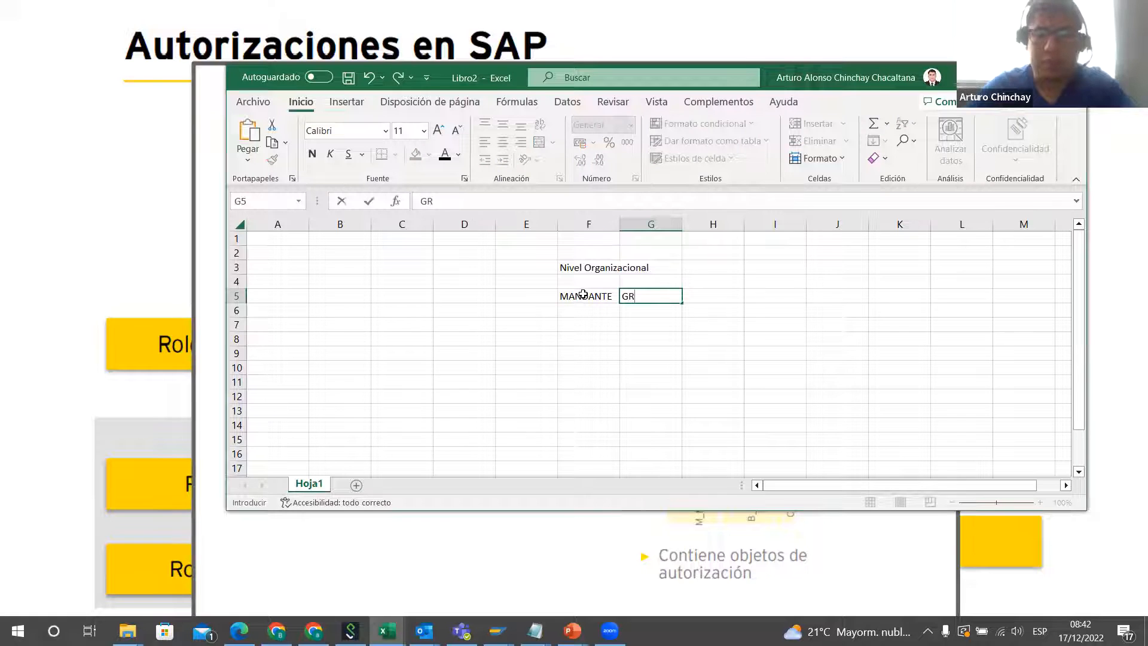
Step: Commit the entry GR beside MANDANTE in cell G5
key("Left")
key("Left")
key("Right")
key("Left")
key("Right")
key("Up")
key("Down")
key("Down")
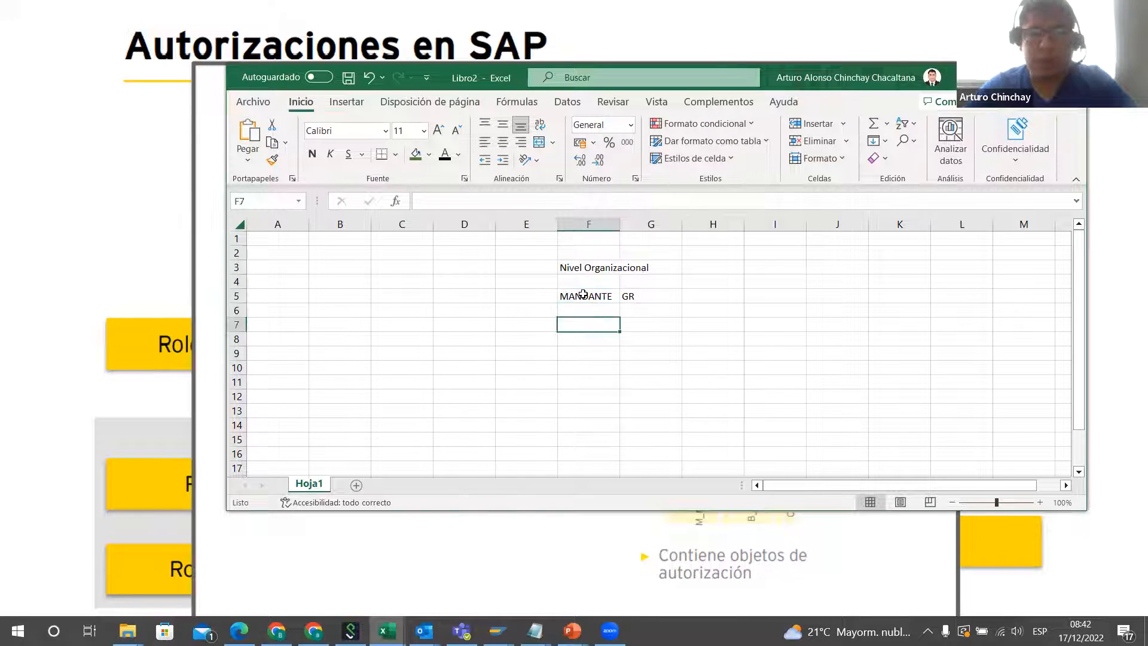
Step: Enter the row label SOCIEDADES in cell C7
key("Left")
key("Left")
key("Left")
key("Right")
key("Right")
key("Right")
key("Left")
key("Left")
key("Left")
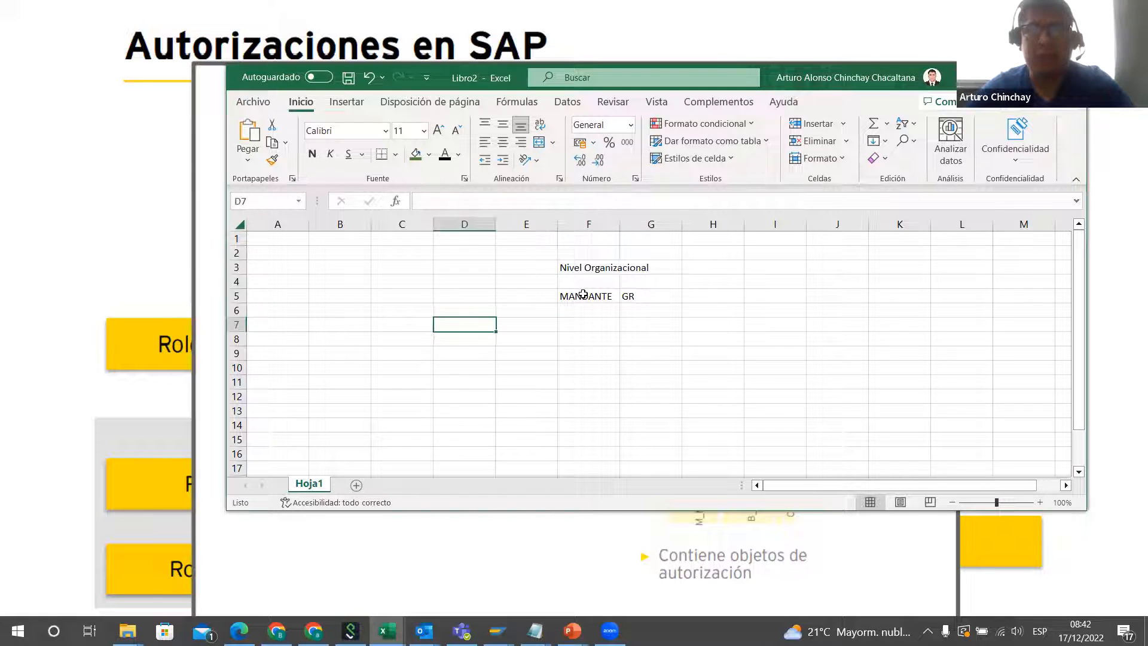
type("SOCIE")
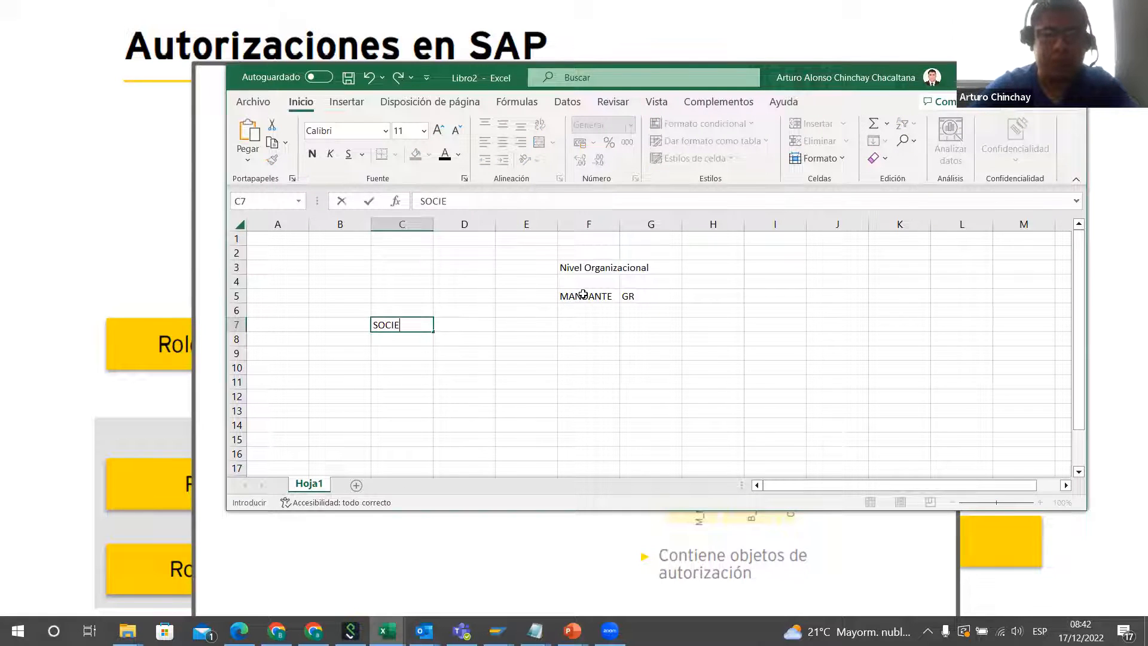
type("DADE")
key("BackSpace")
type("DADES")
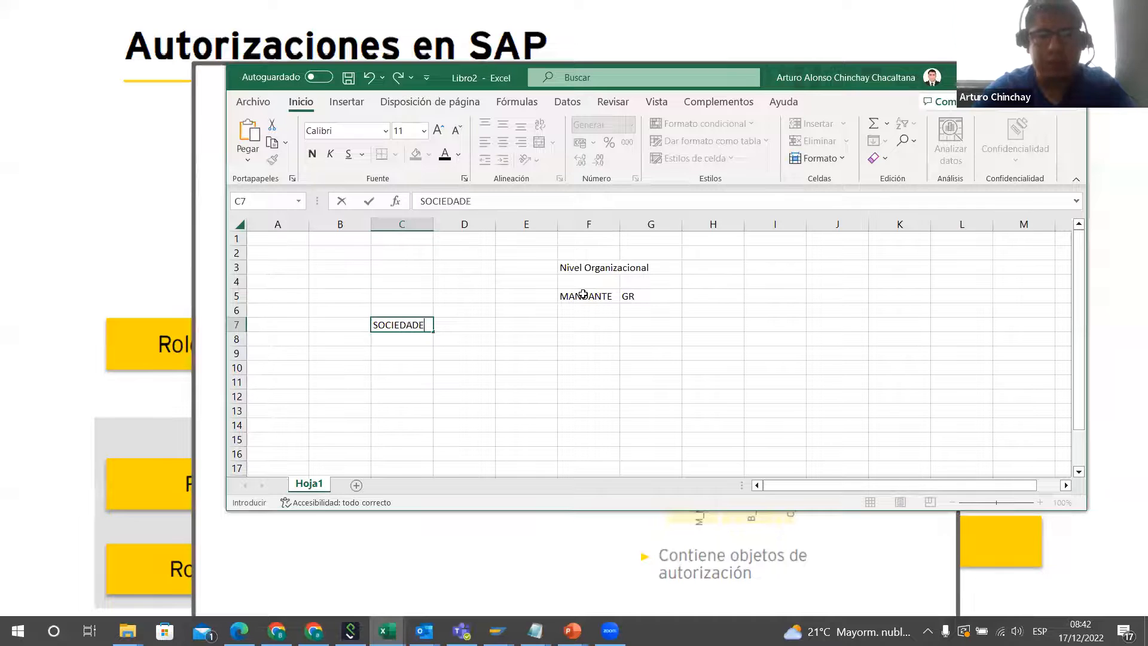
key("Right")
key("Right")
key("Right")
key("Down")
key("Down")
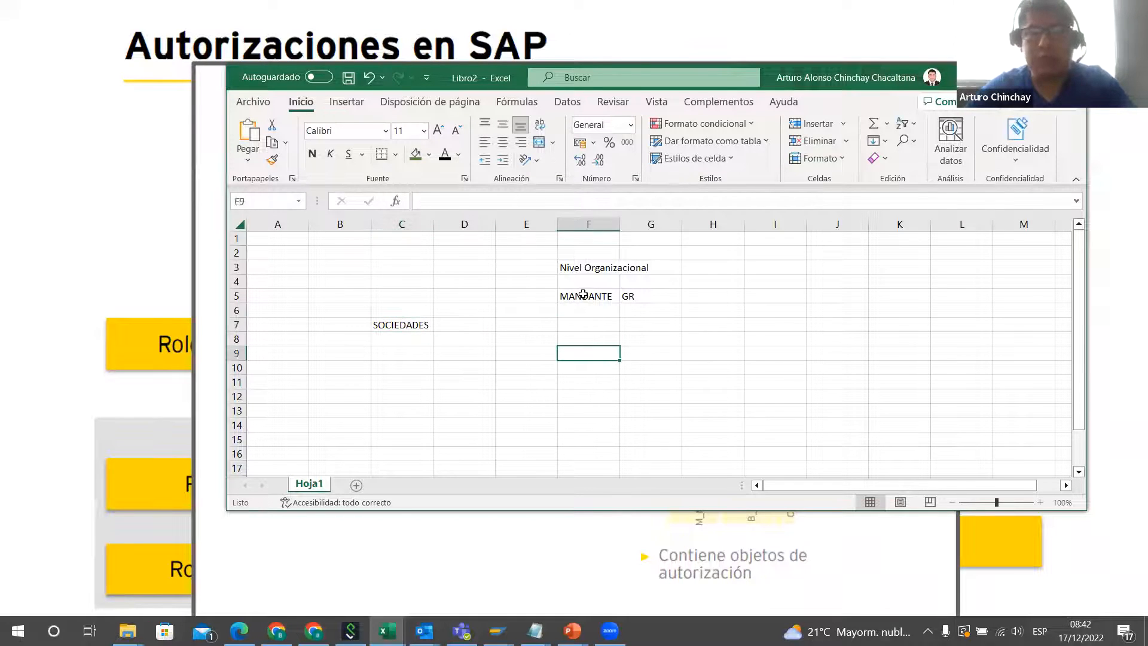
key("Up")
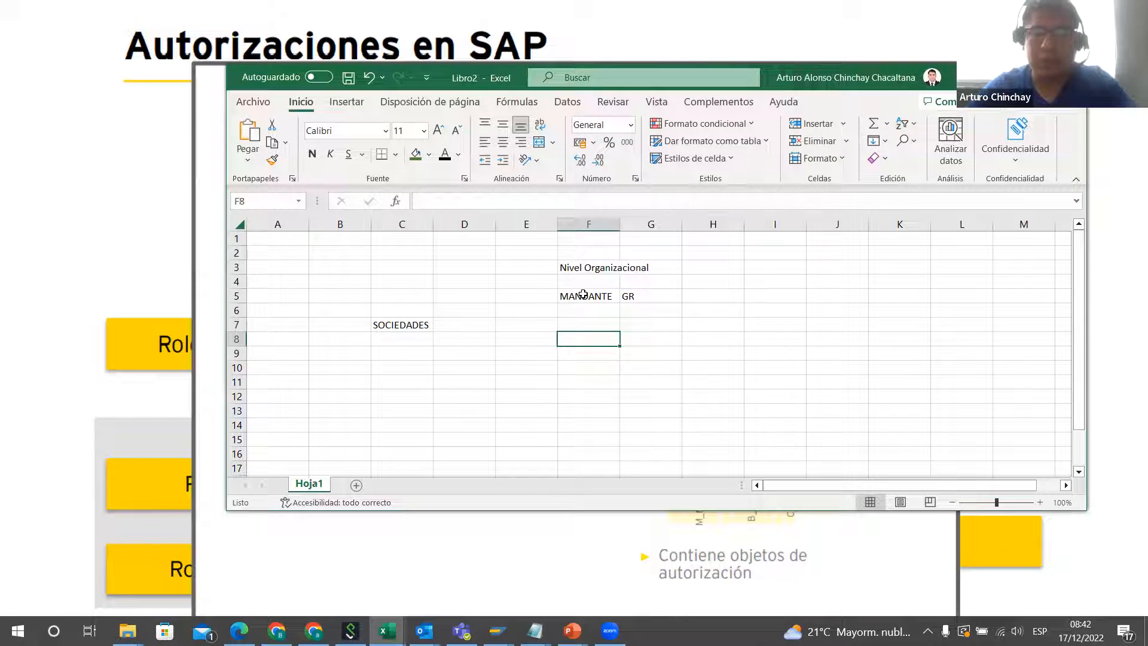
key("Up")
key("Left")
key("Right")
key("Right")
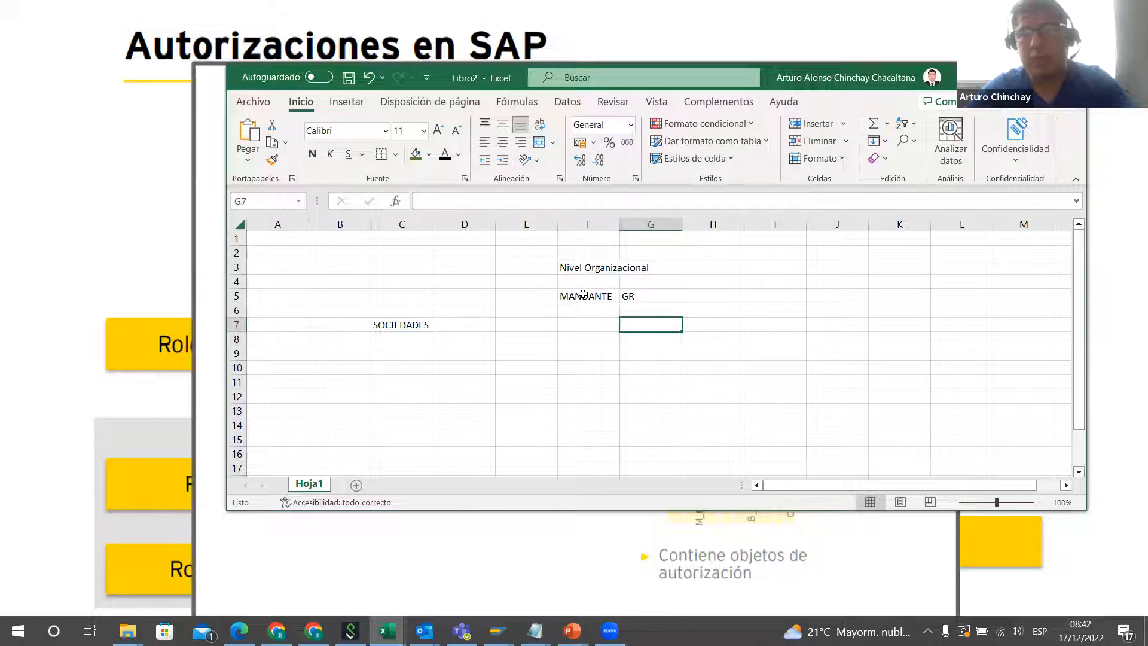
key("Left")
key("Left")
key("Right")
key("Right")
key("Left")
key("Left")
key("Left")
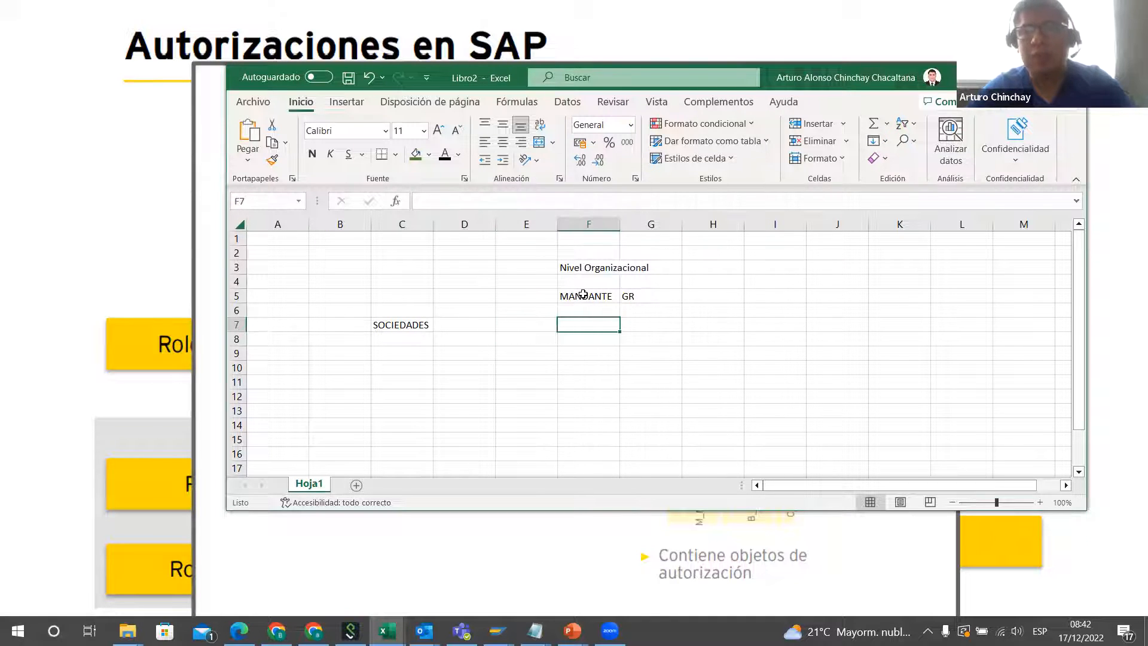
Step: Enter the company names ALICOP in E7 and PRIMAX in F7 on the SOCIEDADES row
key("Right")
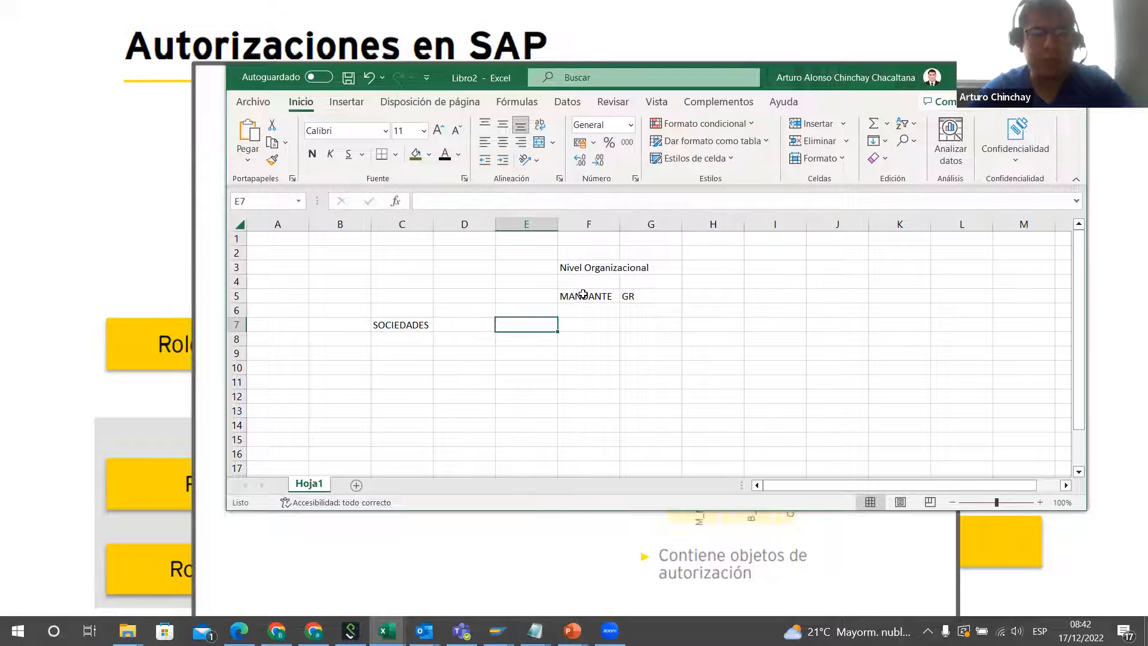
type("ALICOP")
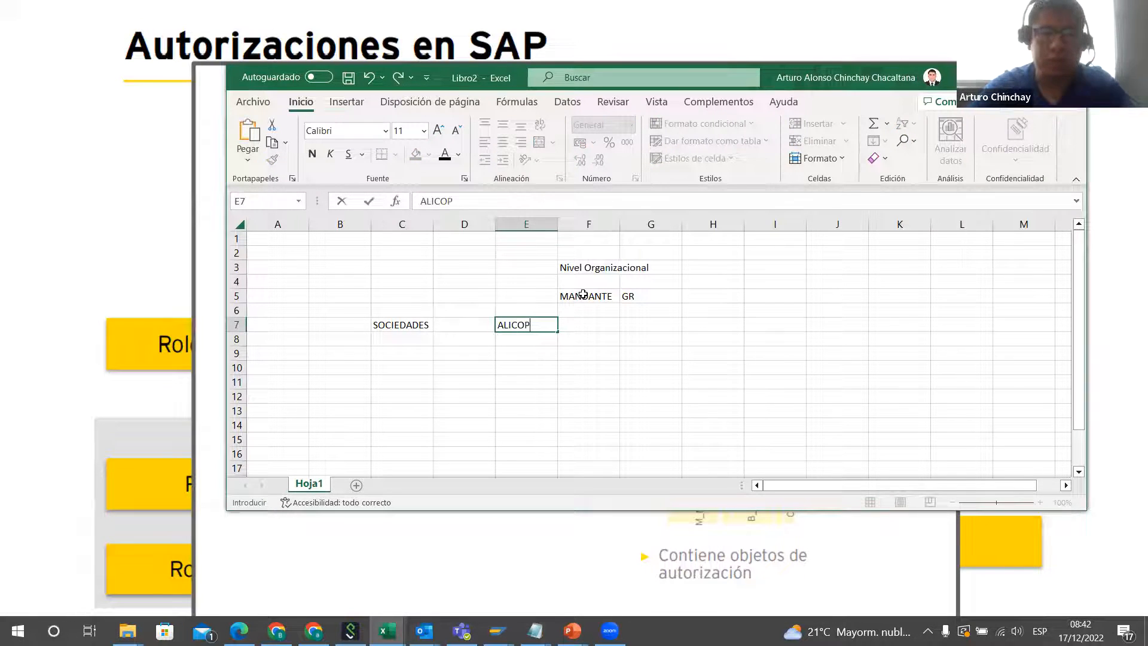
key("Tab")
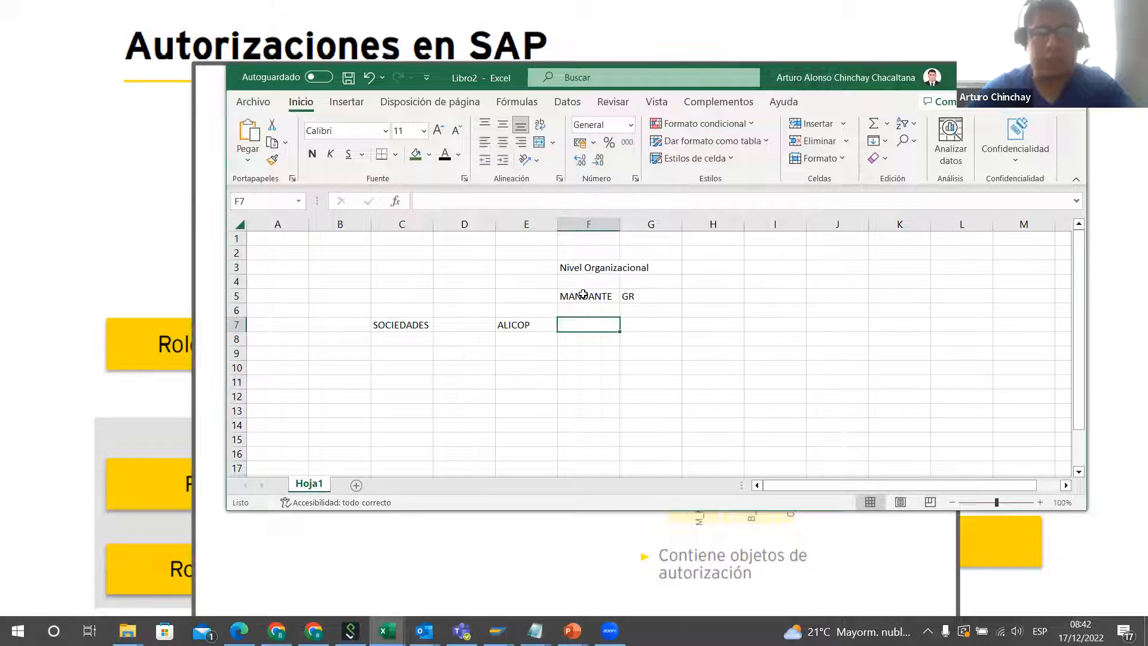
type("PRI")
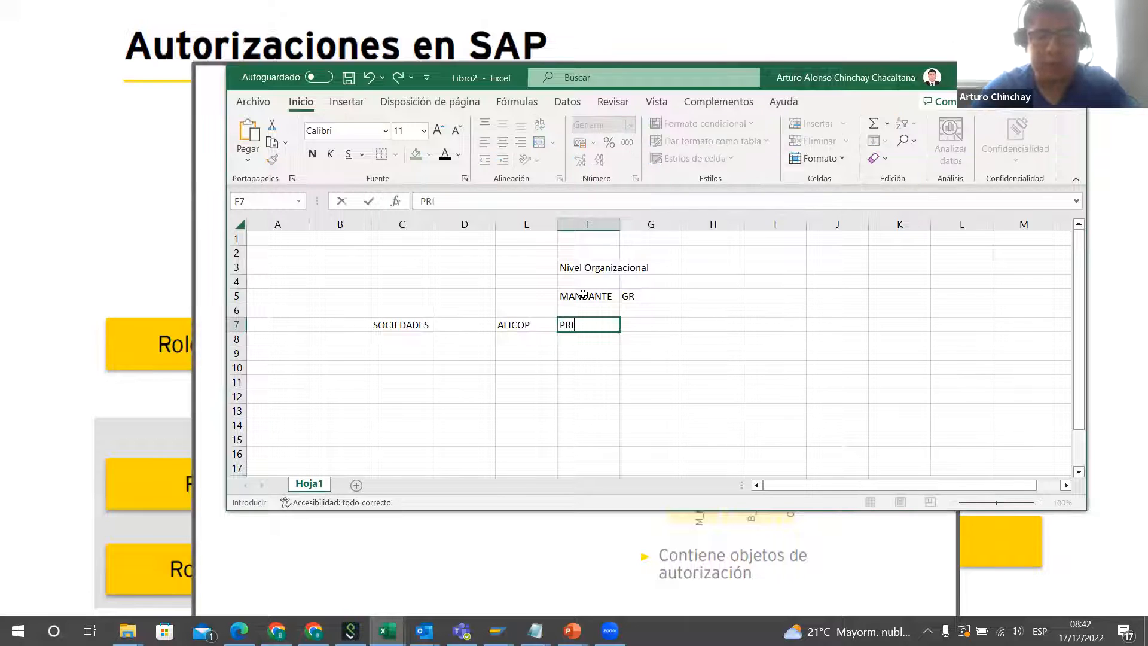
type("MAX")
key("Tab")
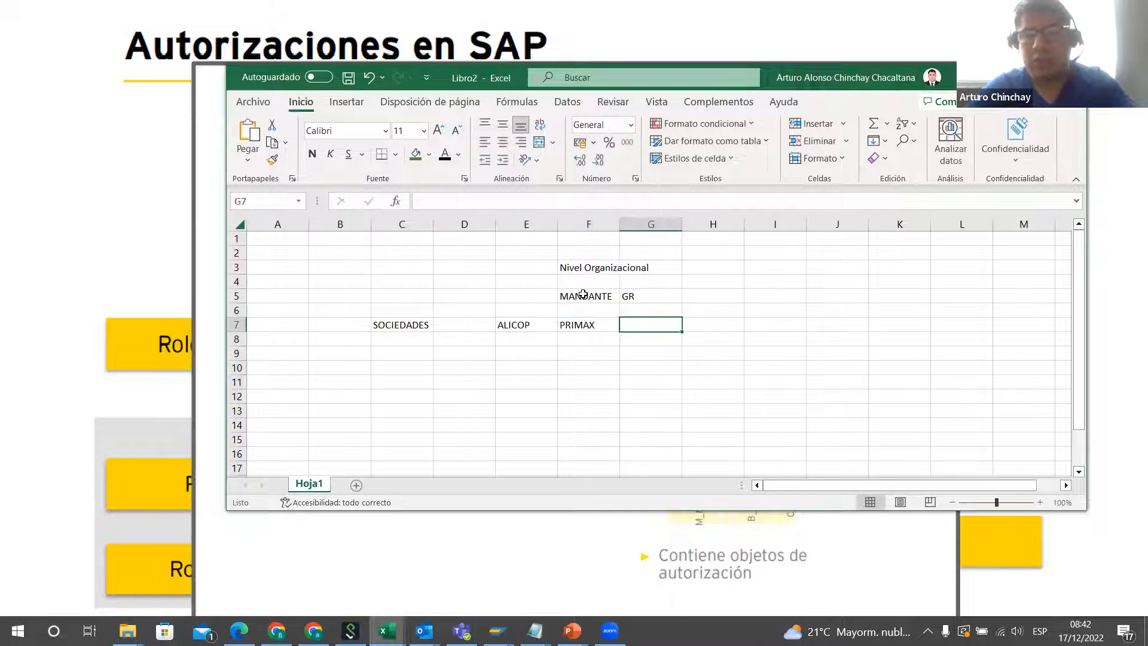
Step: Add the companies TRAMARSA in G7 and RANSA in I7, leaving H7 empty
type("TRAMARSA")
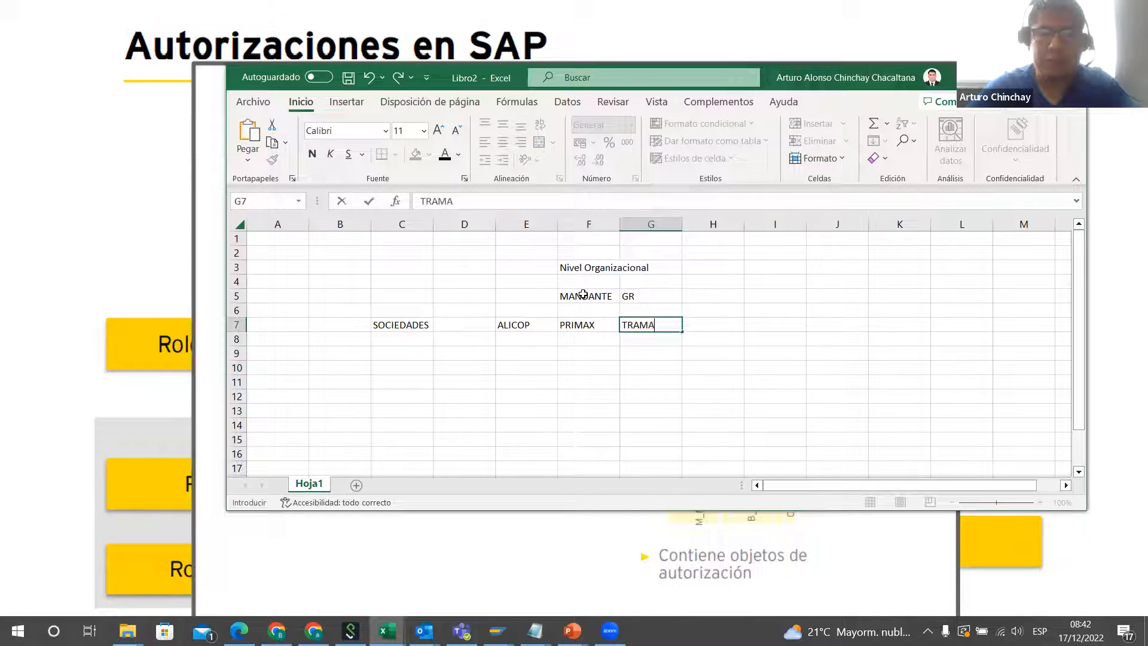
key("Tab")
key("Tab")
type("RANSA")
key("Return")
Step: Enter the company codes ALICO01 in E8 under ALICOP and PRIX02 in F8 under PRIMAX
key("Left")
key("Left")
key("Left")
key("Left")
key("Left")
key("Left")
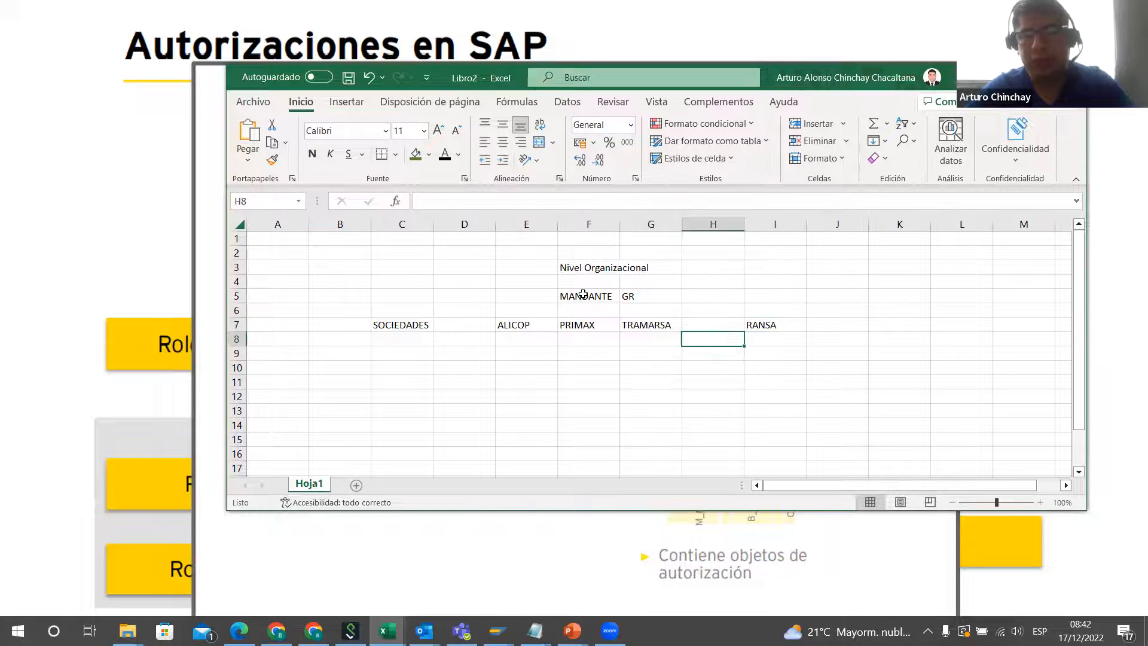
key("Right")
key("Right")
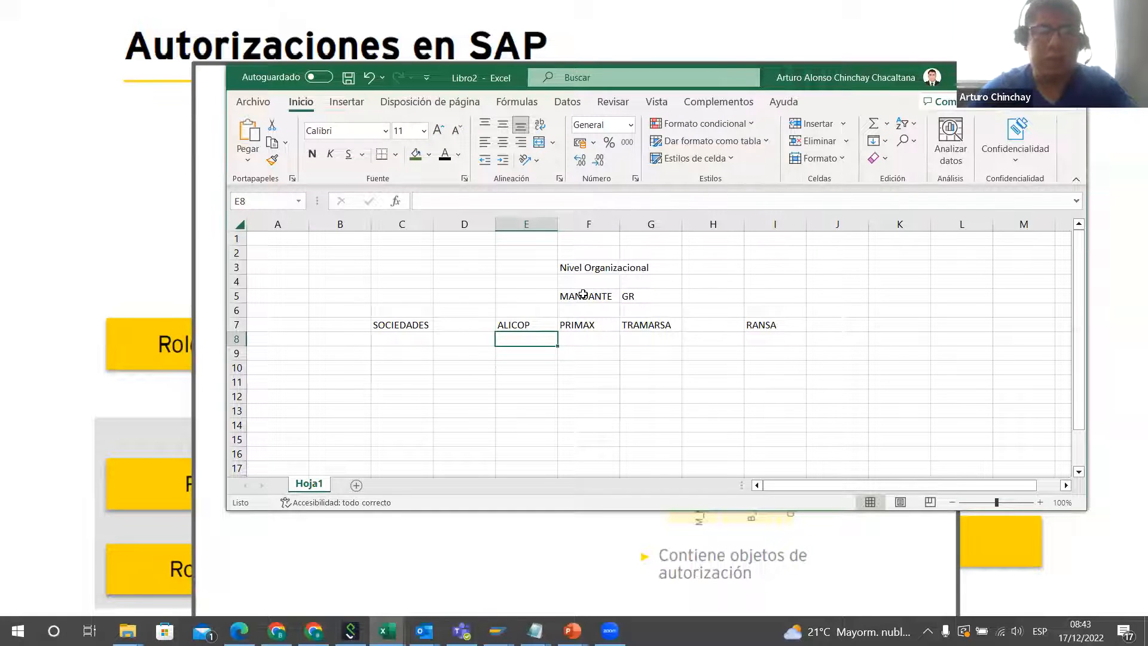
type("ALICO01")
key("Tab")
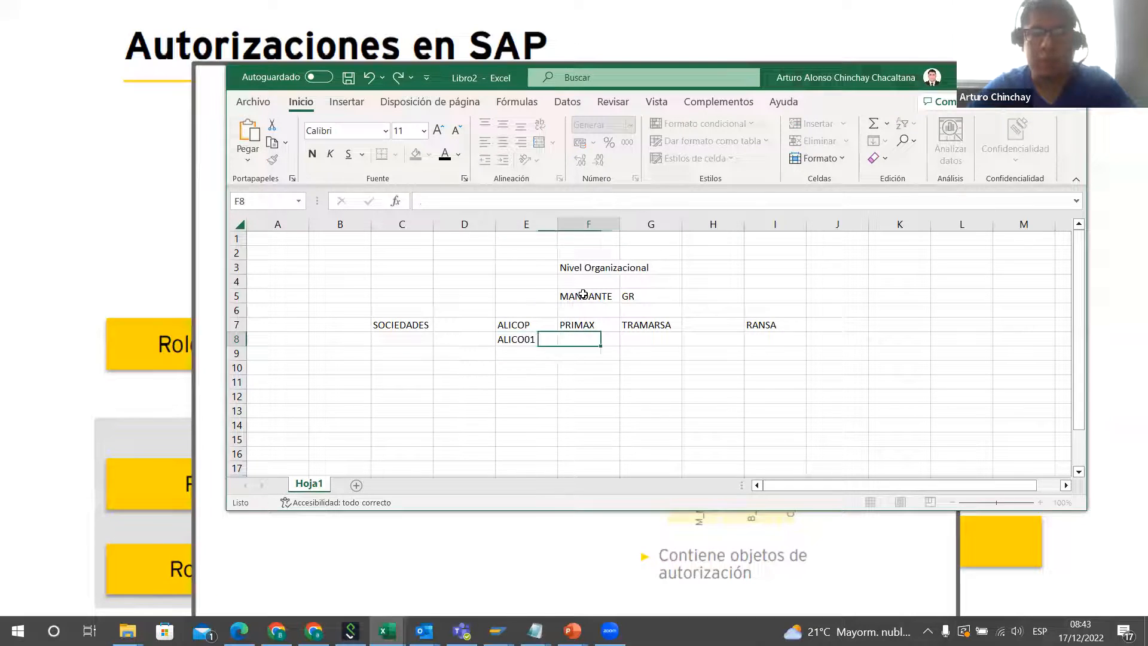
type("PRIX02")
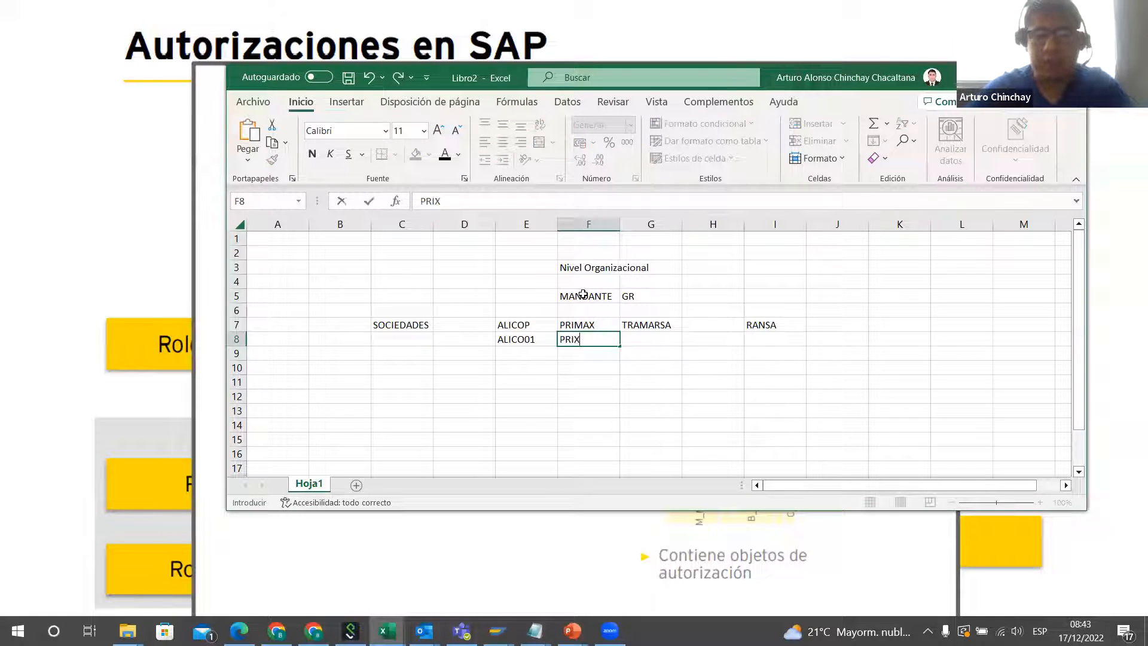
key("Tab")
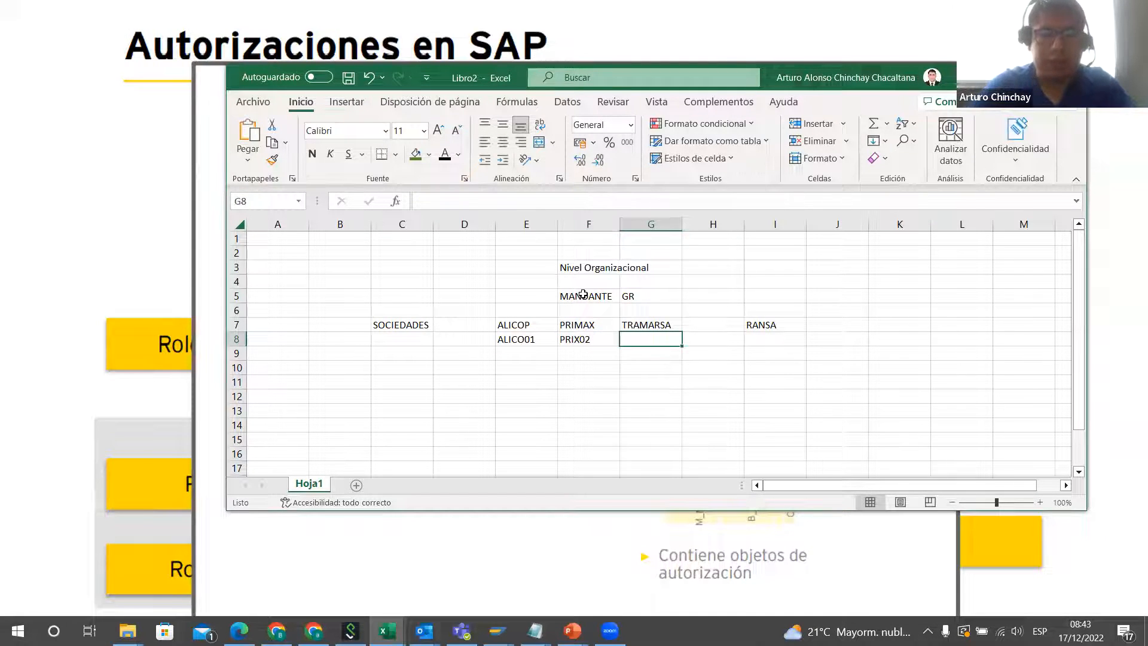
Step: Enter the company codes TRAM03 in G8 under TRAMARSA and RANSA04 in I8 under RANSA
type("TRAM03")
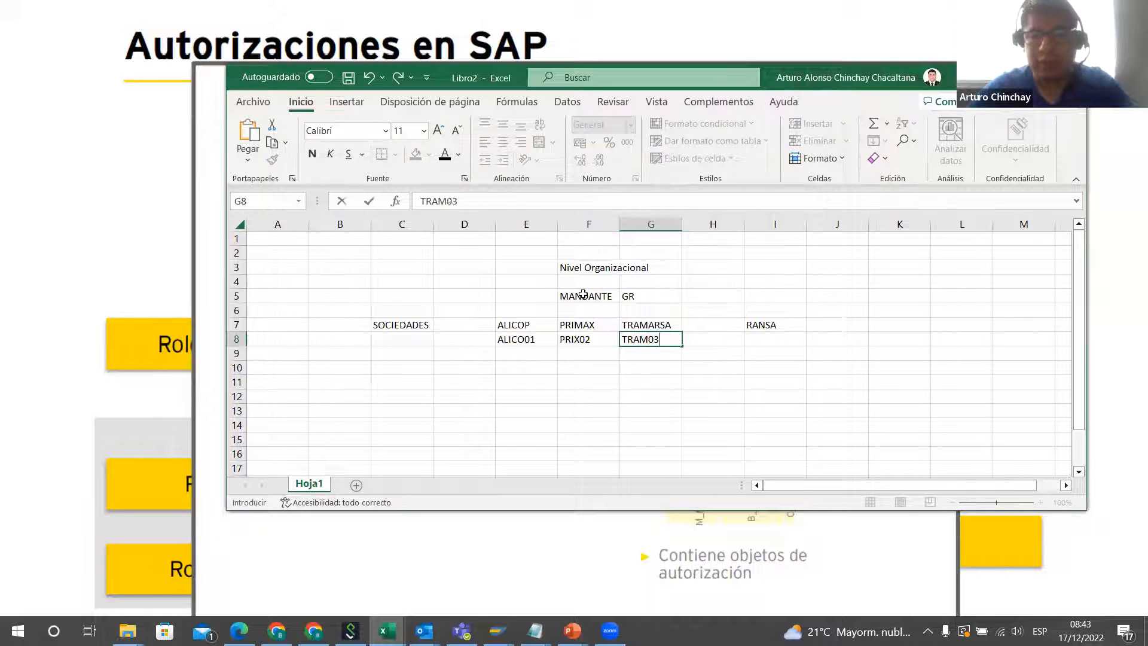
key("Tab")
key("Tab")
type("RANSA04")
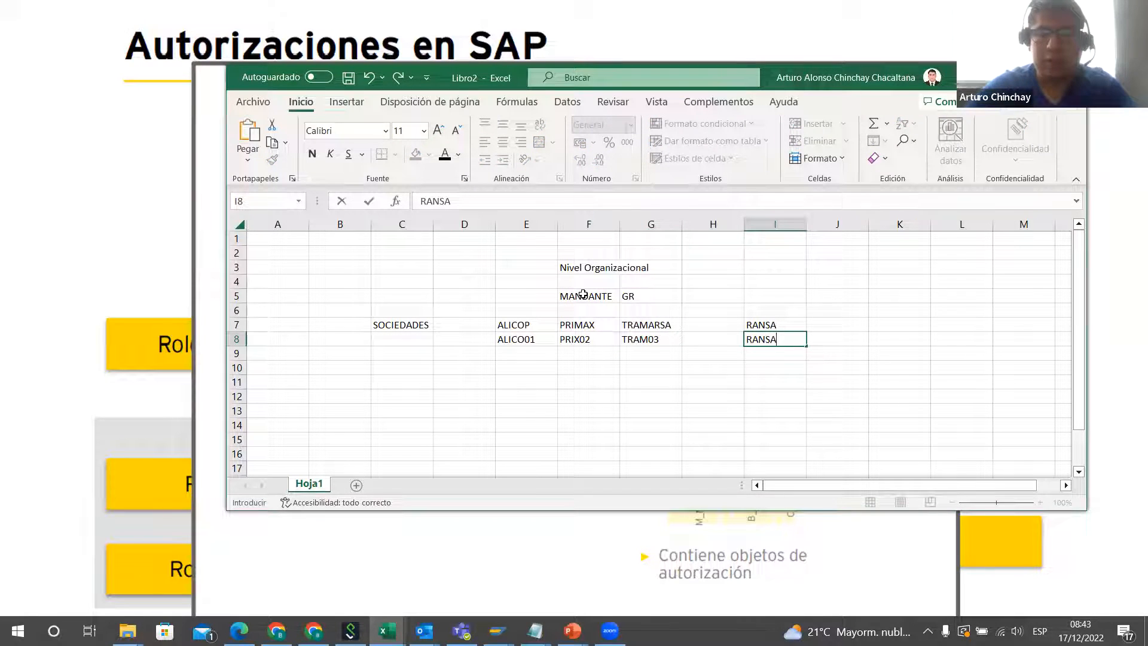
key("Return")
Step: Enter the row label CENTROS in cell C10
key("Down")
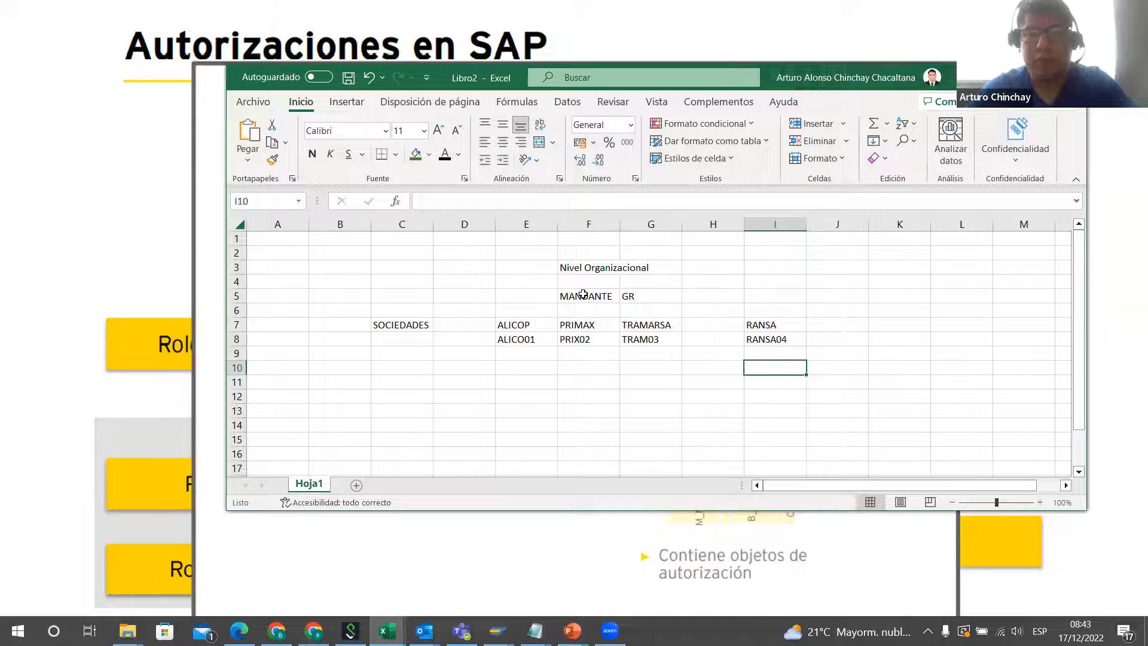
key("Left")
key("Left")
key("Left")
key("Left")
key("Left")
key("Left")
key("Left")
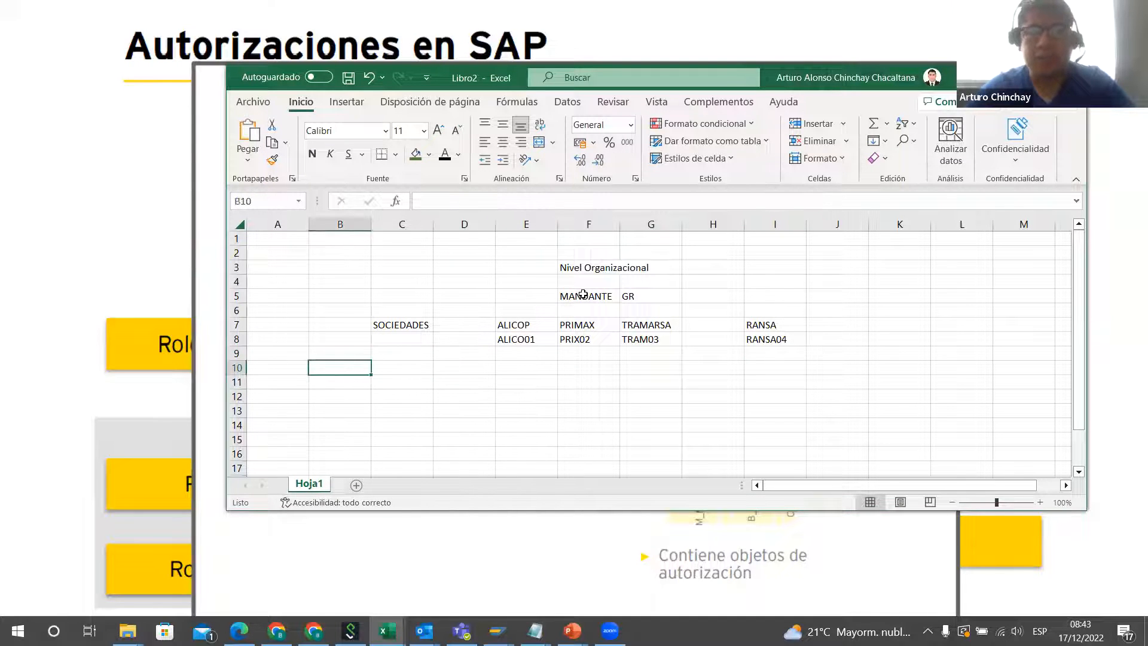
key("Right")
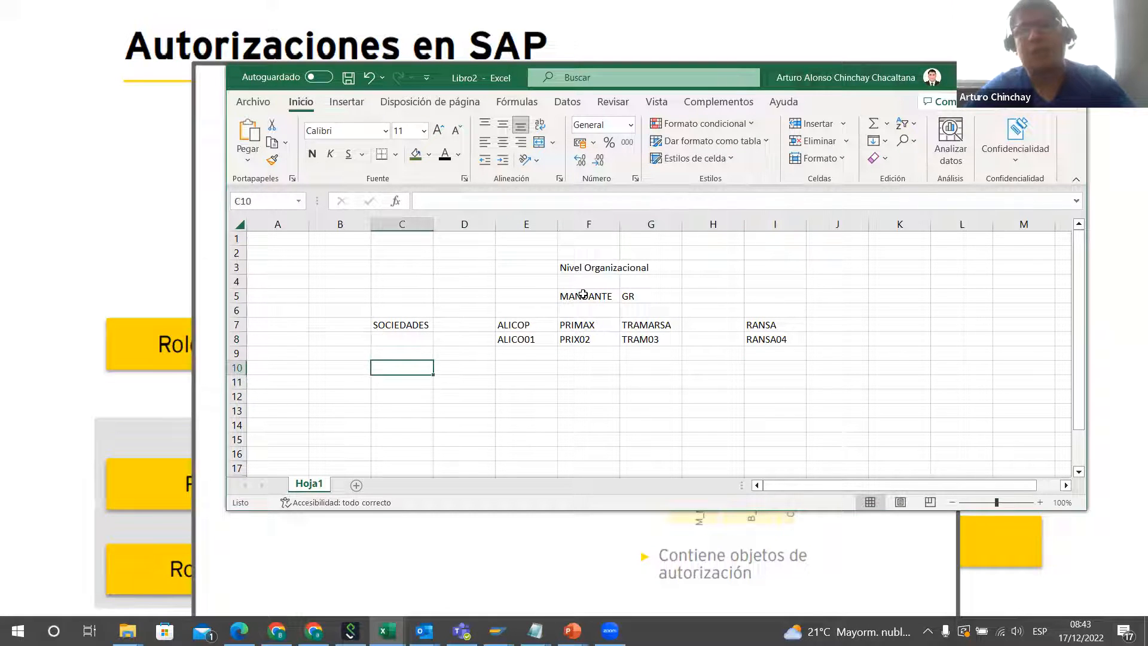
type("CENTROS")
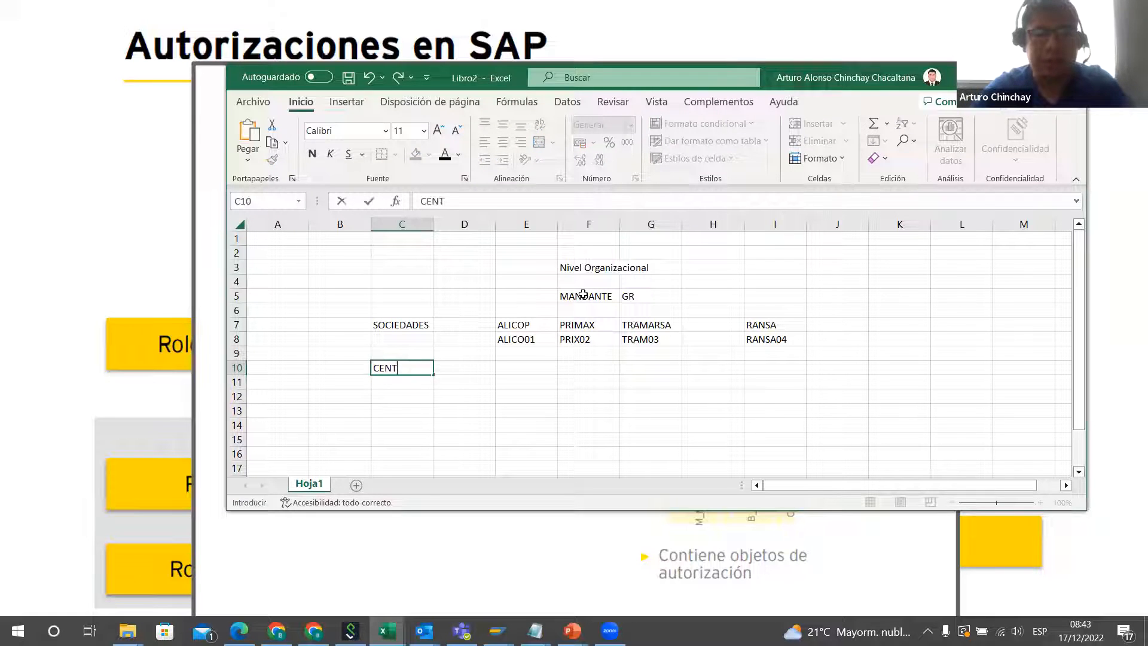
key("Right")
key("Right")
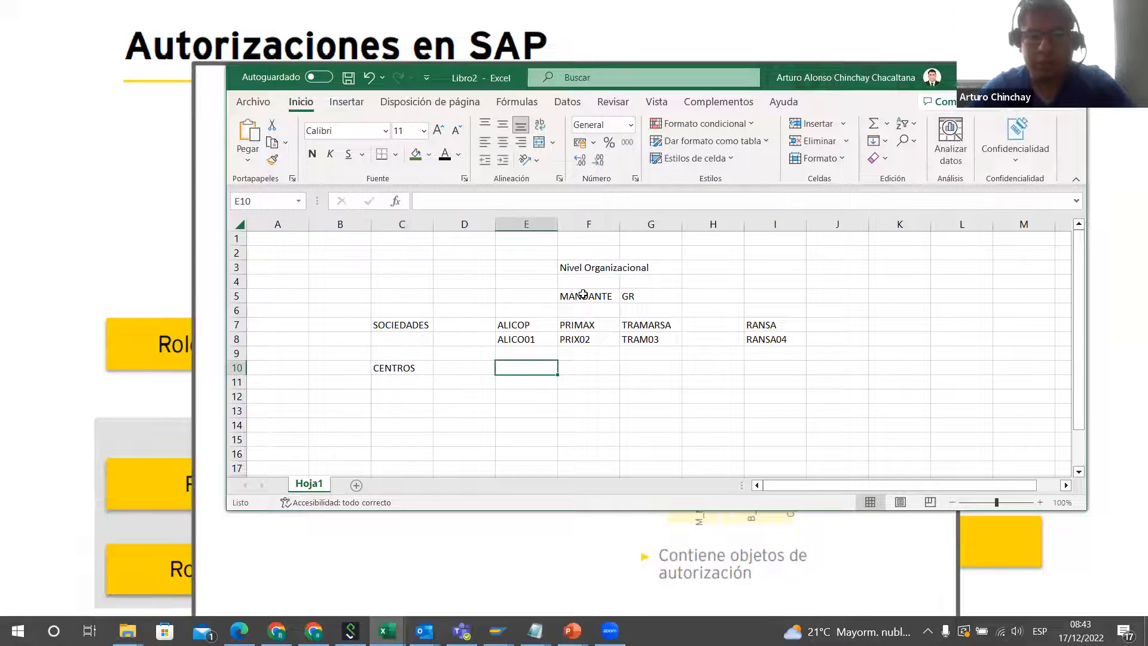
Step: Enter the centres GALLETAS in D10 and PANETONES in E10 on the CENTROS row
key("Left")
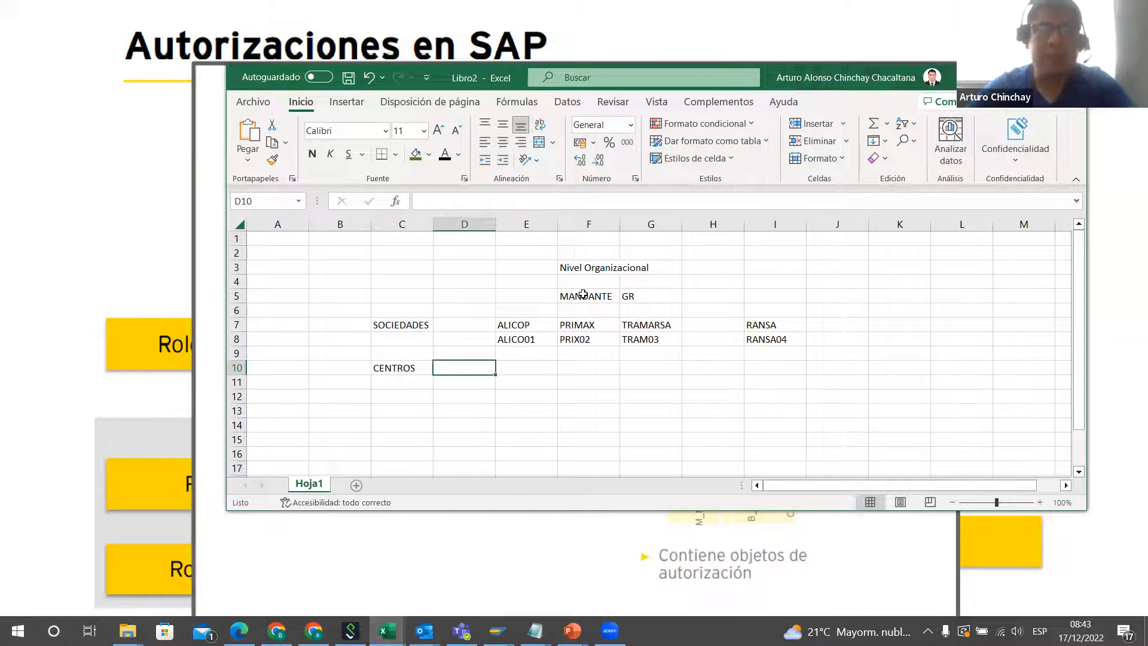
type("GA")
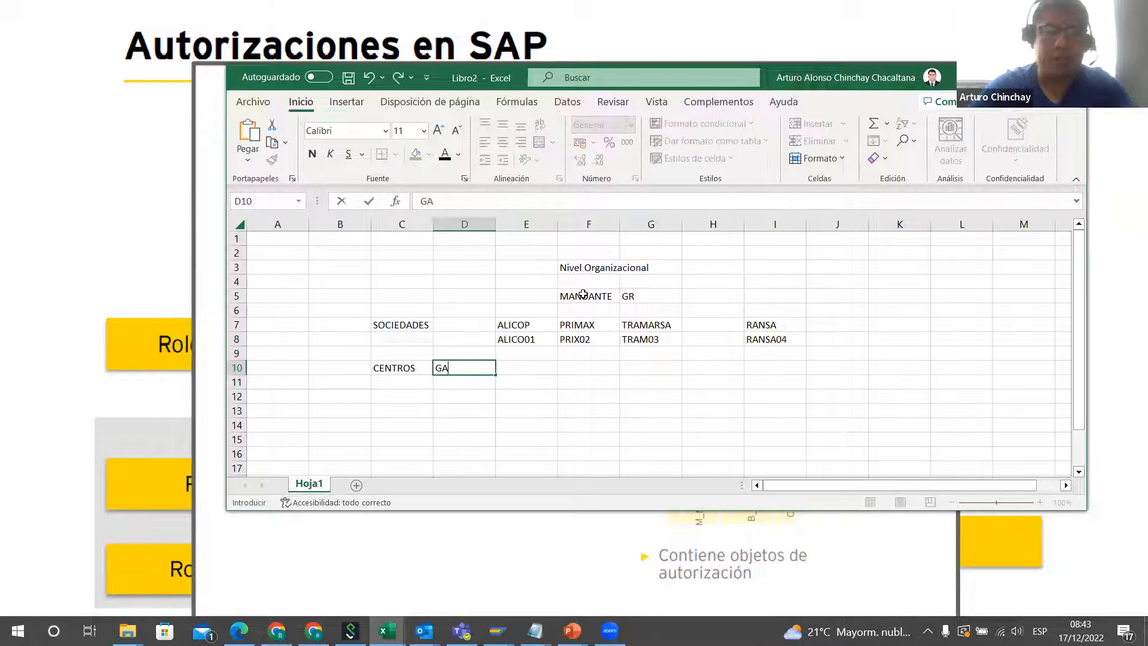
type("LLETAS")
key("Tab")
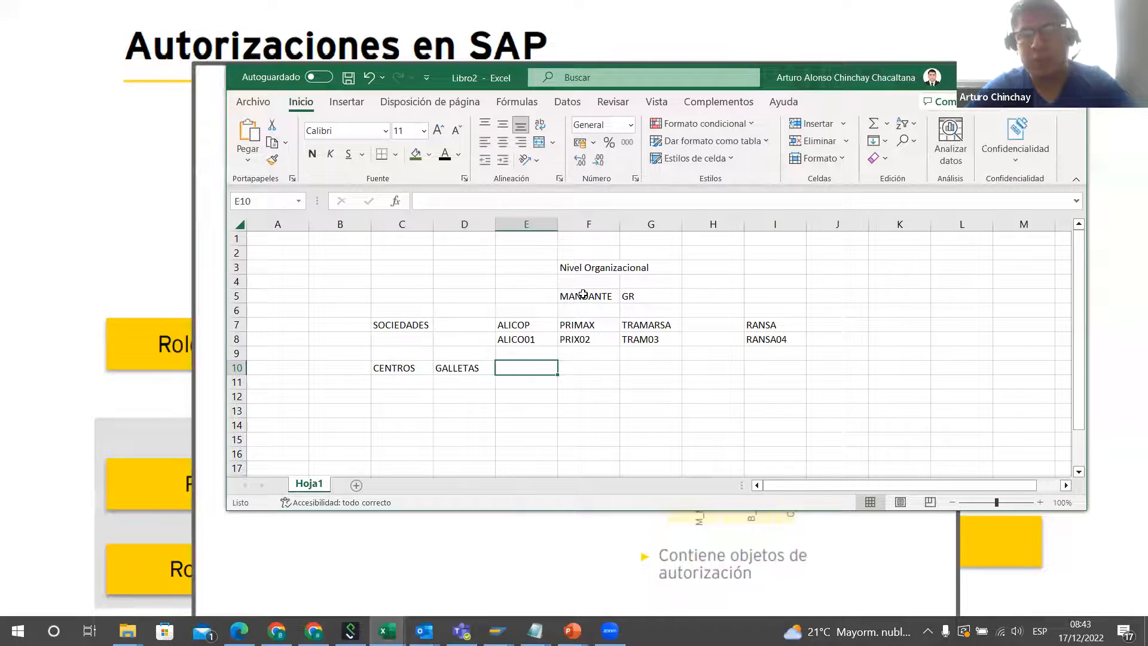
type("PANE")
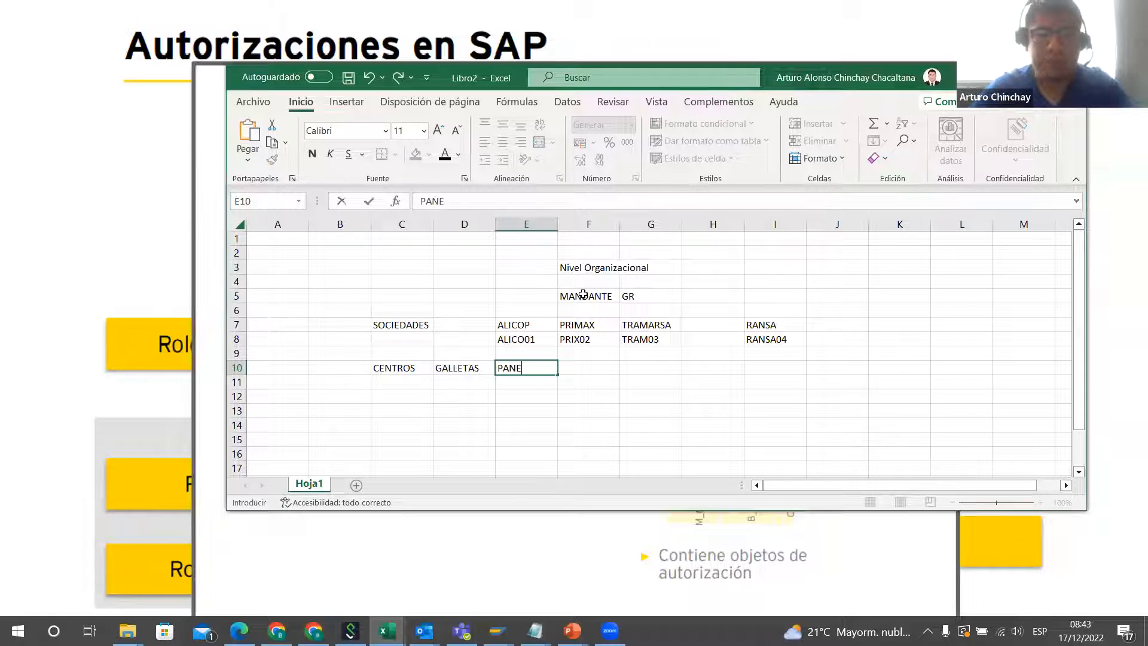
type("TONES")
key("Tab")
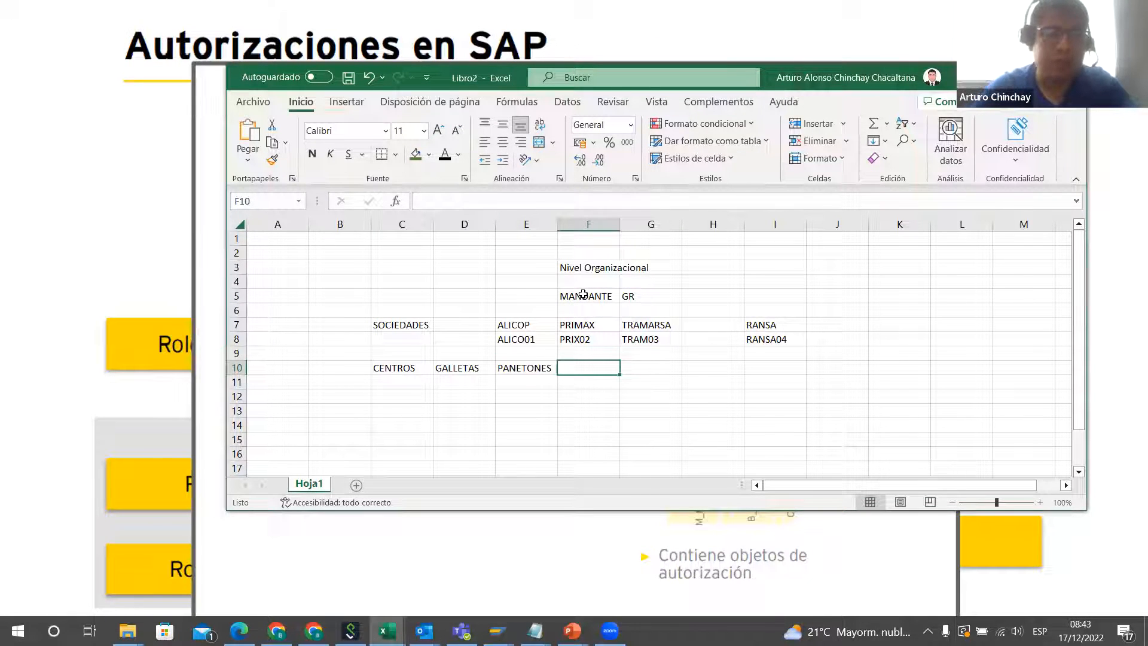
type("GASOLINA")
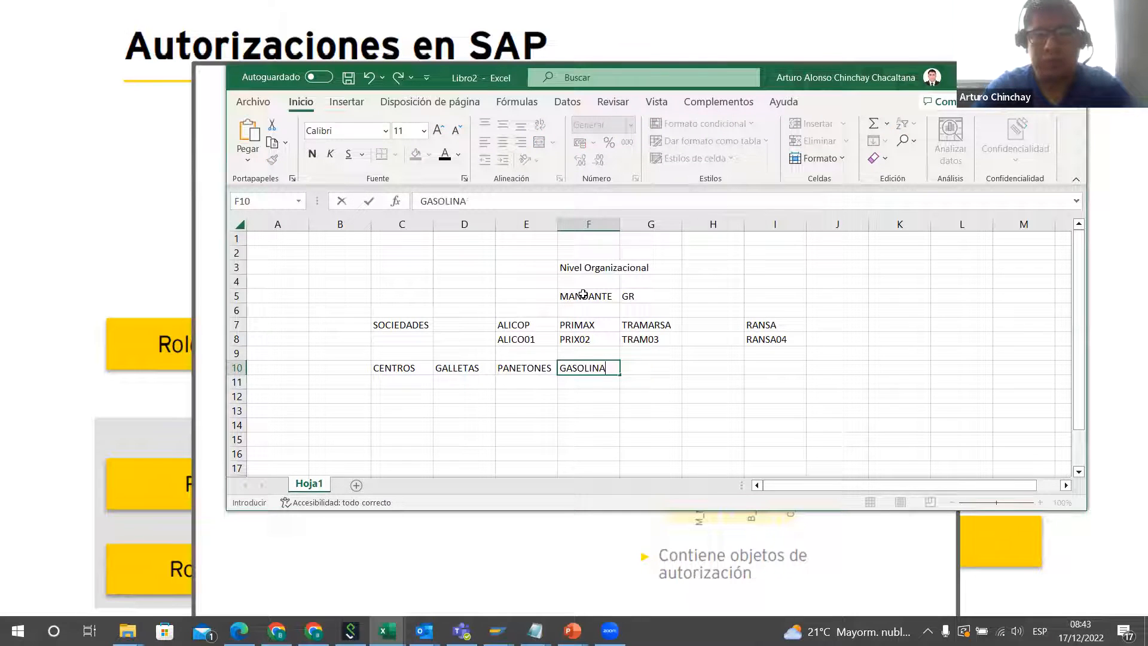
key("BackSpace")
key("BackSpace")
key("BackSpace")
key("BackSpace")
key("BackSpace")
key("BackSpace")
key("BackSpace")
key("BackSpace")
Step: Enter the centres ESTACION LIMA in F10 and BARCO1 in G10 on the CENTROS row
type("EST ACION")
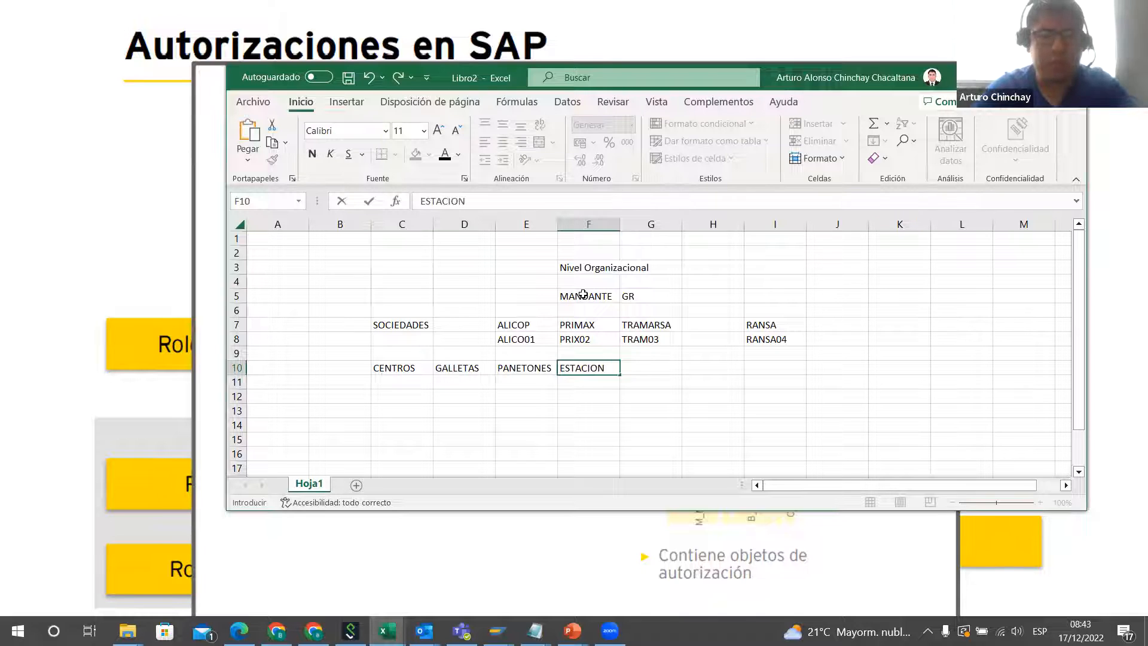
type(" LIMA")
key("Tab")
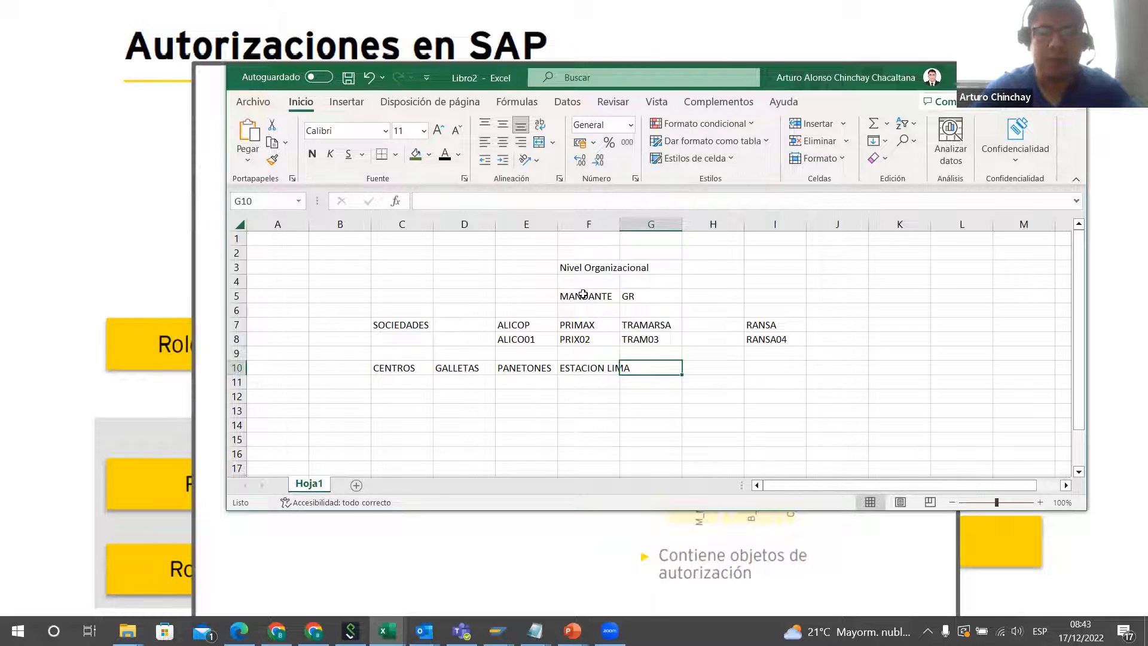
type("BARCO1")
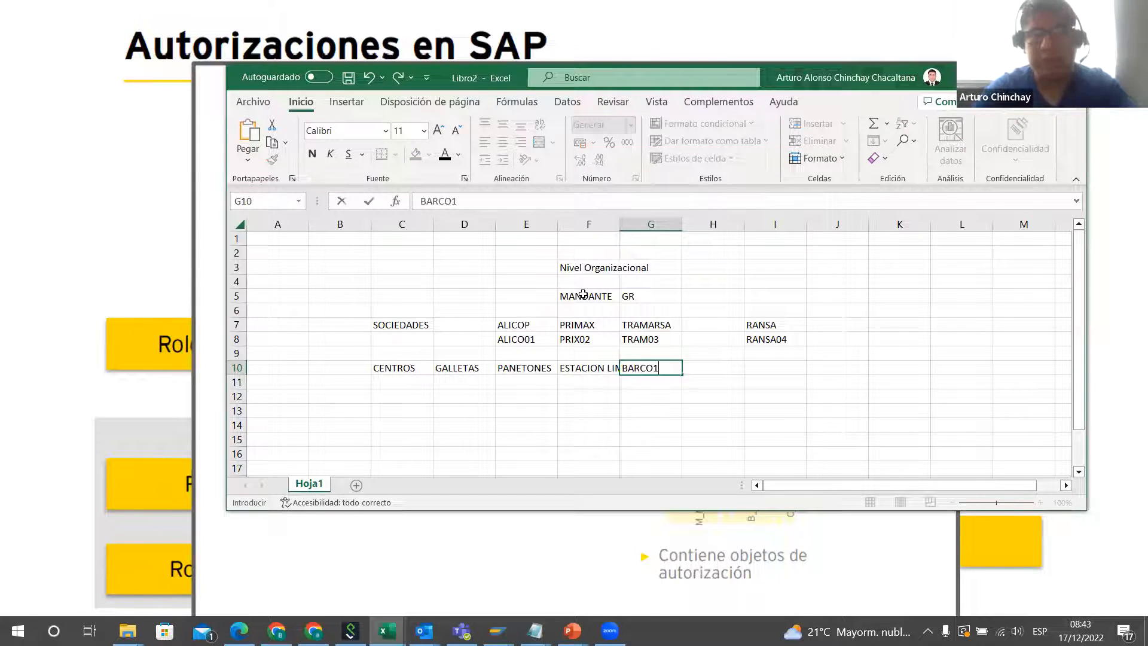
key("Tab")
key("Tab")
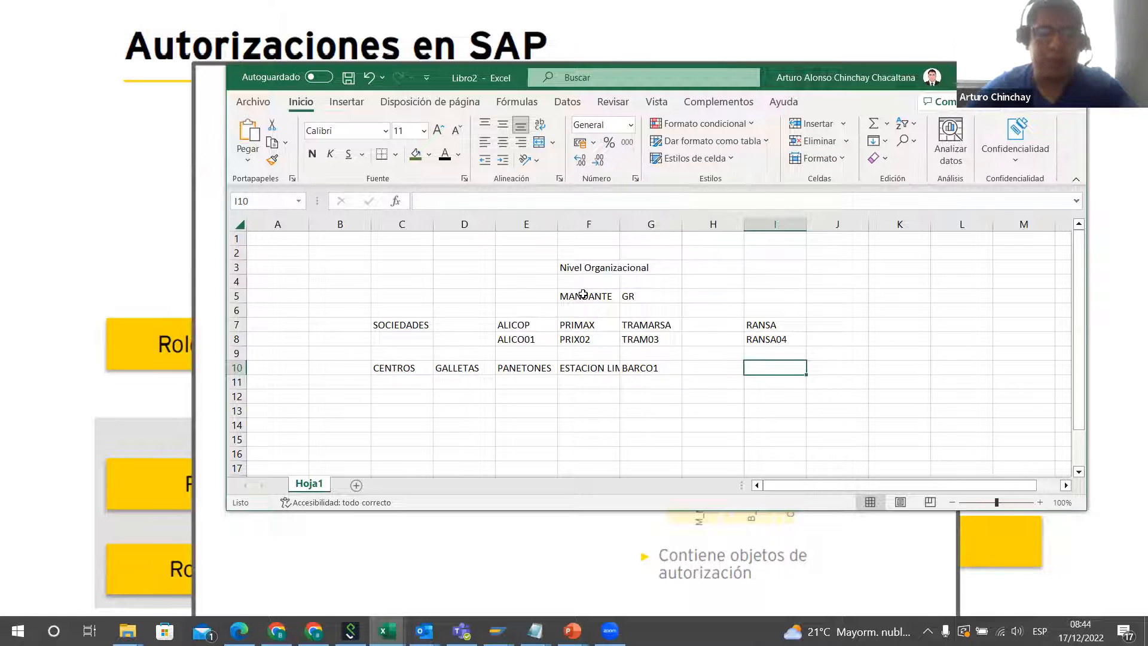
Step: Enter the centres TRANSPO1 in I10 and TRAMSPO2 in J10 on the CENTROS row
type("TRAN")
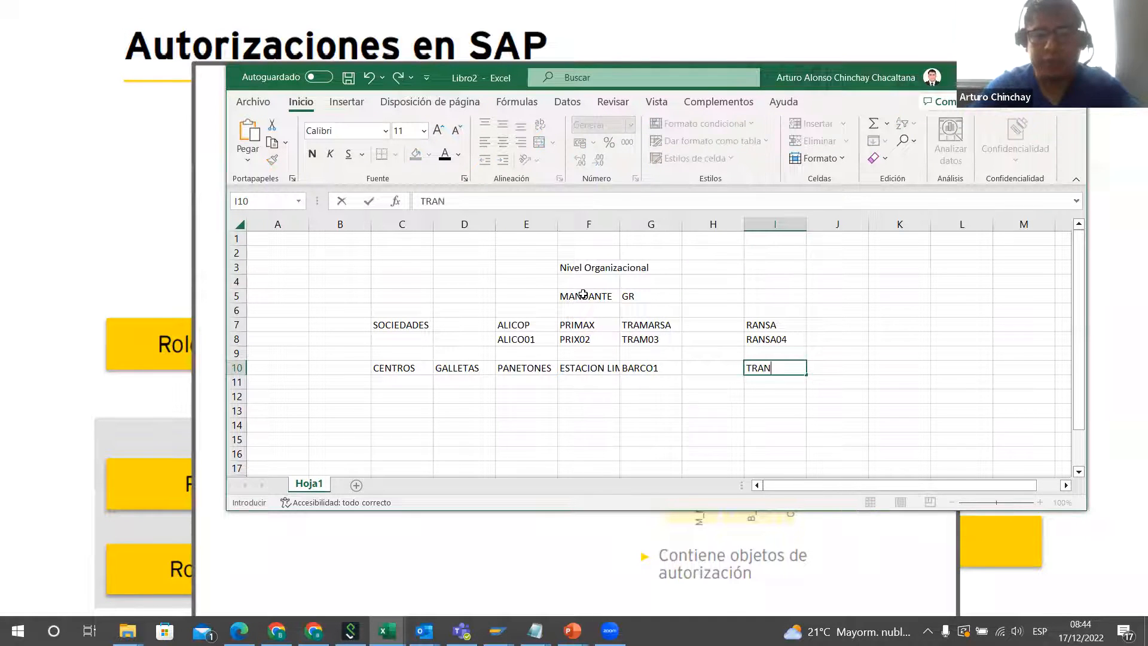
type("SPO1")
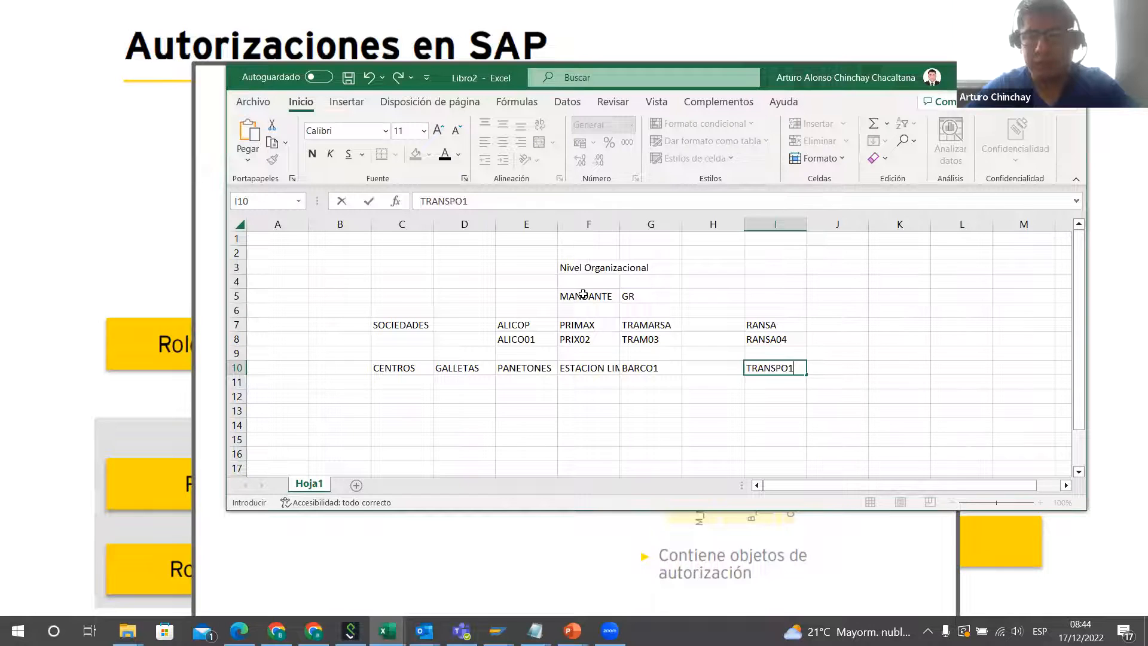
key("Tab")
type("TRA")
type("N")
key("BackSpace")
type("MSPO2")
key("Return")
Step: Enter the row label ALMACE in cell B12, two rows below the centres
key("Down")
key("Left")
key("Left")
key("Left")
key("Left")
key("Left")
key("Left")
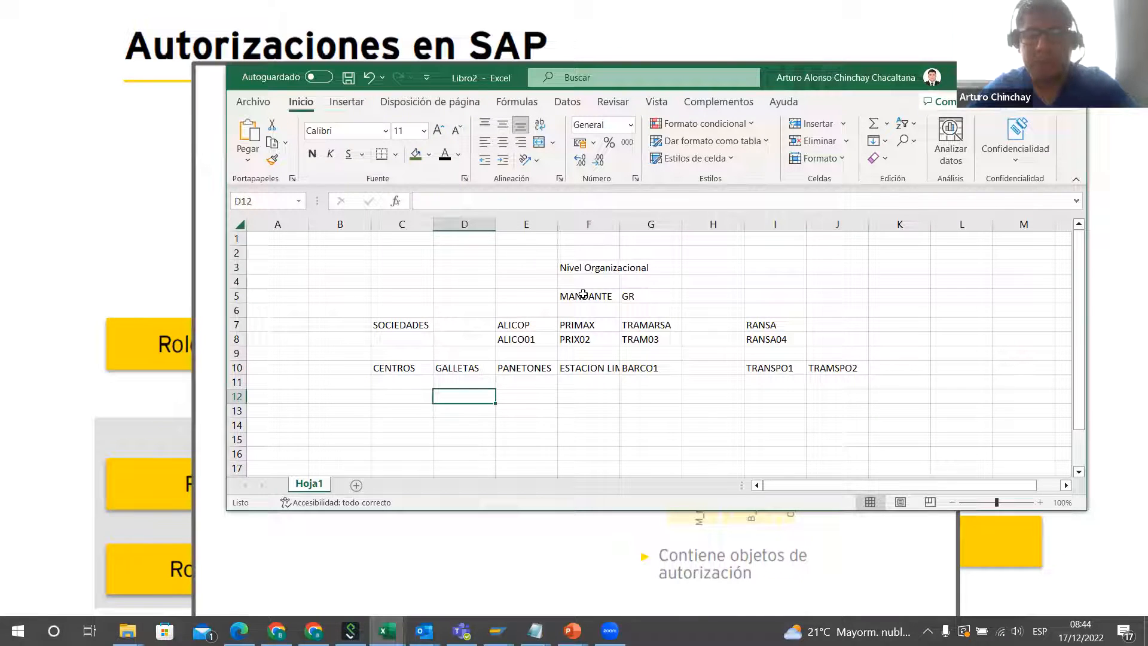
key("Right")
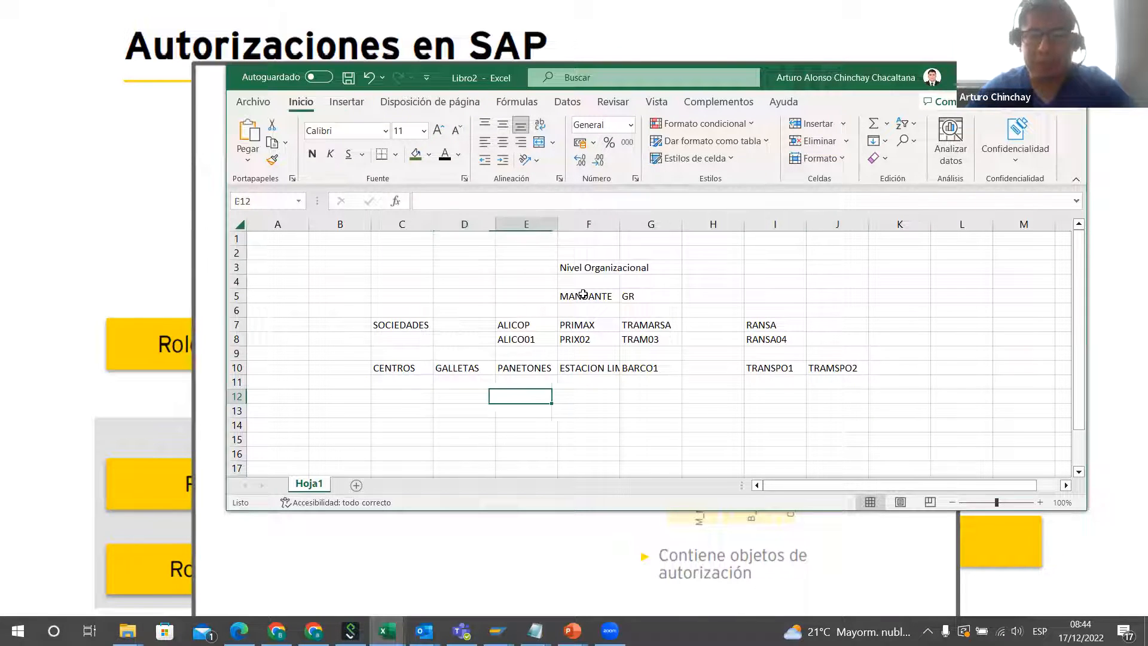
key("Left")
key("Left")
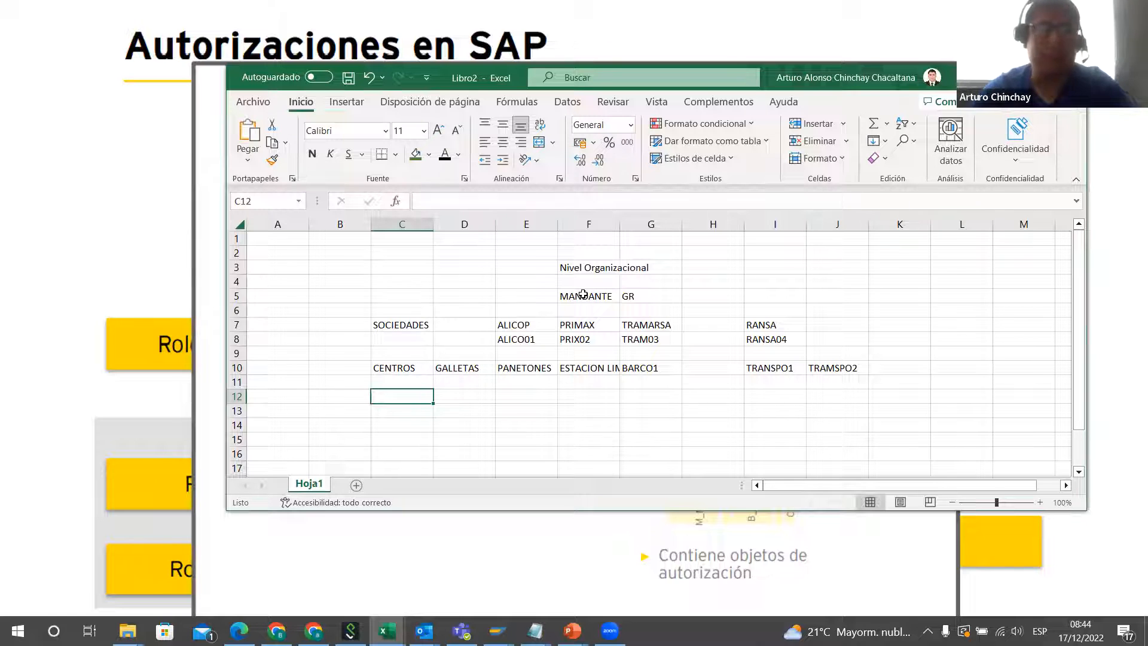
key("Left")
key("Left")
key("Right")
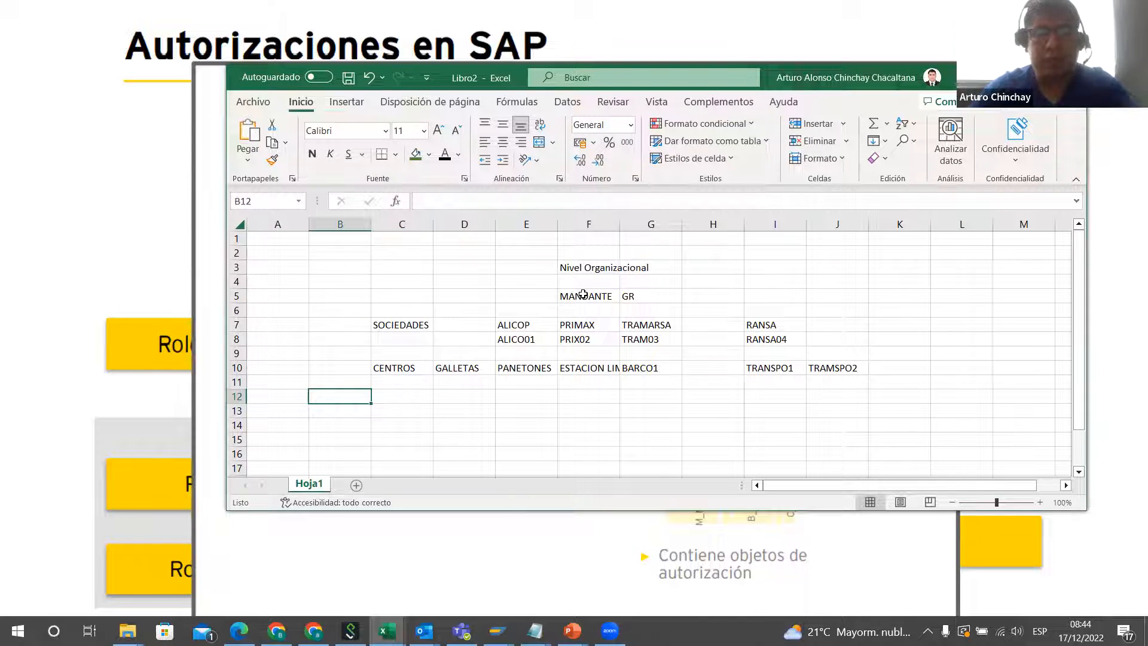
type("A")
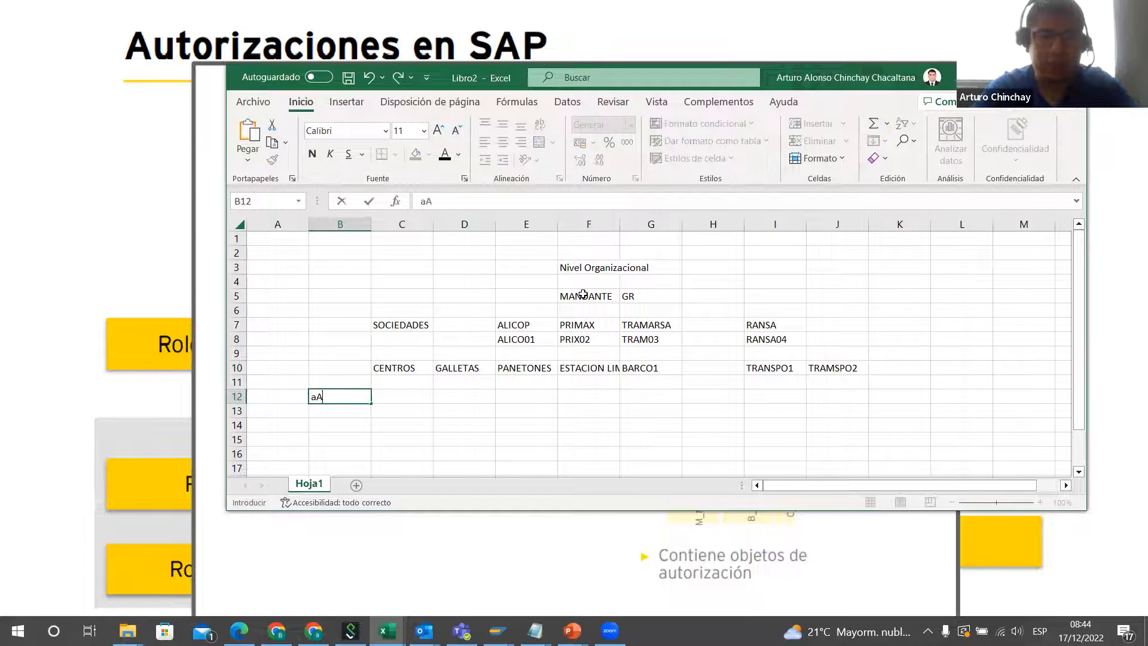
type("LMACE")
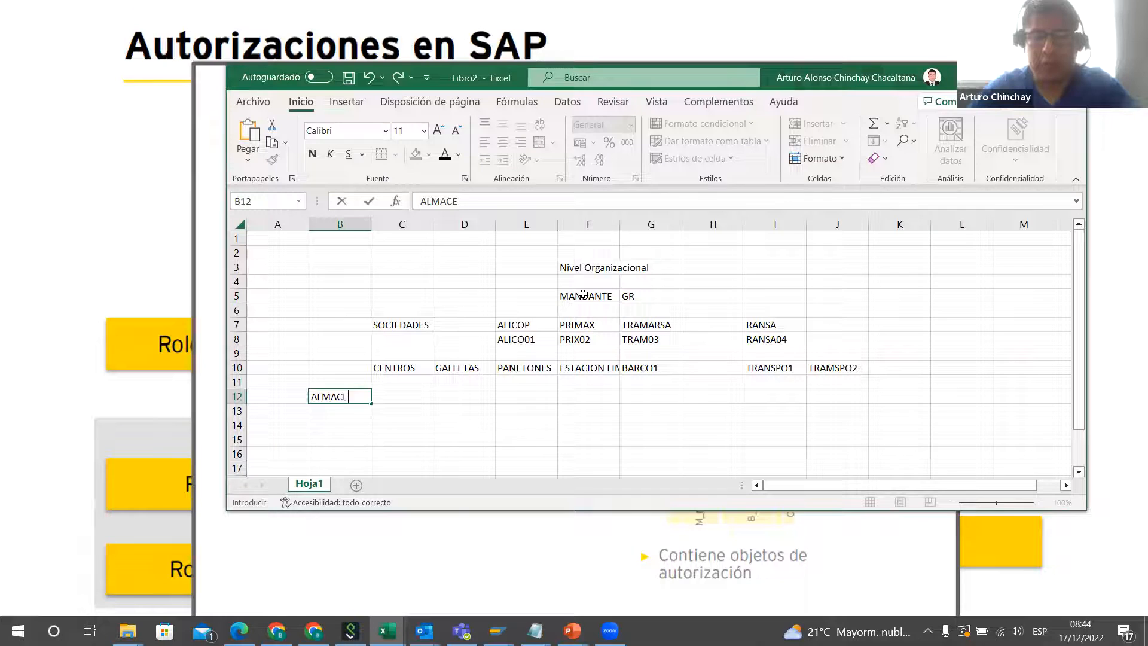
key("Return")
Step: Enter the row label PUESTO DE EXP in cell B13 under ALMACE
type("PUE")
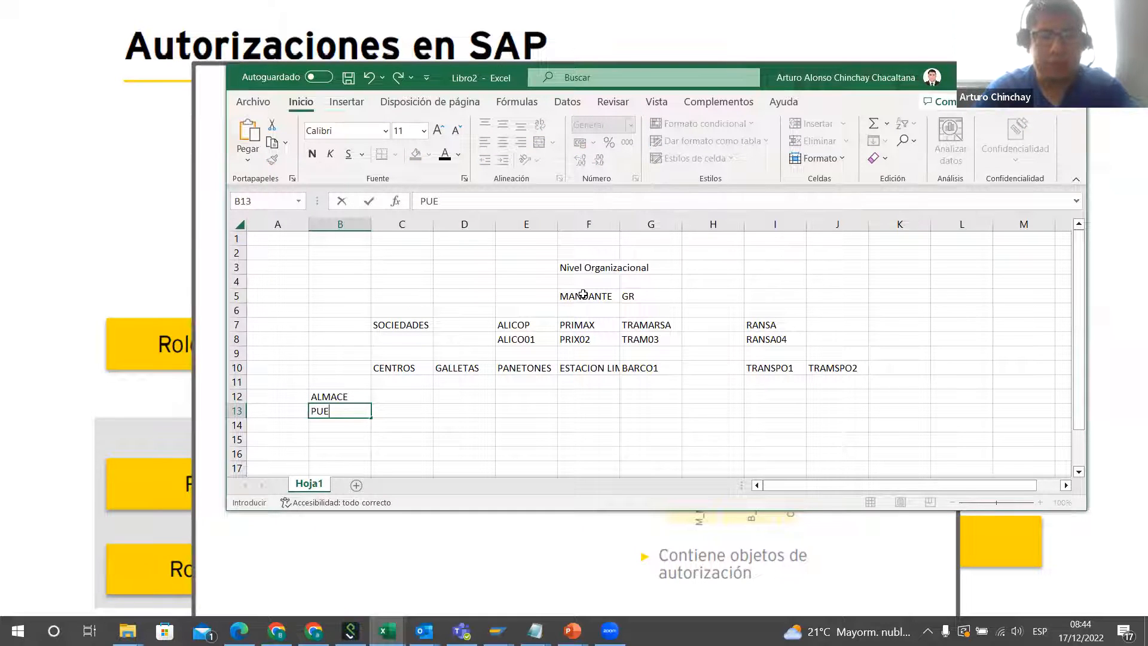
type("STO DE EXP")
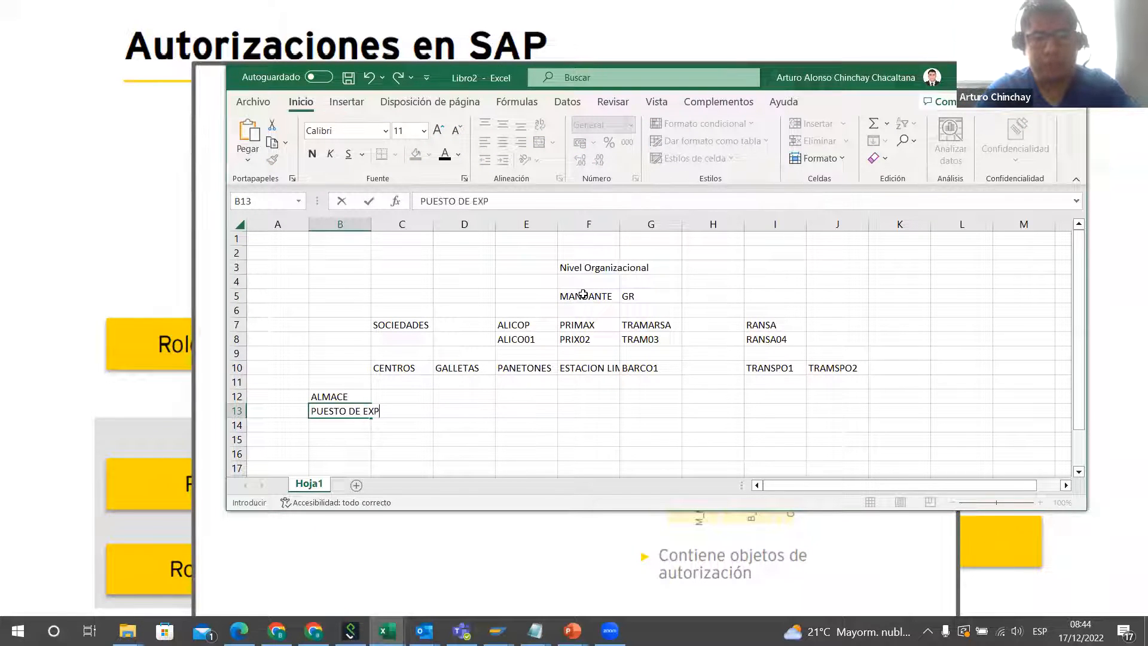
key("Tab")
Step: Enter LURIN1/CALLO1 in D12 as the warehouses of the GALLETAS centre
key("Up")
key("Up")
key("Up")
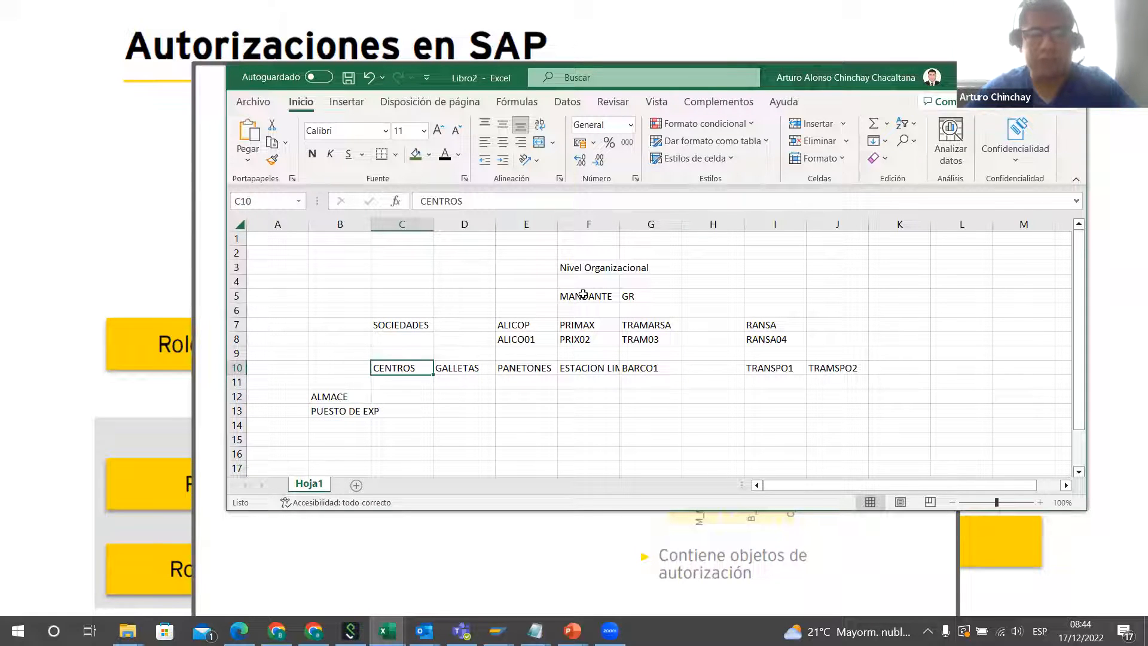
key("Right")
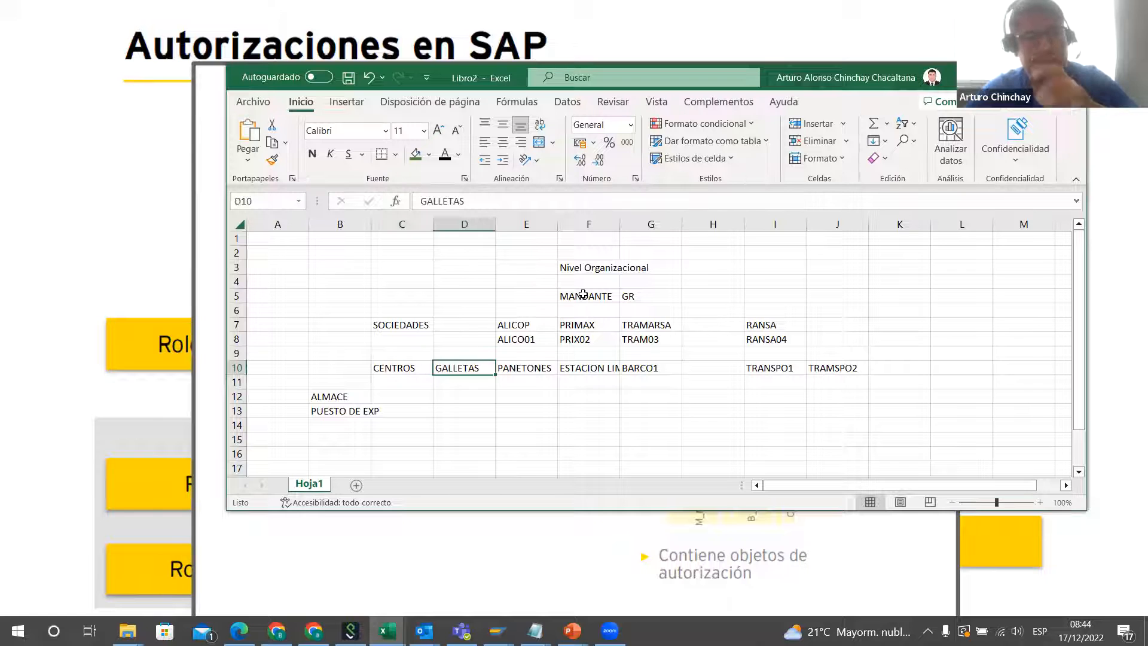
key("Down")
key("Down")
key("Down")
key("Up")
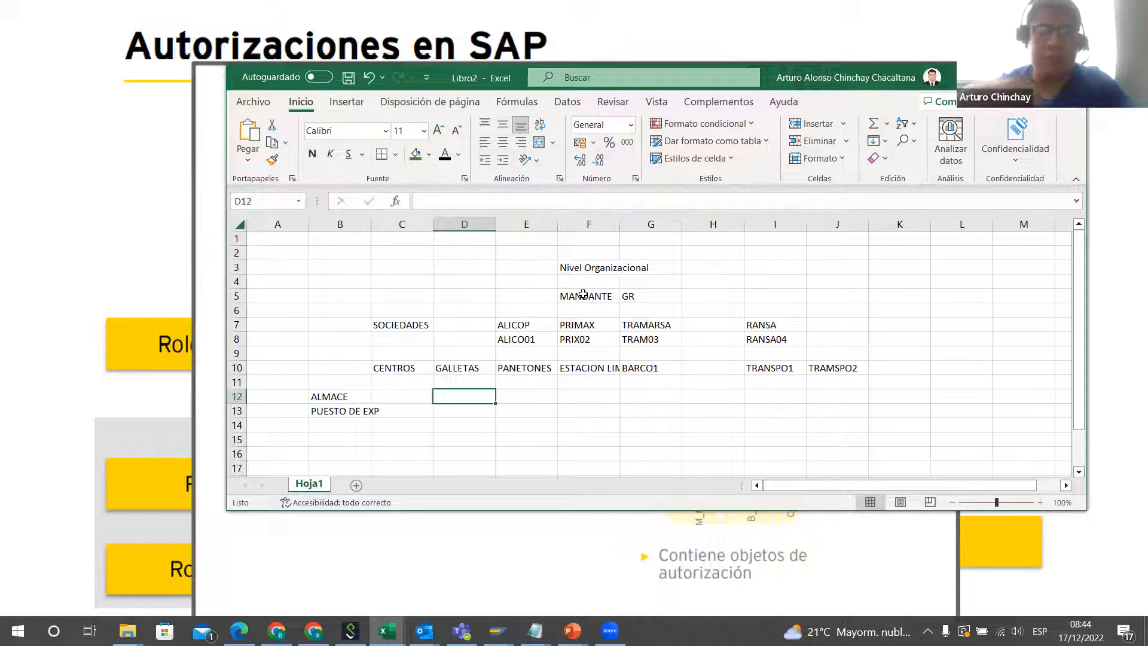
type("LURIN1")
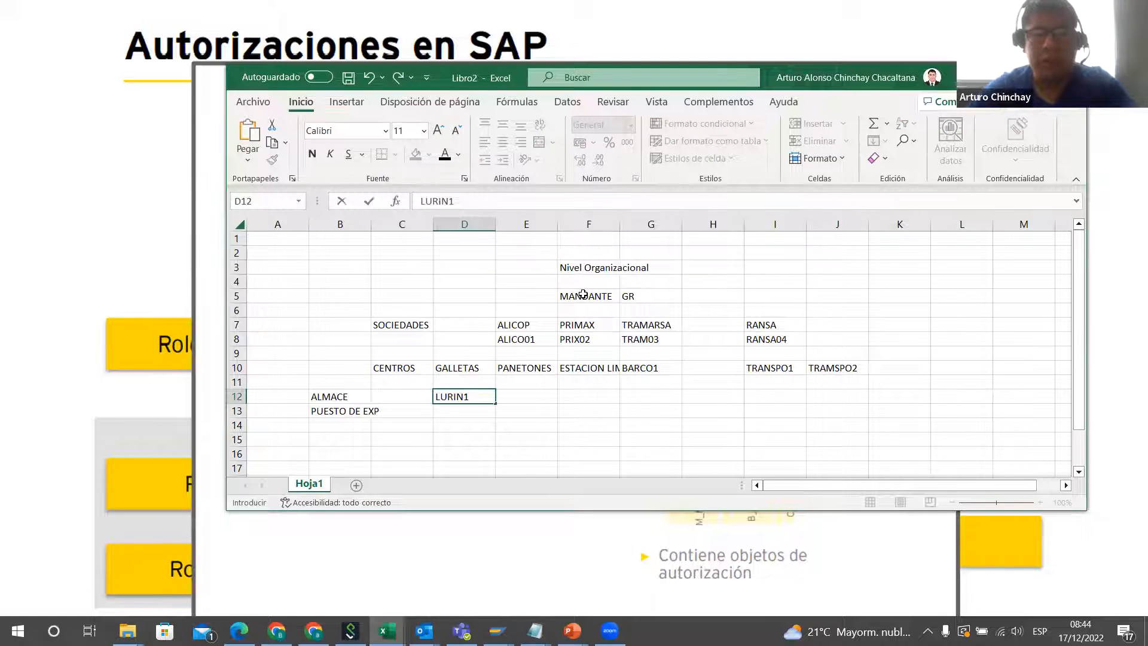
type("/")
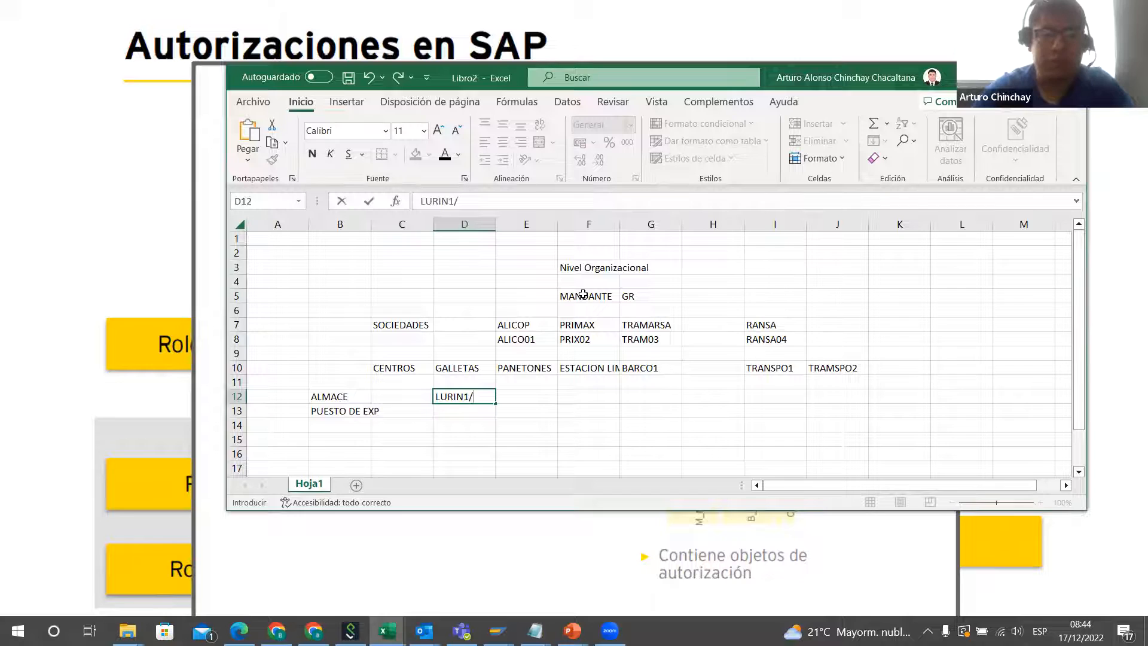
type("CALLO1")
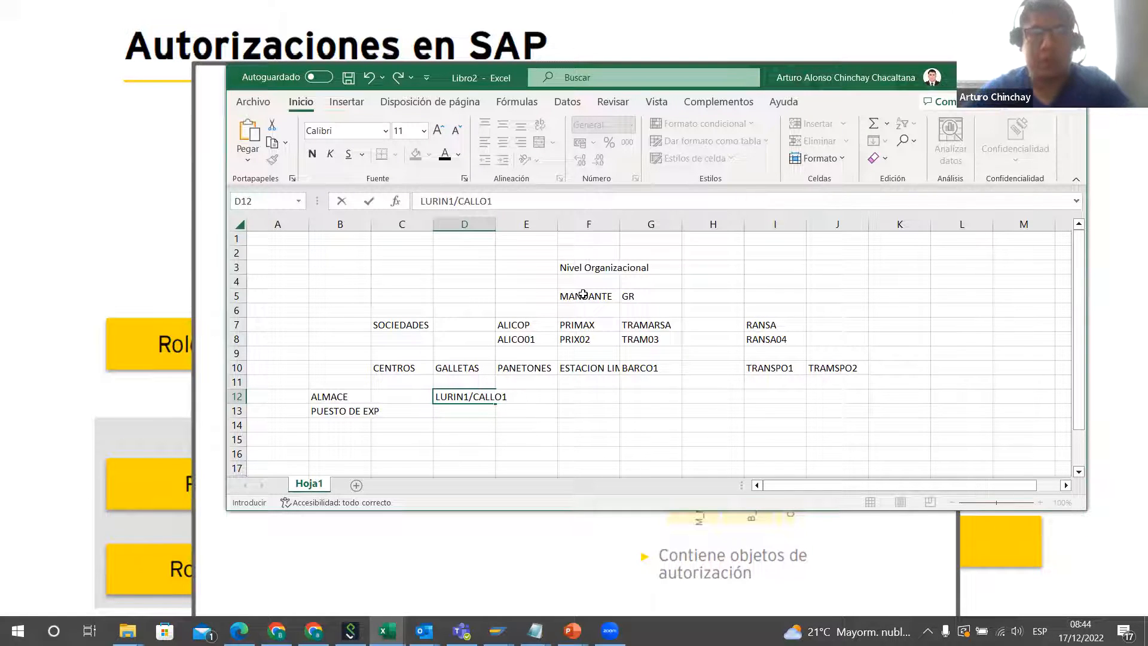
left_click(456, 439)
Step: Enter BRASIL1 in D13 on the PUESTO DE EXP row for the GALLETAS centre
left_click(479, 413)
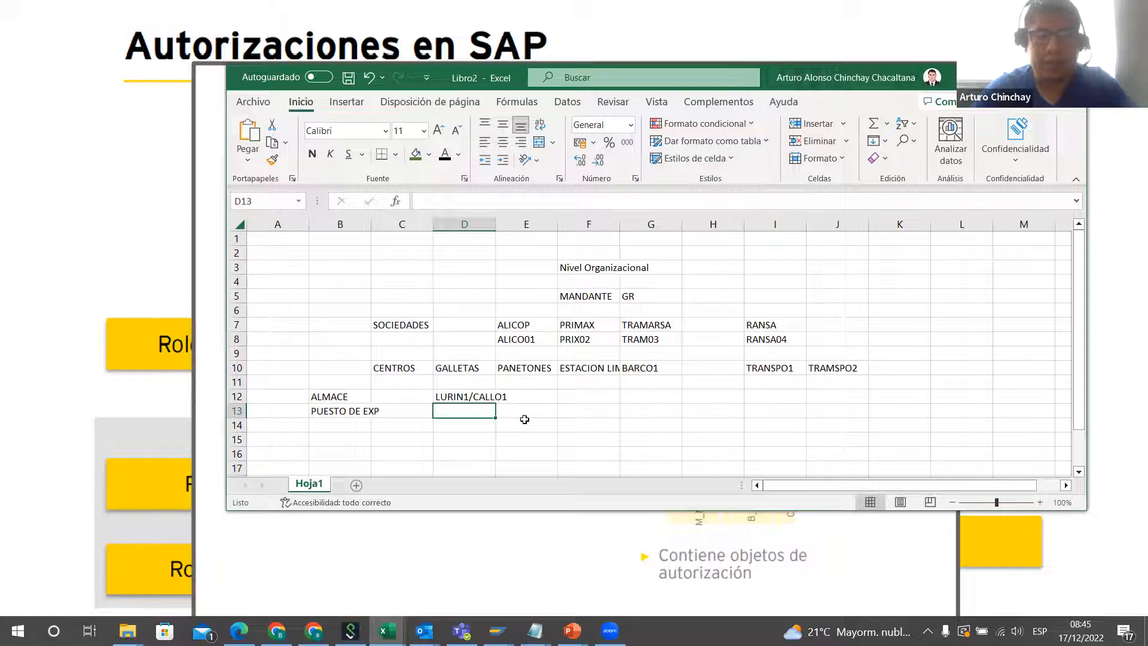
type("B")
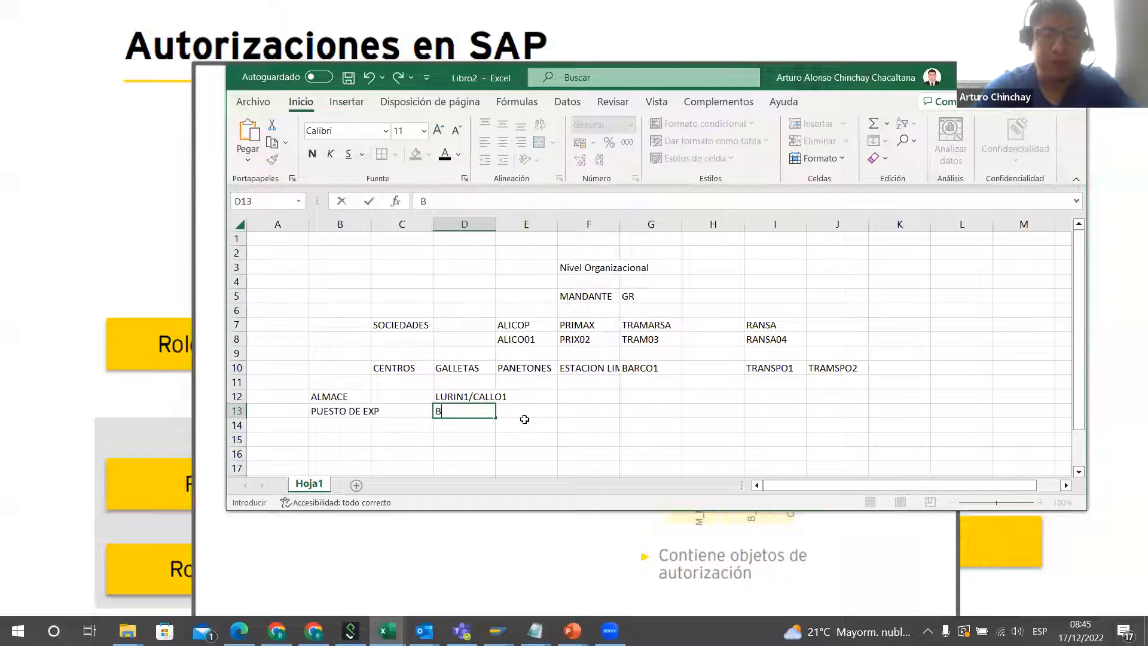
type("RASIL1")
left_click(524, 420)
left_click_drag(564, 390, 875, 428)
left_click(470, 448)
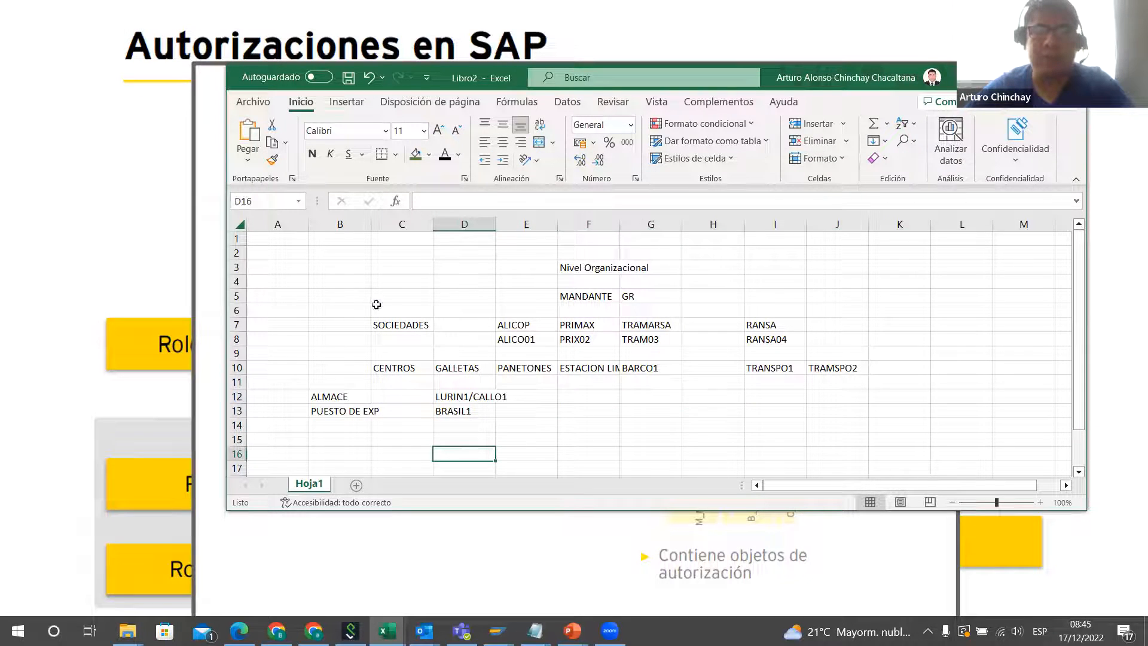
Step: Frame the organizational level layout in A2:K15 with a thick outside border
left_click_drag(259, 249, 858, 424)
left_click(395, 154)
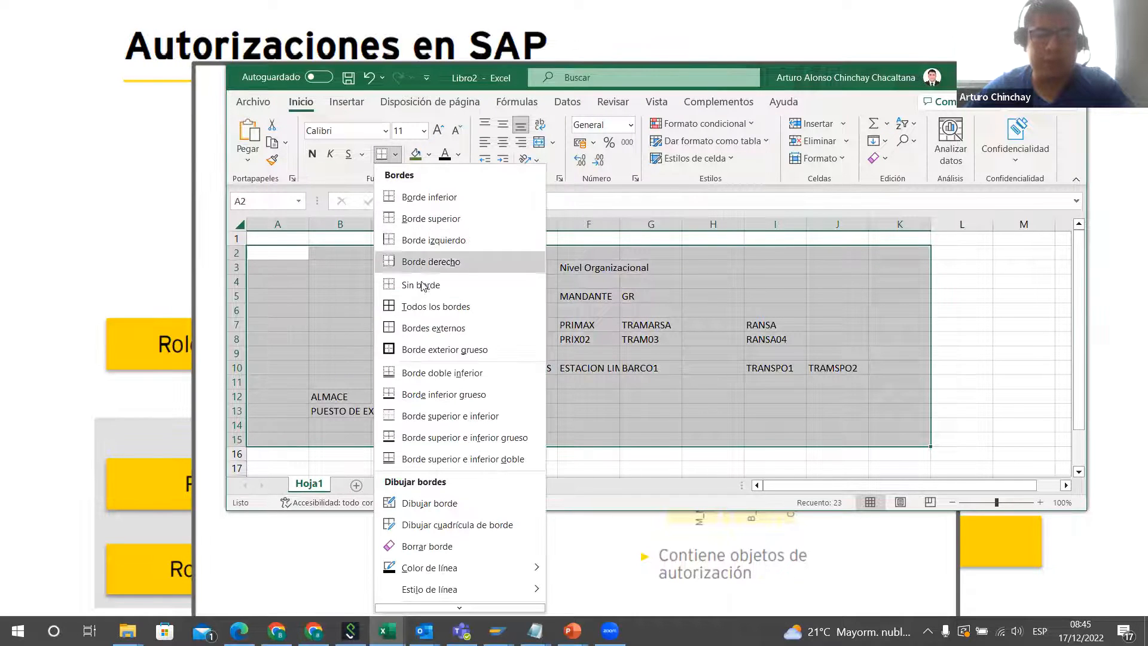
left_click(445, 349)
left_click(650, 385)
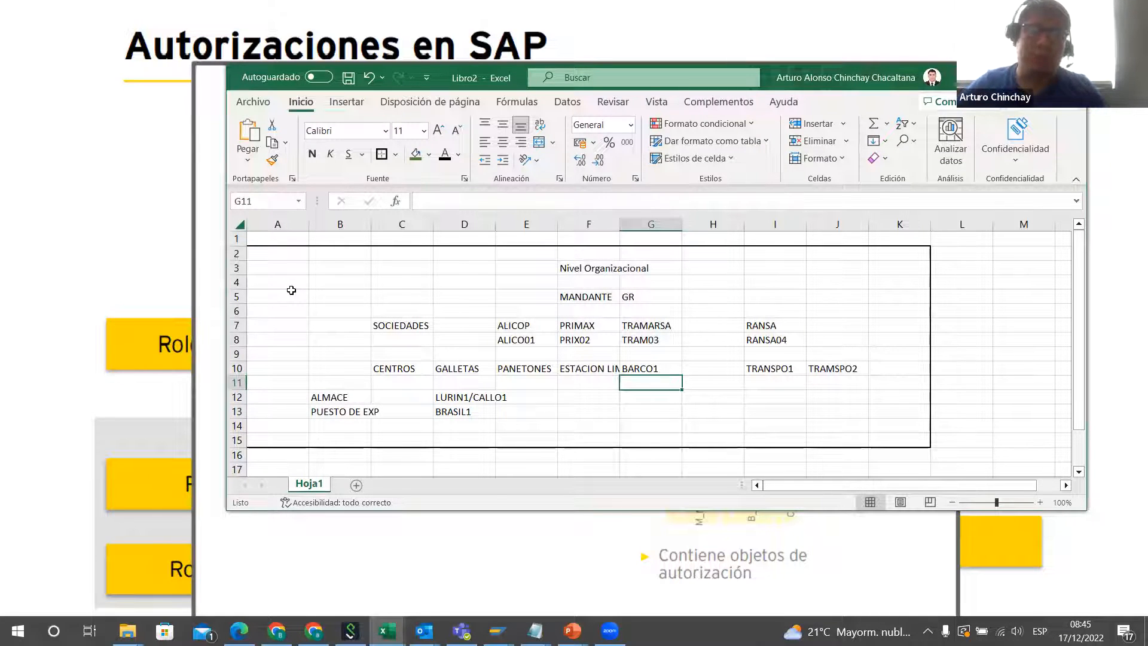
left_click_drag(287, 267, 885, 431)
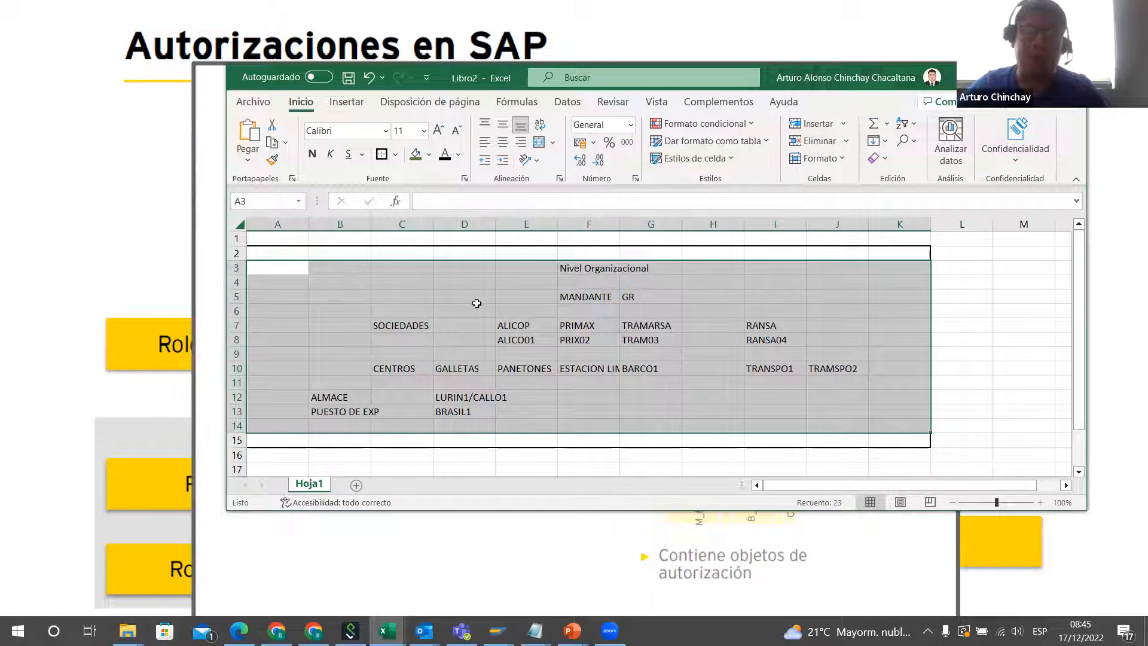
left_click(524, 315)
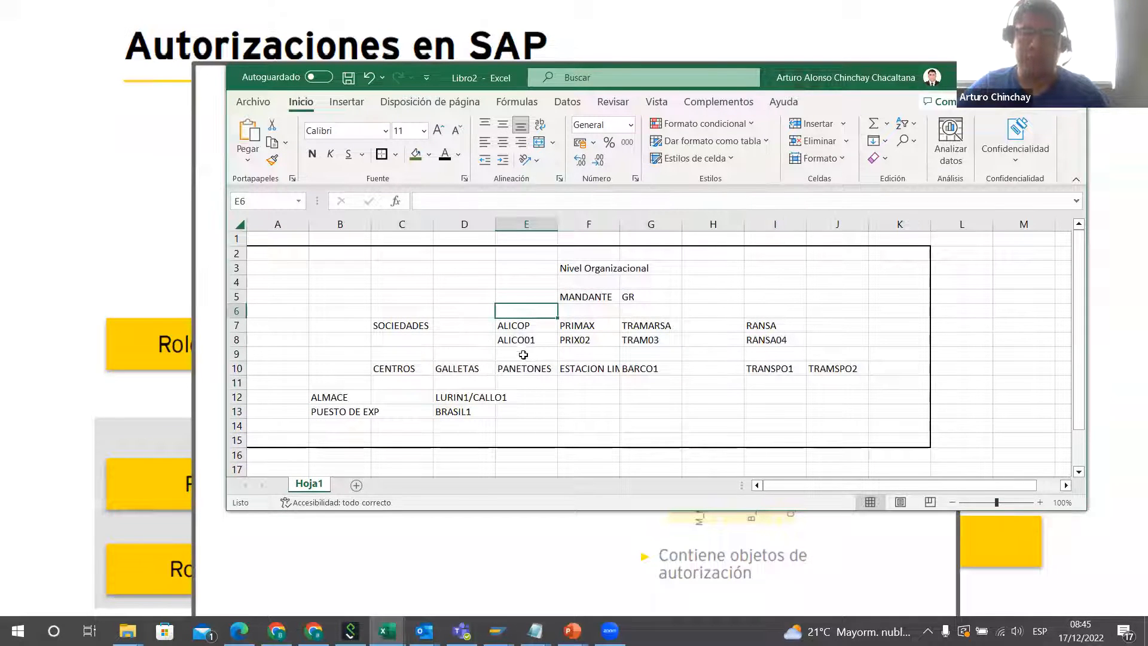
Step: Enter the example user's login name in cell A3 inside the bordered area
left_click(287, 265)
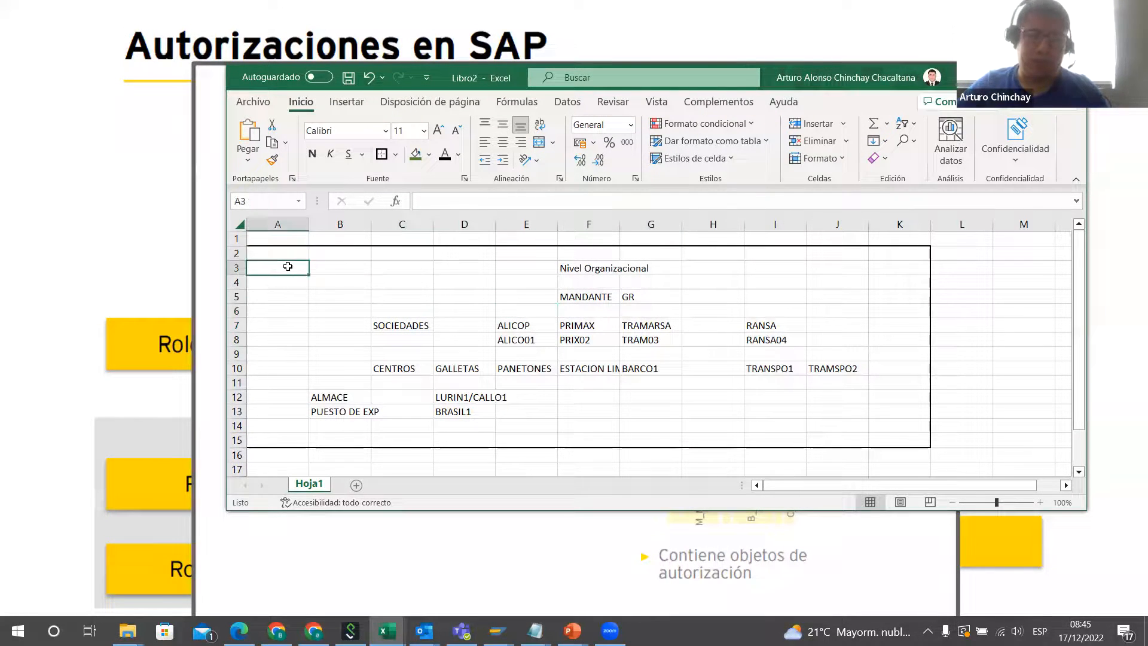
type("jperes")
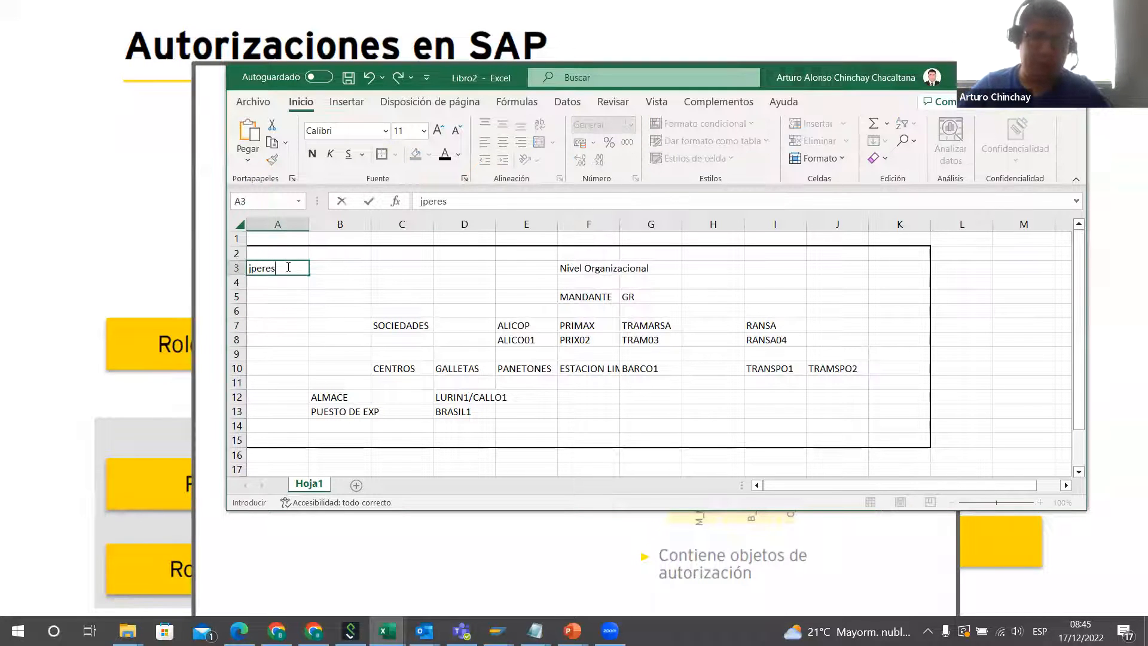
key("BackSpace")
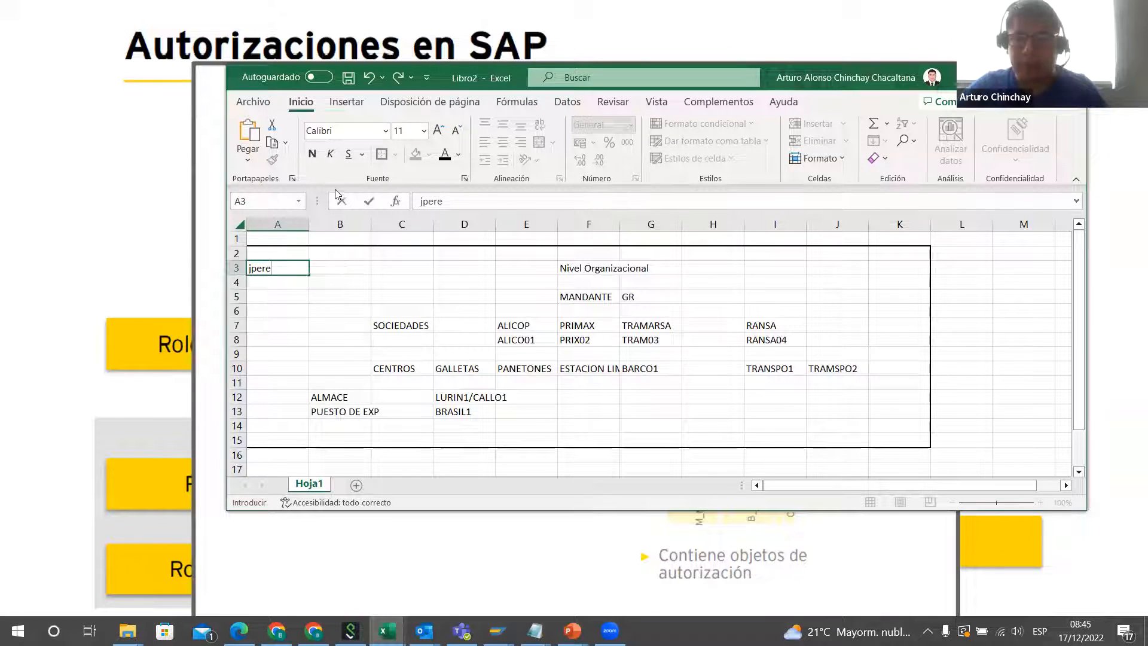
left_click(413, 280)
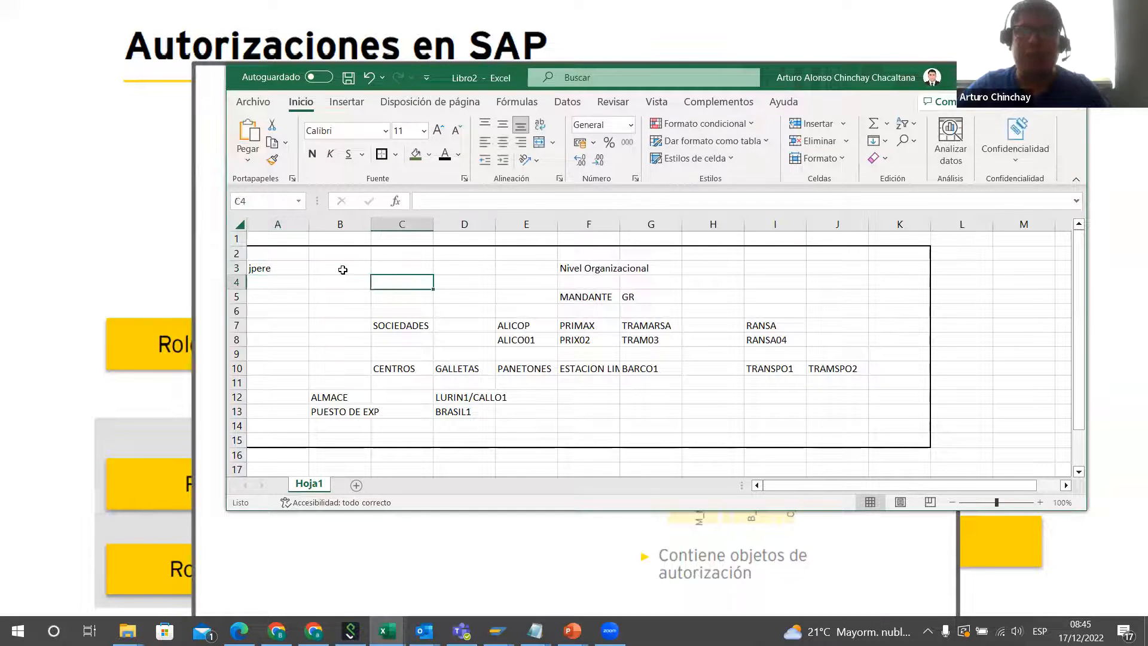
Step: Enter the transaction code ME51N in B3 beside the example user's login name
left_click(341, 267)
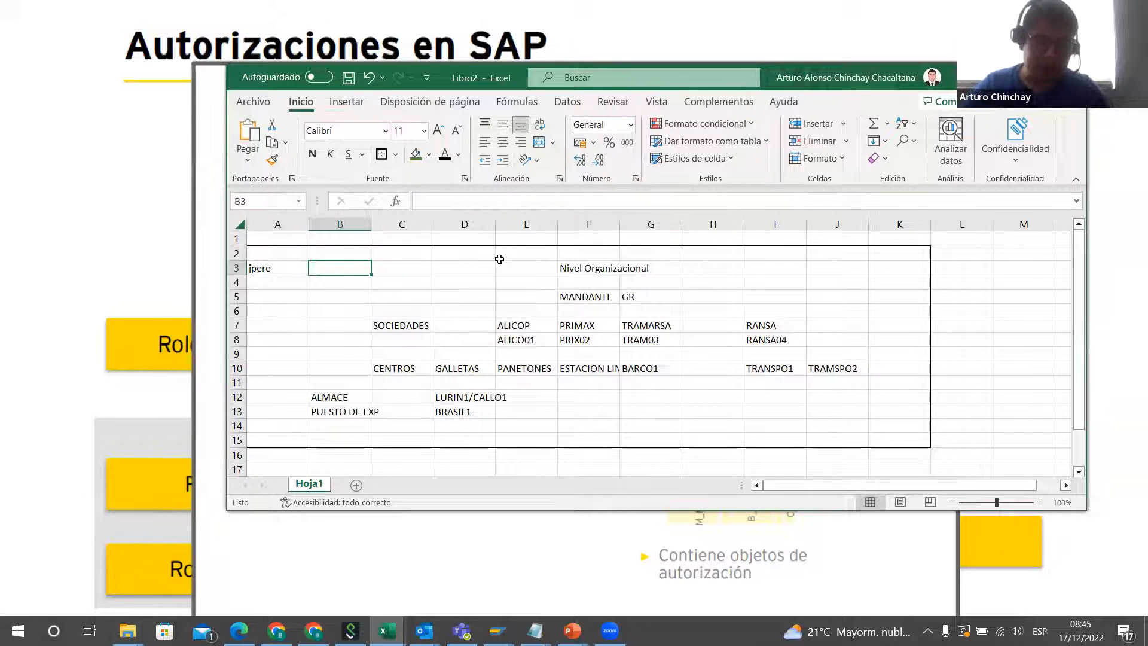
type("ME")
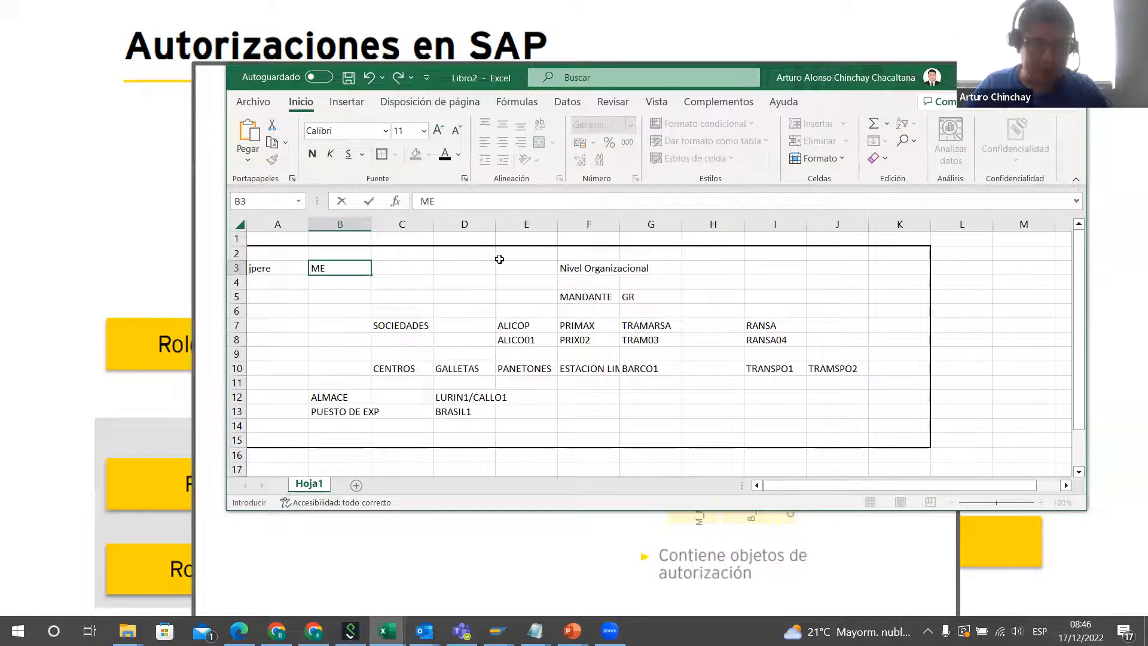
type("51N")
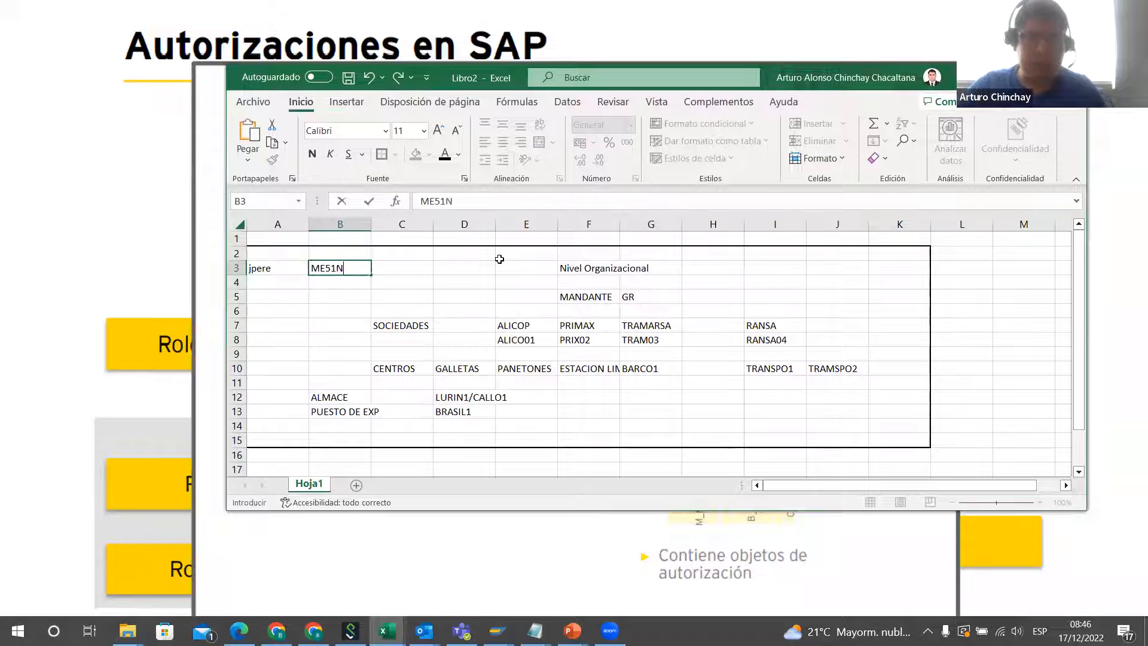
left_click(427, 282)
left_click(322, 271)
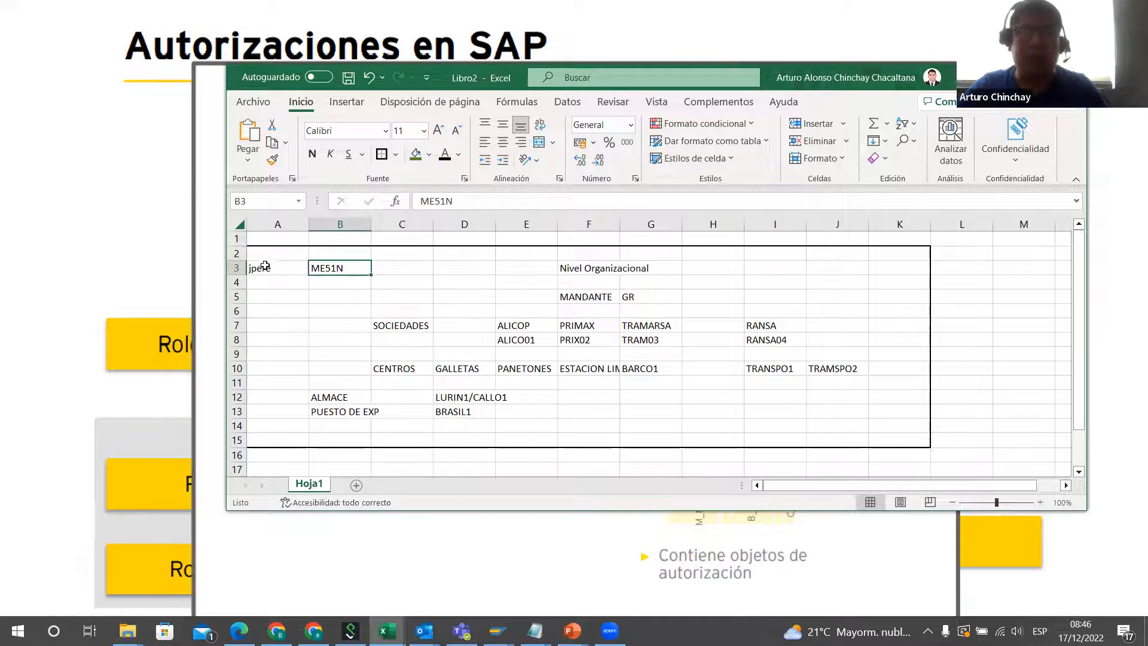
Step: Examine how transaction ME51N in B3 relates to client GR and the SOCIEDADES row, particularly company ALICOP
left_click(628, 295)
left_click_drag(400, 325, 730, 327)
left_click_drag(413, 326, 764, 327)
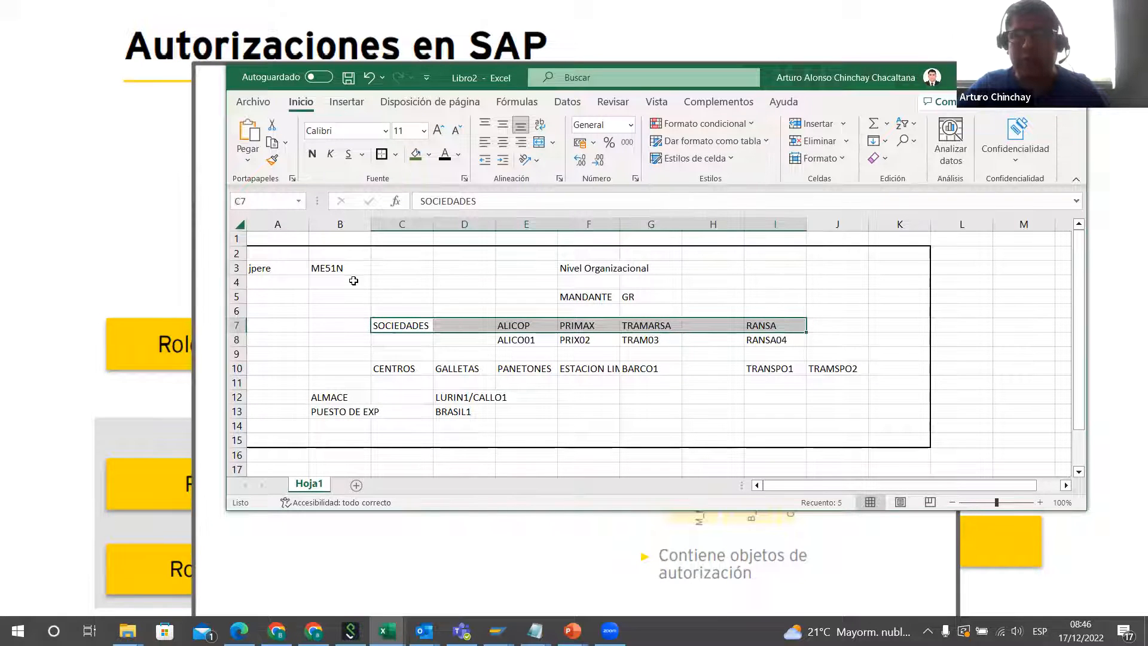
left_click(339, 267)
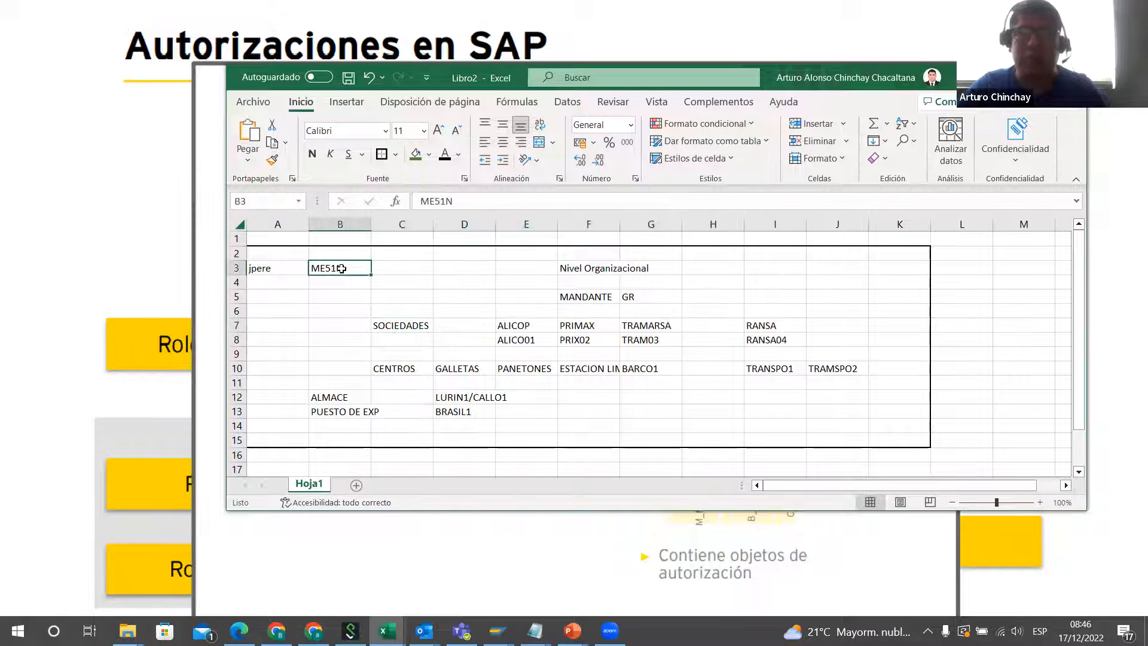
left_click(517, 323)
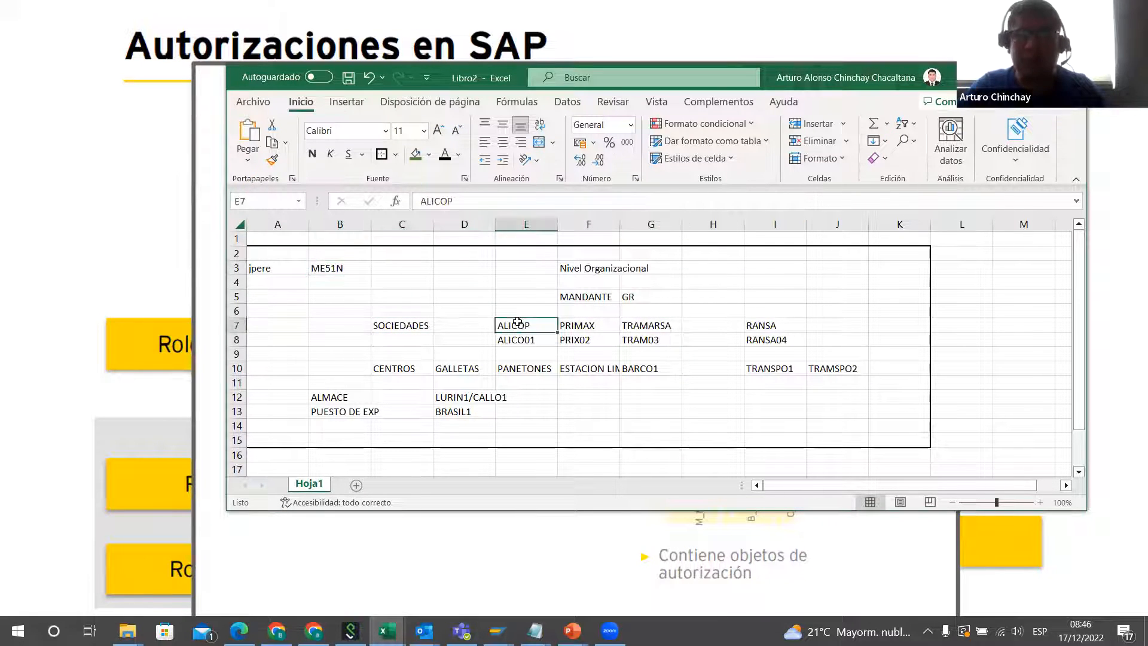
left_click(324, 269)
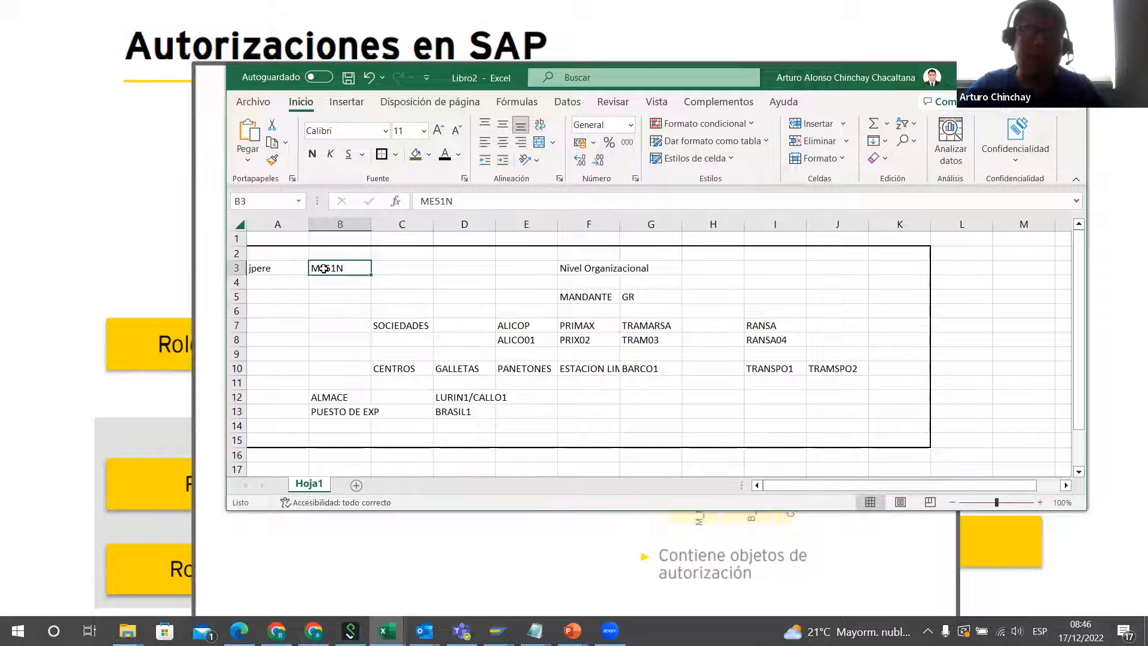
left_click(526, 328)
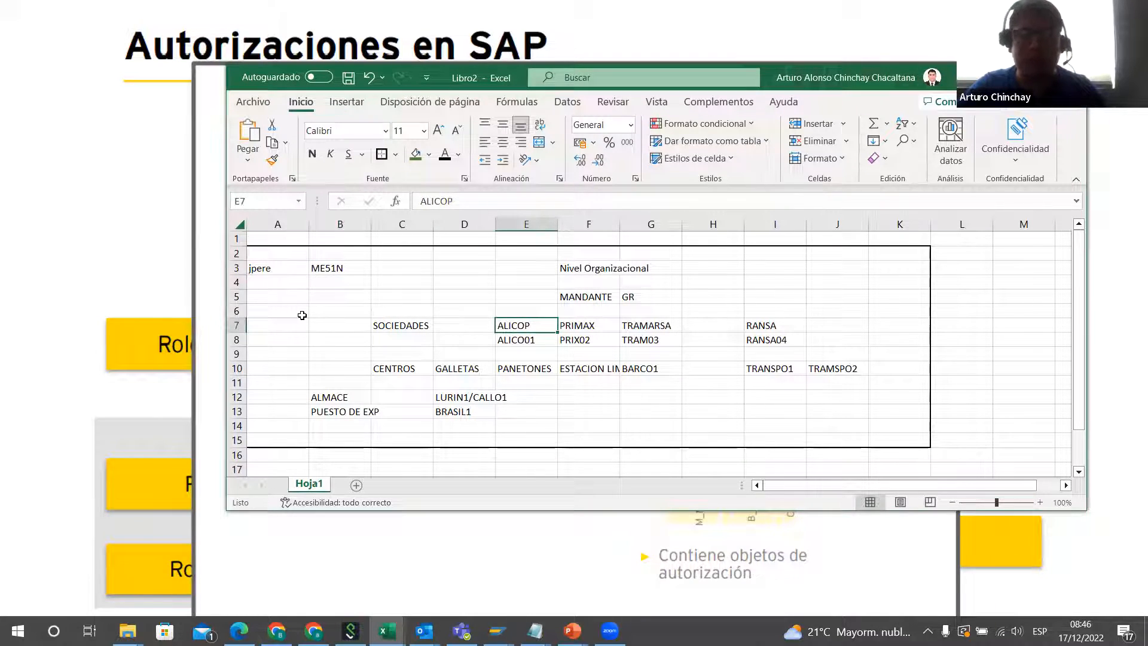
left_click(330, 286)
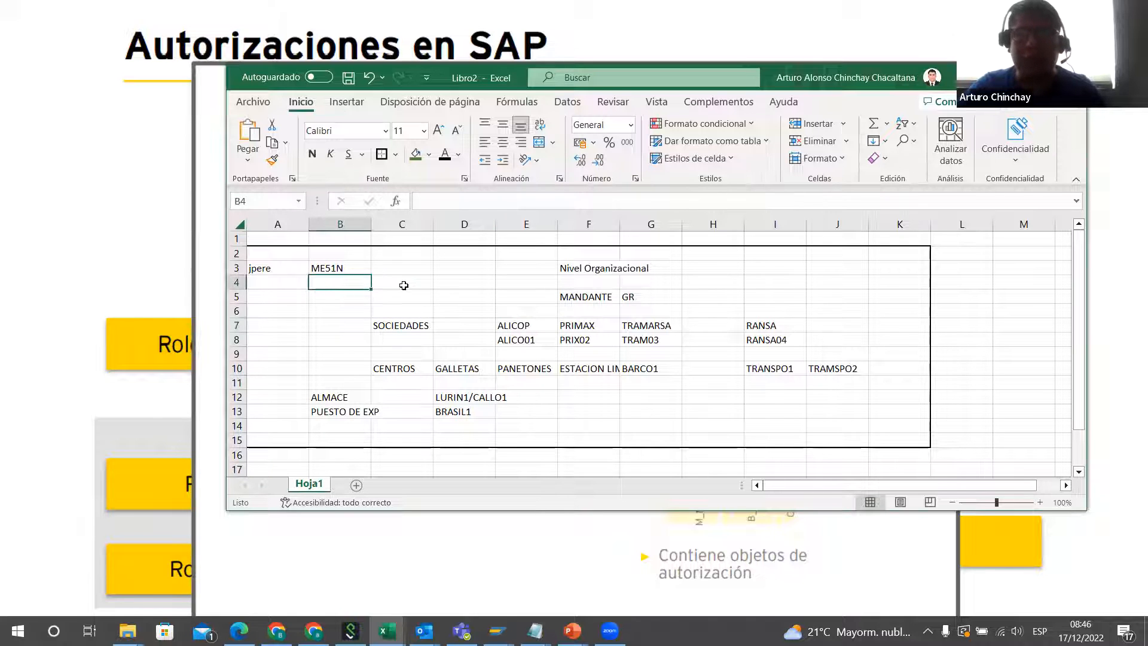
Step: Enter the label ROL SIMPLE in L3, just outside the bordered organizational layout
left_click(973, 269)
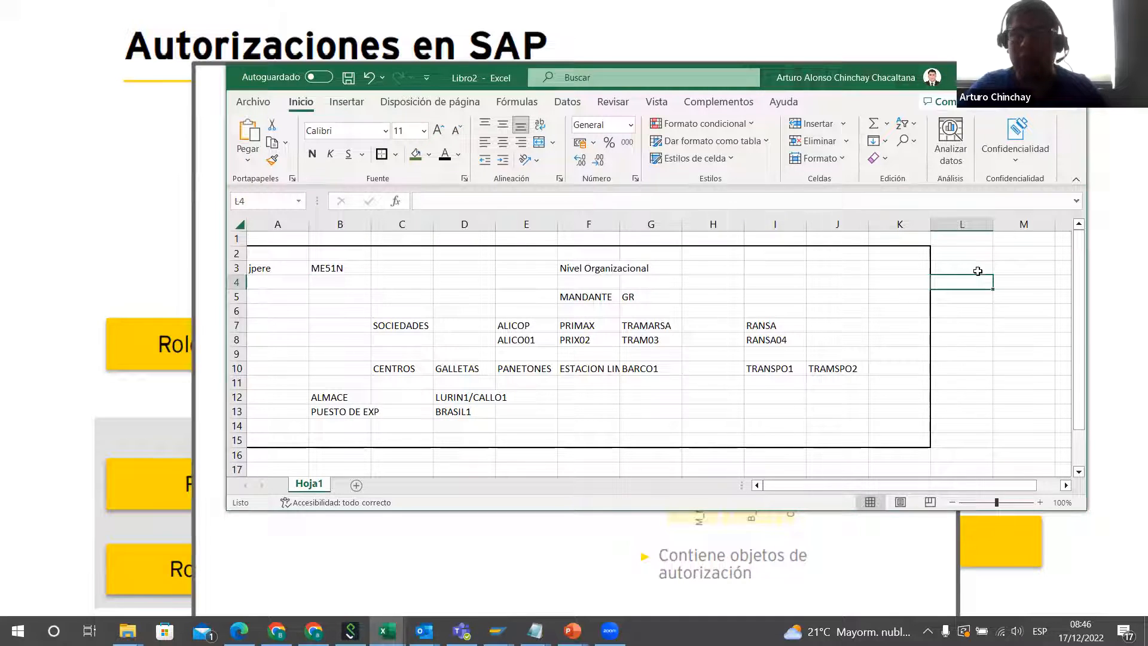
left_click(996, 264)
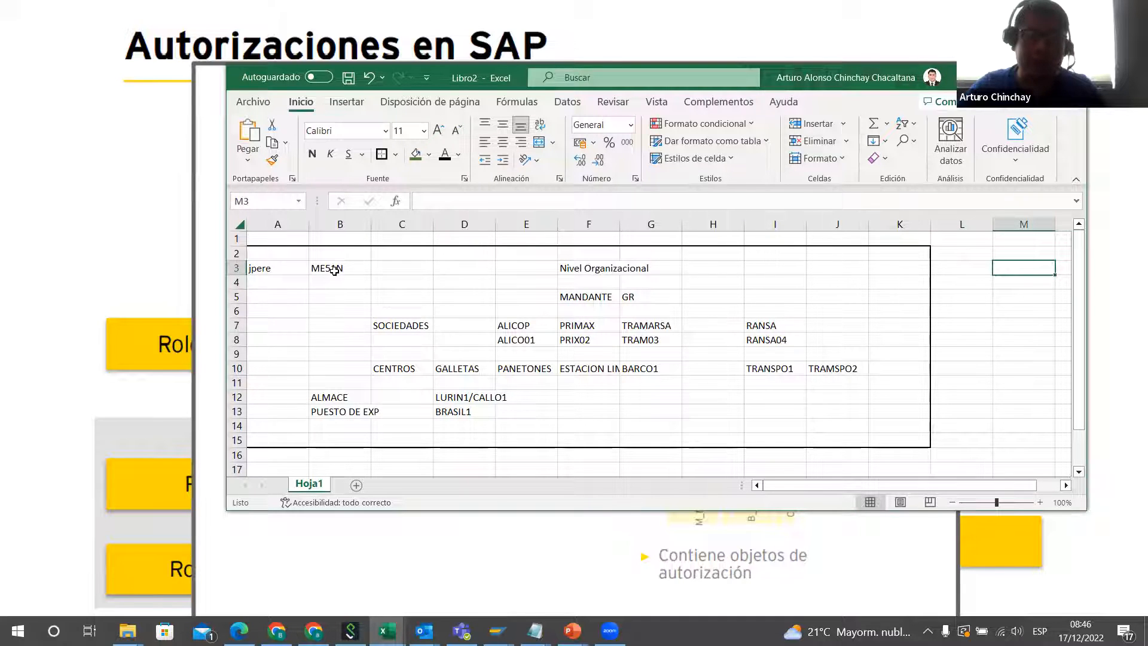
left_click(333, 270)
left_click(974, 264)
type("ROL SIMPLE")
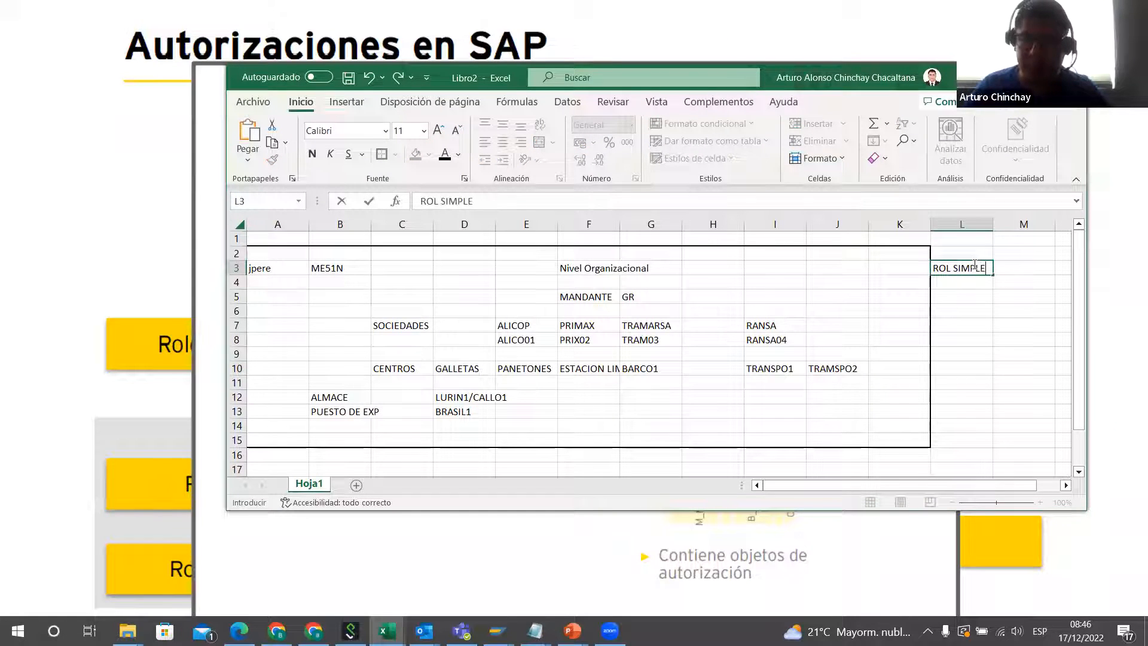
key("Tab")
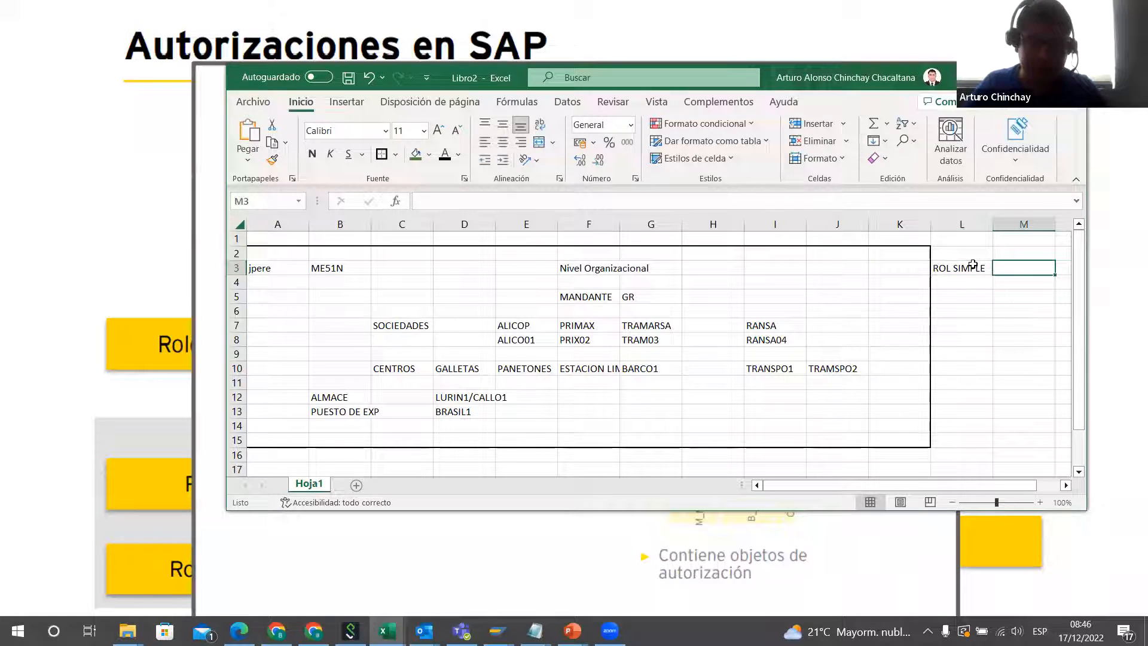
Step: Enter TRX ME21N in M3 as the transaction for the ROL SIMPLE label
type("T")
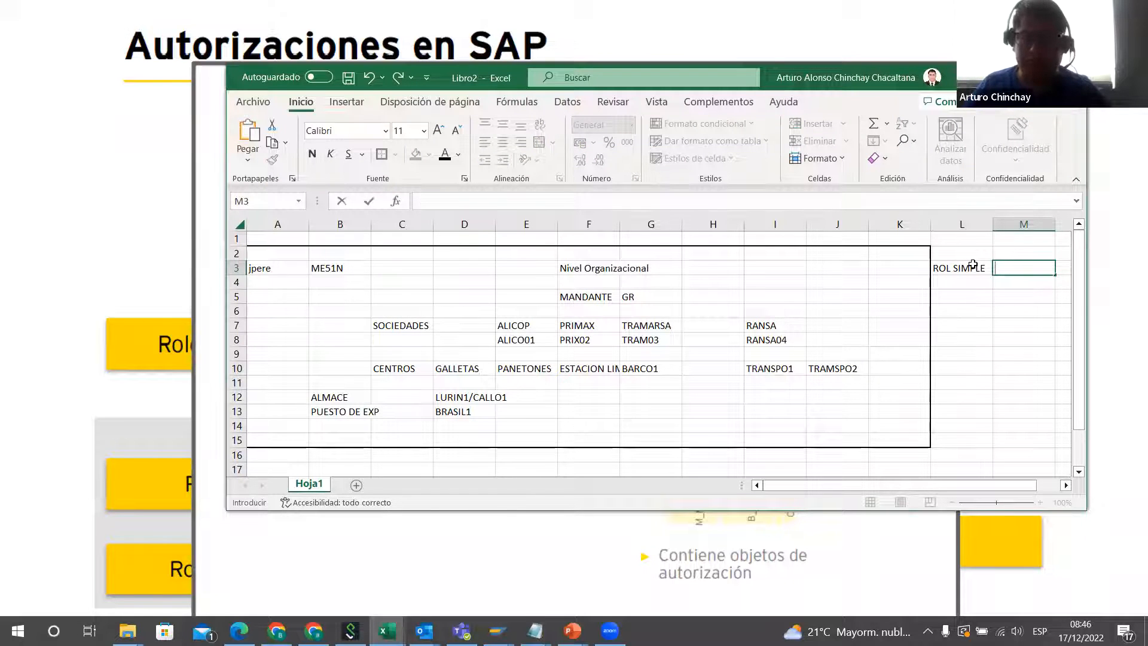
type("TRX")
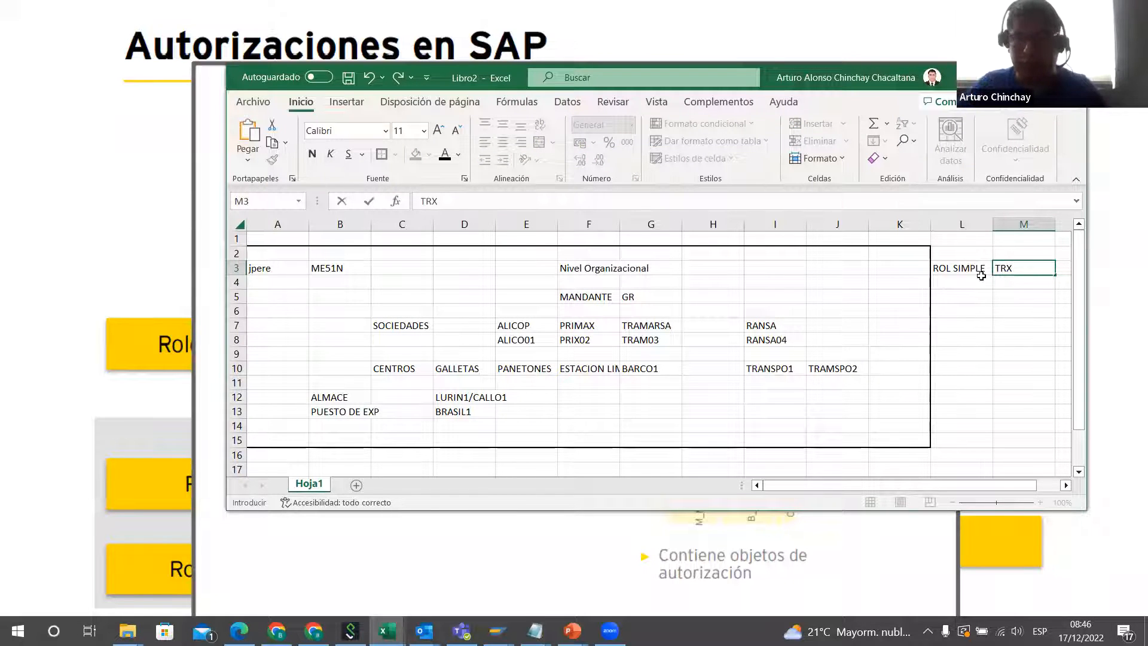
type(" ME21N")
left_click(981, 277)
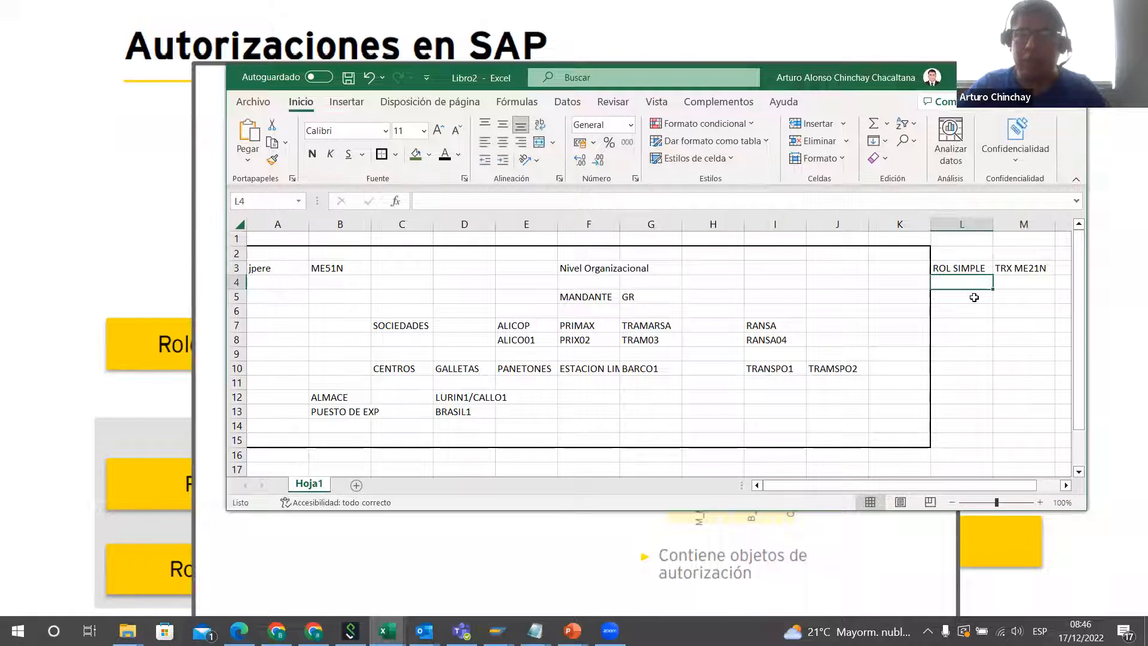
Step: Enter the label ROL ORGANIZACIÓN in L4 and widen column L to fit it
type("ROL ORGANI")
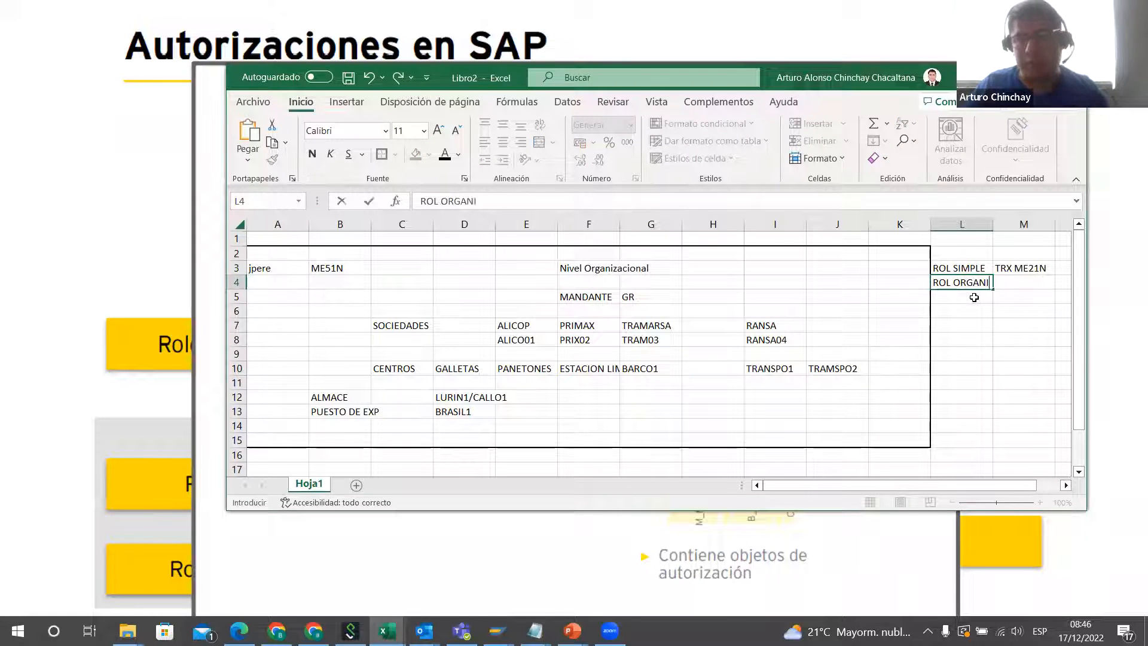
type("ZACIO")
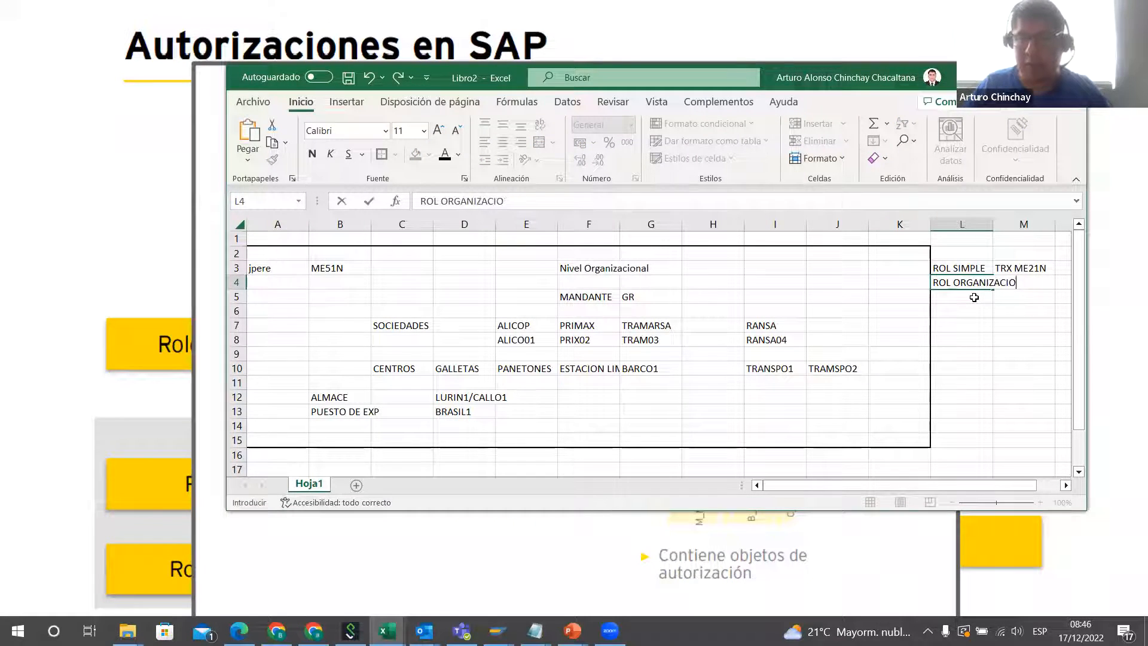
key("Return")
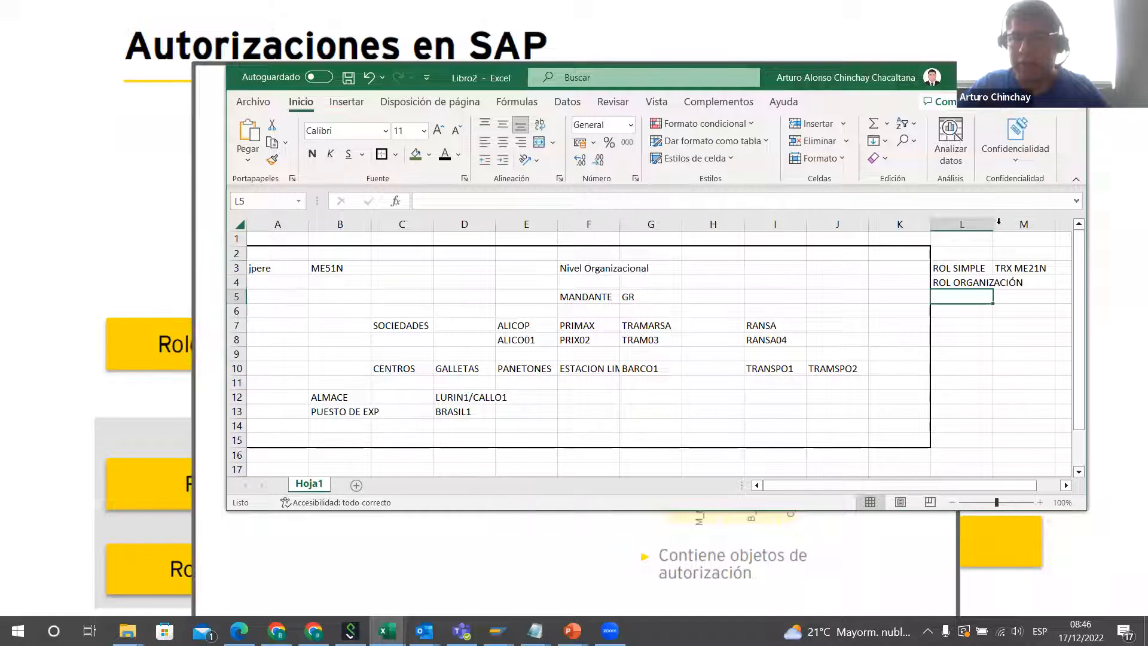
left_click_drag(999, 221, 1027, 222)
Step: Enter SOCIEDA ALICOPR in M4 as the company assigned to ROL ORGANIZACIÓN
left_click(1050, 282)
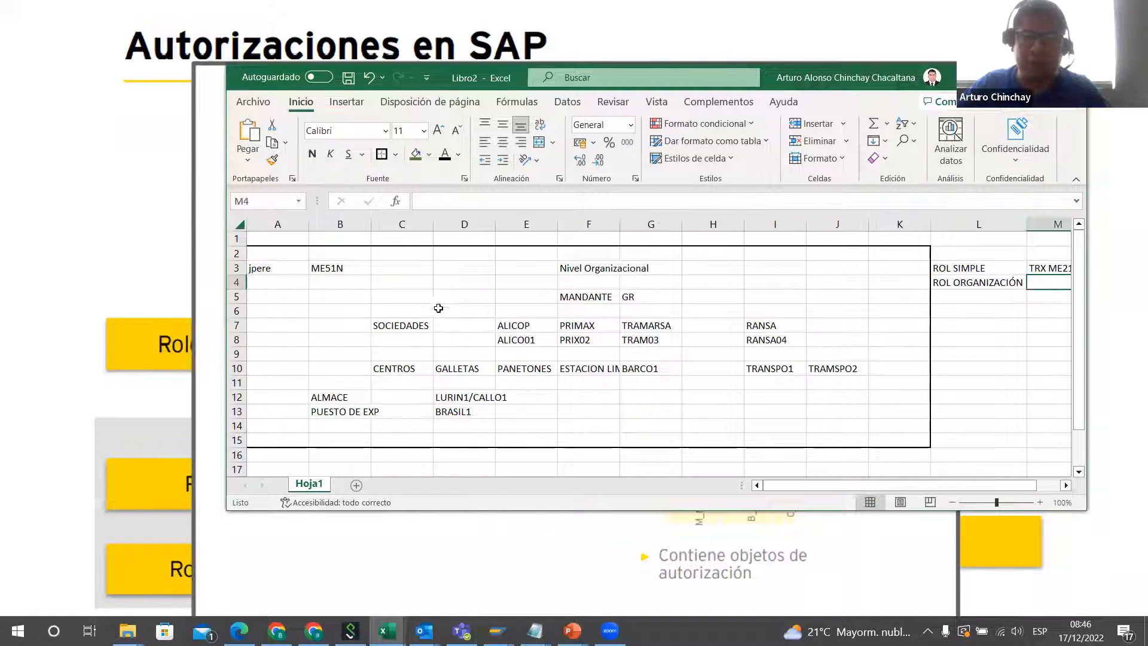
type("SOCIEDA")
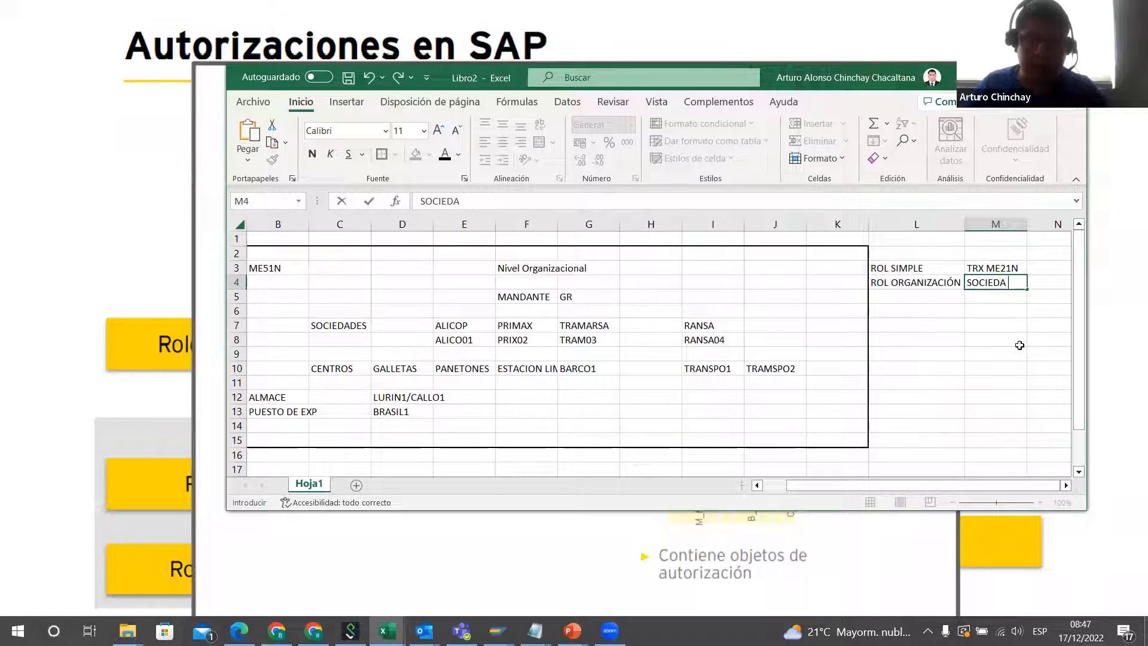
type(" ALICOPR")
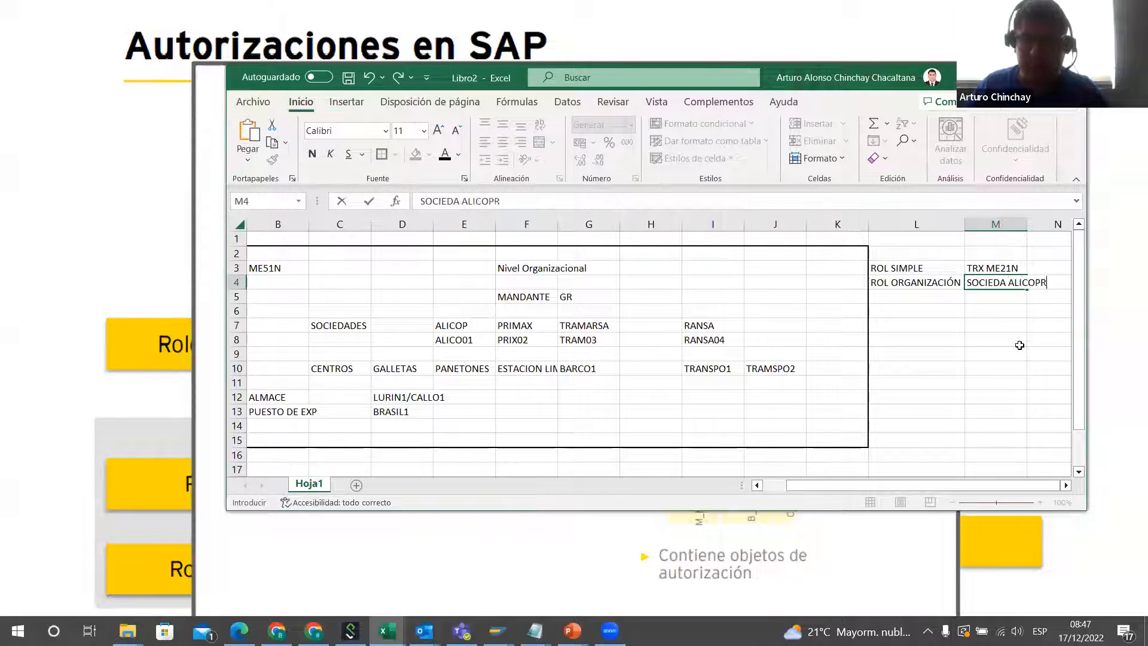
Step: Enter the centre GALLETAS in M5 below the ROL ORGANIZACIÓN company
left_click(989, 299)
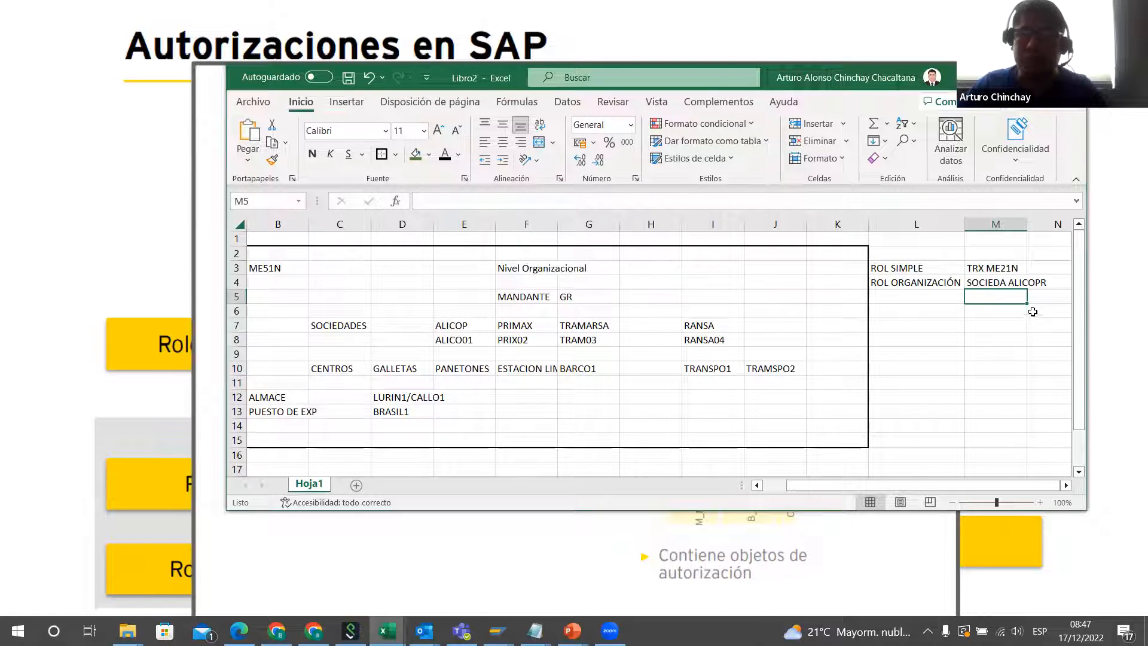
type("GAL")
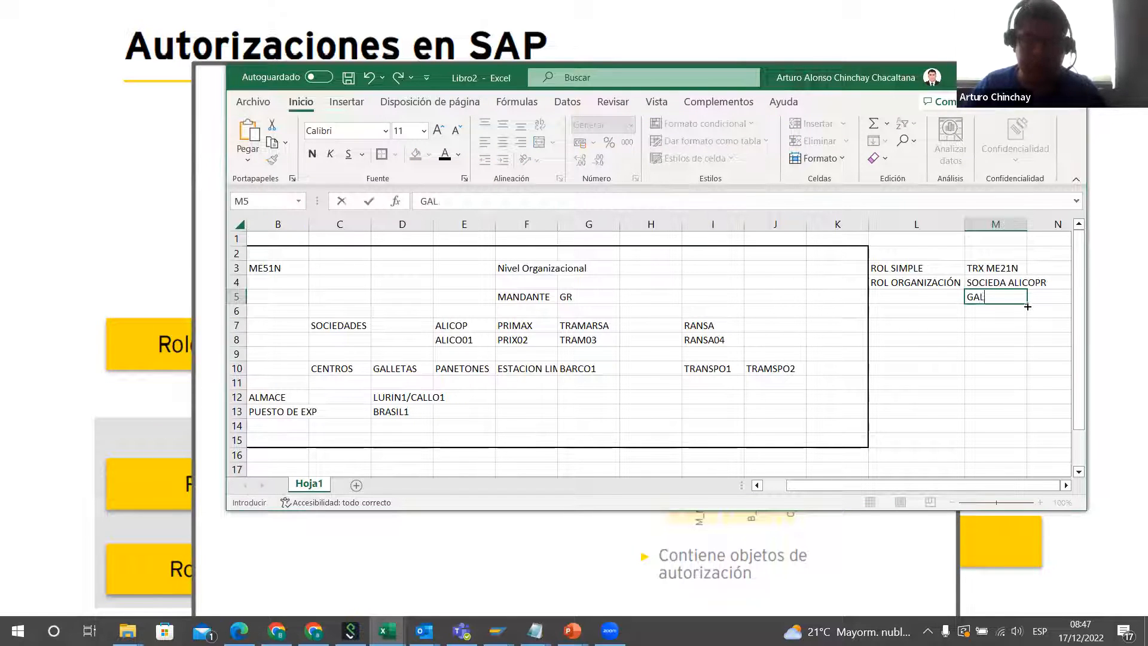
type("LETAS")
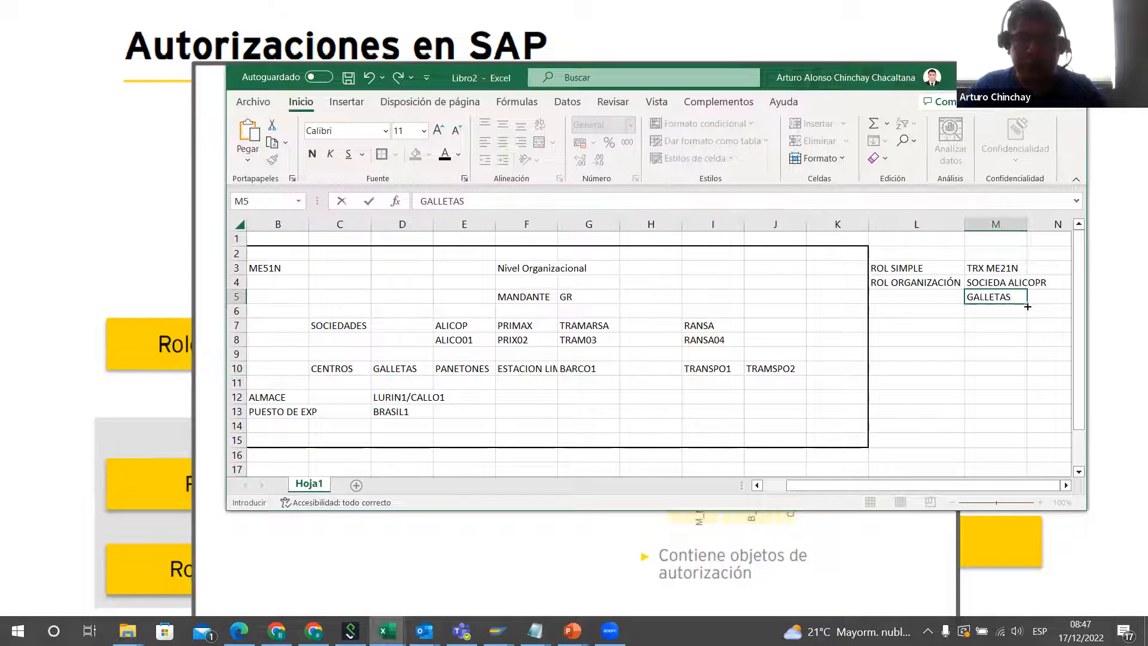
key("Return")
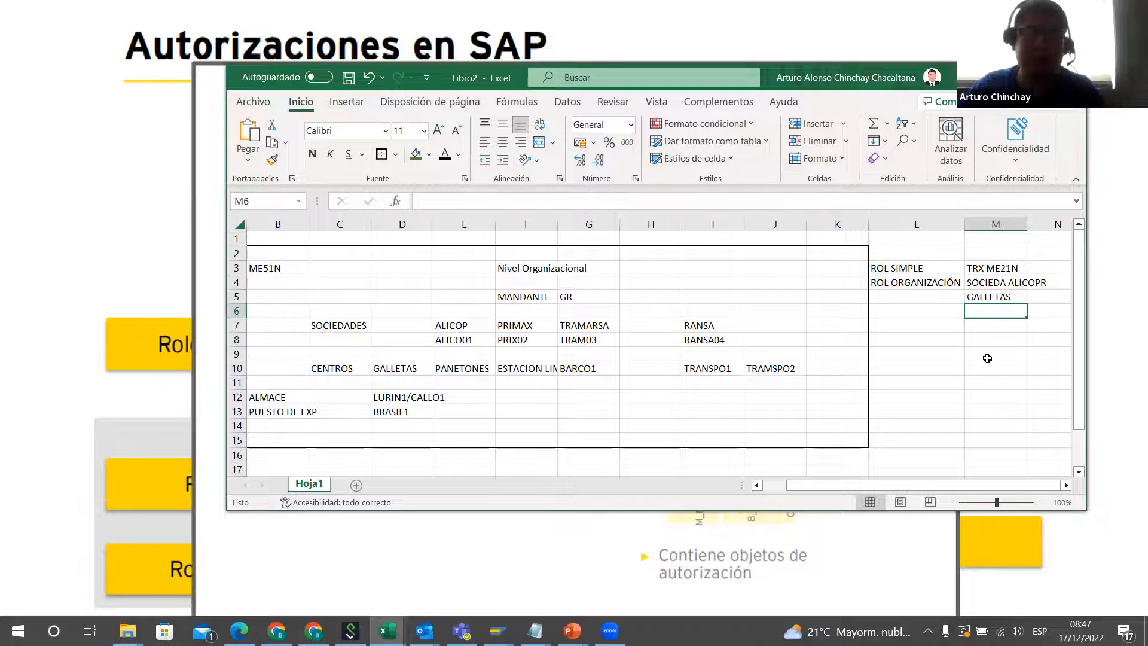
Step: Enter the warehouse LURIN in M8 below the company and centre of ROL ORGANIZACIÓN
left_click(937, 336)
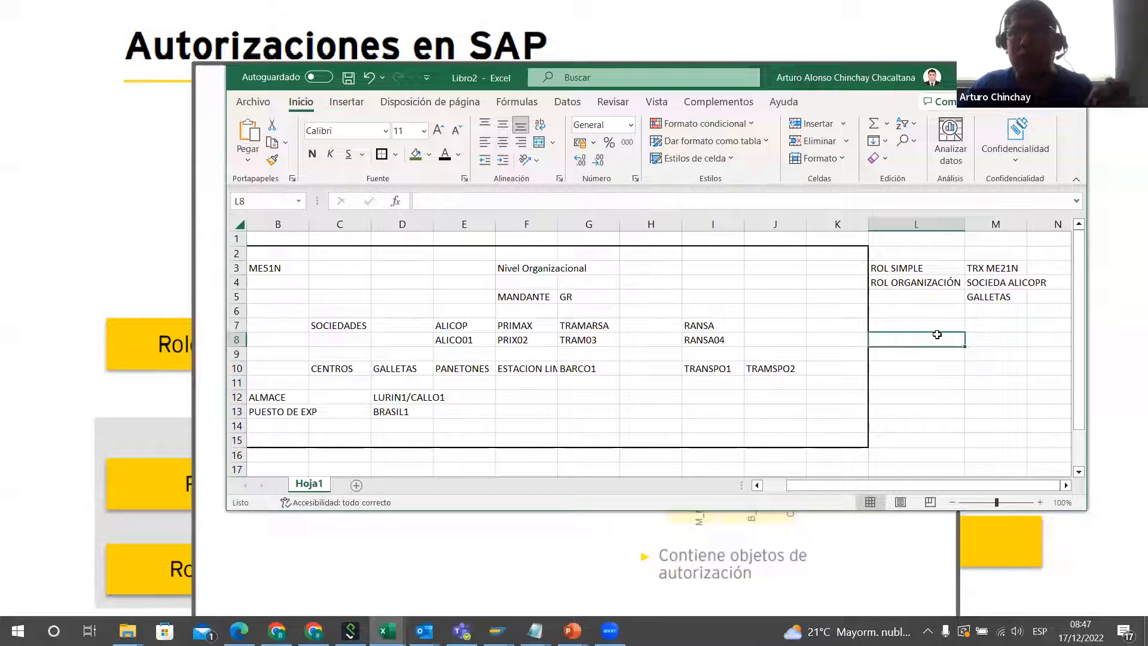
left_click(991, 336)
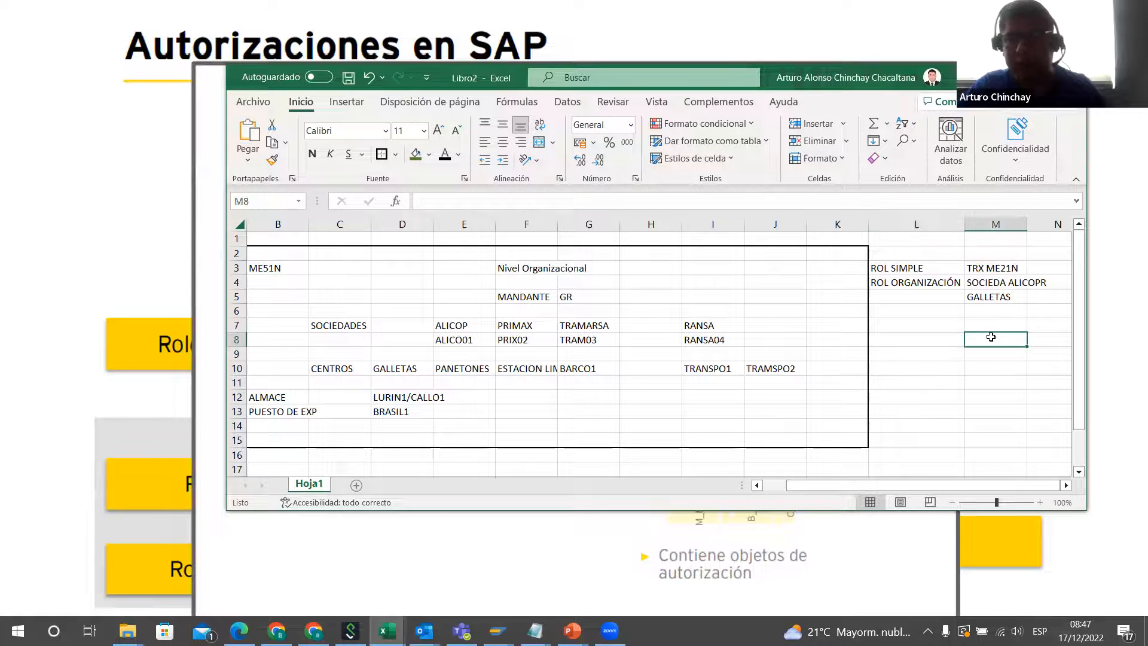
type("LURIN")
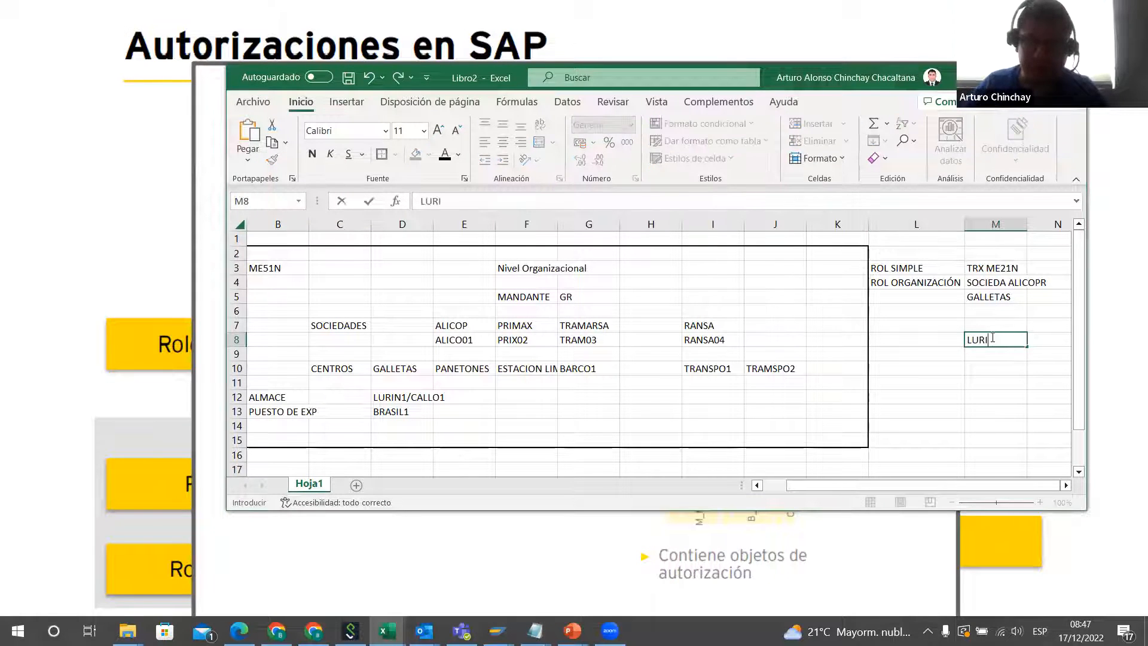
left_click(980, 390)
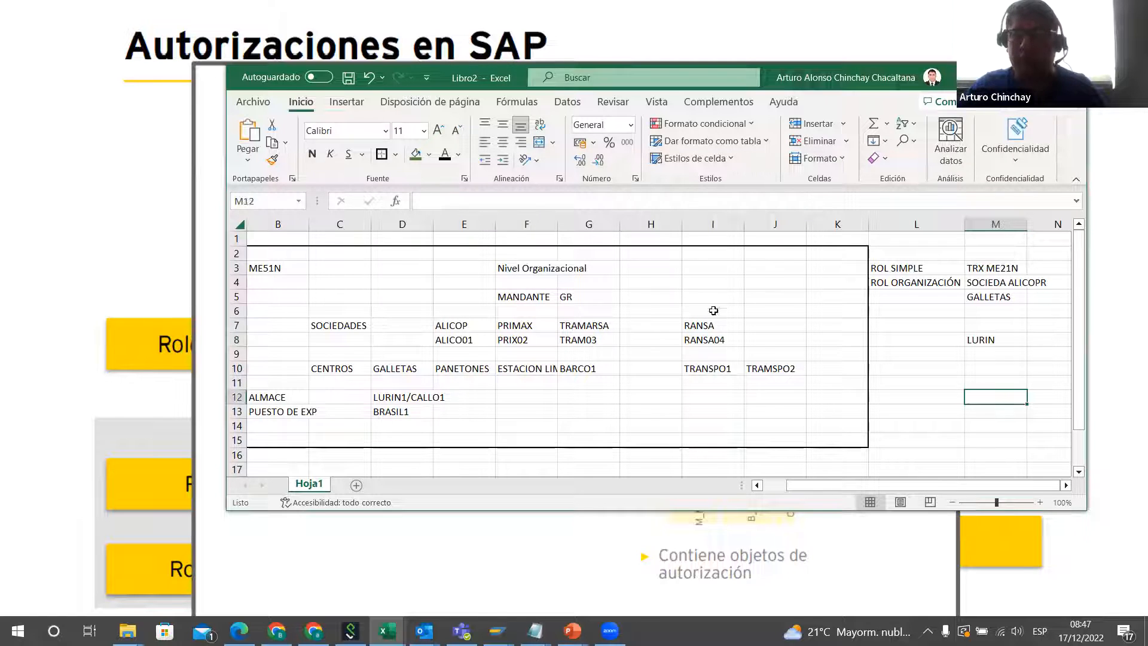
Step: Compare the role entries in columns L and M with the organizational layout, transaction ME51N and the companies in the SOCIEDADES row
left_click_drag(909, 267, 1042, 366)
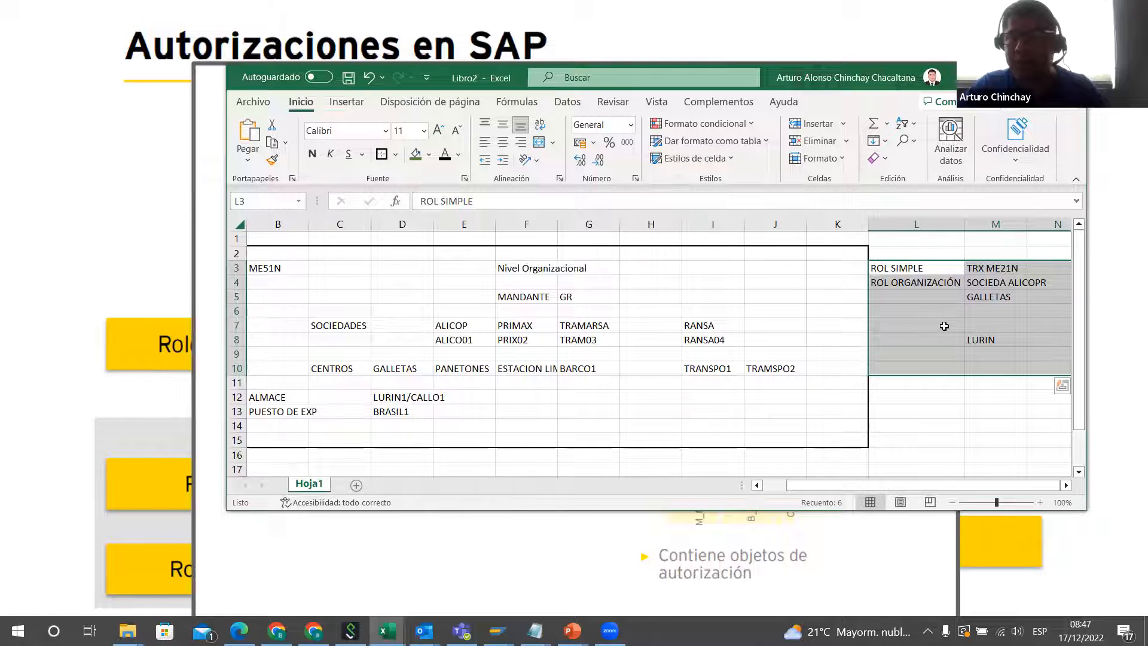
left_click_drag(323, 266, 814, 425)
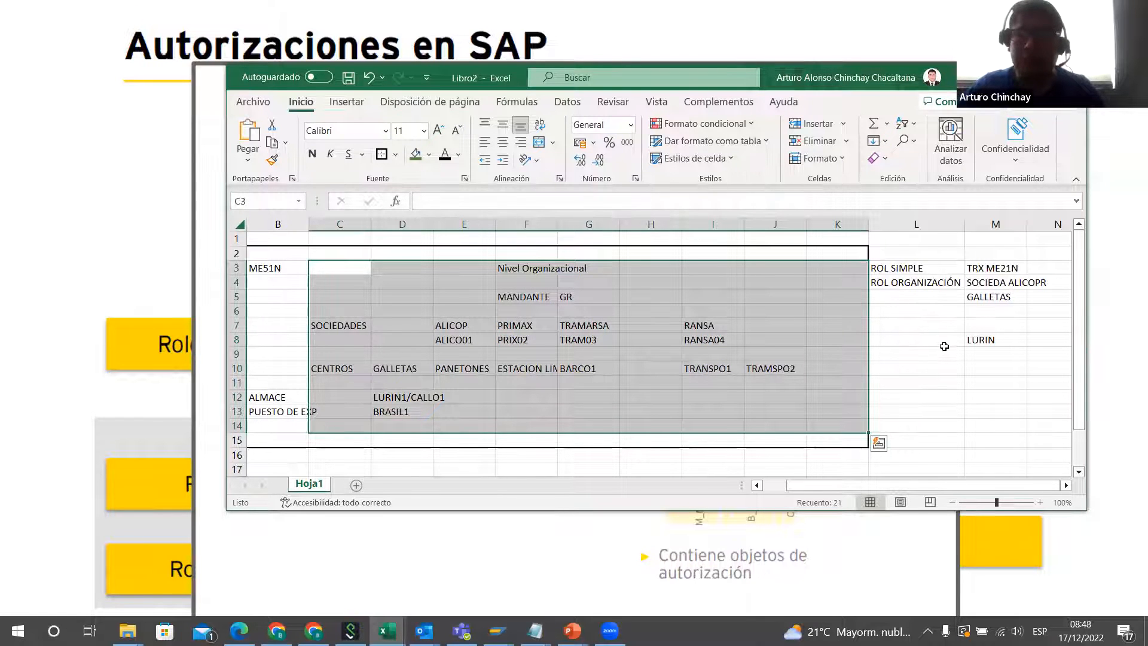
left_click(944, 346)
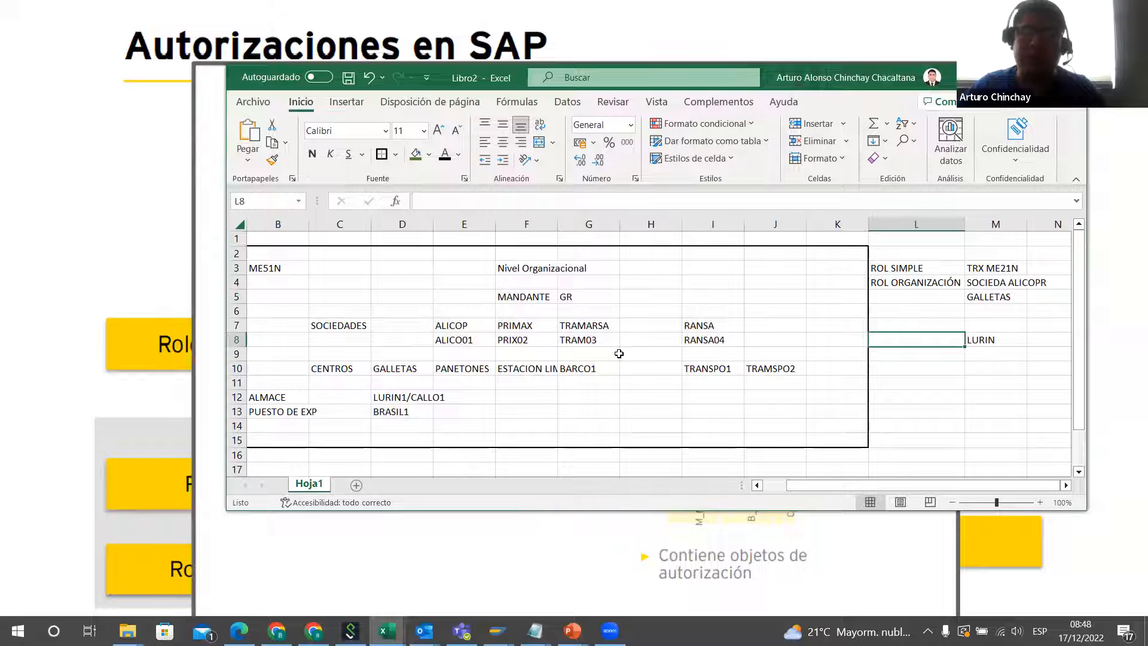
left_click(290, 257)
left_click(281, 264)
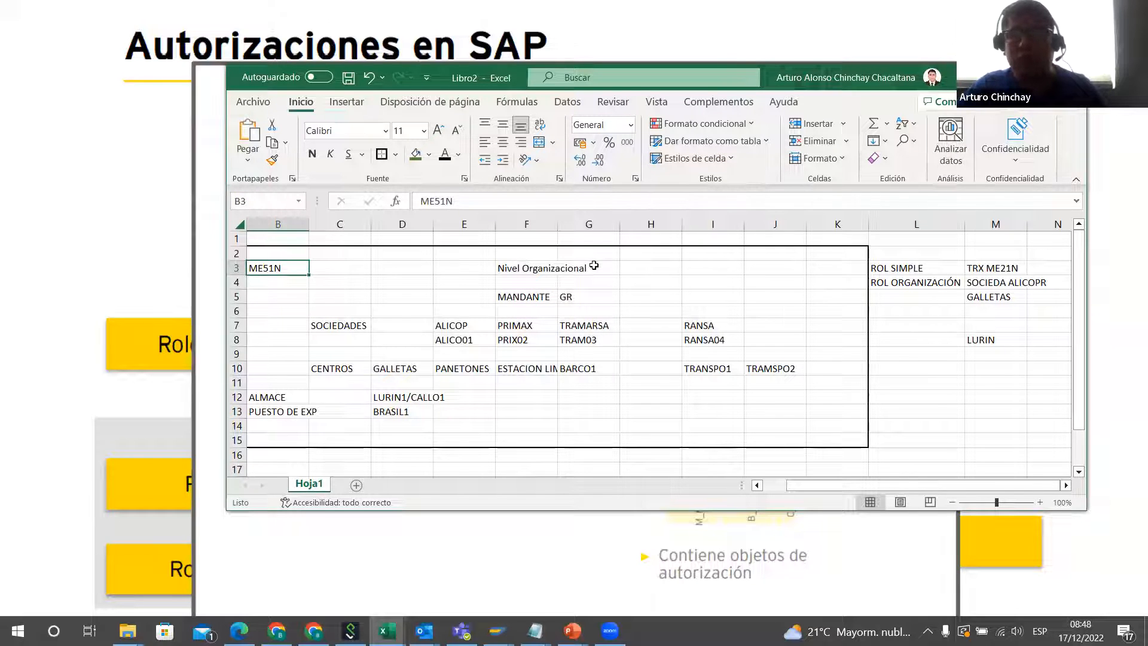
left_click(361, 326)
key("Right")
key("Right")
key("Right")
key("Right")
key("Right")
key("Right")
key("Right")
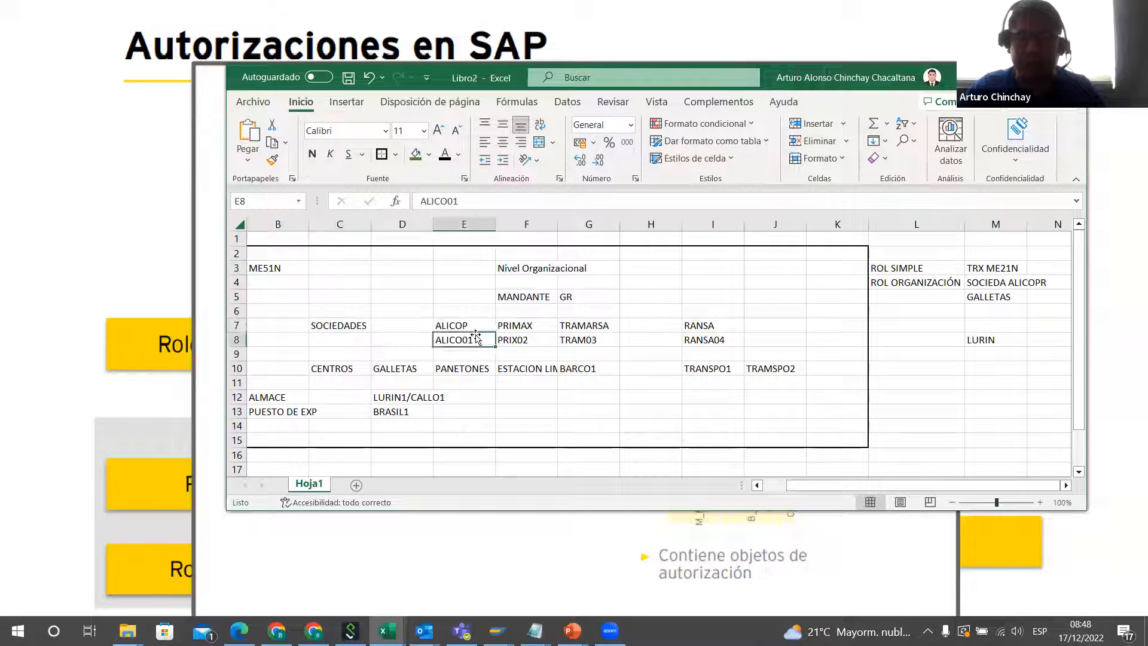
key("ctrl+Left")
key("ctrl+Left")
key("ctrl+Left")
key("ctrl+Left")
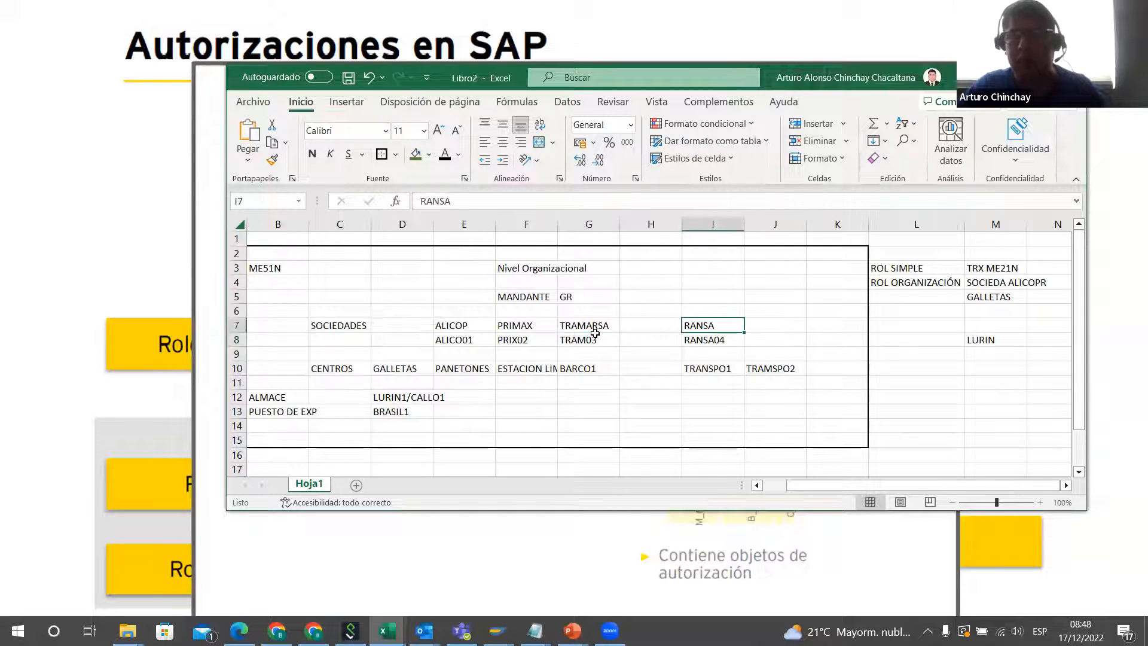
left_click(488, 331)
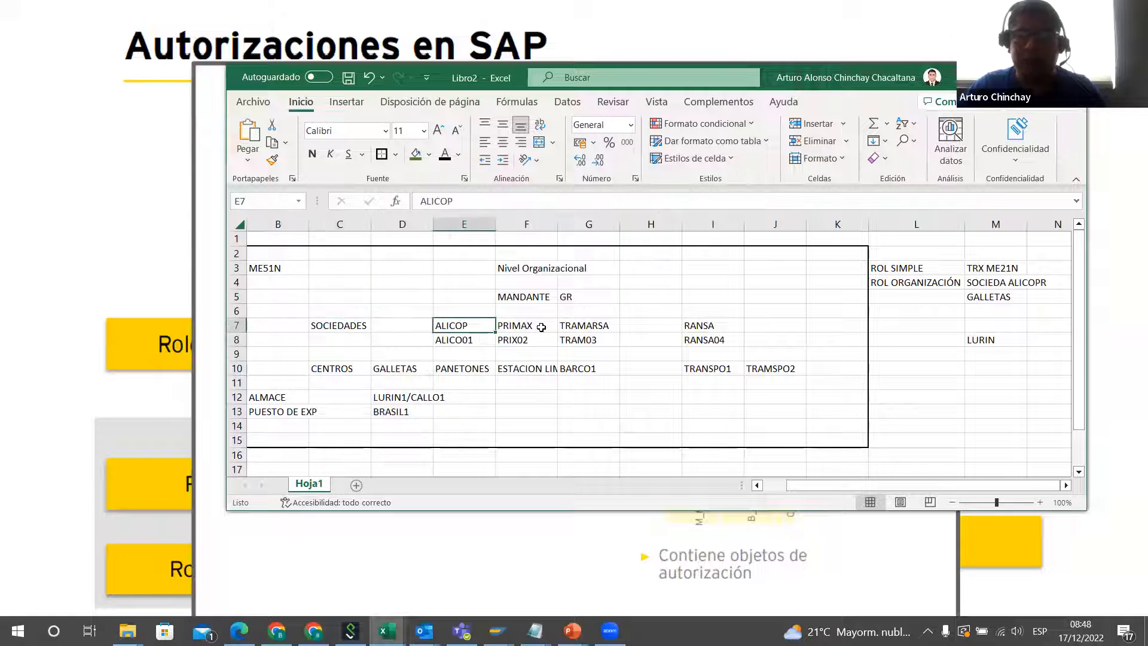
left_click(540, 327)
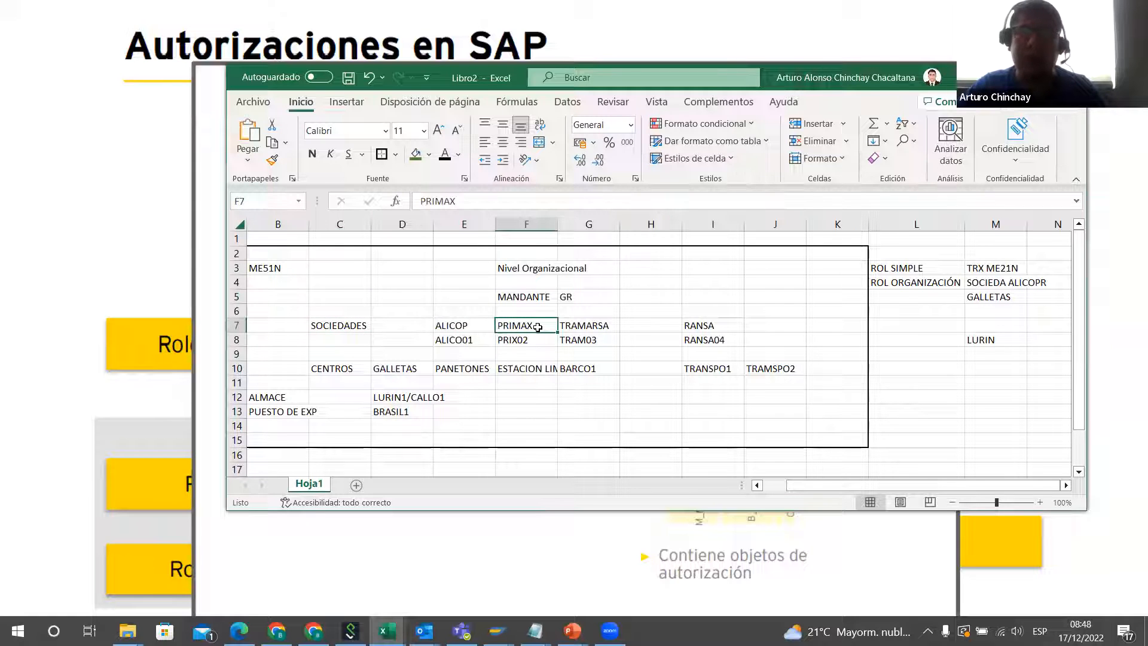
Step: Compare the companies in the SOCIEDADES row with the MANDANTE entry and the role assignments in columns L and M
left_click(467, 326)
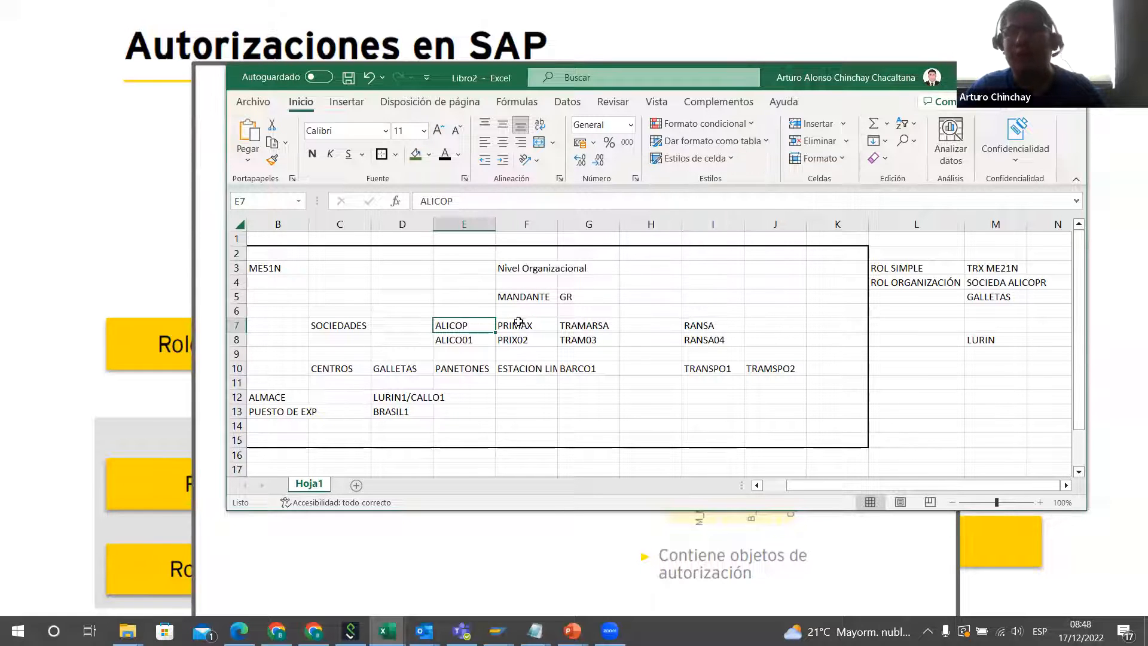
left_click(709, 324)
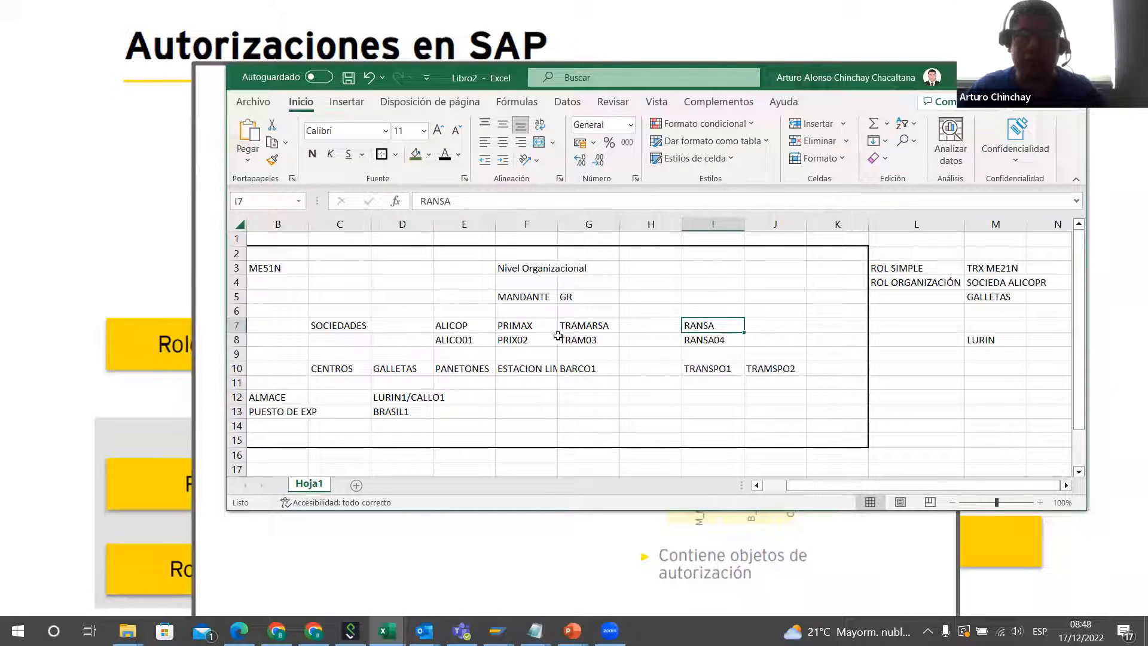
left_click_drag(458, 326, 634, 328)
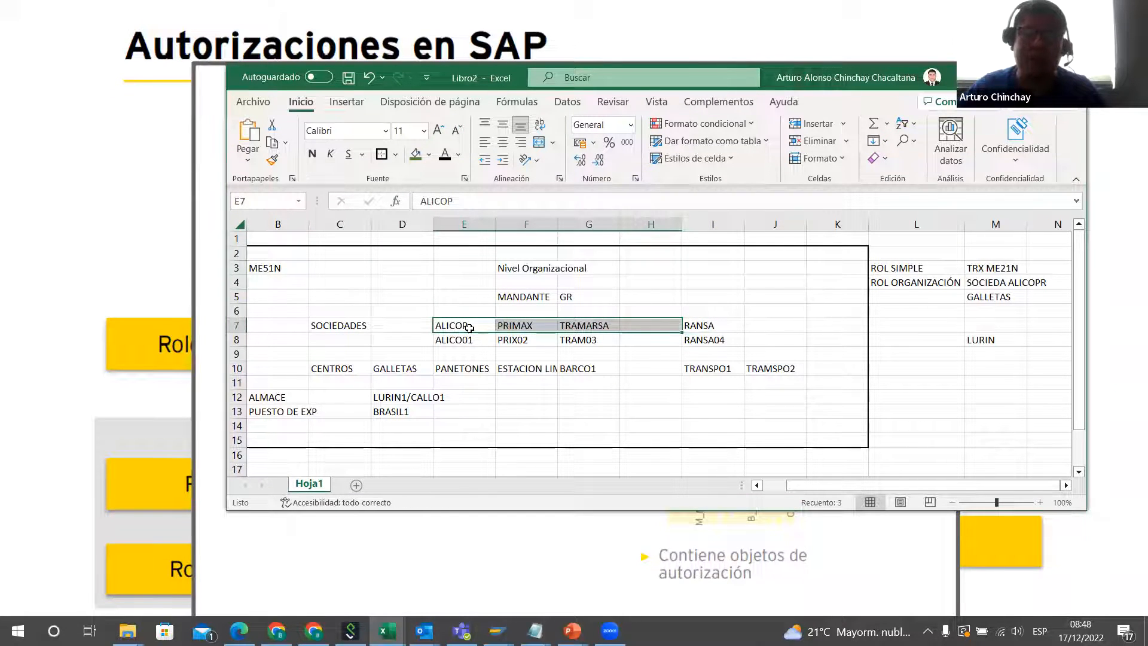
left_click_drag(731, 321, 734, 317)
left_click(724, 325)
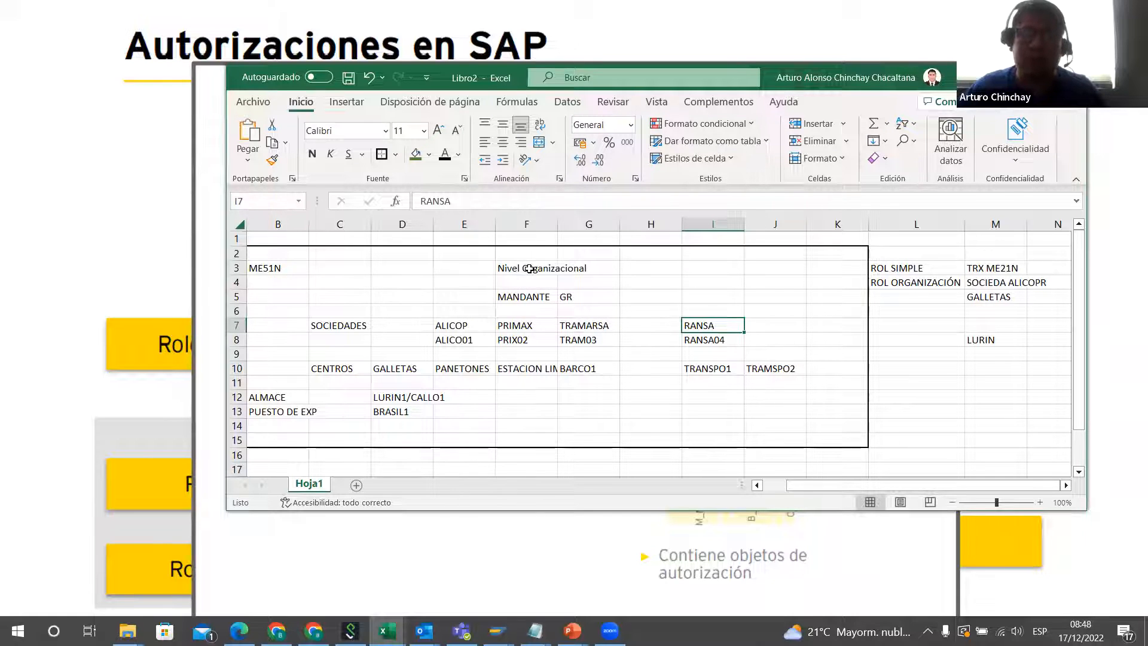
left_click(529, 269)
left_click(665, 279)
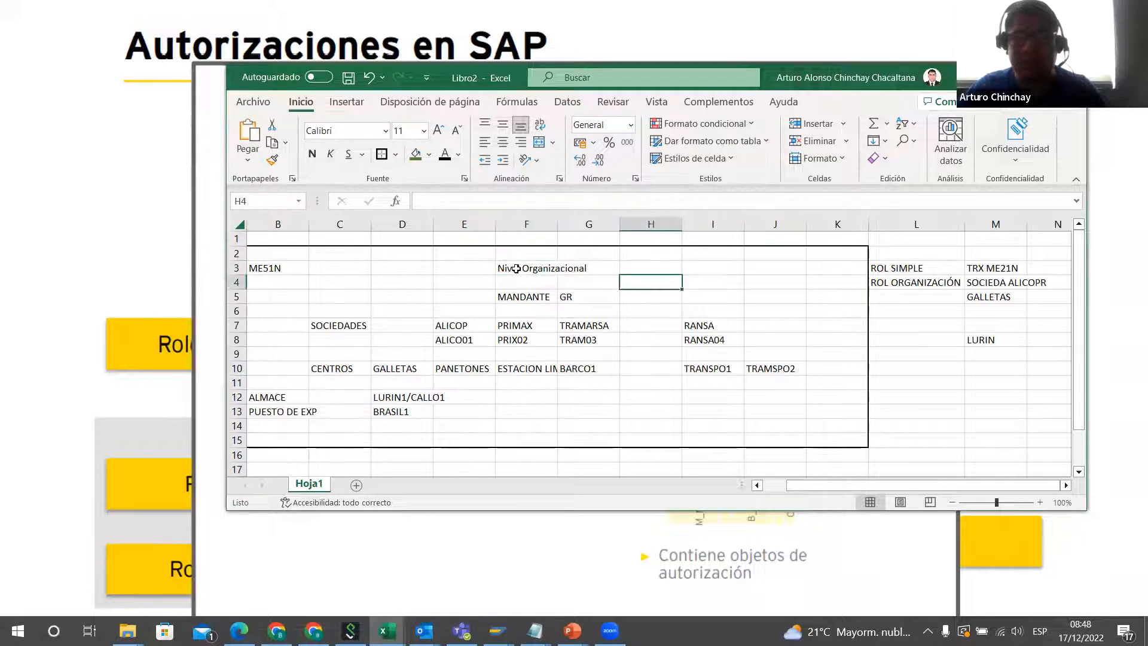
left_click_drag(513, 297, 622, 291)
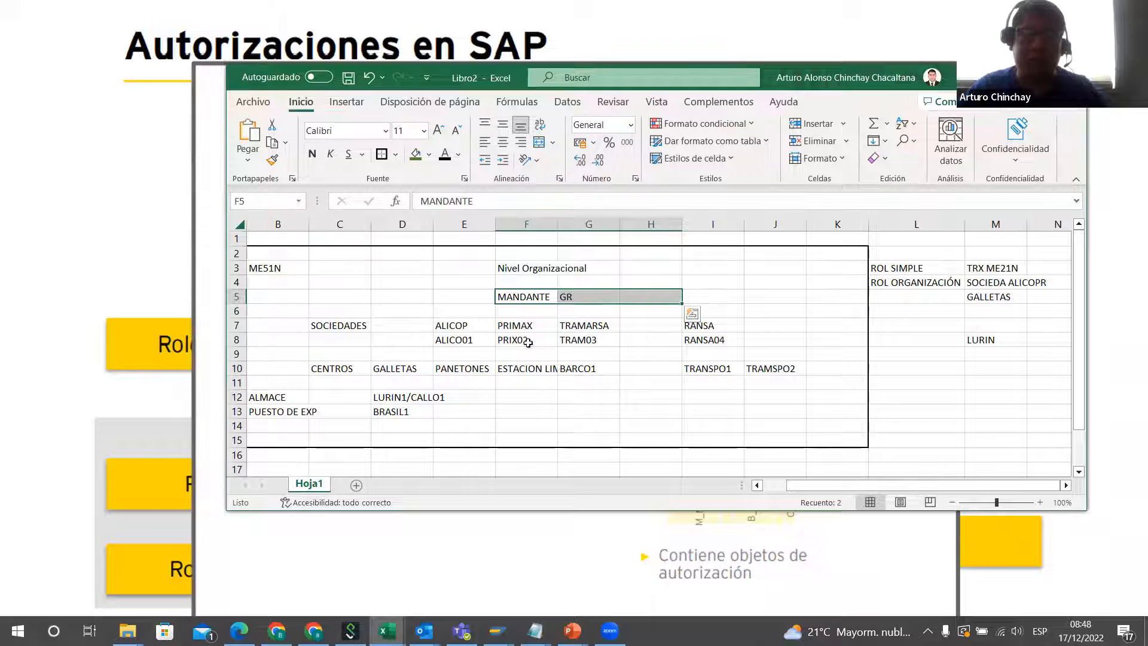
left_click(458, 325)
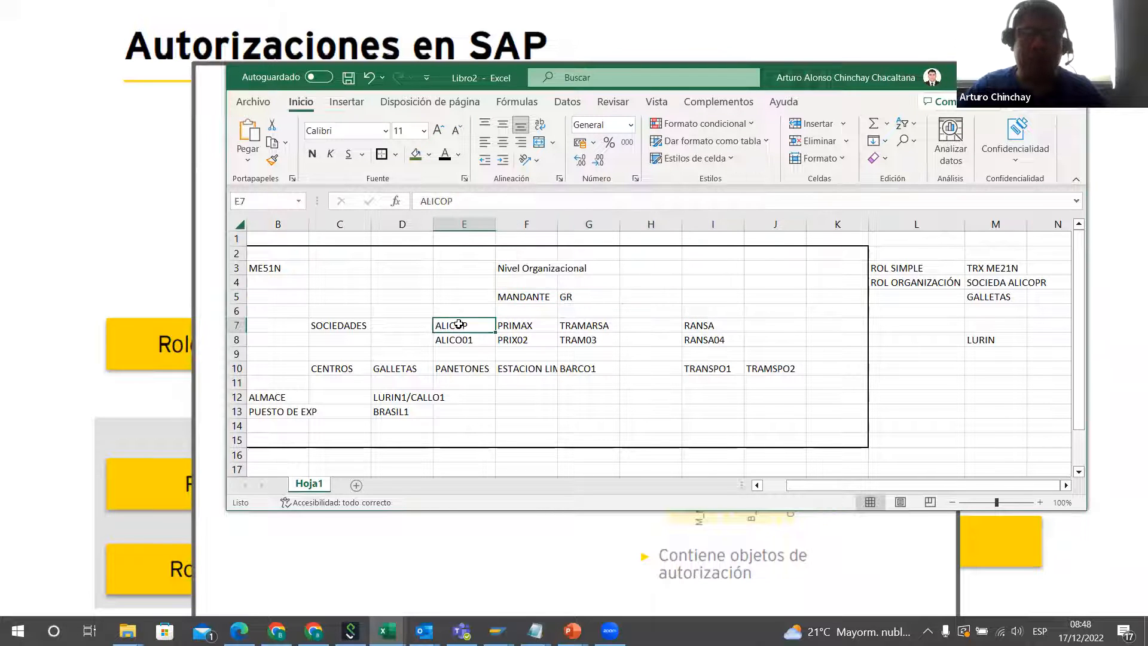
left_click_drag(891, 242, 1042, 376)
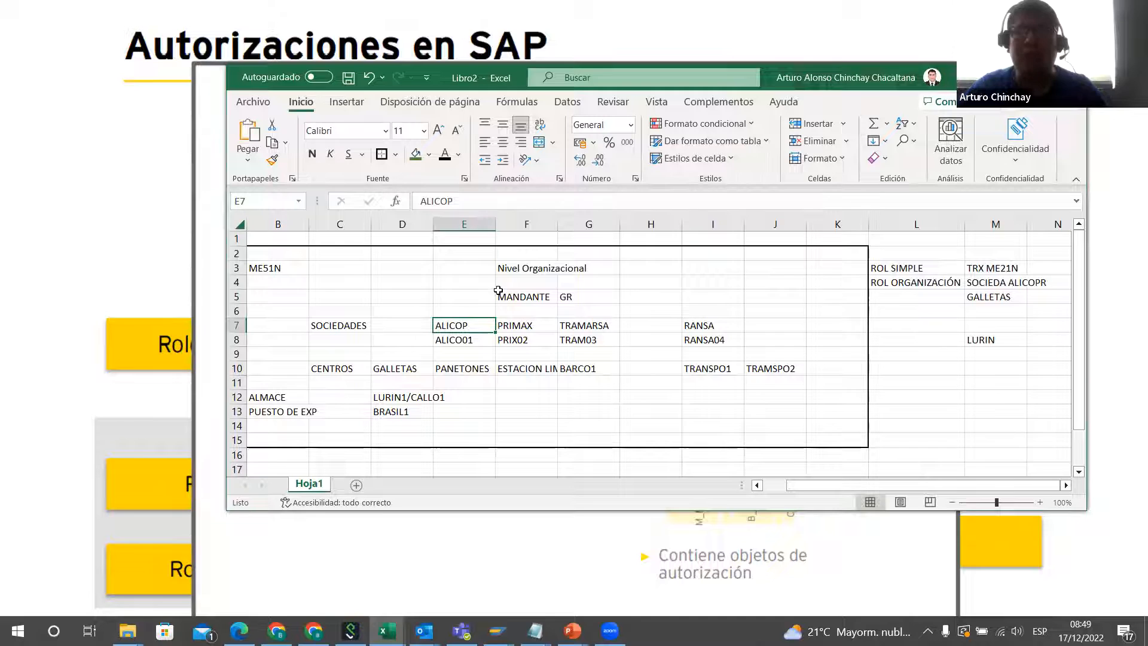
Step: Trace the company RANSA through its code in row 8 to its centre in row 10 and the levels below
left_click(717, 326)
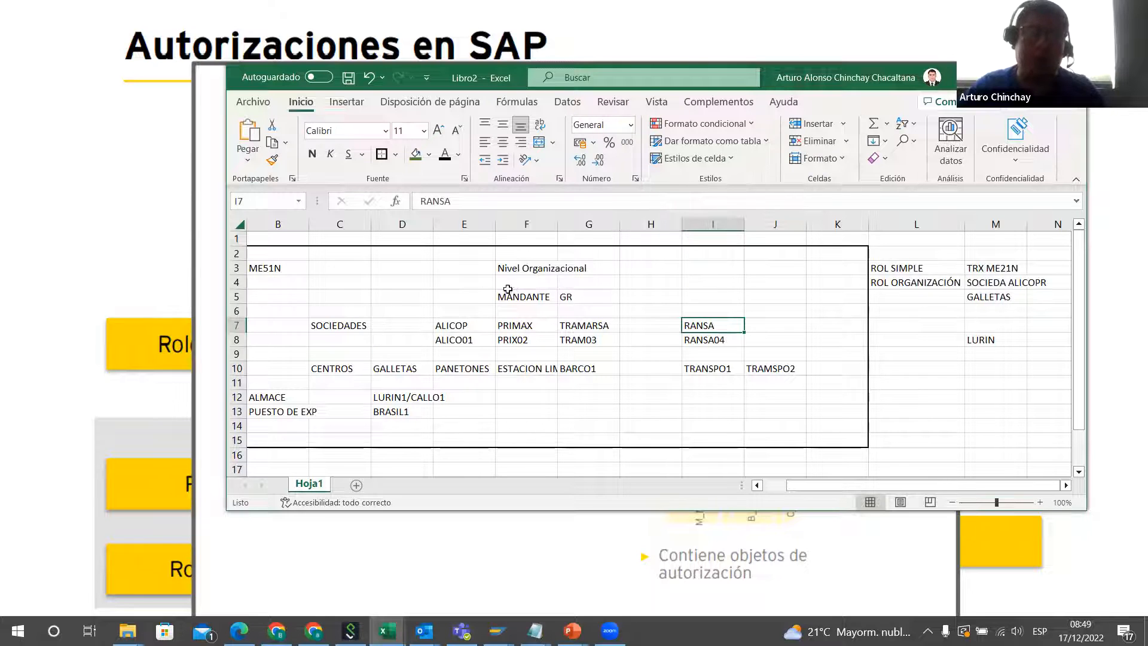
left_click(708, 338)
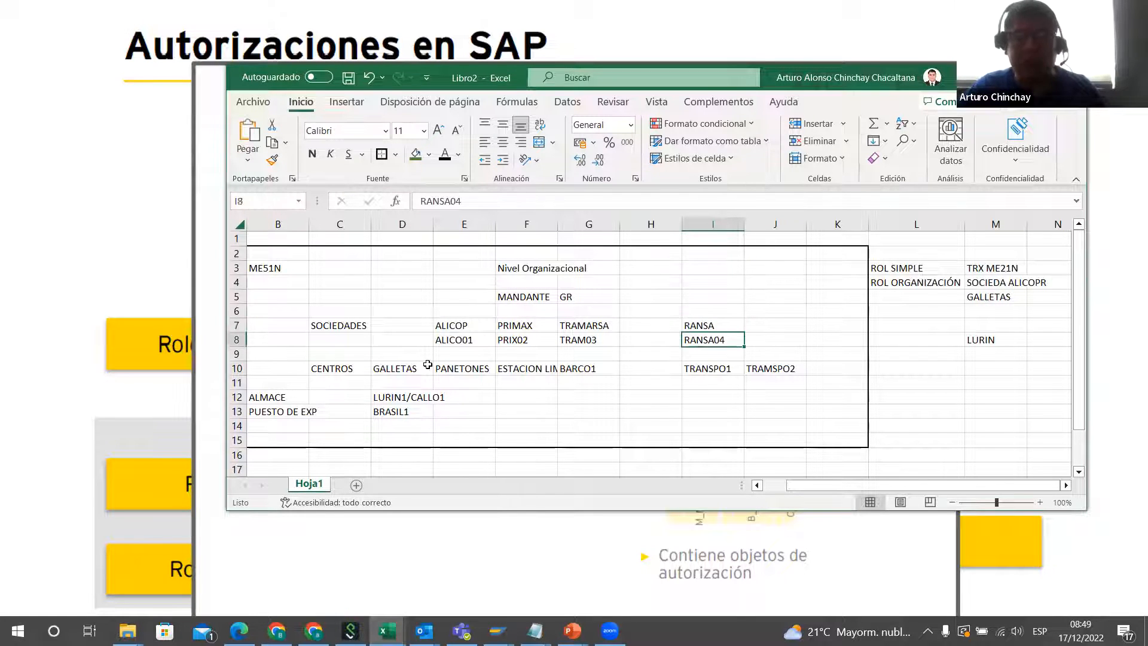
left_click(705, 368)
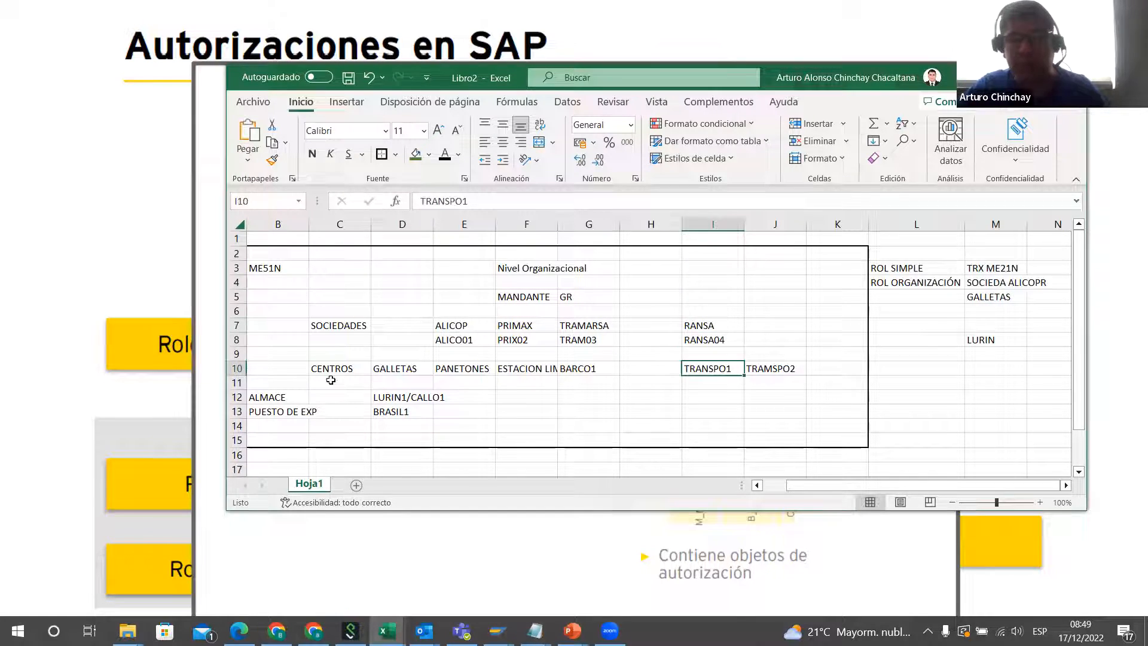
key("Down")
key("Down")
left_click(731, 412)
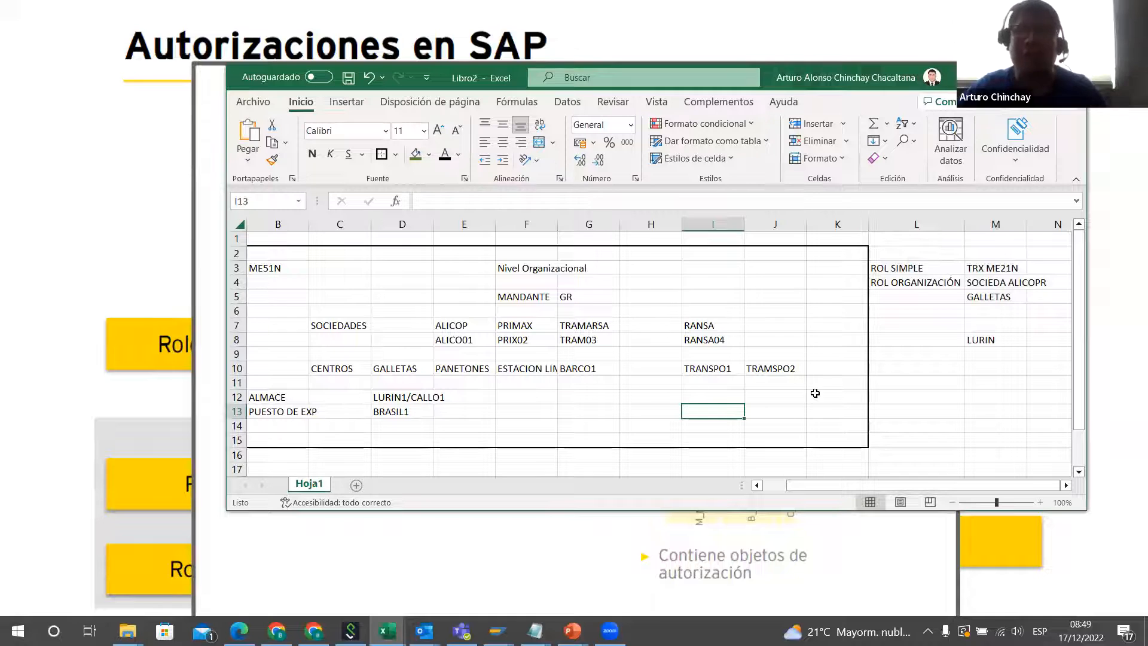
Step: Add the organizational levels CANAL in B14 and CLASES DOCUMETOS in B15, below PUESTO DE EXP
left_click(362, 427)
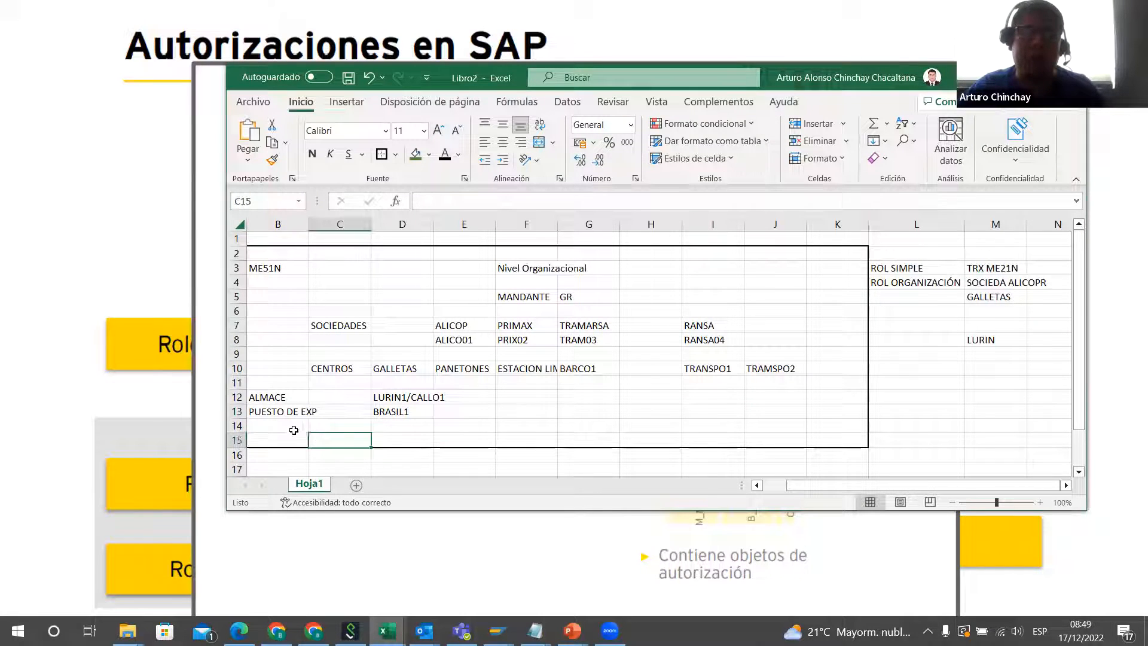
left_click(287, 425)
type("CANAL")
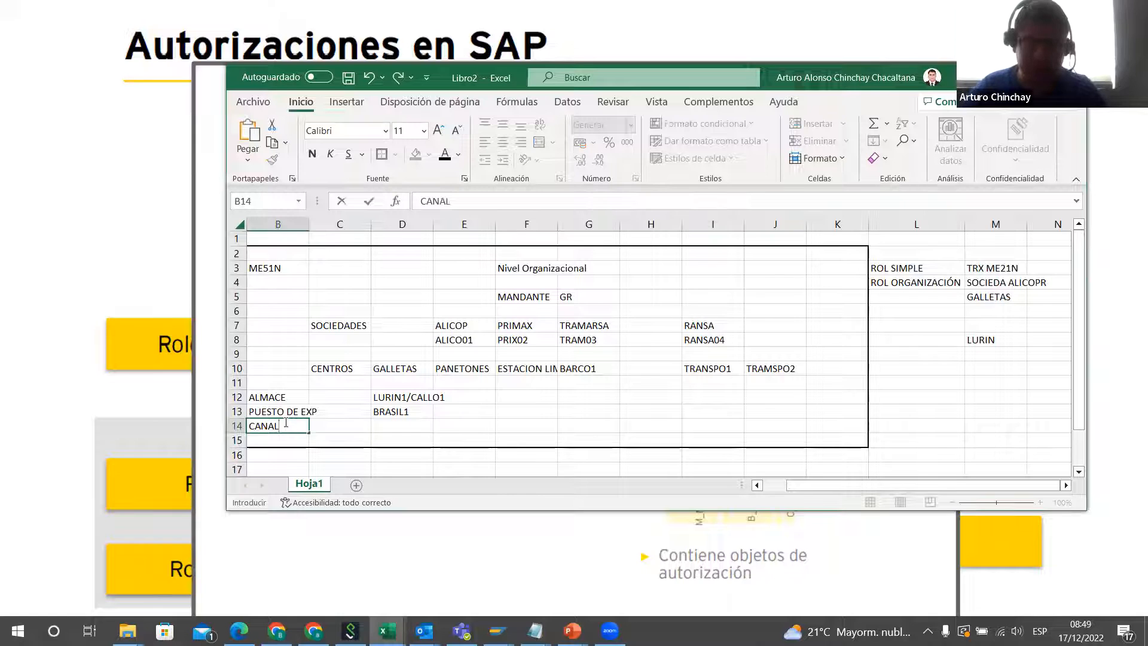
key("Return")
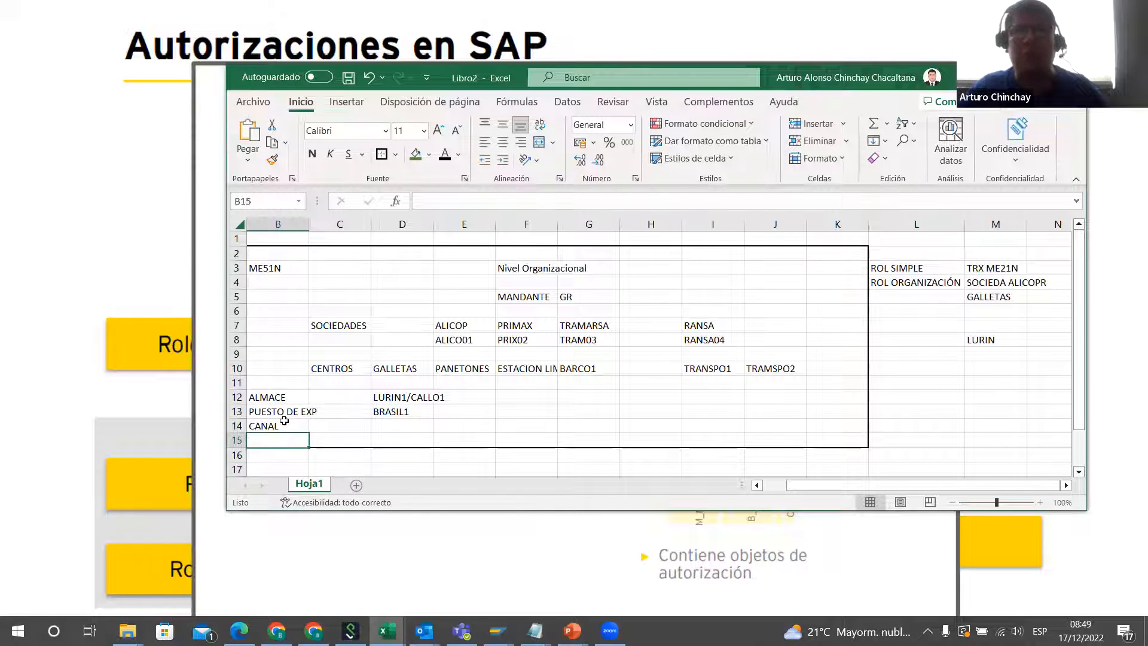
type("CLASE")
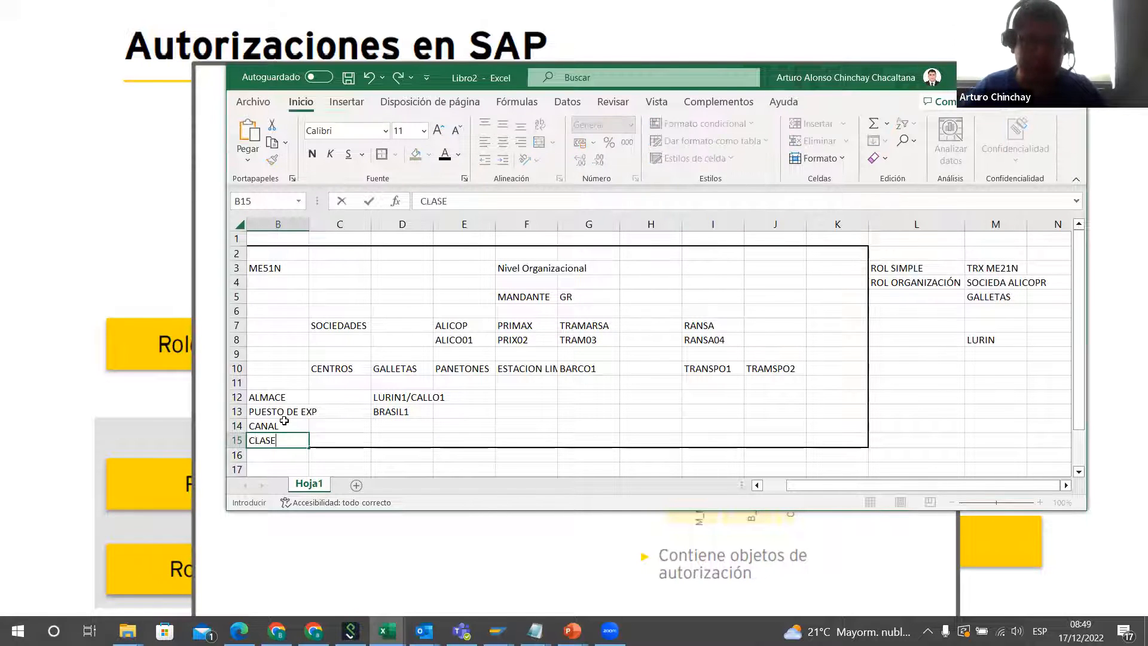
type("S DOCUMETOS")
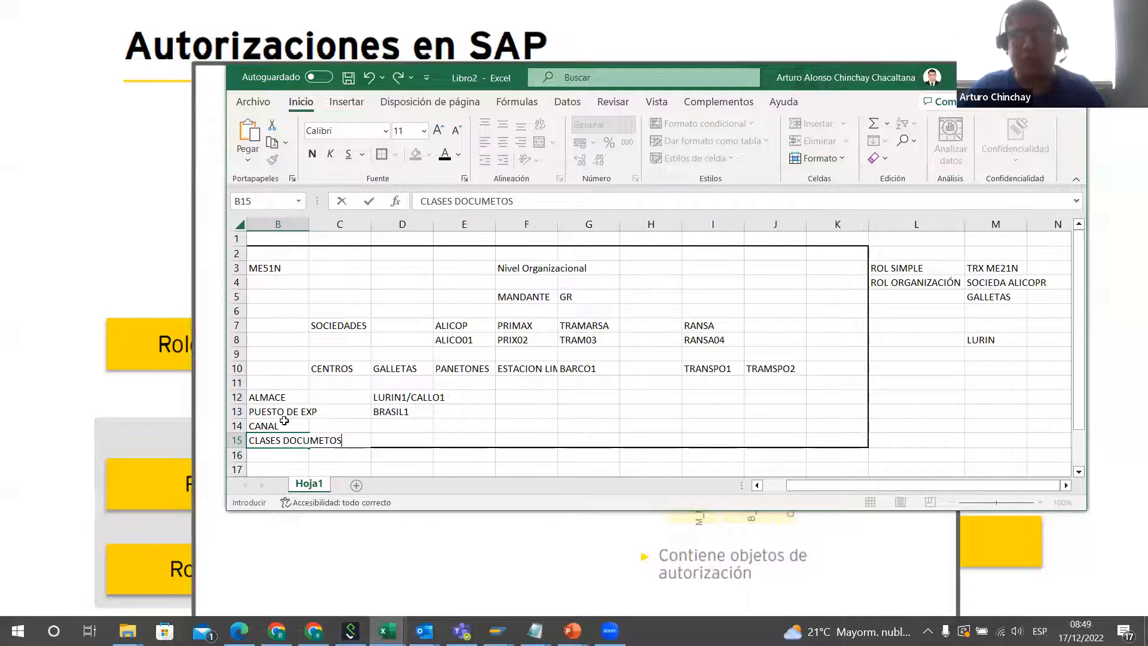
left_click(410, 425)
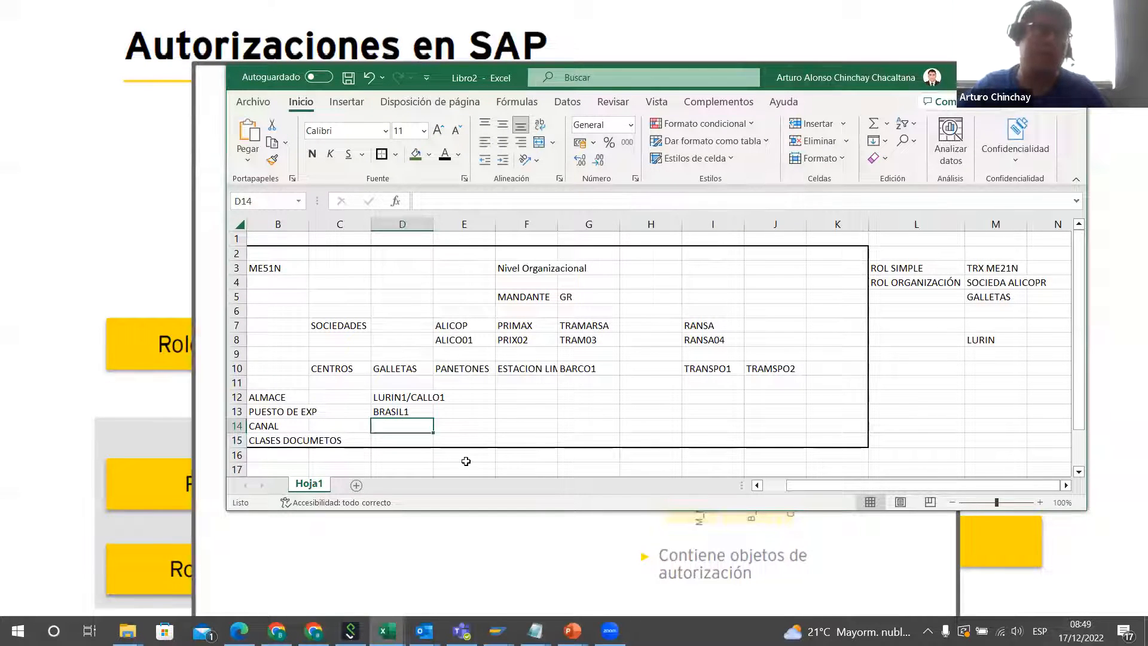
Step: Add the levels CLASE COSTO in B16 and SOCIEDAD COSTE in B17 to extend the list in column B
left_click(260, 454)
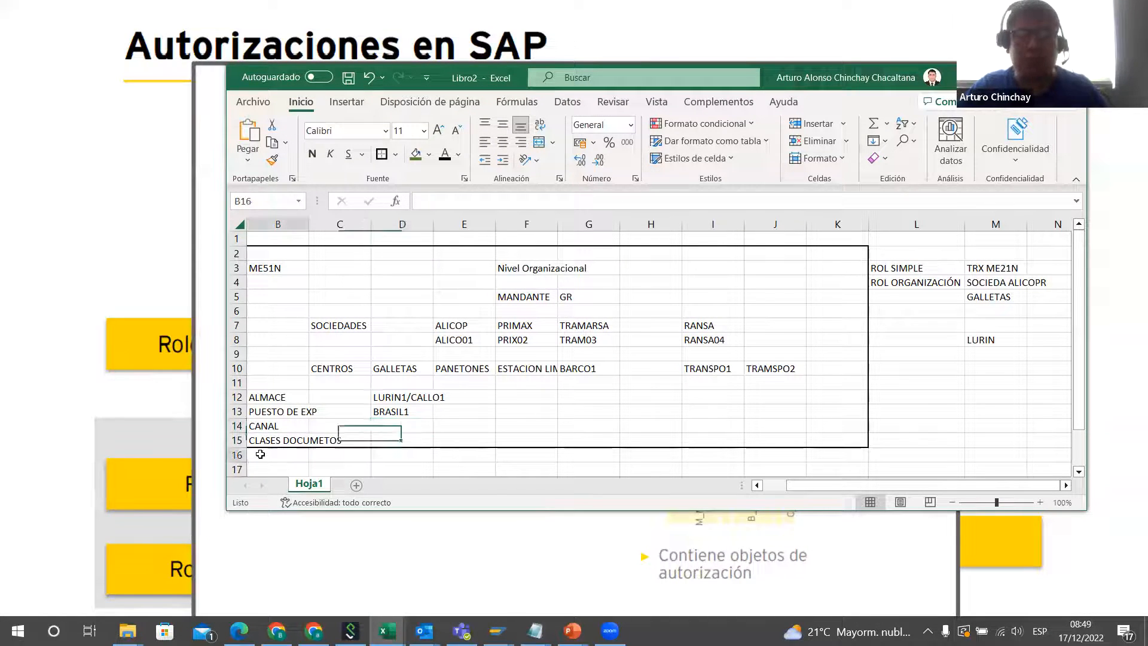
type("CLASE ")
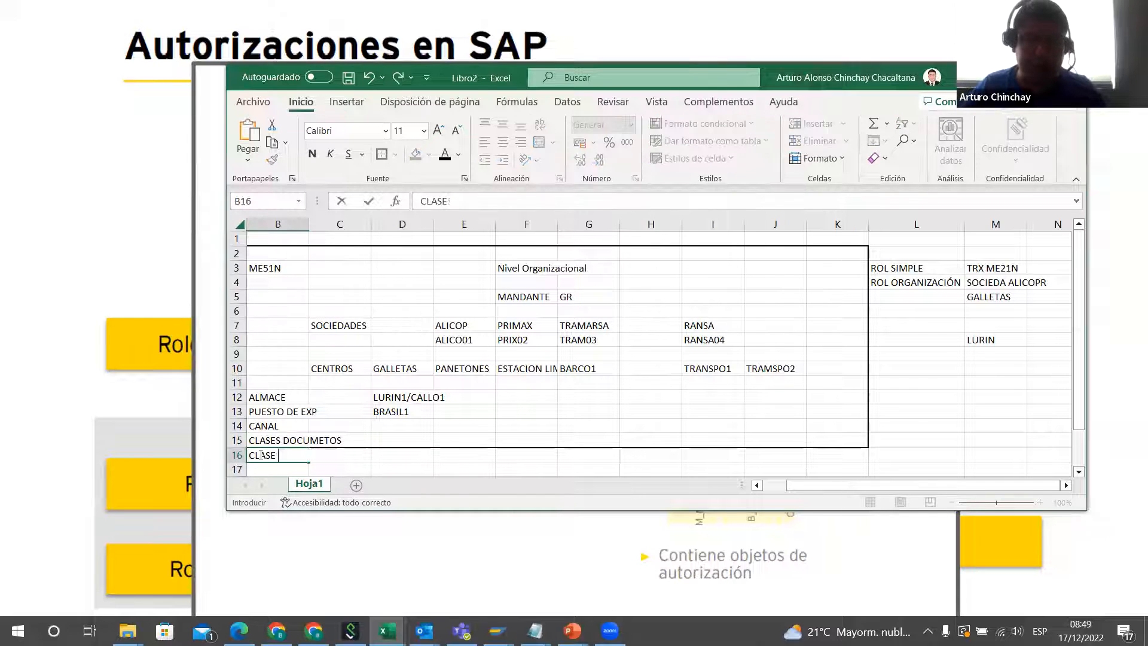
type("COSTO")
key("Return")
type("SO")
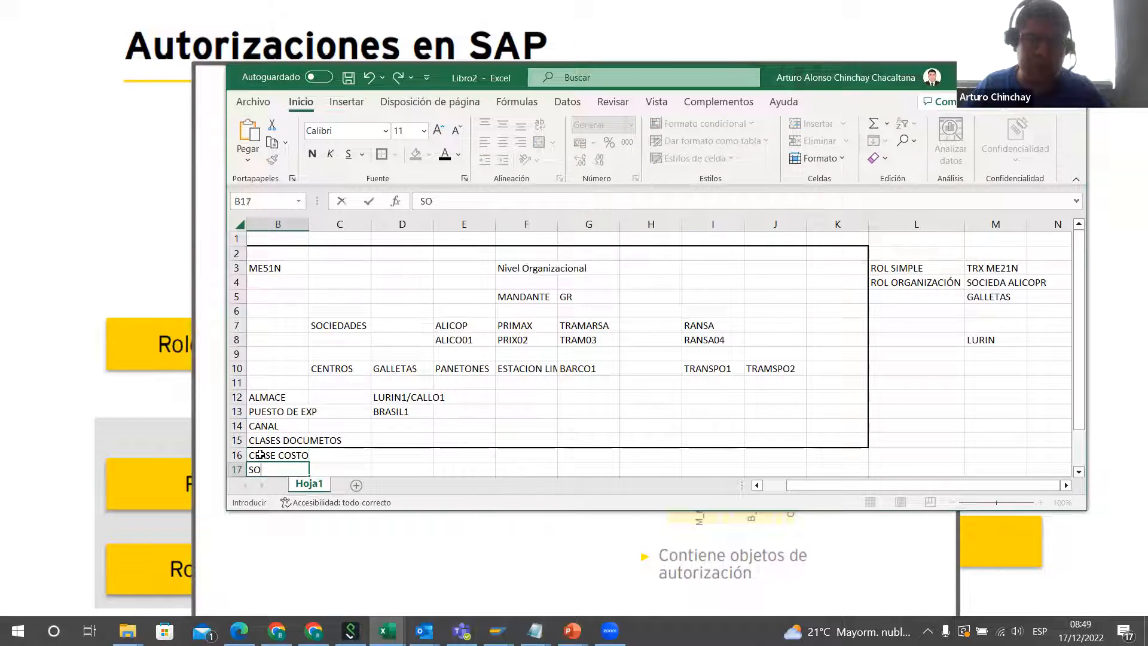
type("CIEDAD C")
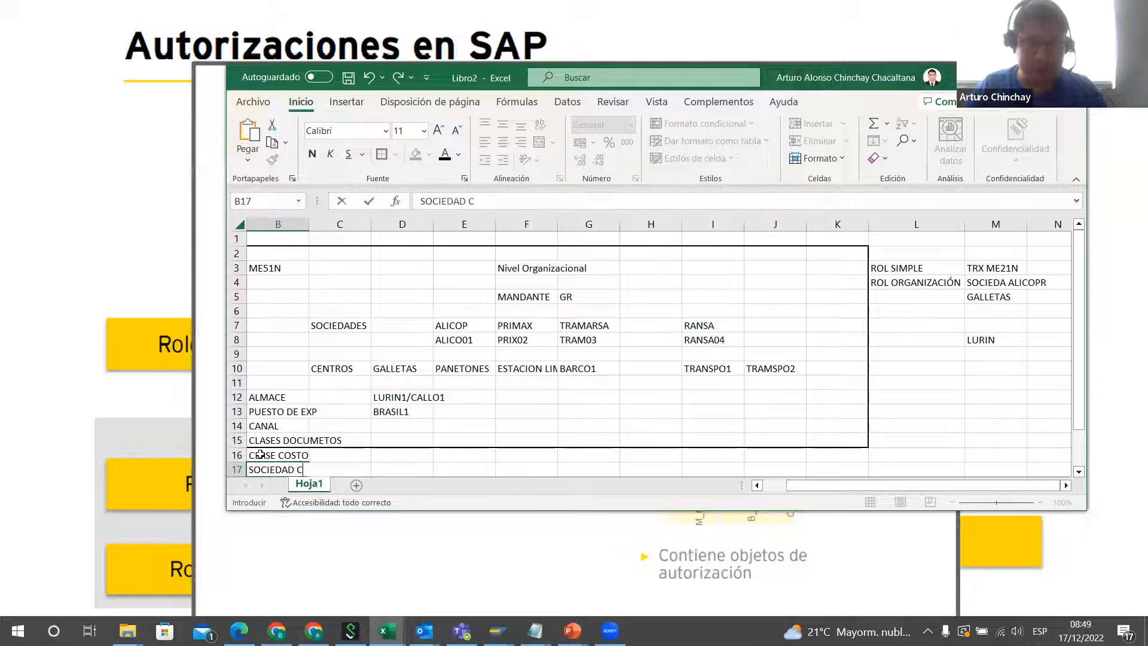
type("OSTE")
key("Tab")
Step: Review the Nivel Organizacional layout from MANDANTE through SOCIEDADES and CENTROS to the lower levels listed in column B
left_click(454, 397)
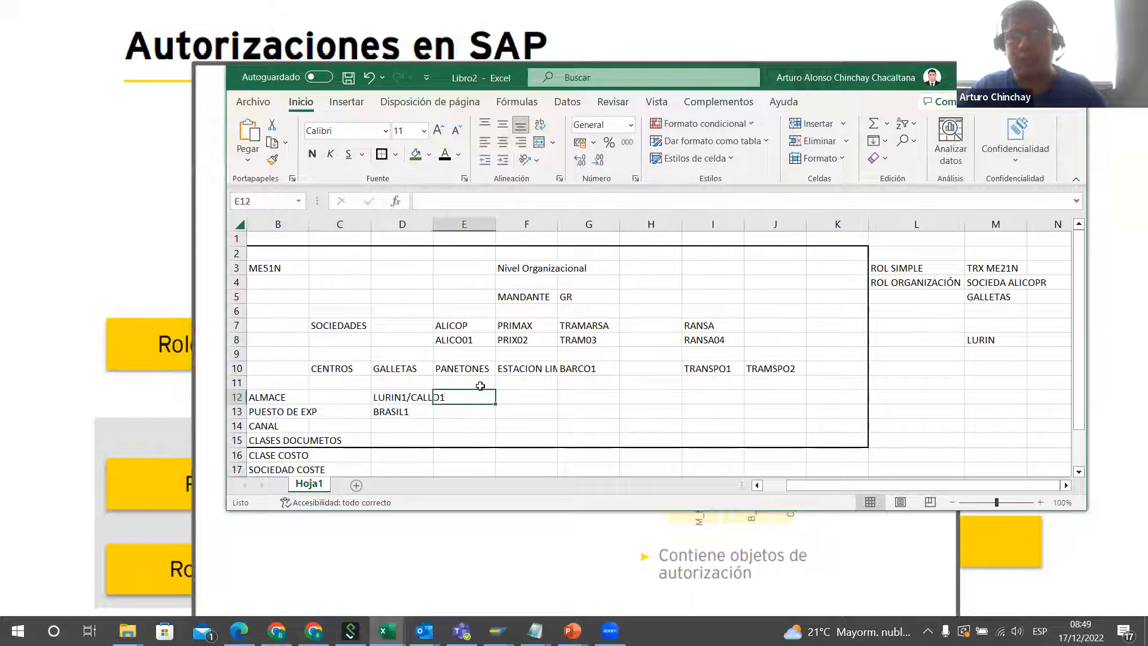
left_click_drag(264, 397, 541, 442)
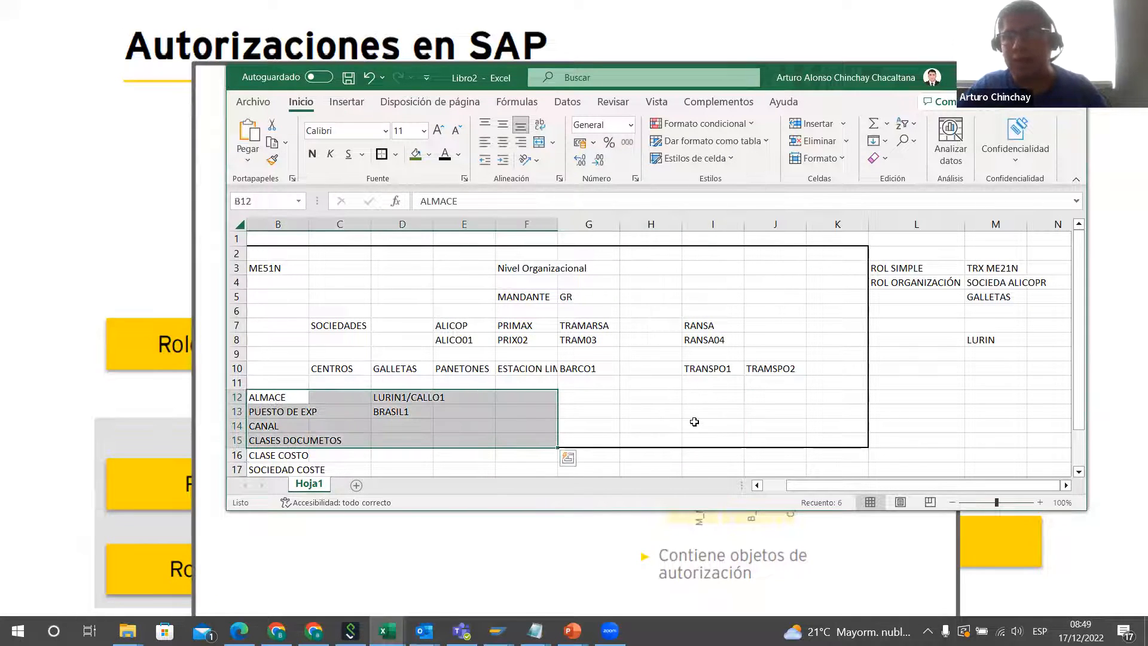
left_click(366, 352)
left_click(642, 351)
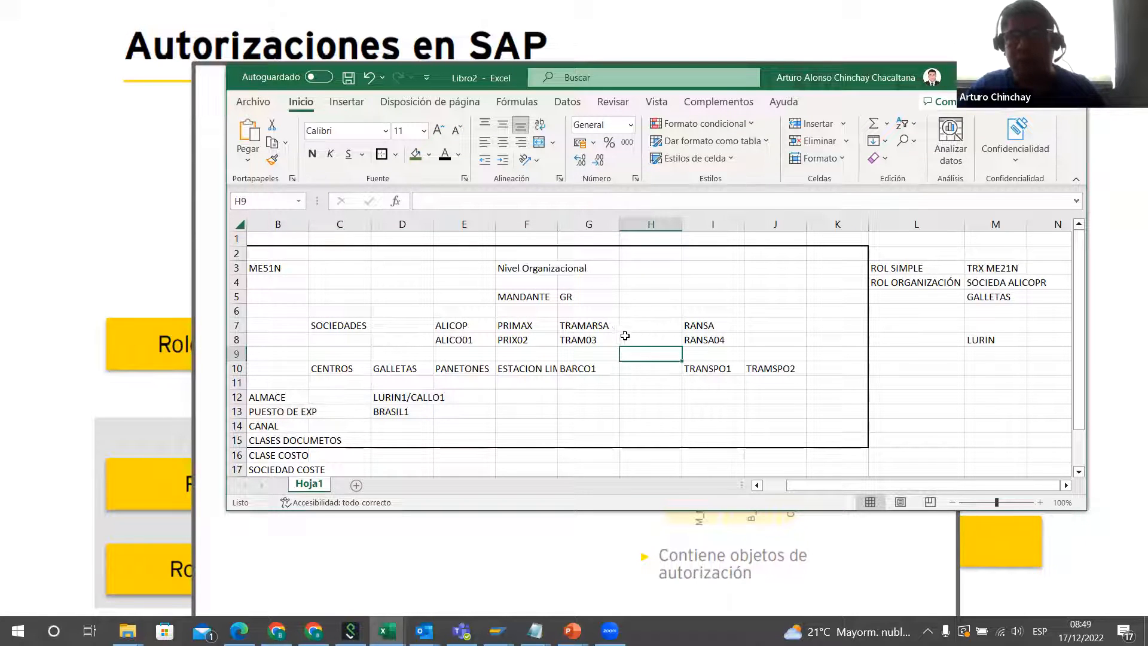
left_click(541, 267)
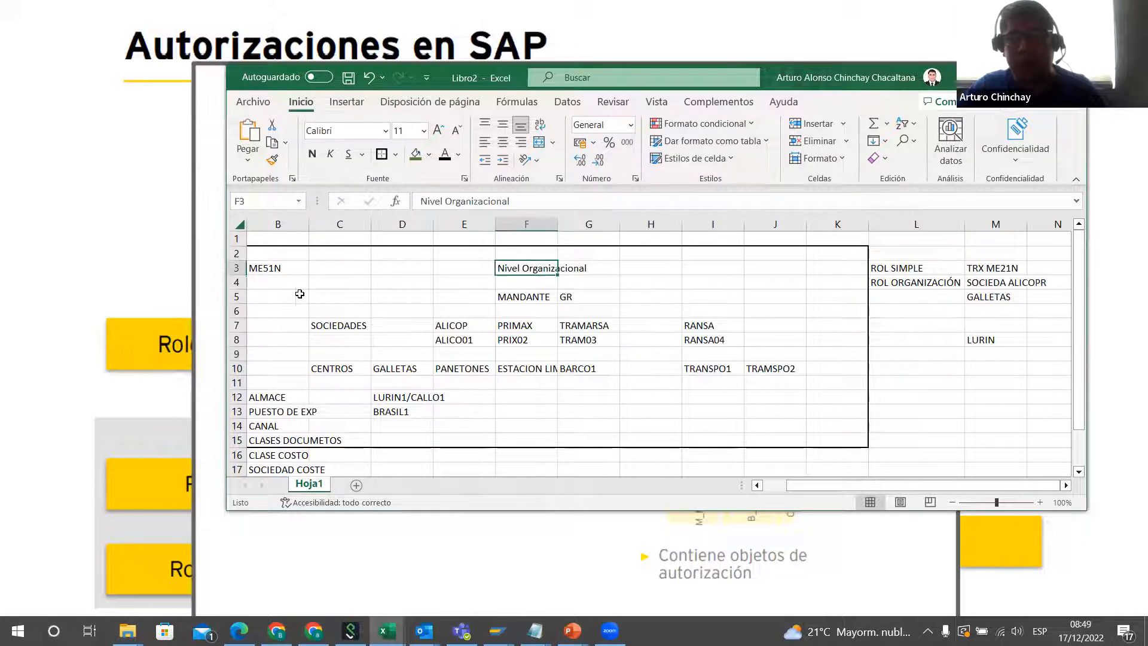
left_click_drag(276, 279, 837, 441)
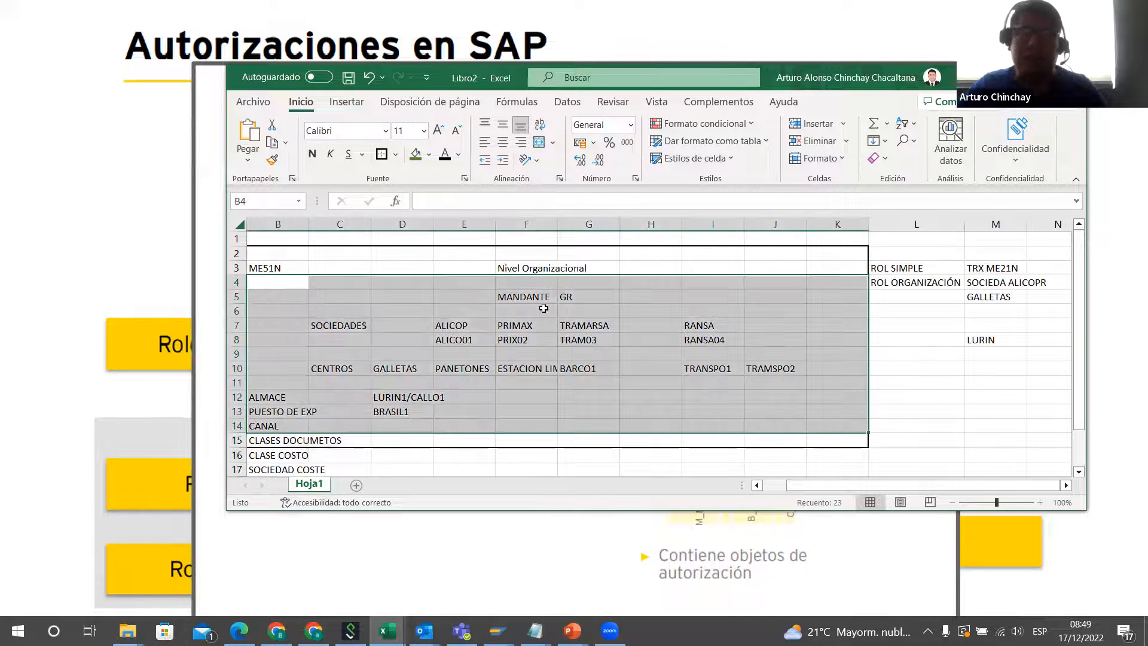
left_click(530, 294)
left_click(338, 326)
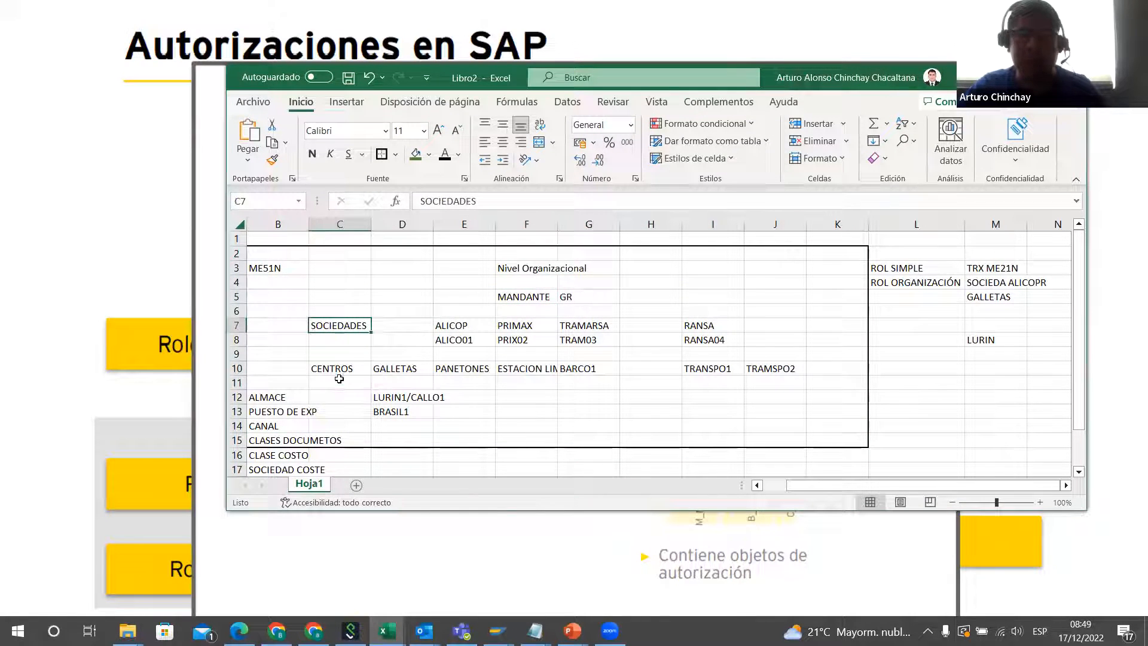
left_click(338, 377)
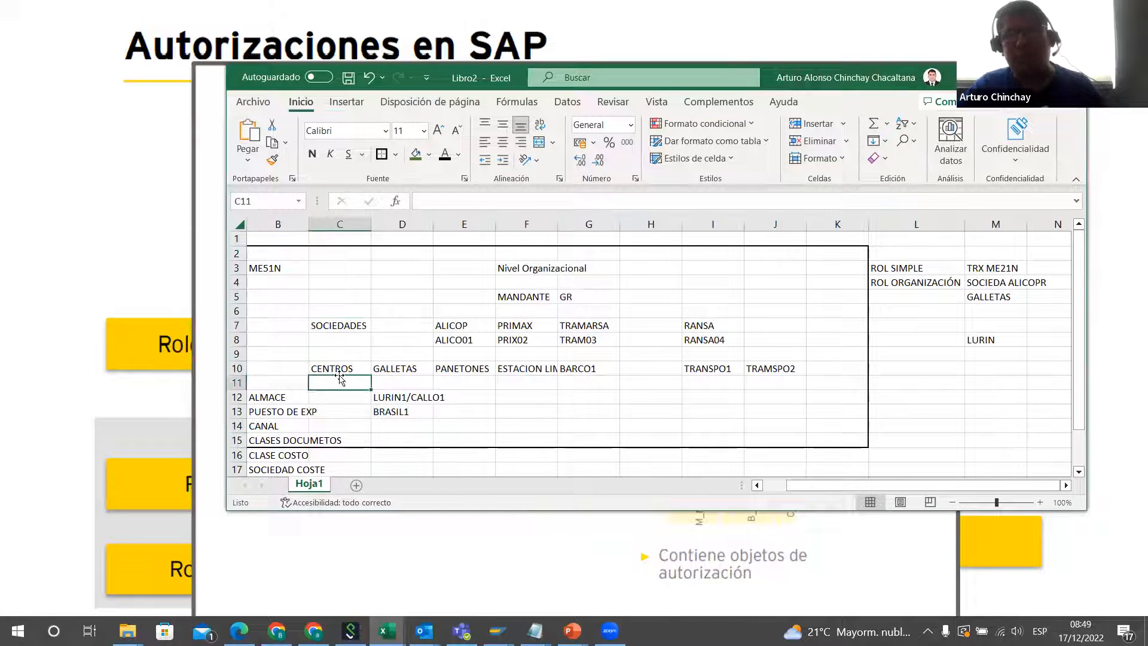
left_click(276, 399)
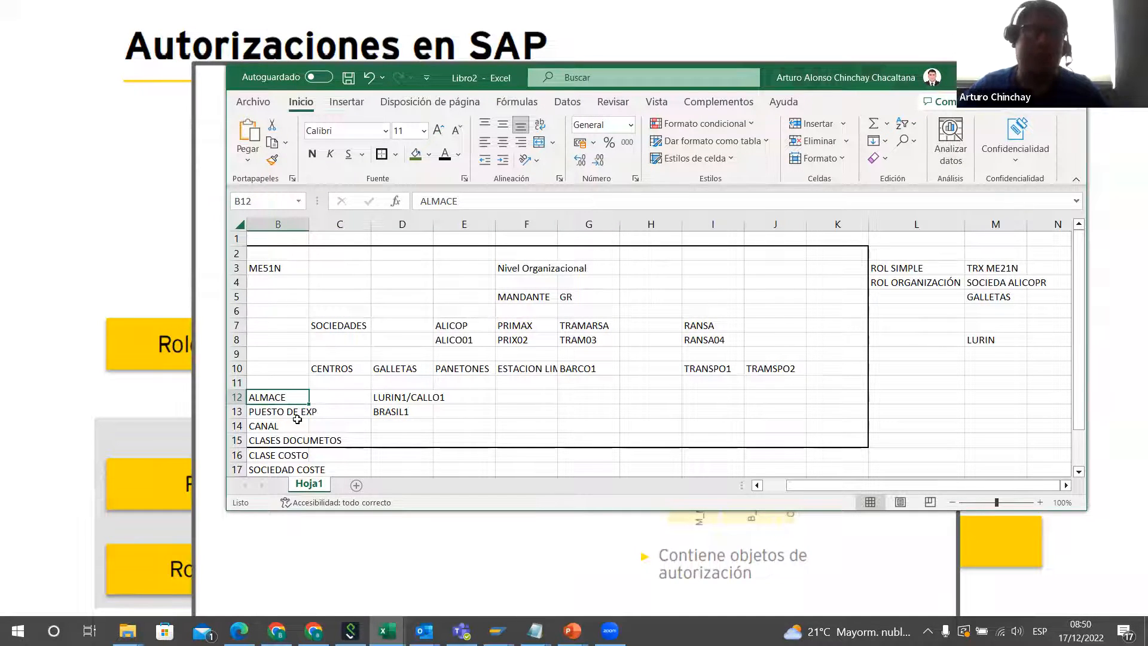
mouse_move(284, 404)
left_mouse_down()
mouse_move(295, 437)
mouse_move(296, 414)
left_mouse_up()
left_click_drag(406, 414, 406, 414)
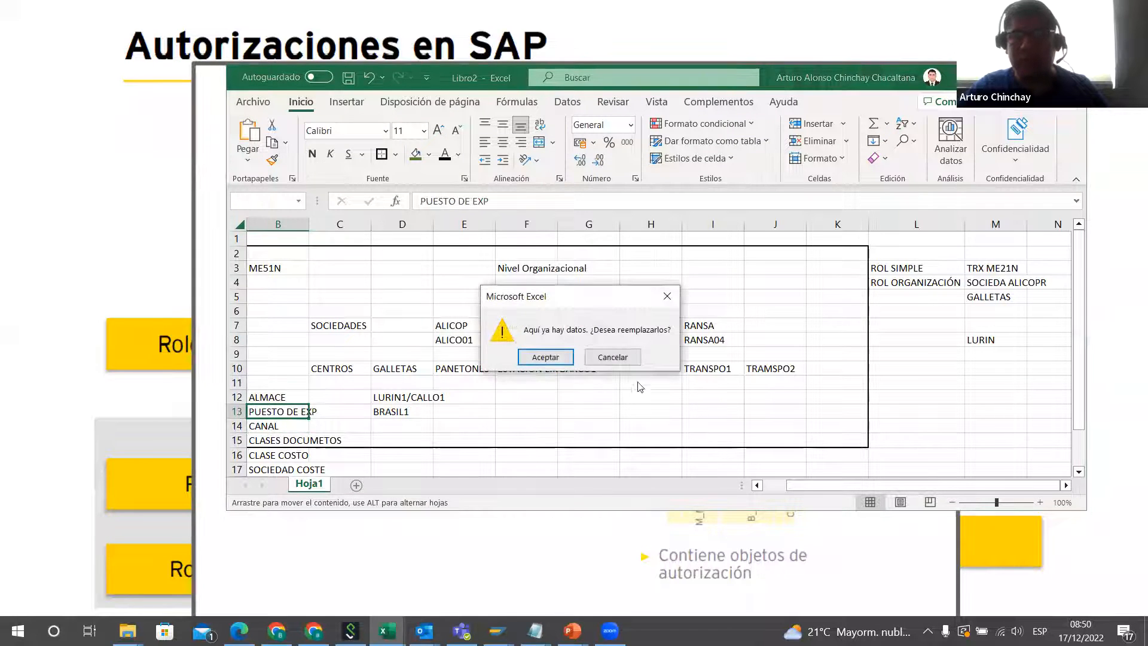
left_click(671, 297)
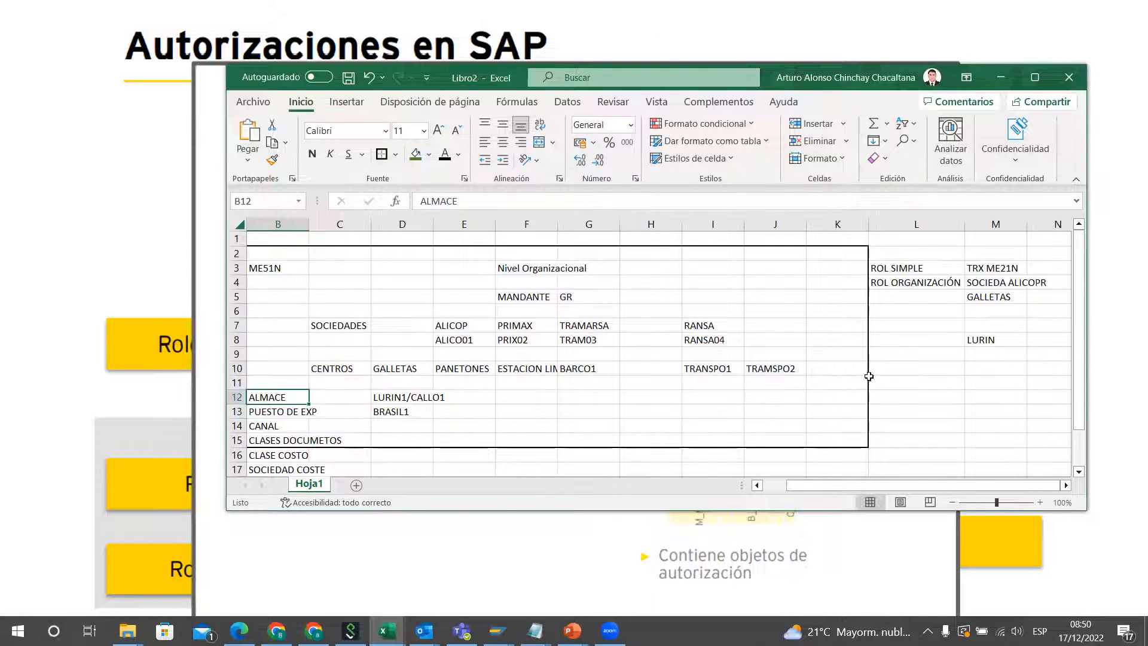
Step: Examine the whole organizational layout from row 2 to row 16 together with the role entries beside it
left_click(661, 416)
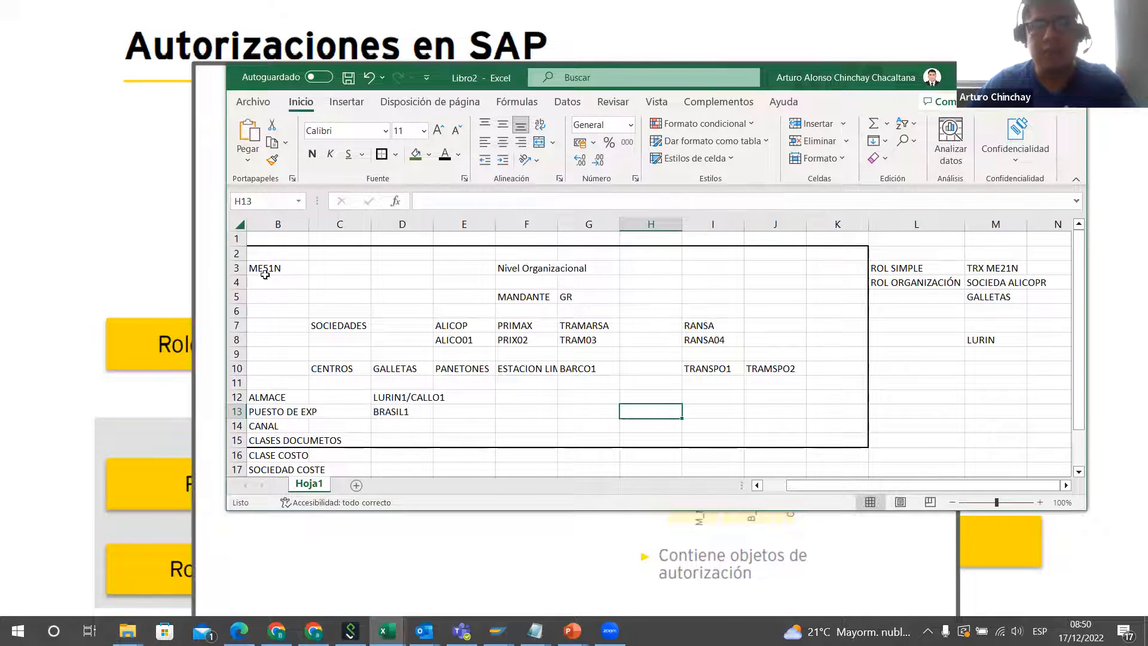
left_click_drag(264, 253, 1060, 455)
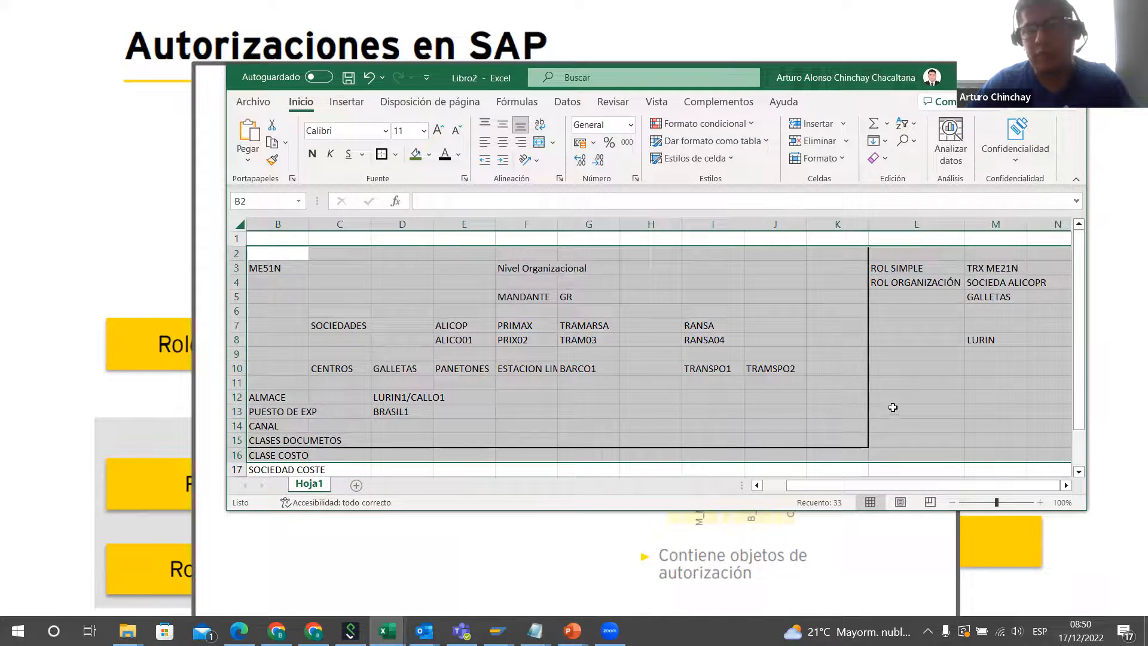
left_click(893, 407)
left_click(910, 380)
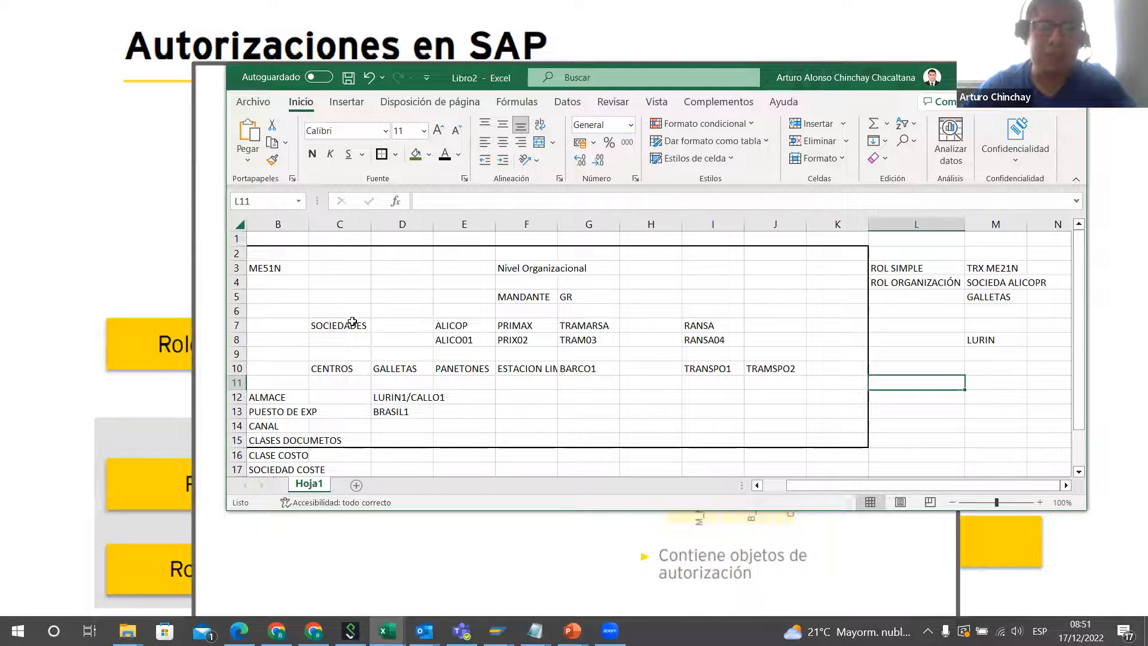
Step: Review the organizational layout in B3:K10, including MANDANTE, SOCIEDADES and CENTROS, with transaction ME51N and the ALMACE level
left_click(536, 294)
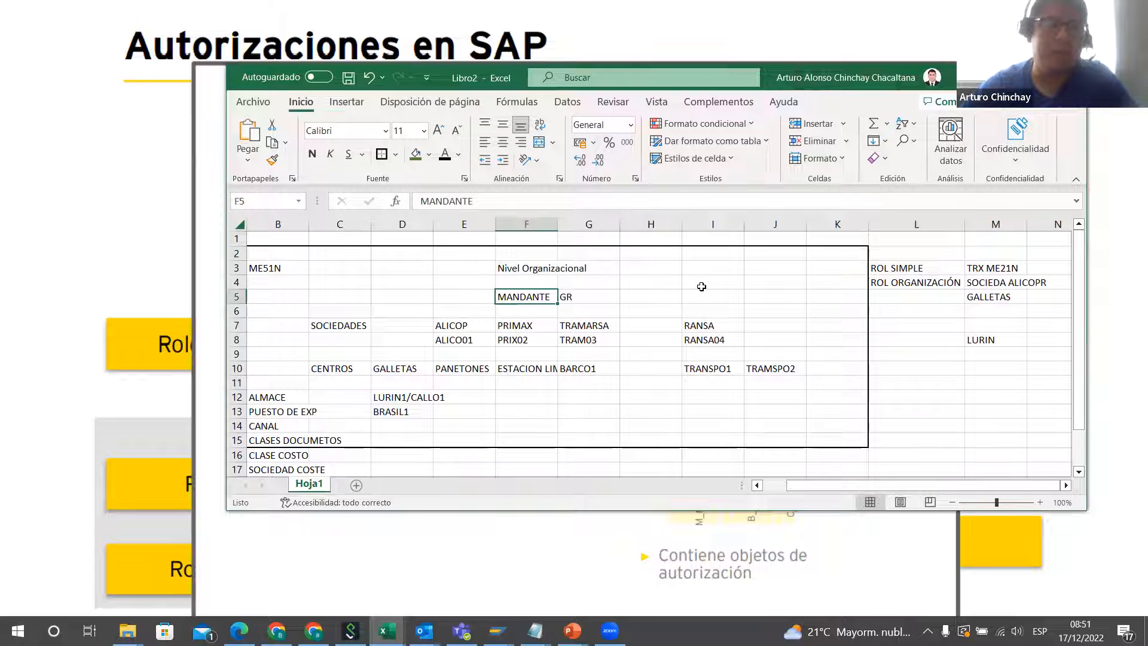
left_click(349, 326)
left_click(465, 324)
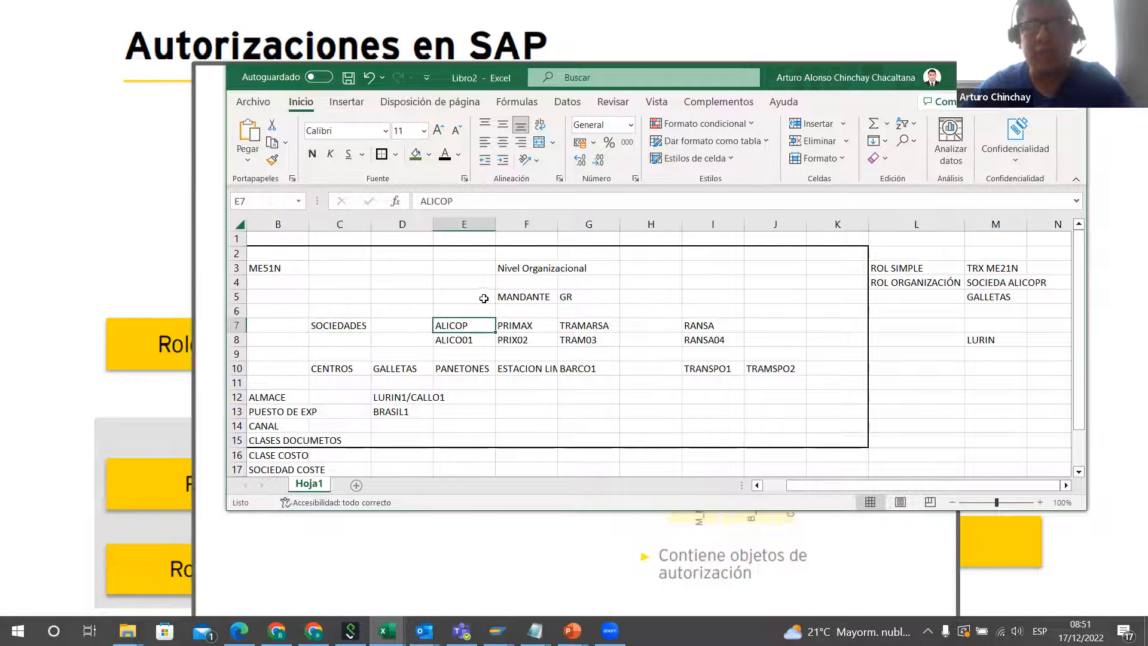
left_click(705, 326)
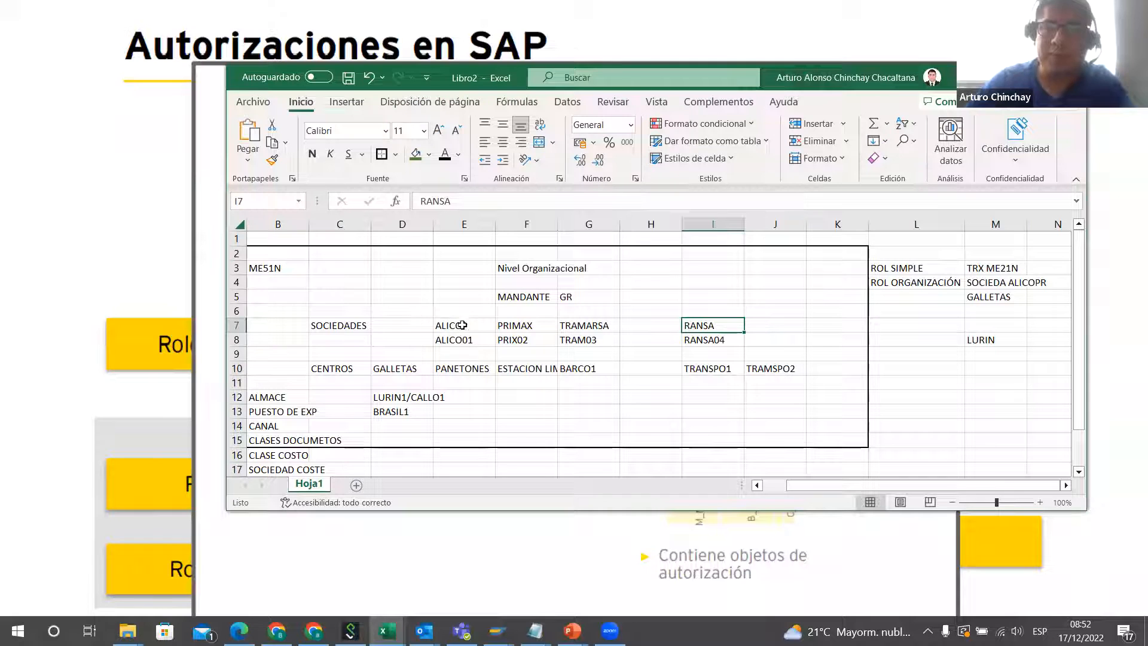
left_click(260, 268)
left_click_drag(278, 288, 785, 368)
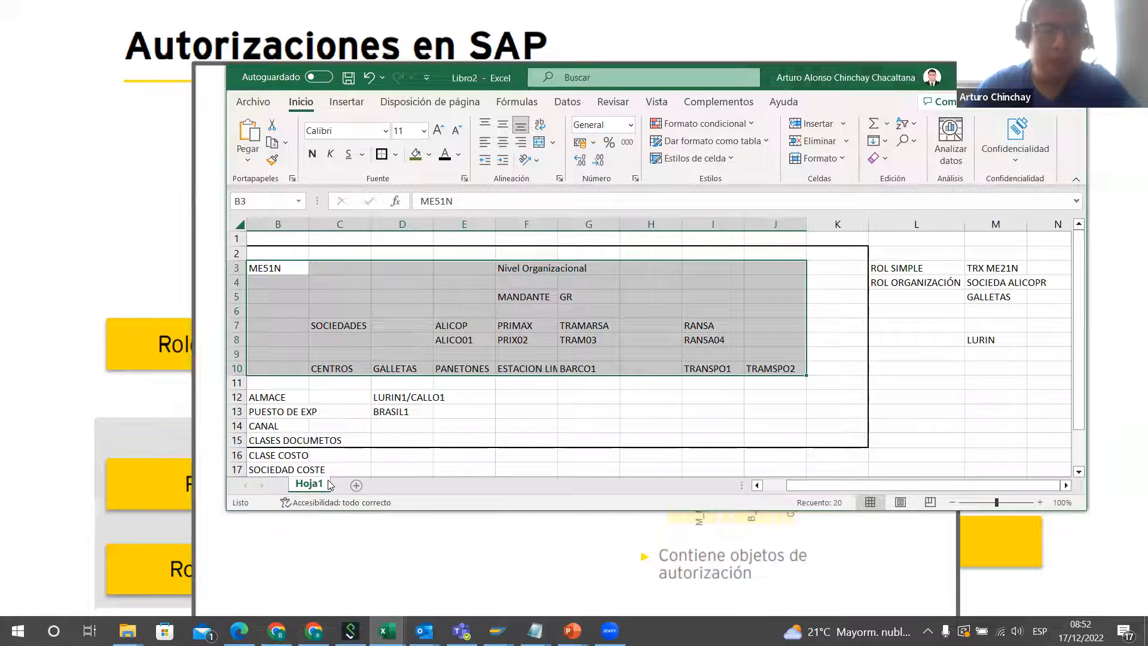
left_click(282, 398)
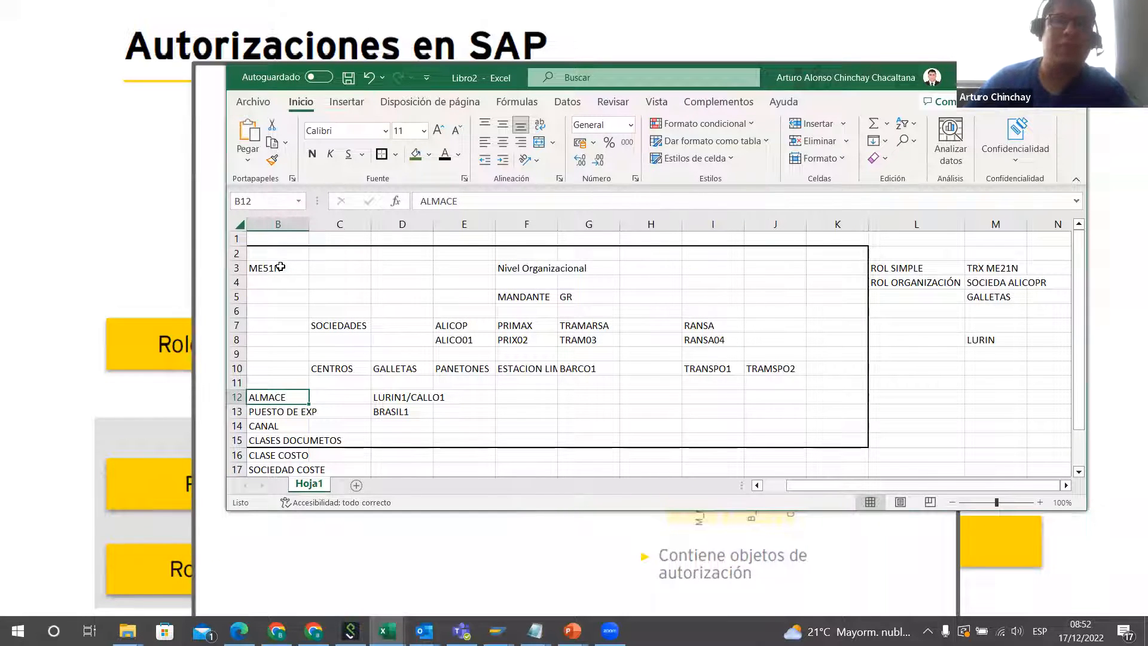
left_click_drag(280, 267, 808, 376)
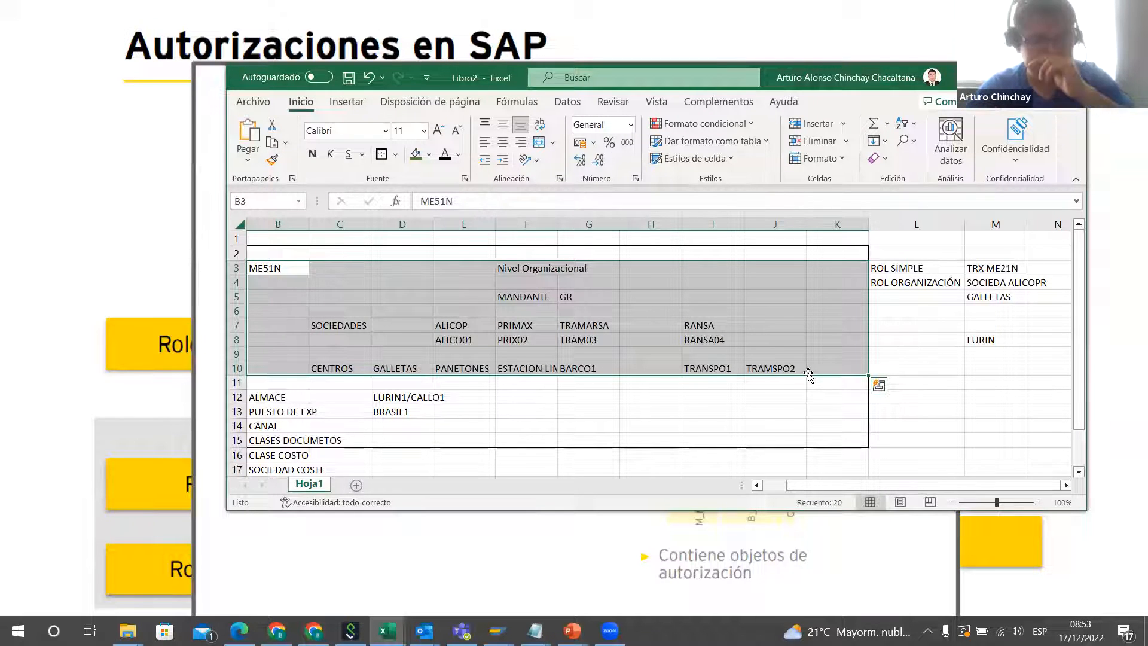
left_click(988, 396)
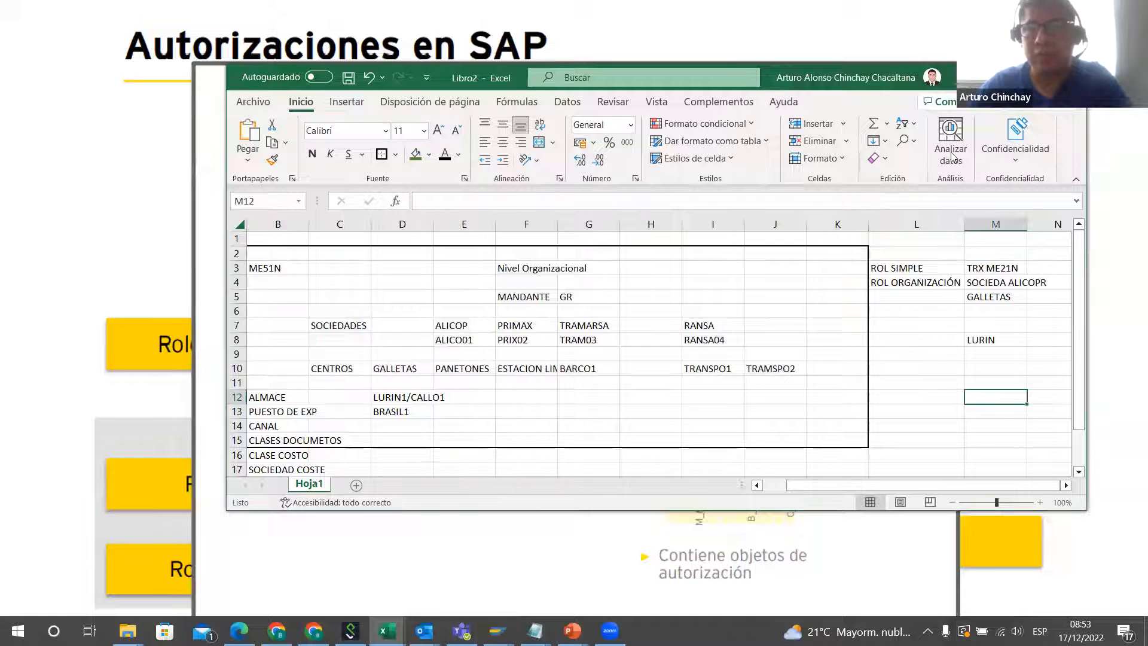
left_click(916, 354)
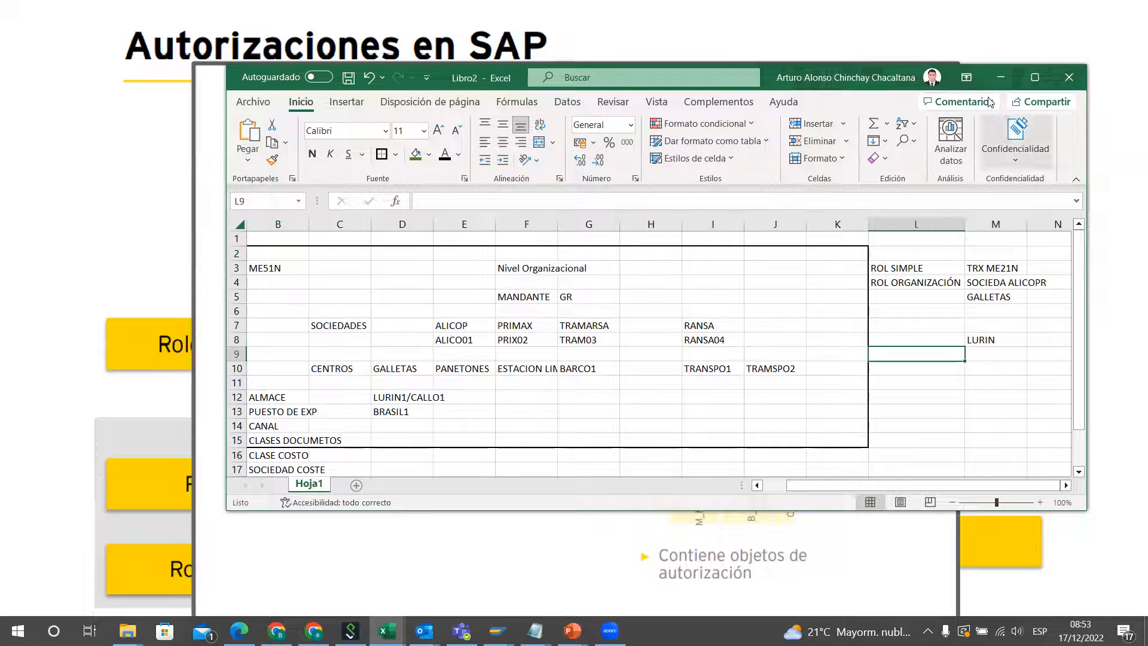
Step: Switch to the PowerPoint presentation and show the Rol Compuesto slide about grouping derived roles
scroll(628, 380, "down", 1)
scroll(523, 397, "down", 3)
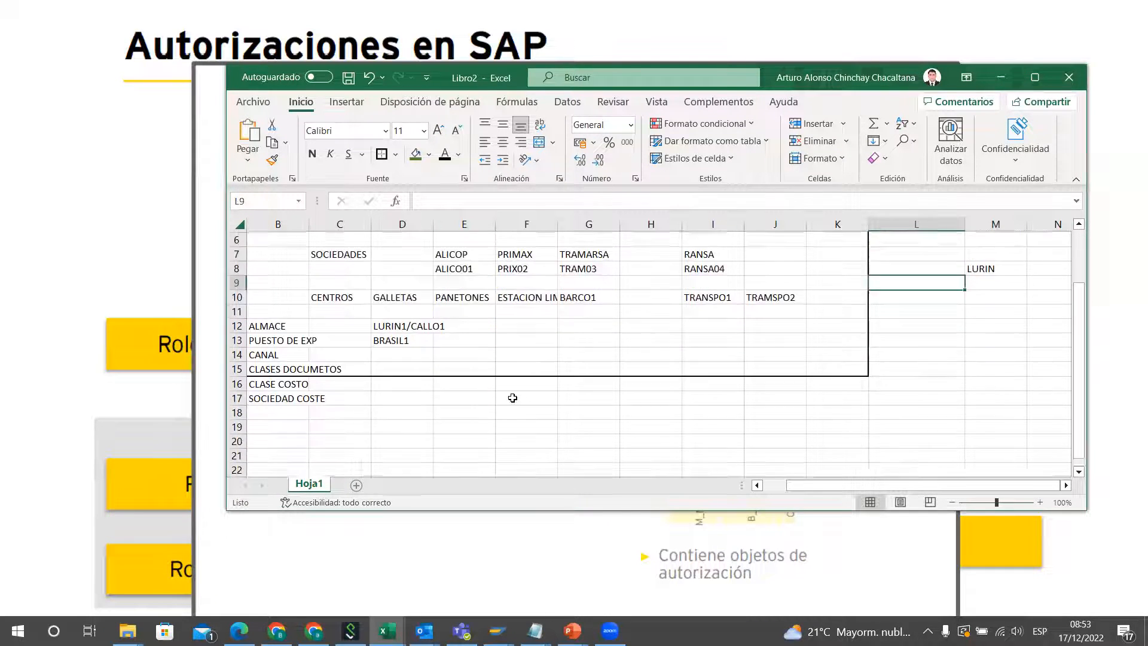
scroll(525, 397, "up", 4)
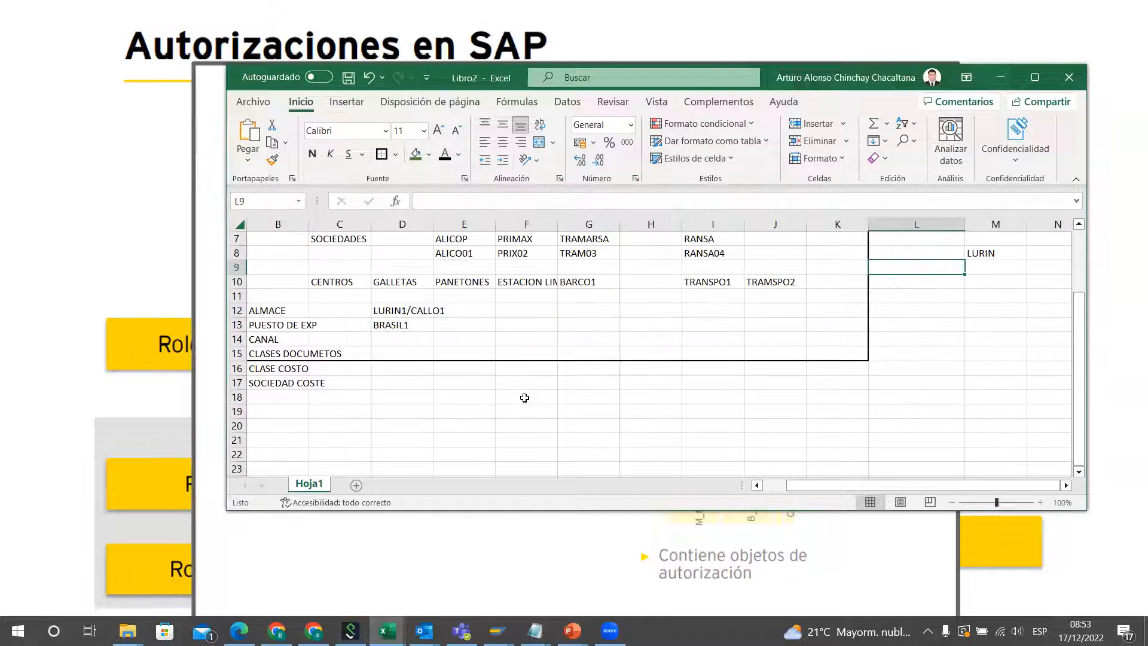
scroll(525, 398, "down", 4)
left_click(312, 339)
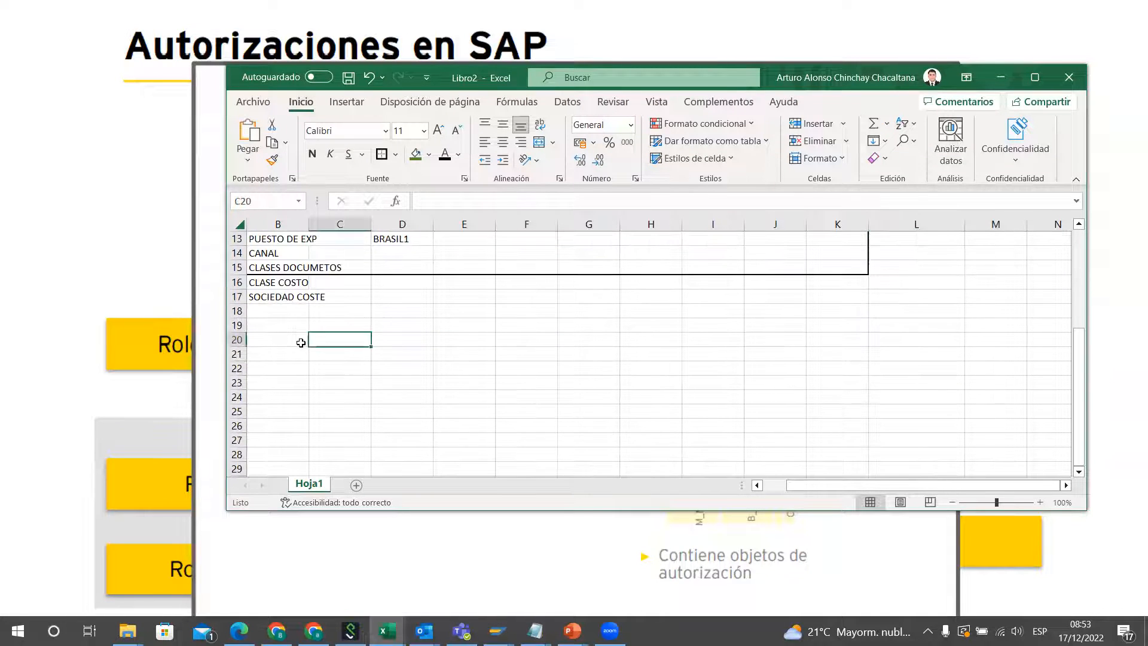
scroll(456, 339, "down", 1)
scroll(456, 339, "down", 1)
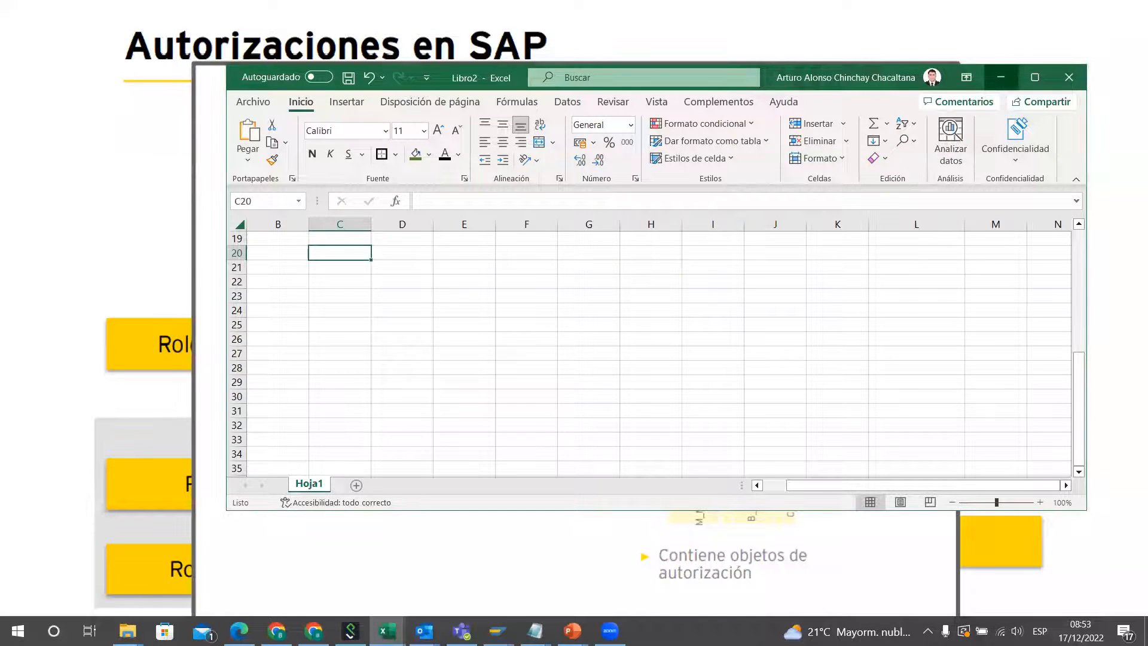
left_click(1002, 78)
left_click(576, 384)
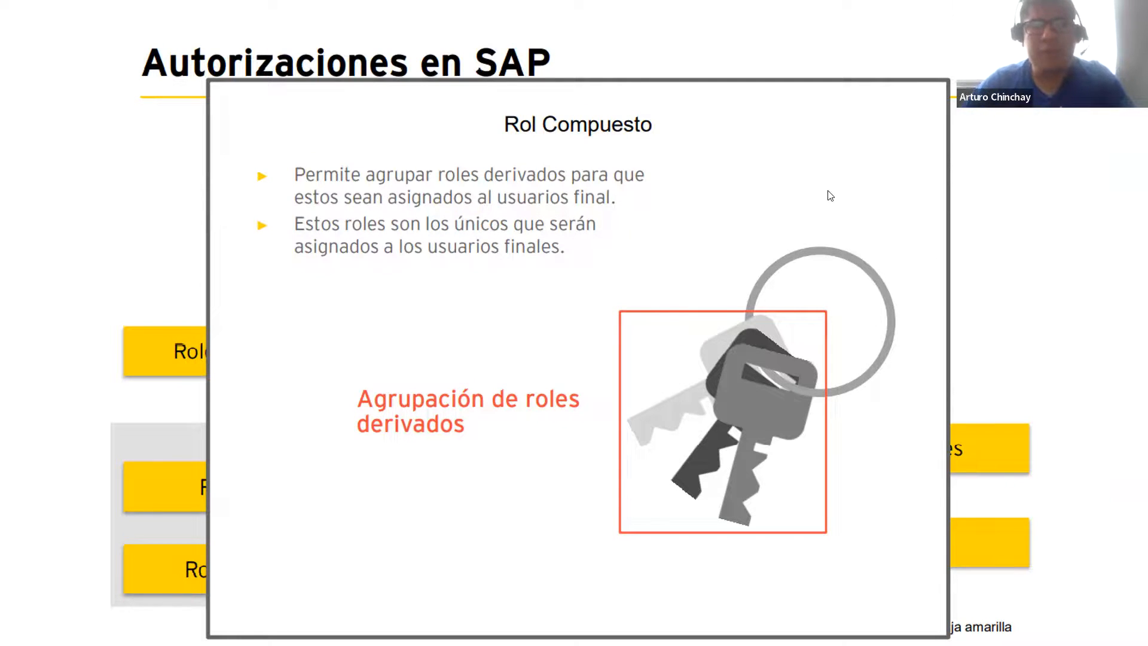
Step: Return to Excel and start a user record below the layout, with the label ID in B21 and the user's ID in C21
key("alt+Tab")
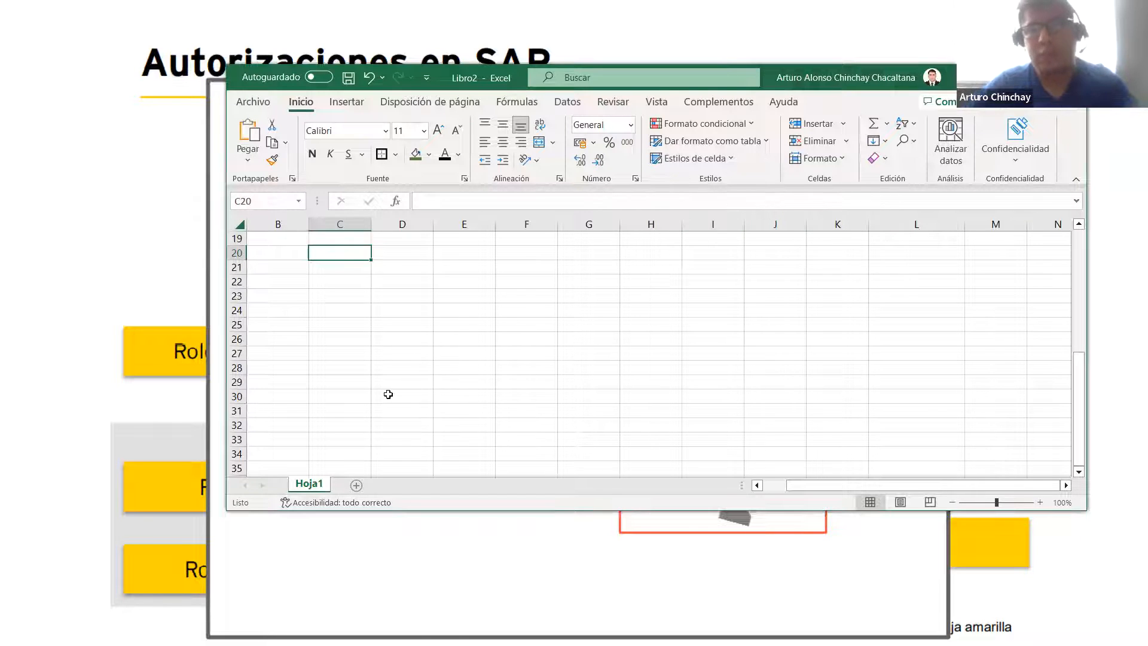
left_click(379, 295)
left_click(384, 257)
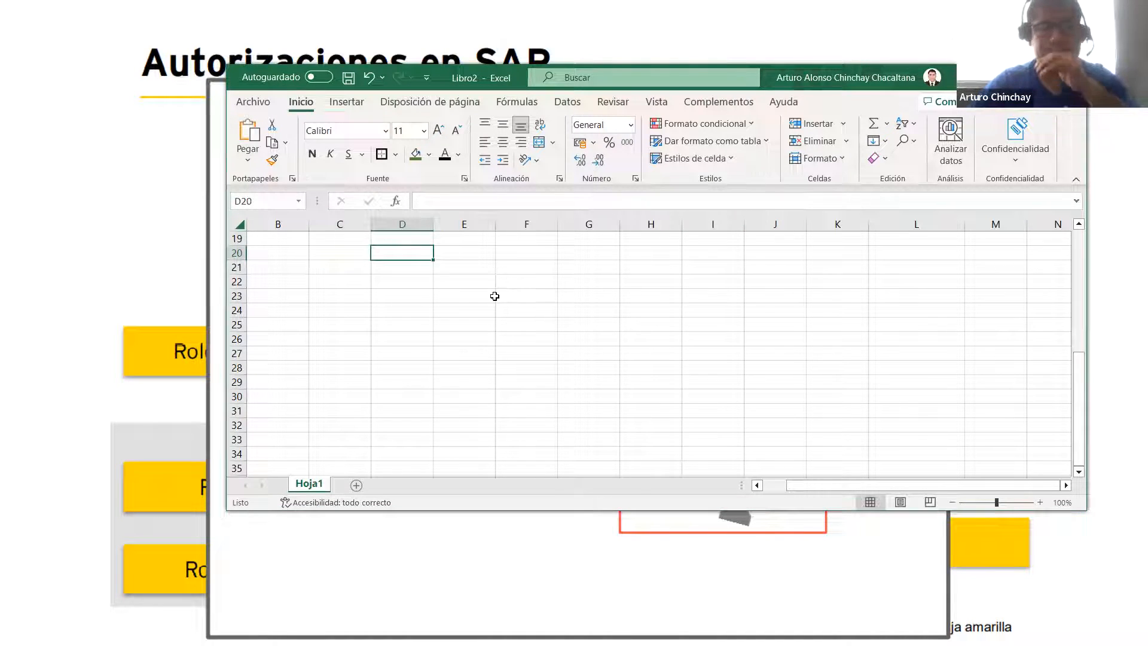
left_click(347, 296)
left_click(346, 263)
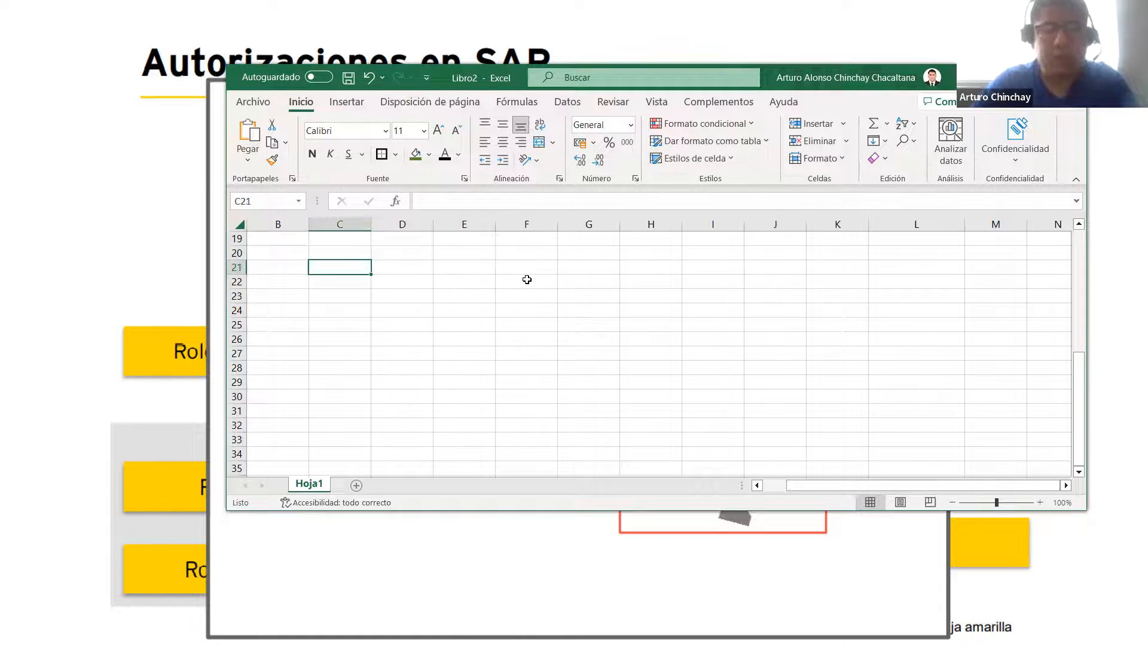
type("ACHIN")
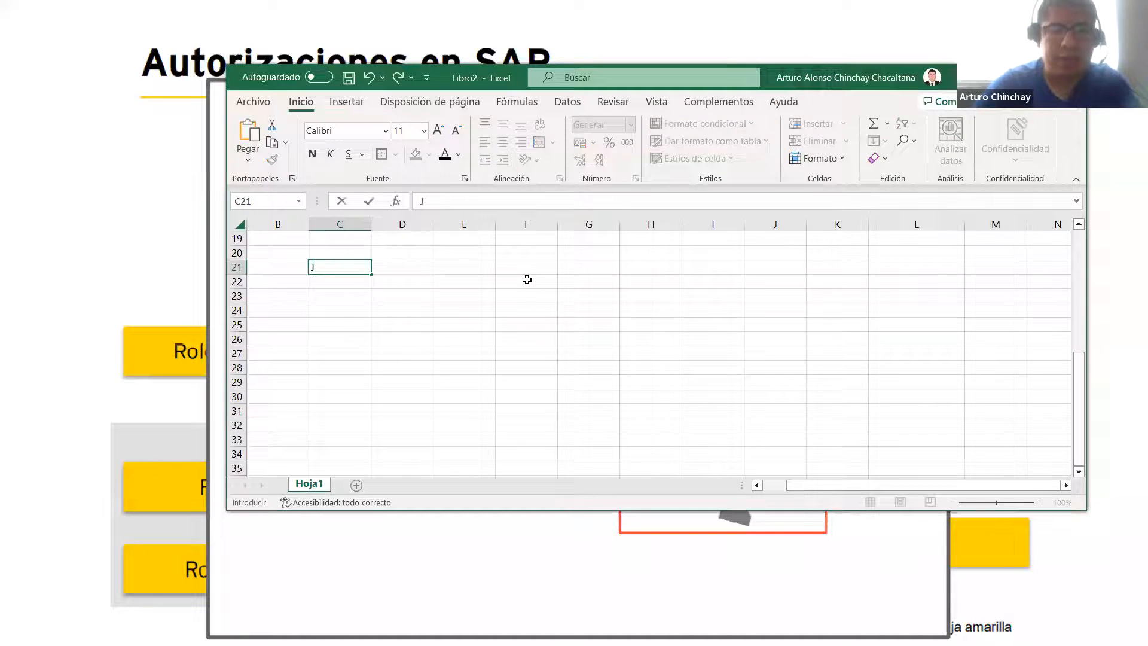
type("CHAY")
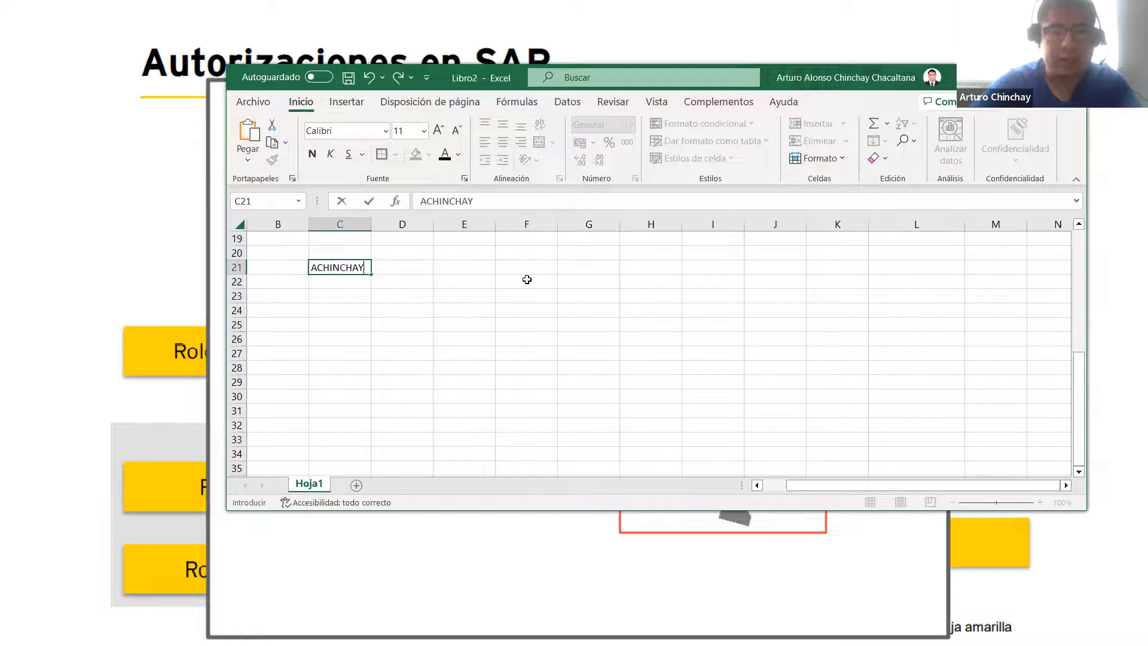
key("Left")
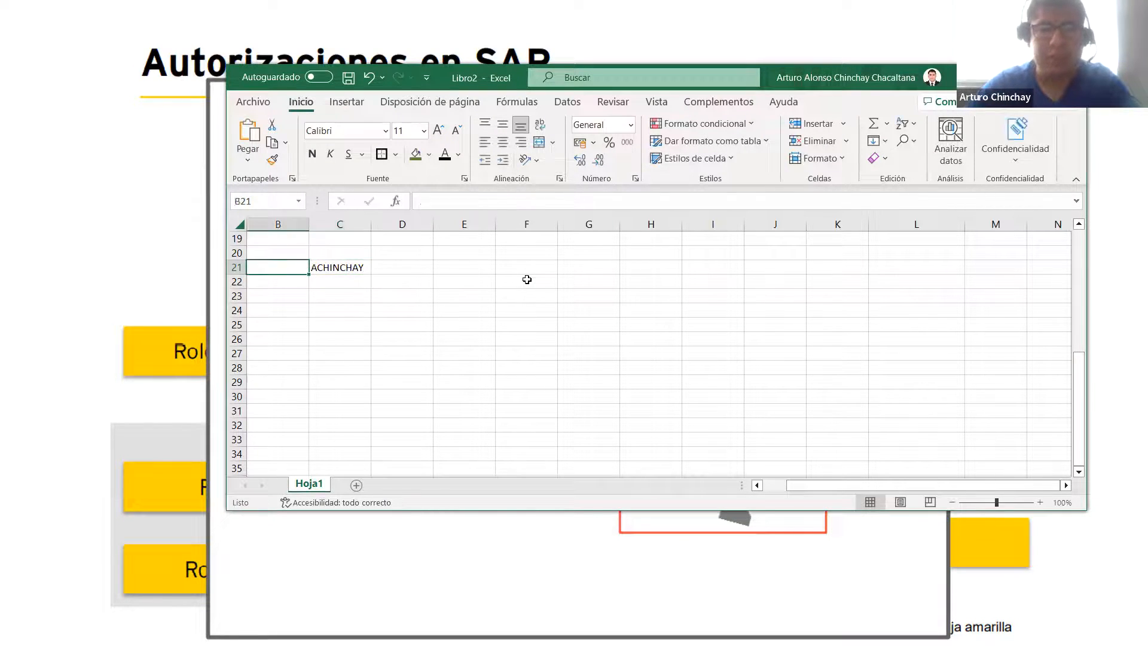
type("ID")
Step: List the transactions ME21N, ME22N and ME23N in E21 to E23, beside the user's ID
key("Right")
key("Right")
key("Left")
key("Right")
key("Right")
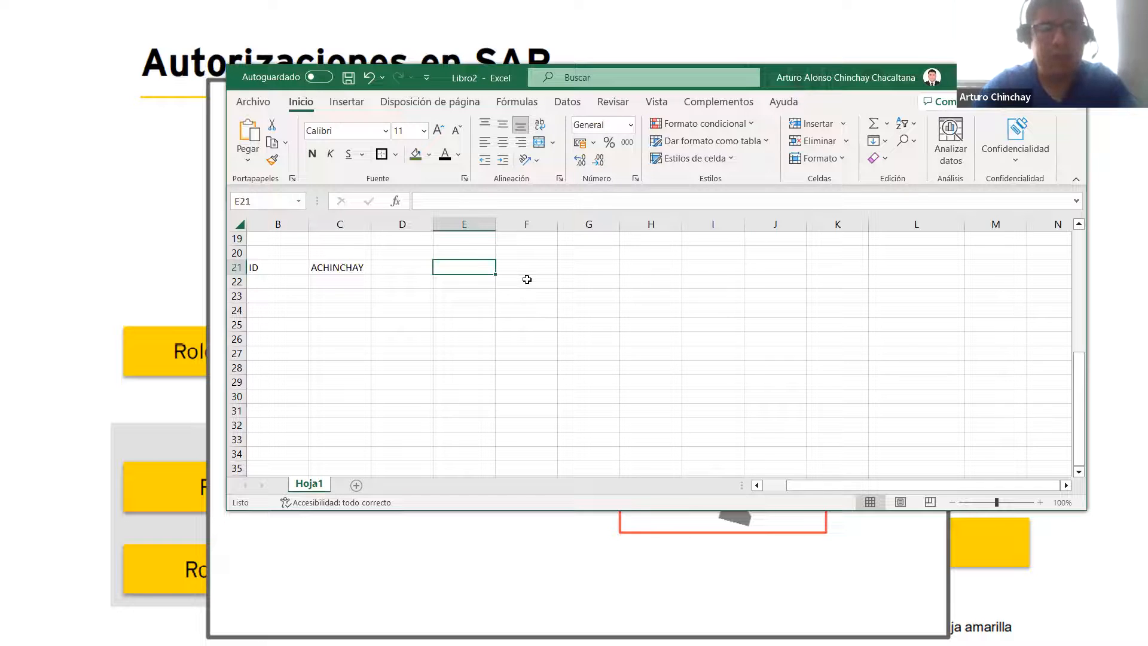
type("ME21N")
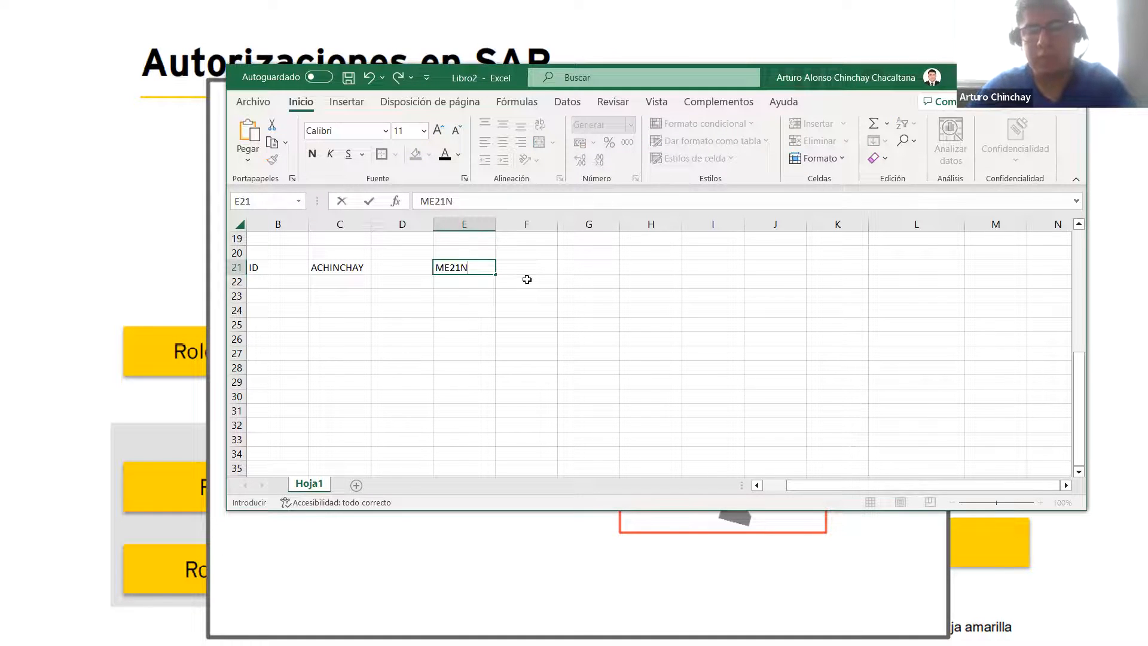
key("Return")
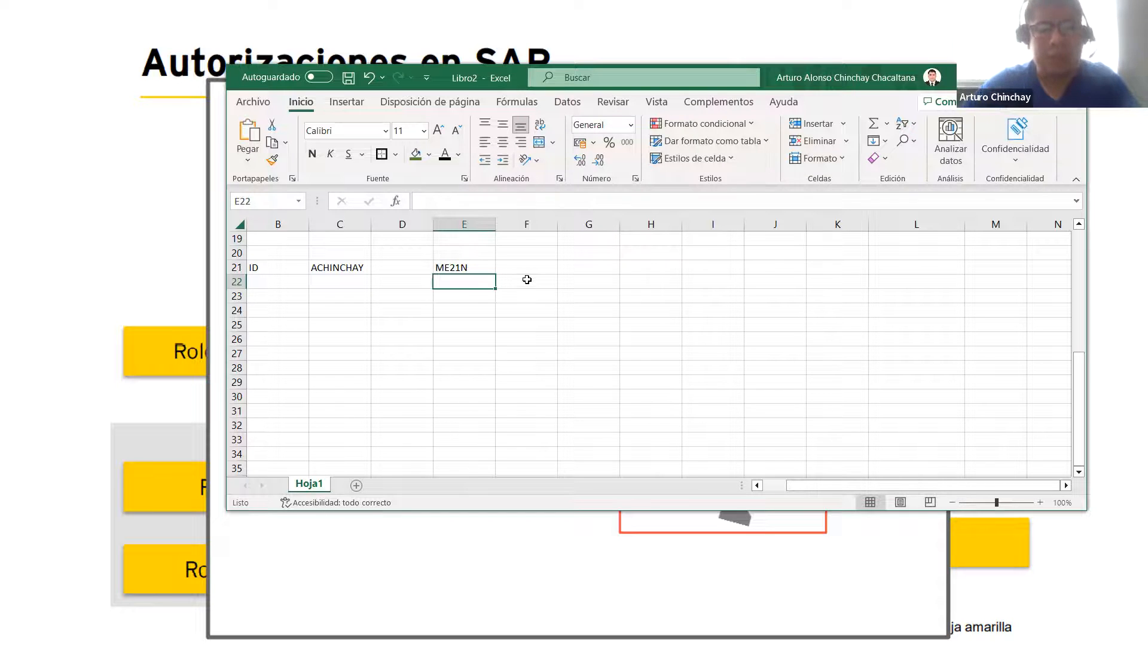
type("ME22N")
key("Return")
type("ME")
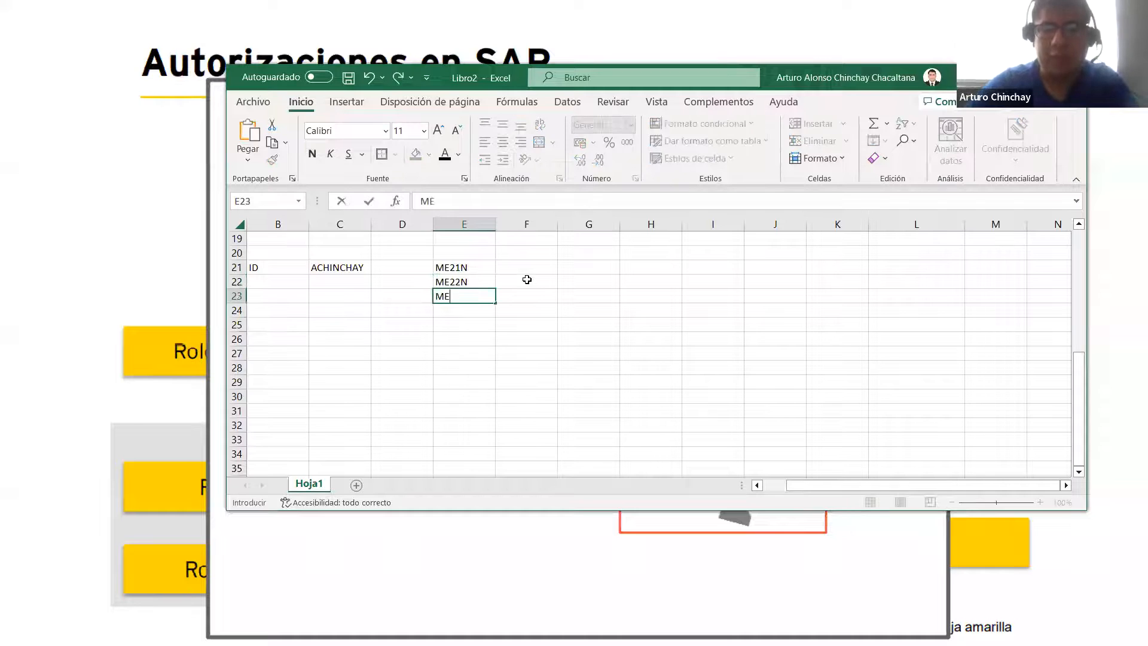
type("23N")
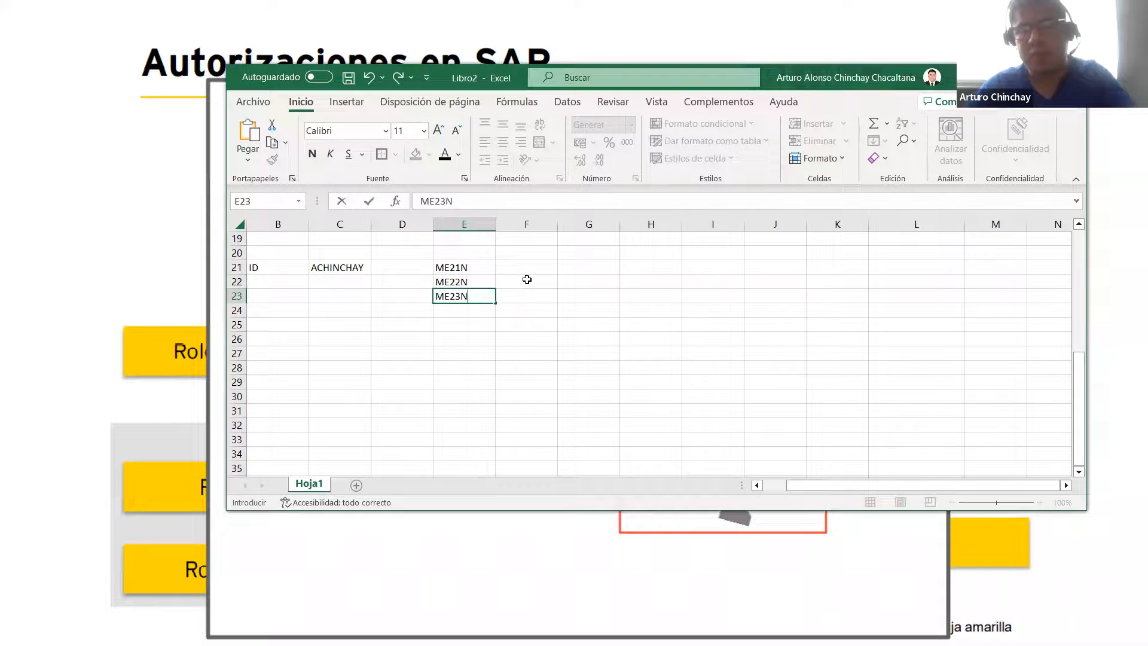
key("Return")
Step: Add the transactions MIGO in E24 and ME5A in E25, and select the whole list E21:E25
type("MIGO")
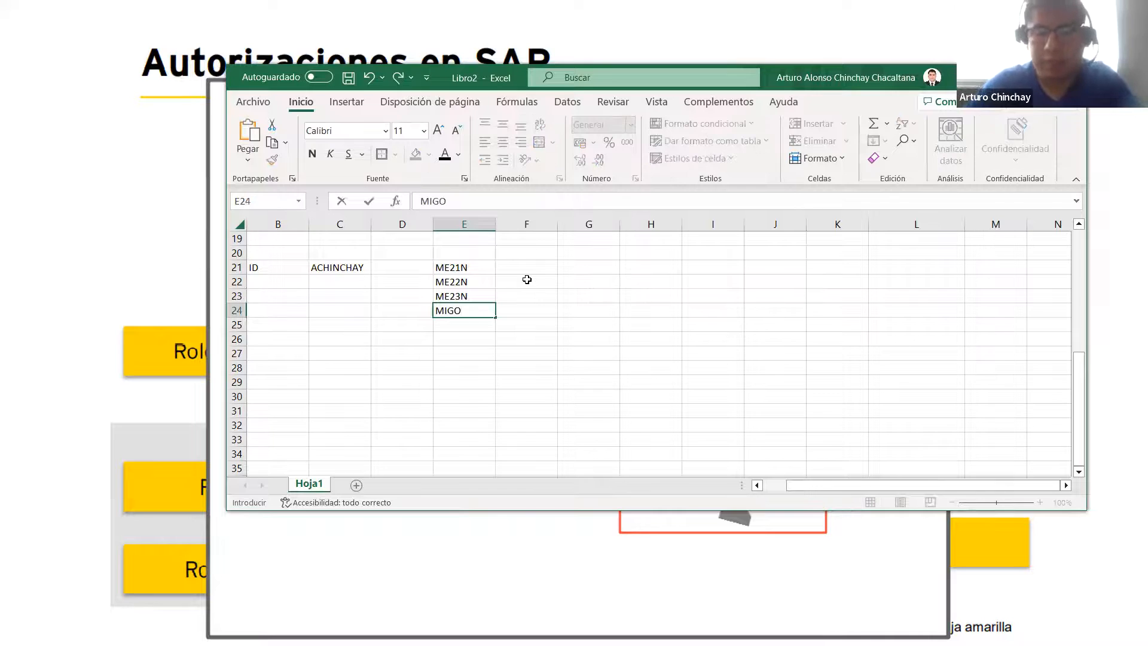
key("Return")
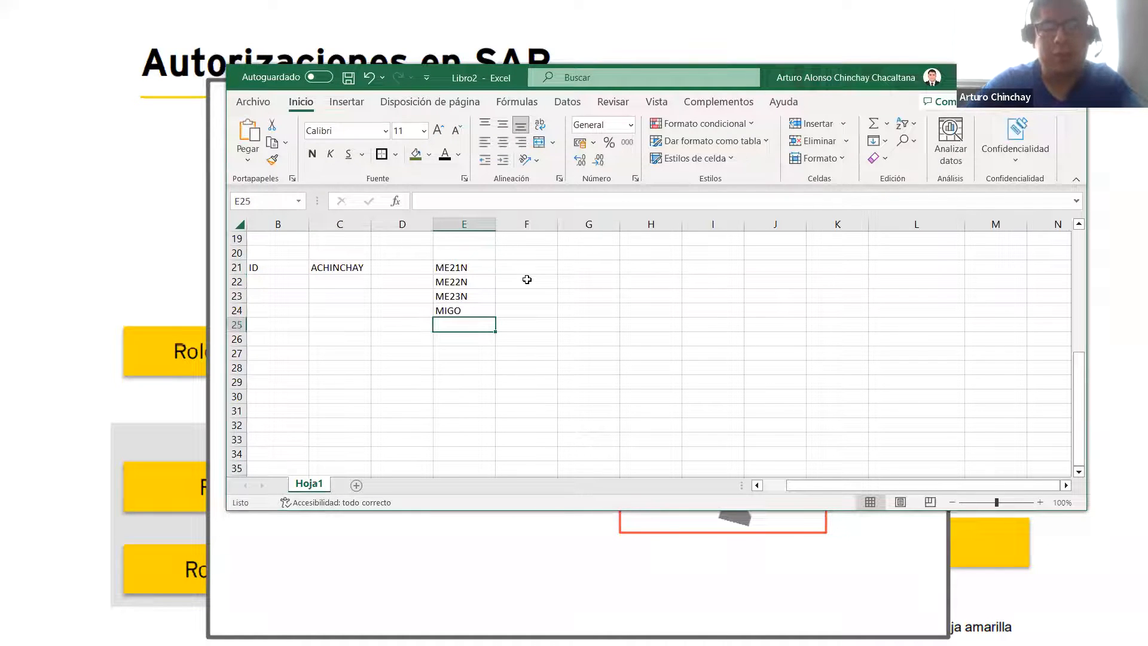
type("ME5A")
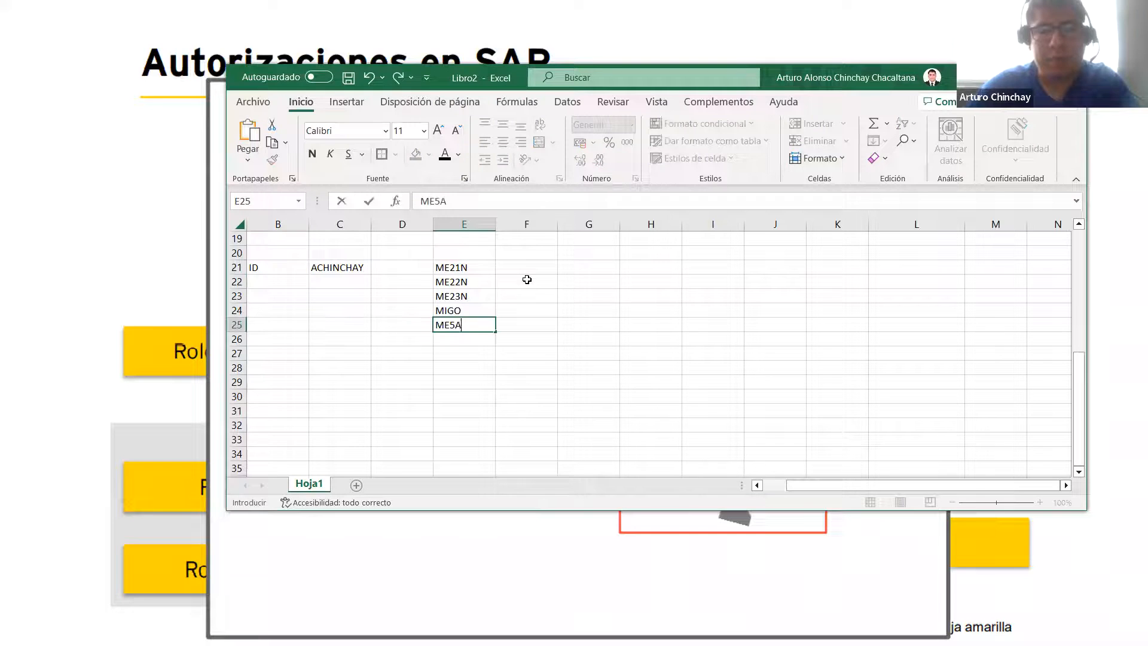
key("Return")
key("Up")
key("Up")
key("Up")
key("Up")
key("Up")
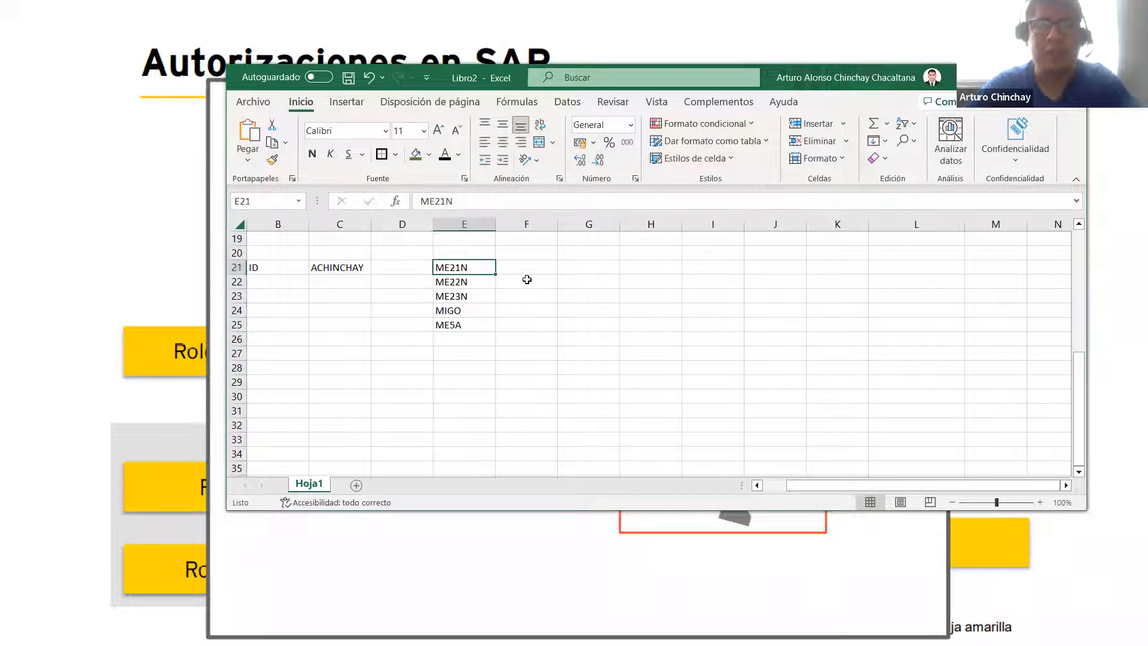
key("Down")
key("Up")
key("ctrl+shift+Down")
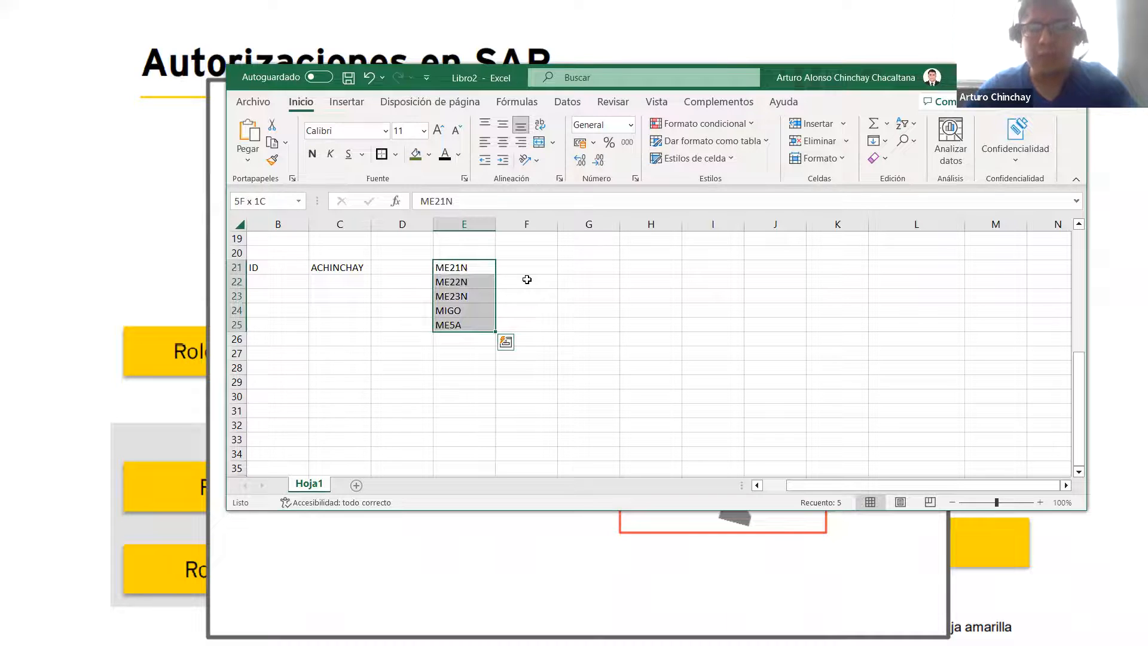
Step: Enter the role name ZT_MM_T_CREAR_SOL_PEDIDO in G21 and fit column G's width to it
key("Right")
key("Right")
type("ZT")
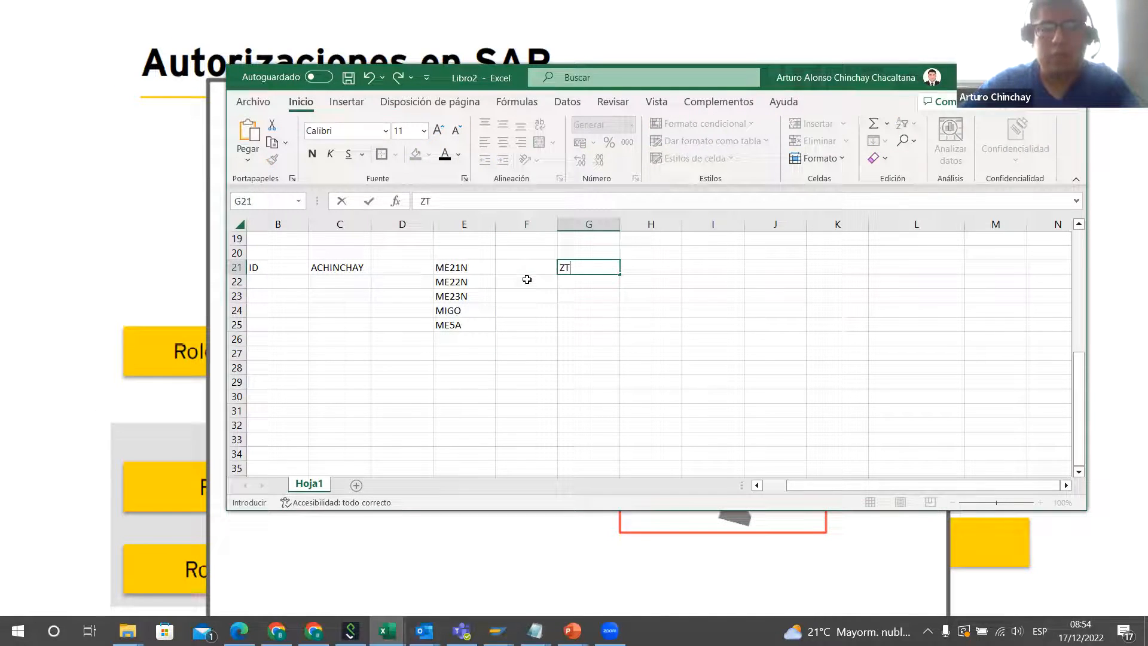
key("BackSpace")
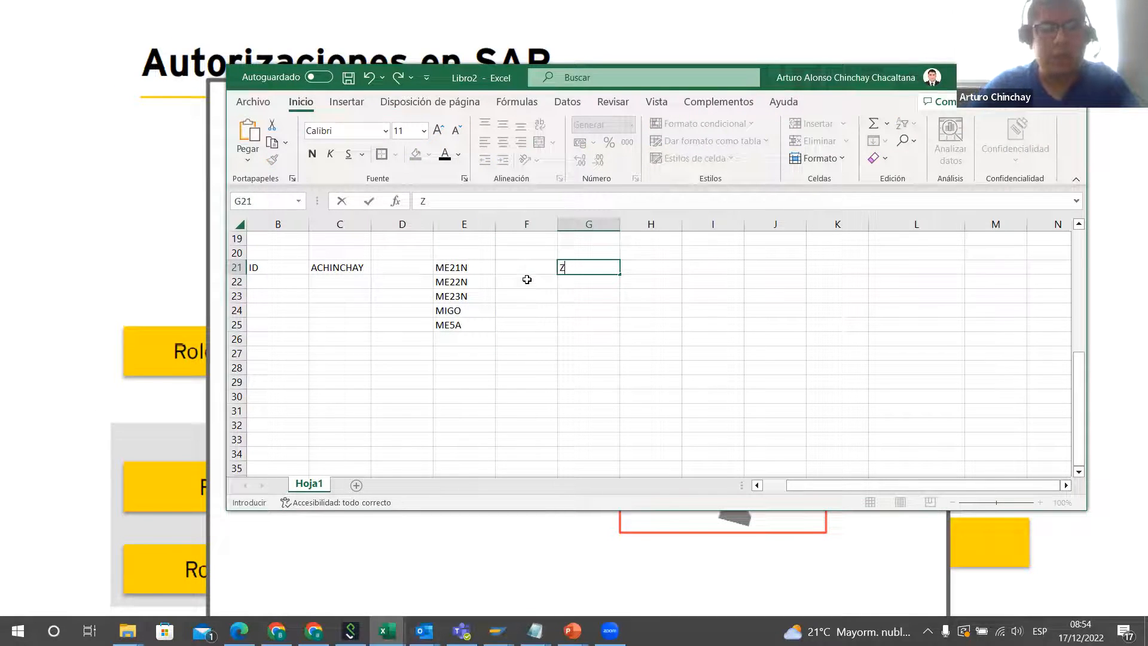
type("T")
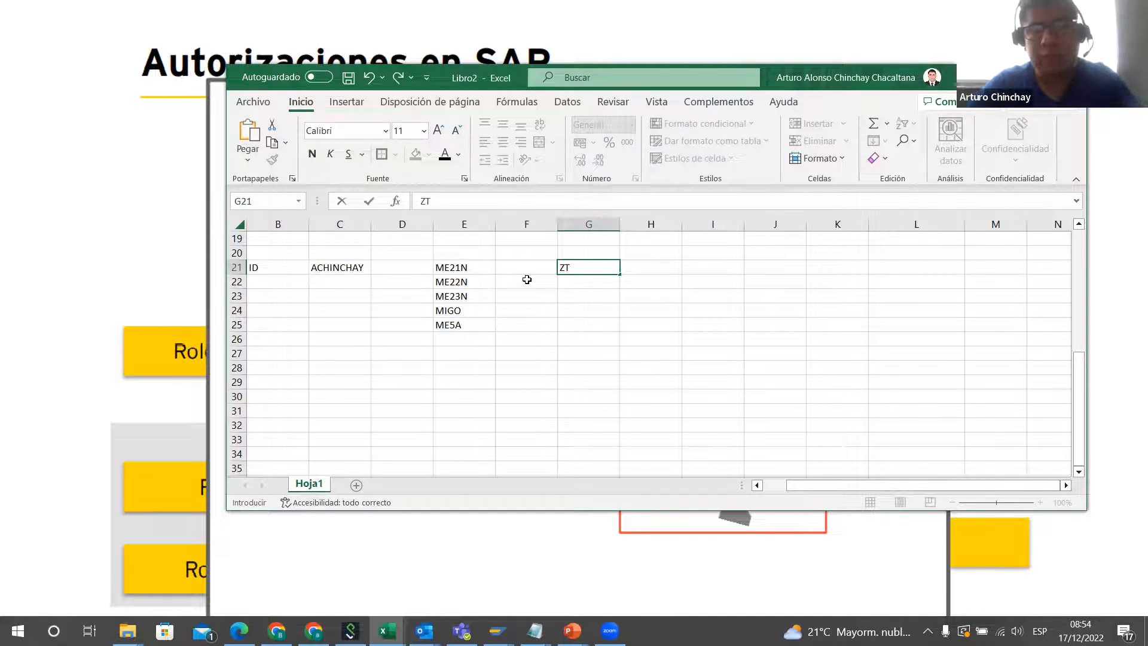
type("_")
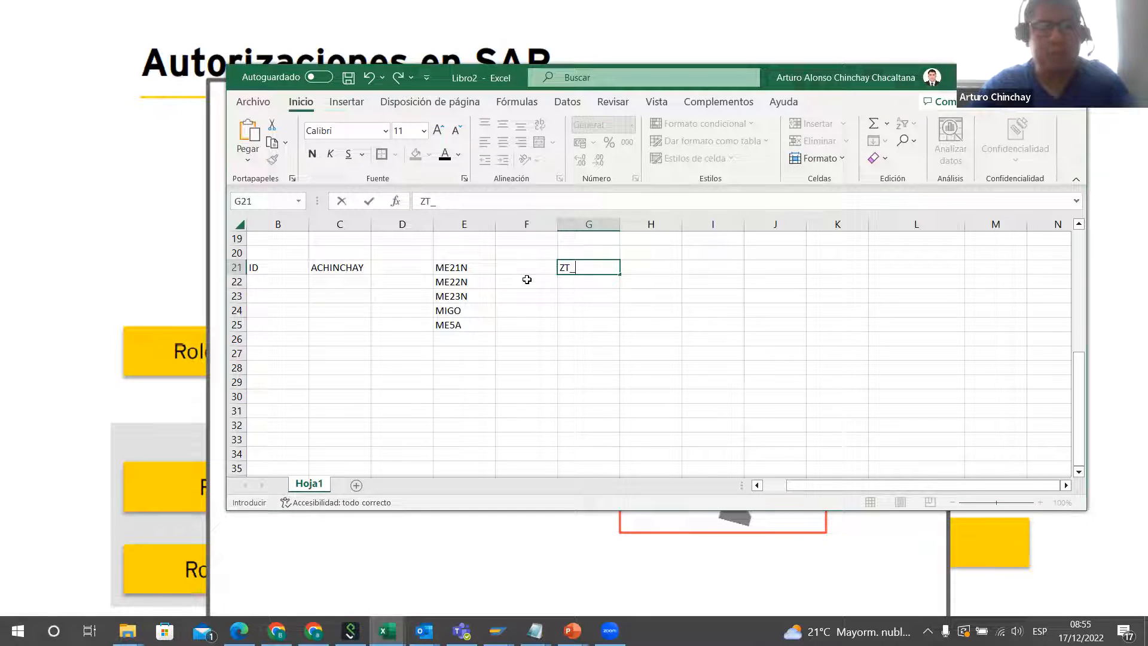
type("MM_")
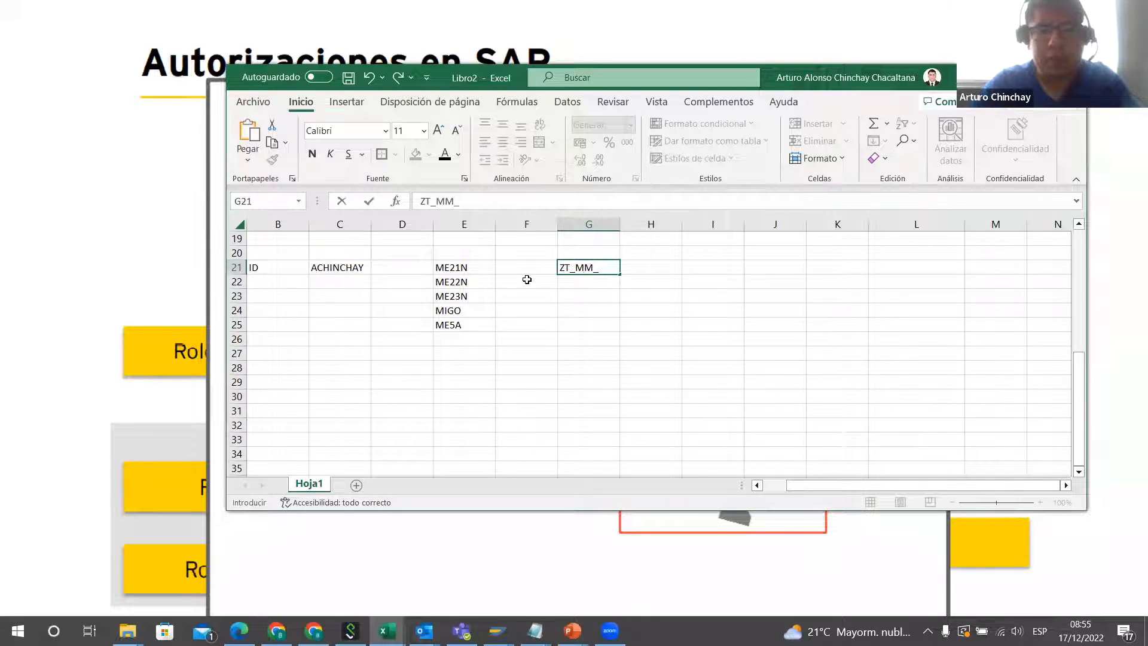
type("T")
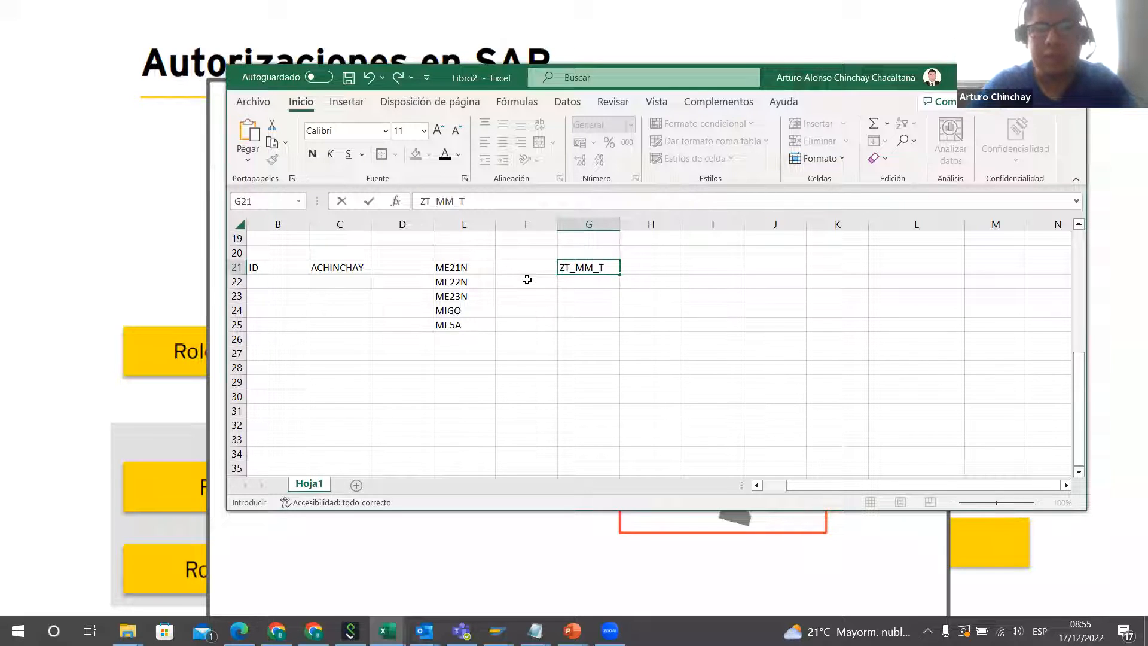
type("_")
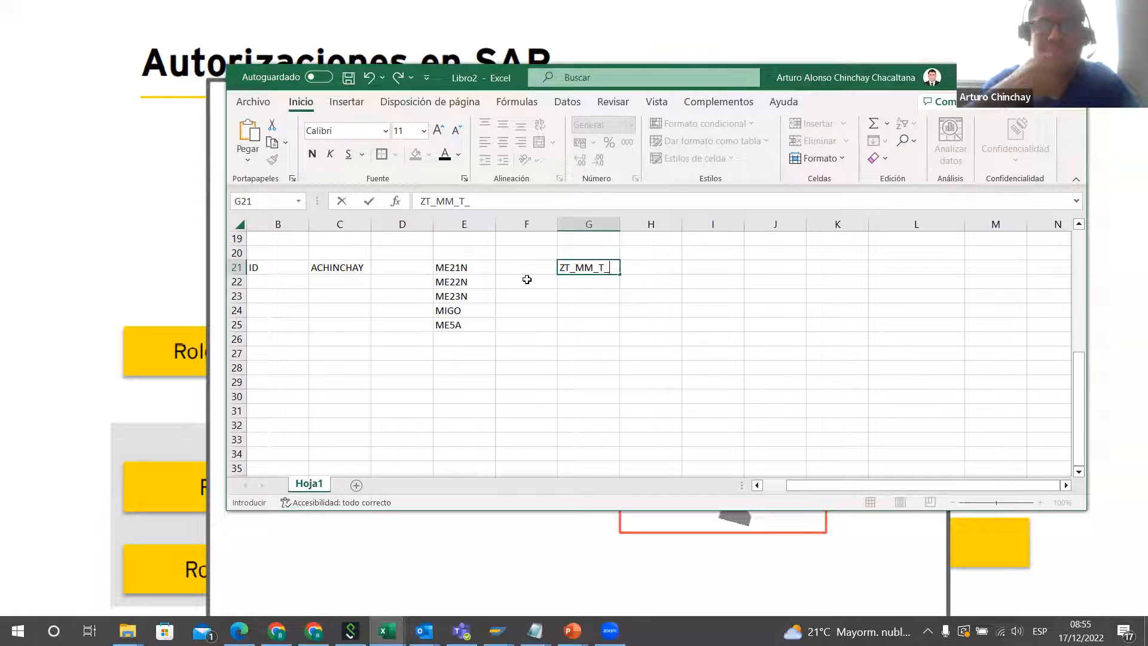
type("CRRE")
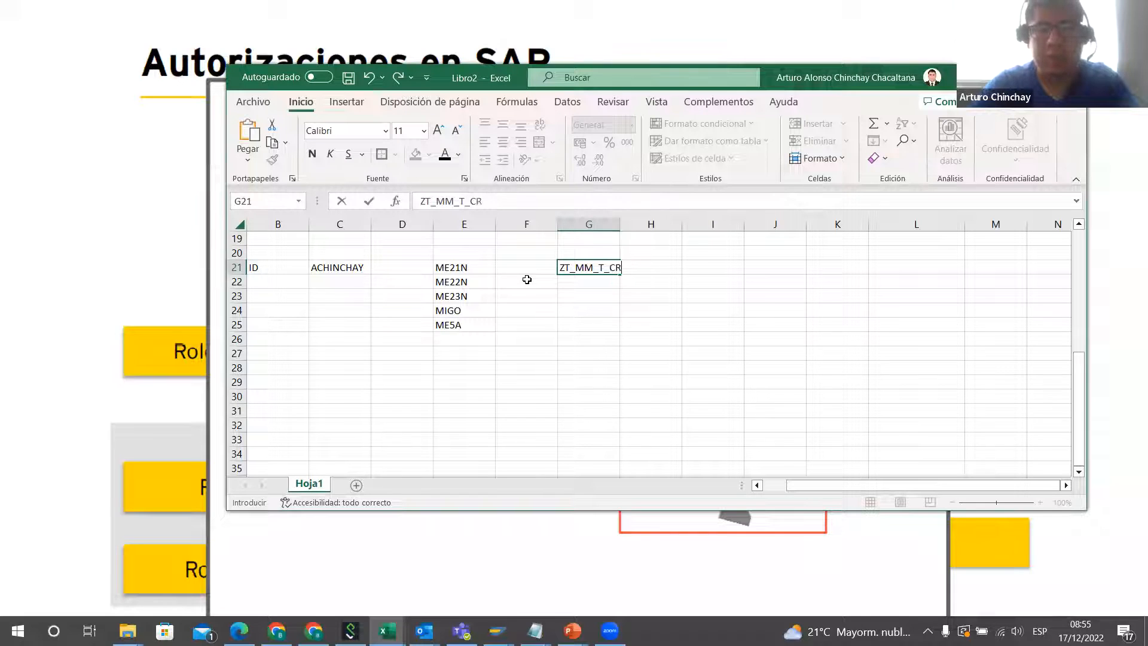
key("BackSpace")
key("BackSpace")
type("EAR ")
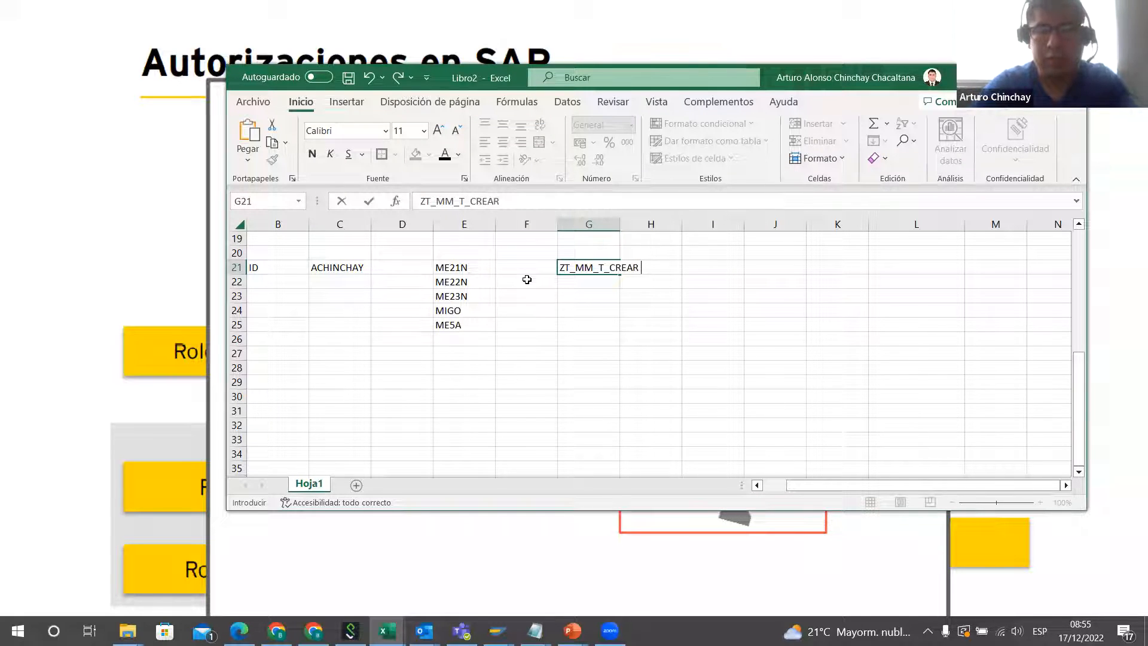
type("_SOL_PE")
key("BackSpace")
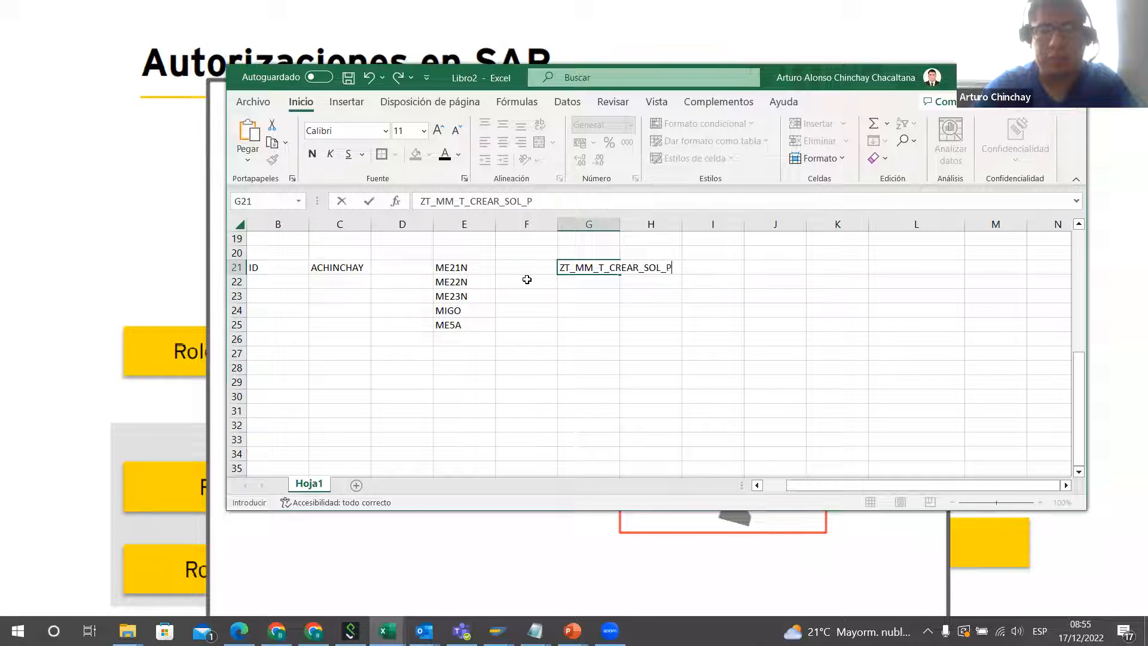
type("EDIDO")
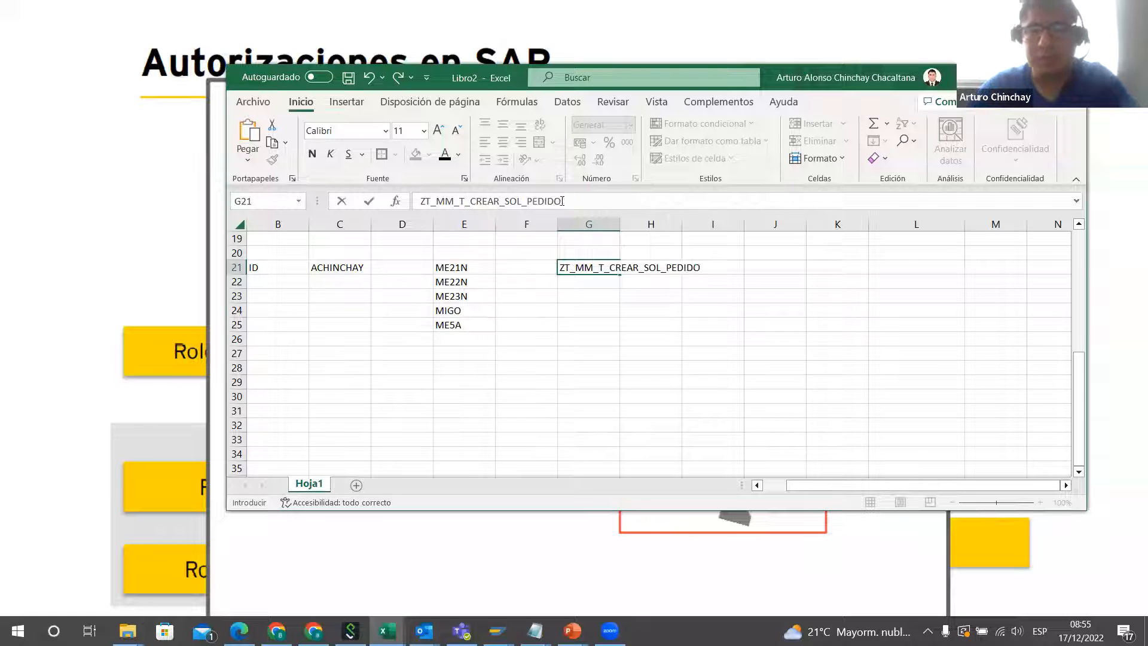
left_click(649, 282)
double_click(621, 224)
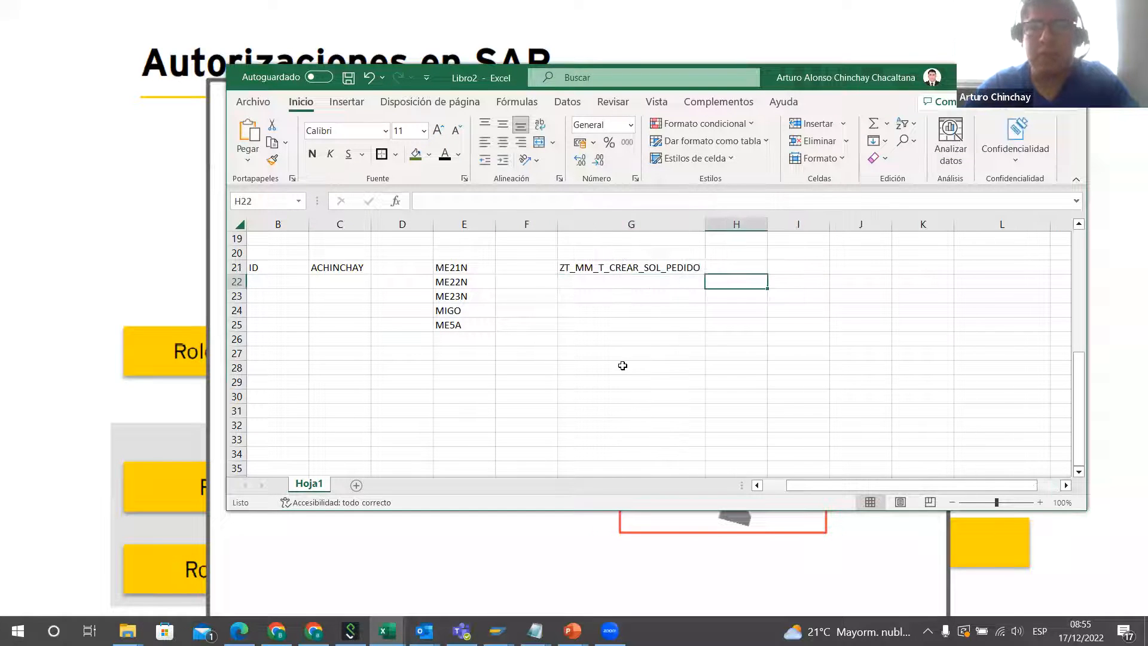
left_click(623, 367)
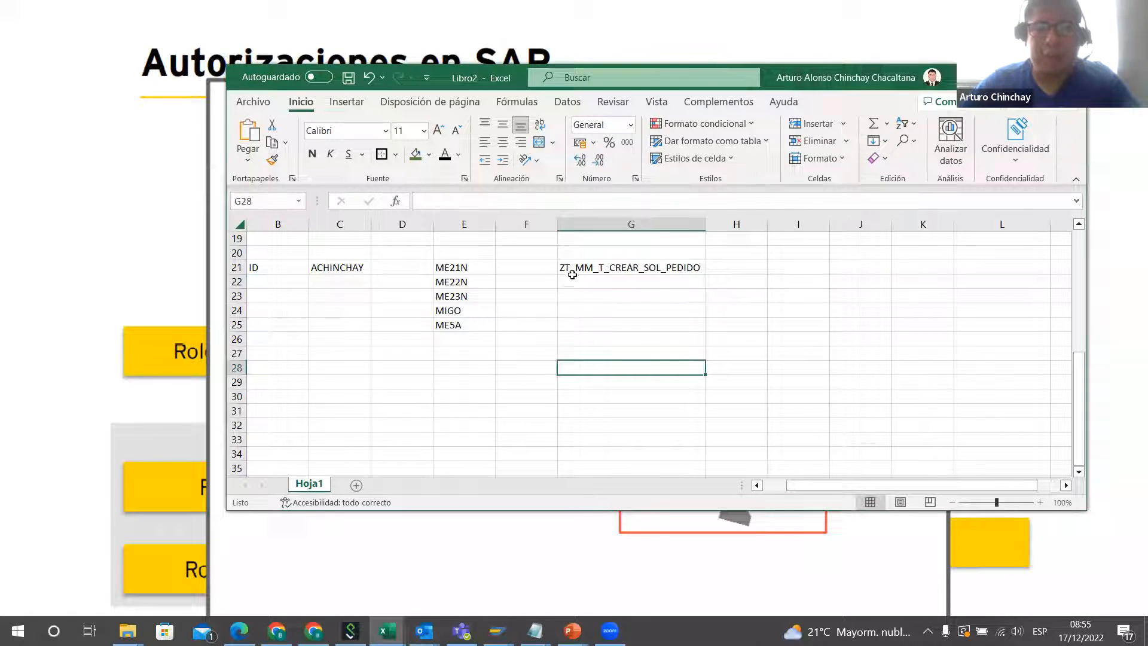
Step: List the transactions ME21N in G22 and ME22N in G23 under the role name
left_click(633, 277)
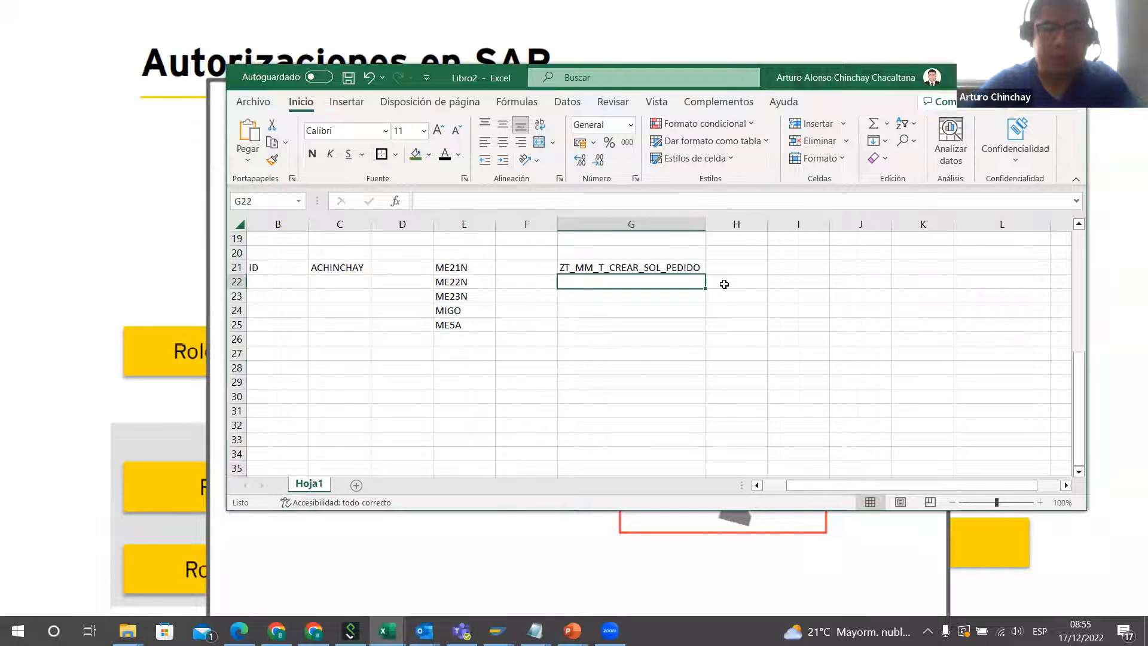
type("ME2")
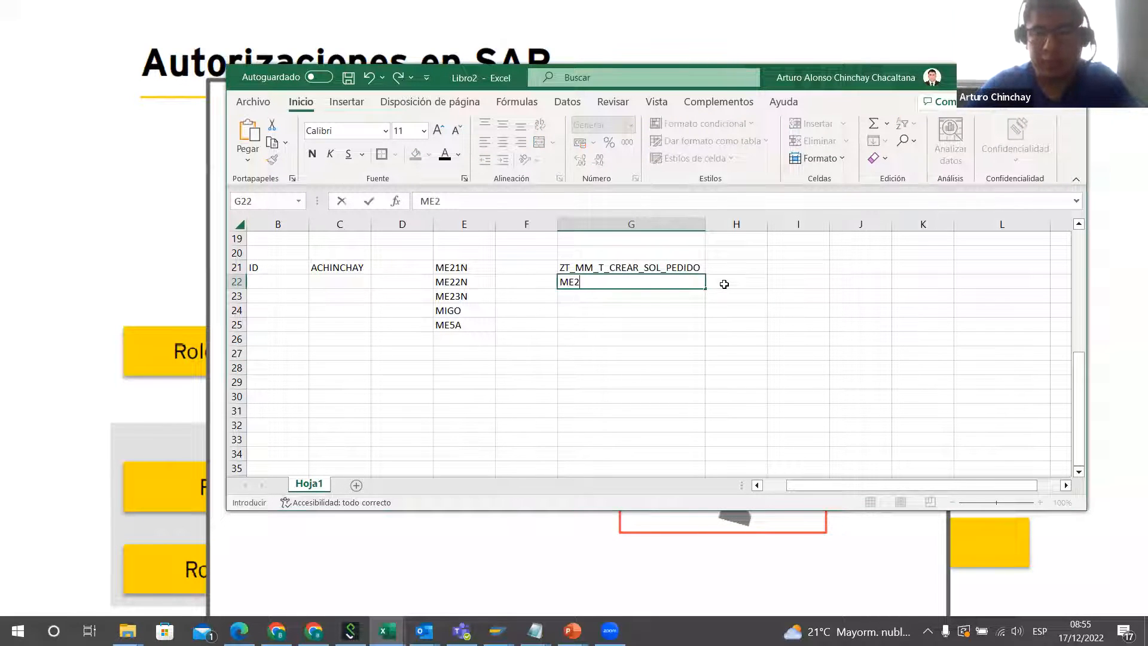
type("1N")
key("Return")
type("ME22N")
key("Right")
key("Left")
key("Left")
key("Right")
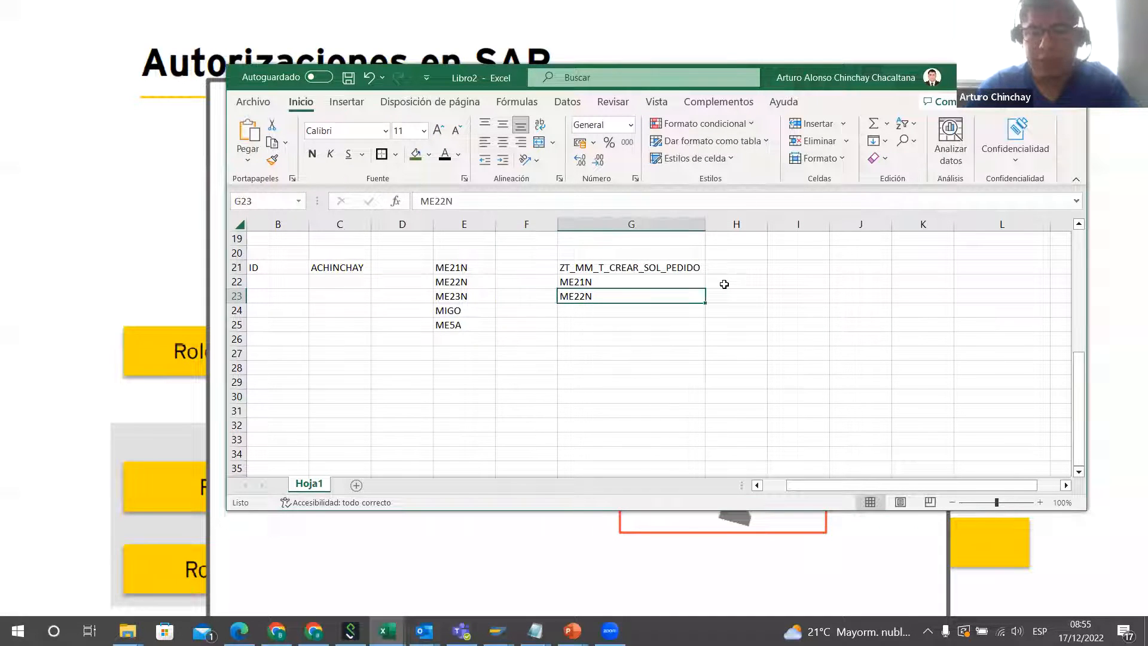
key("Left")
key("Left")
key("Left")
key("Left")
key("Left")
key("Up")
key("Up")
key("Right")
key("Right")
key("Right")
key("Right")
key("Right")
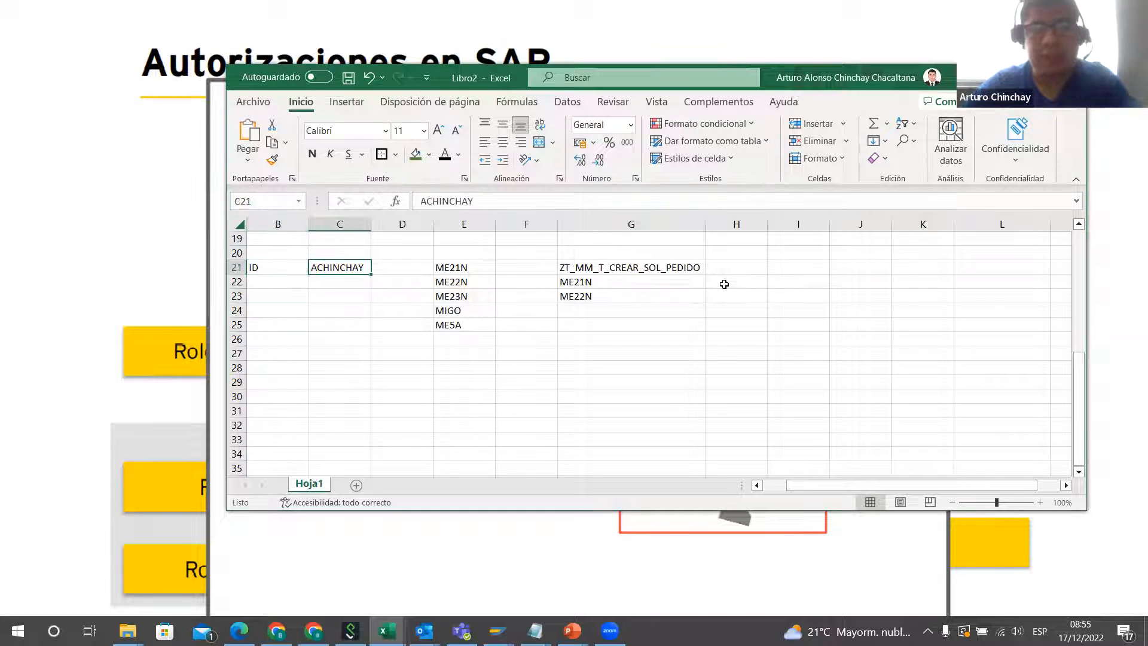
key("Right")
key("Left")
key("Left")
key("Left")
key("Left")
key("Left")
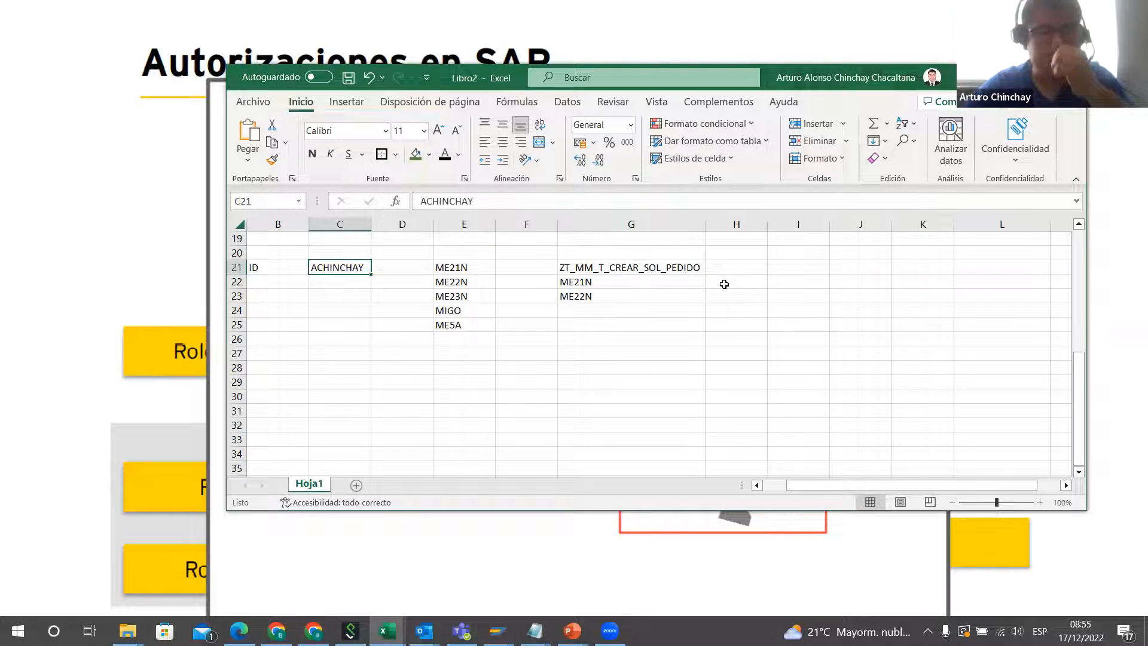
key("Right")
key("Right")
key("Right")
key("Right")
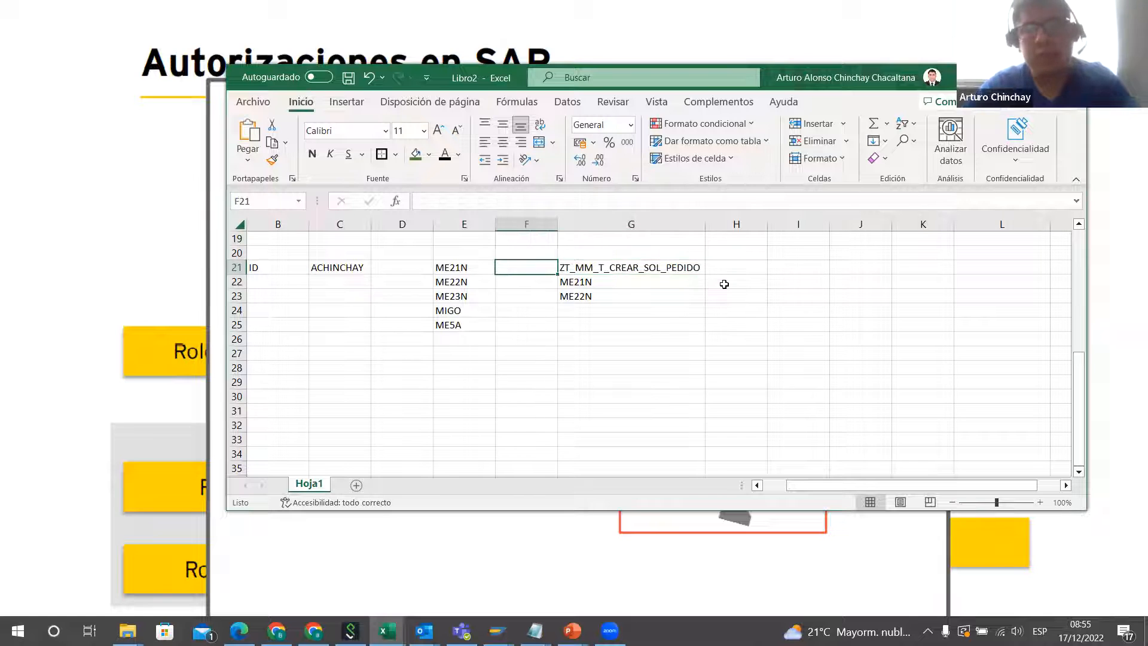
key("Down")
key("Up")
key("Left")
key("Right")
key("Left")
key("Left")
key("Left")
key("Left")
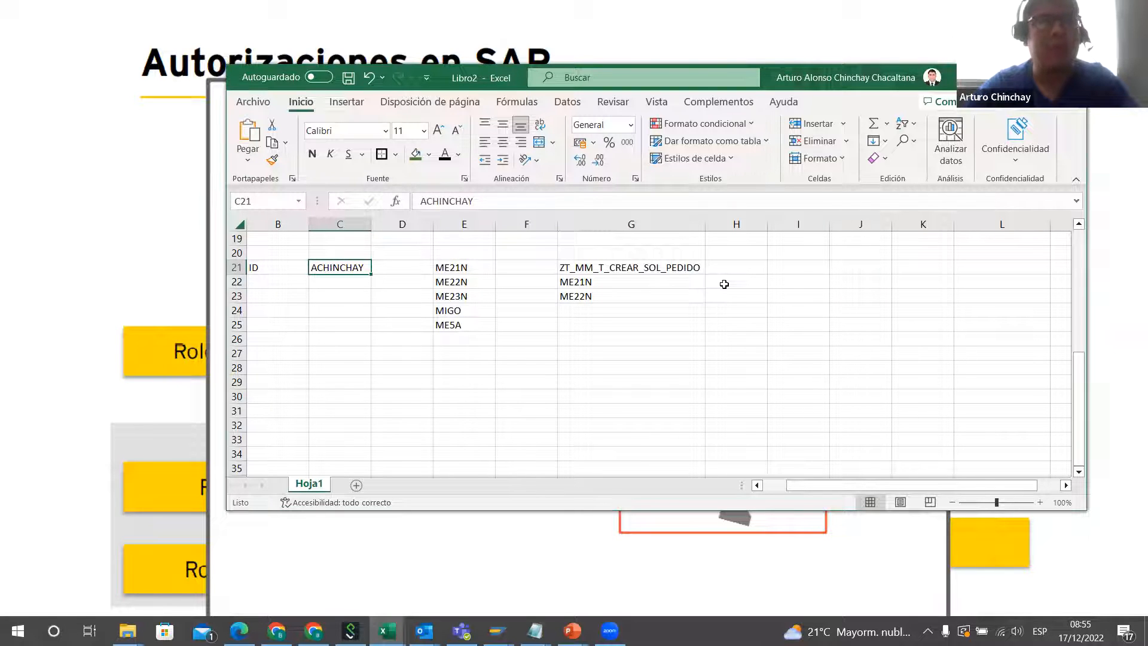
key("Right")
key("Right")
key("Right")
key("Right")
key("Right")
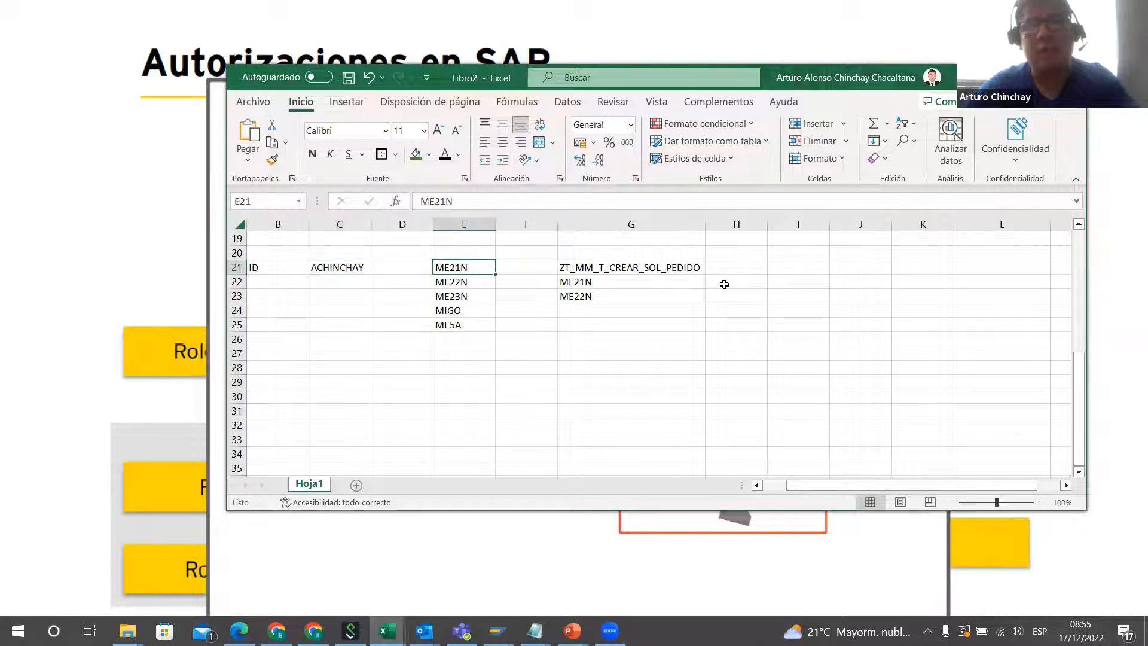
key("Left")
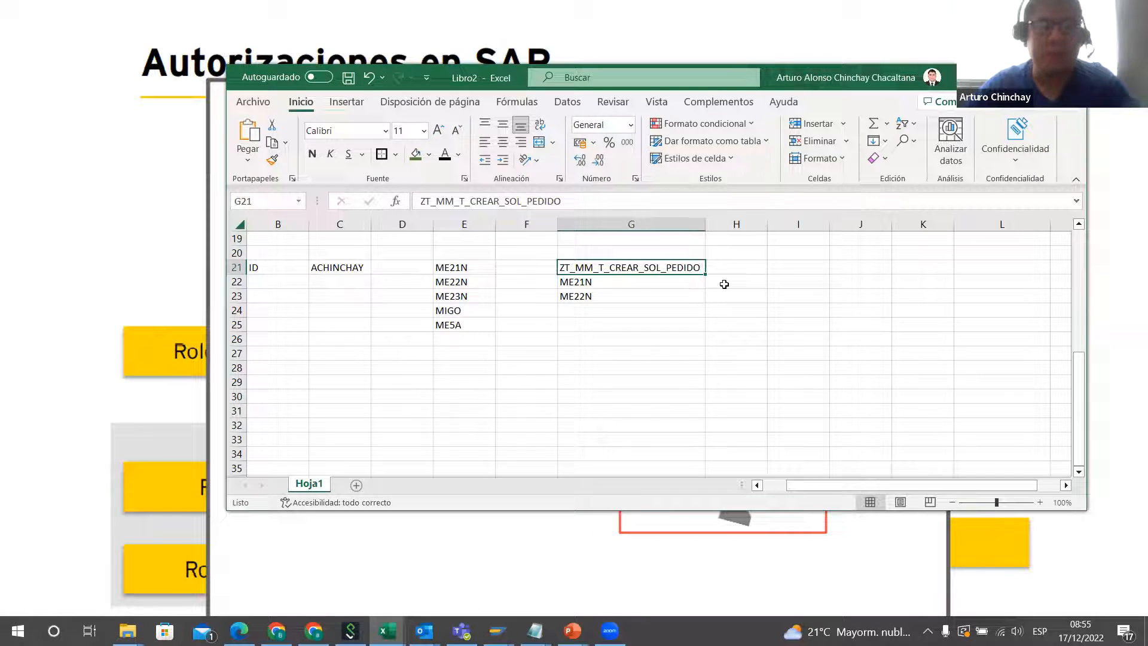
key("Right")
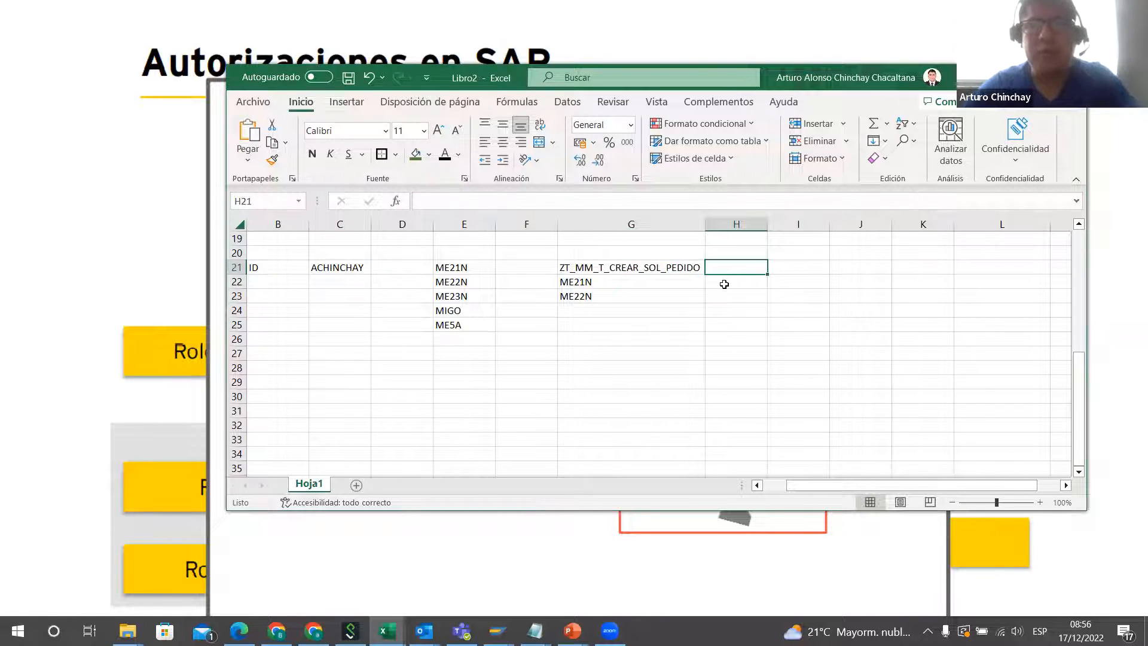
key("Right")
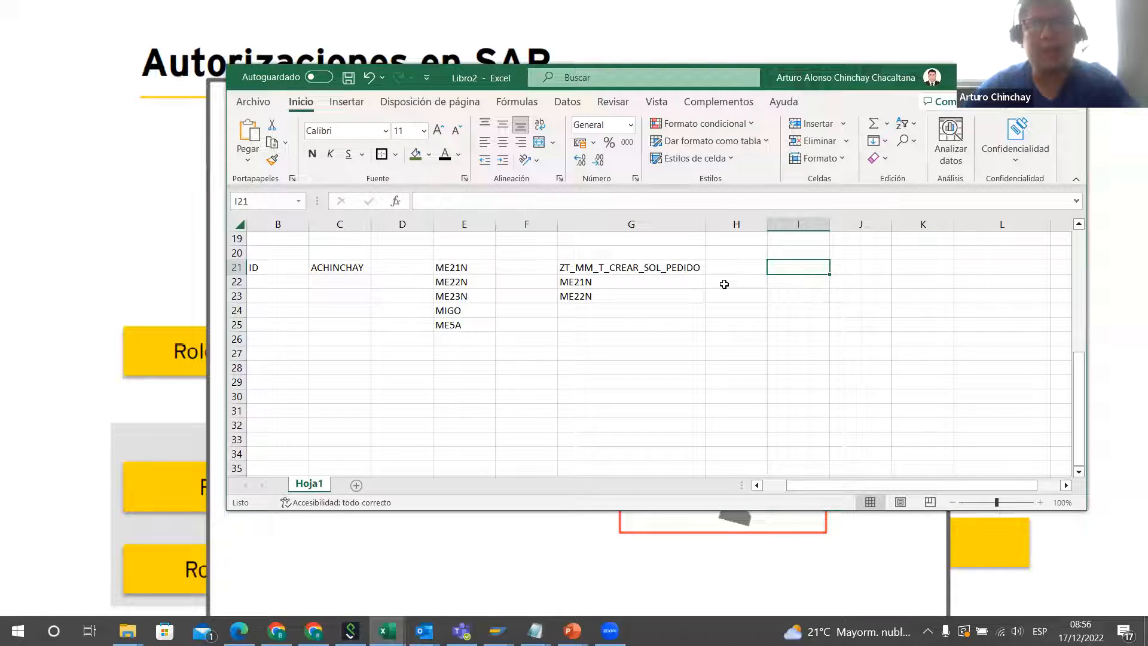
key("Left")
key("Left")
key("Left")
Step: Start a second role in I21 with the prefix ZR_, listing SOCIEDAD in I22 and CLASE DOCUMETO DE COMPRA in I23
key("Right")
key("Right")
key("Right")
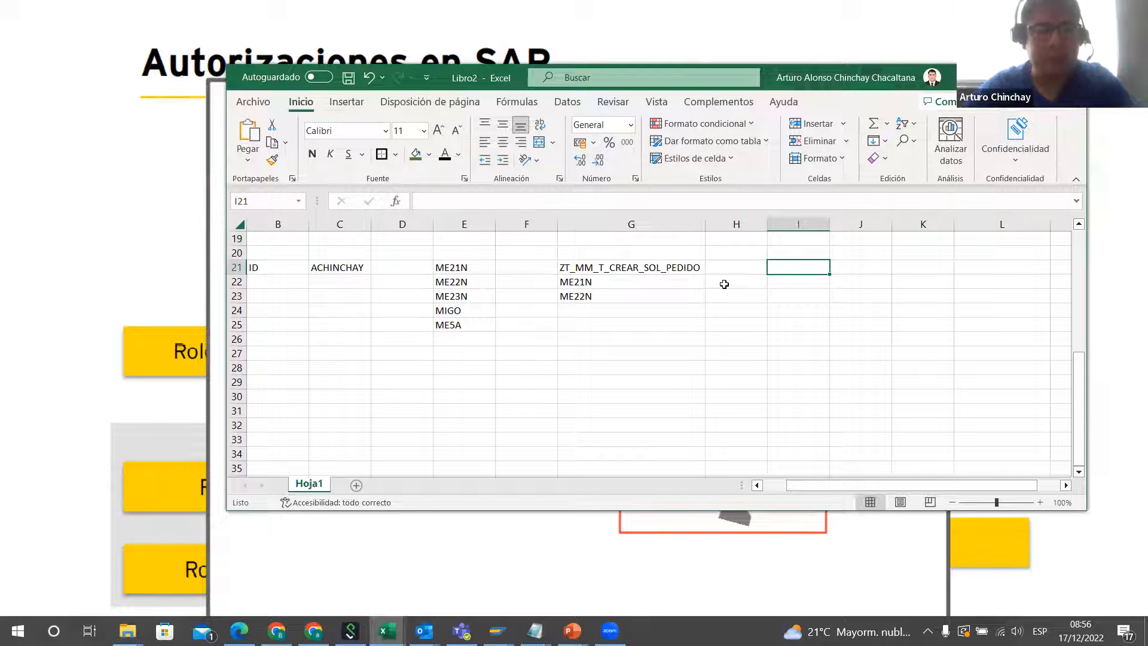
type("ZR_")
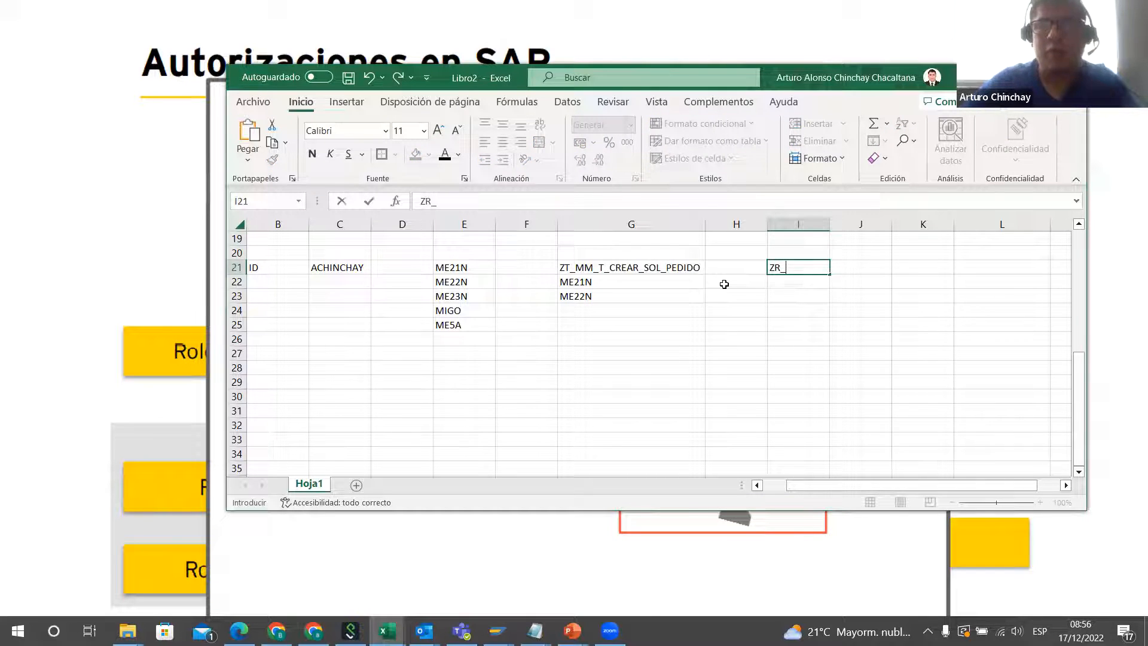
key("Return")
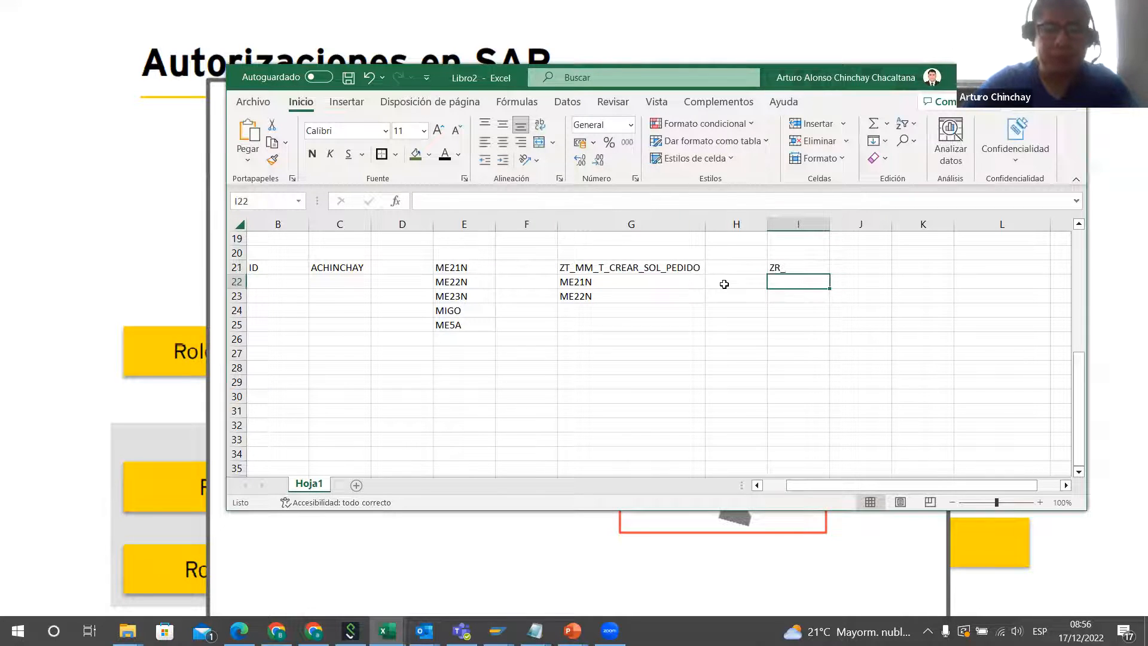
type("SOCIEDAD")
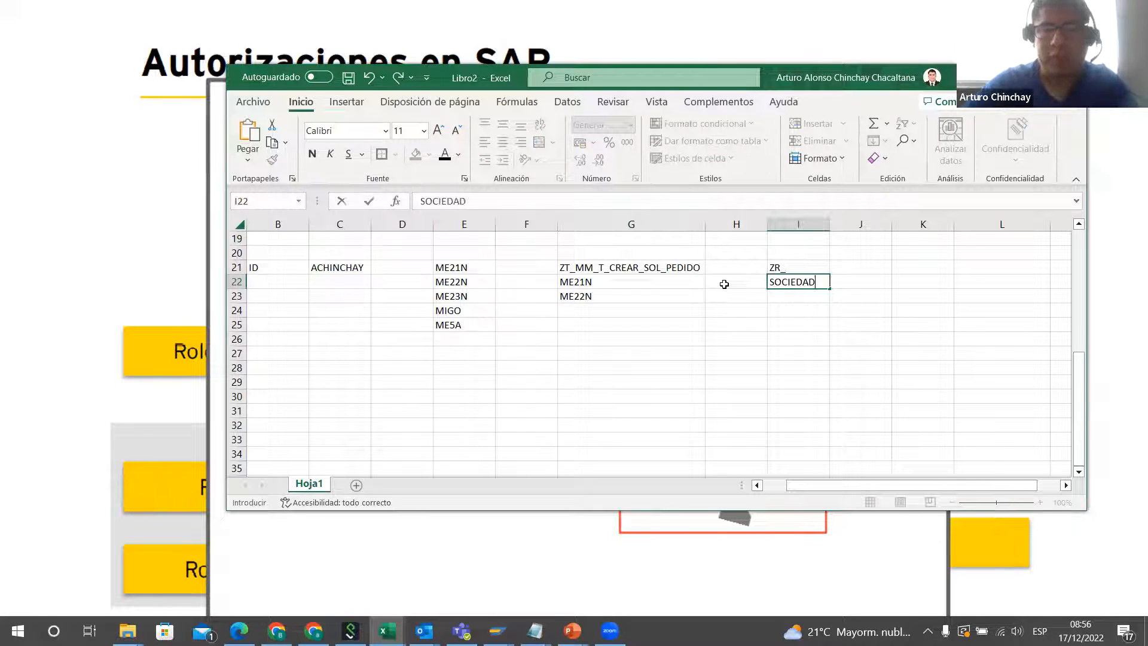
key("Return")
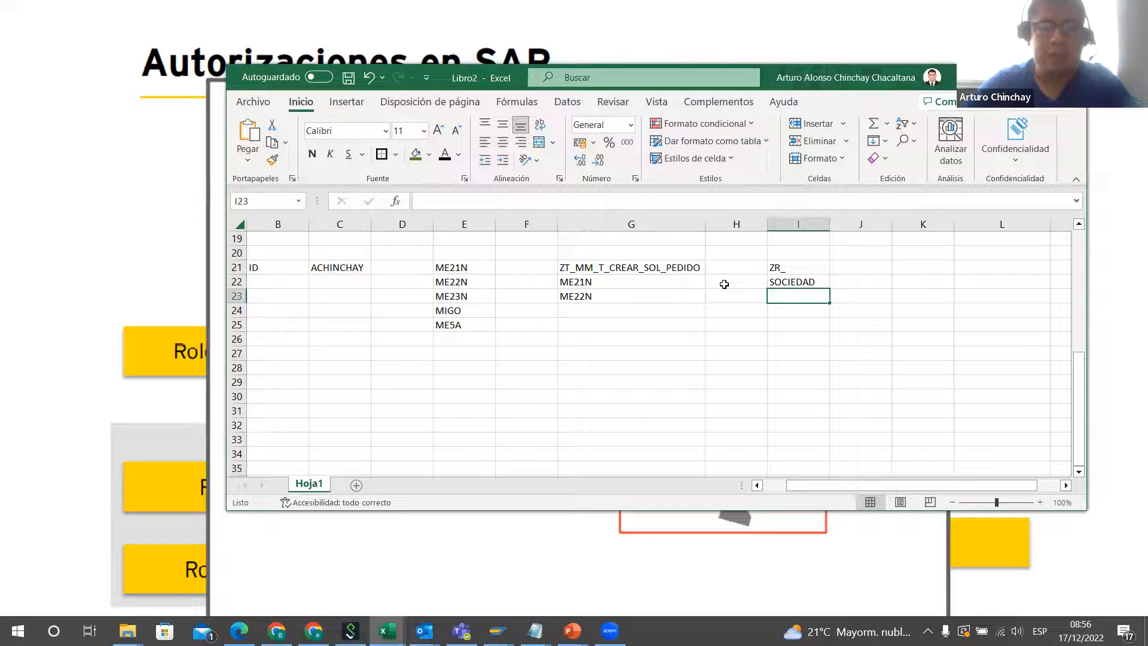
type("CLASE DOC")
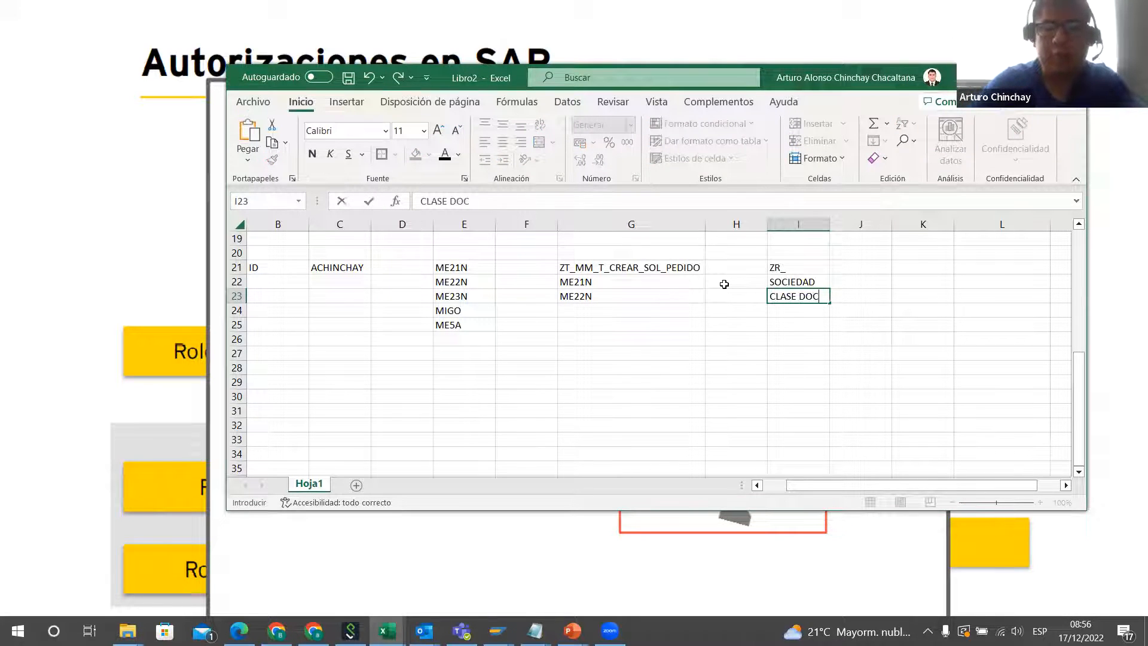
type("UMETO DE COMPRA")
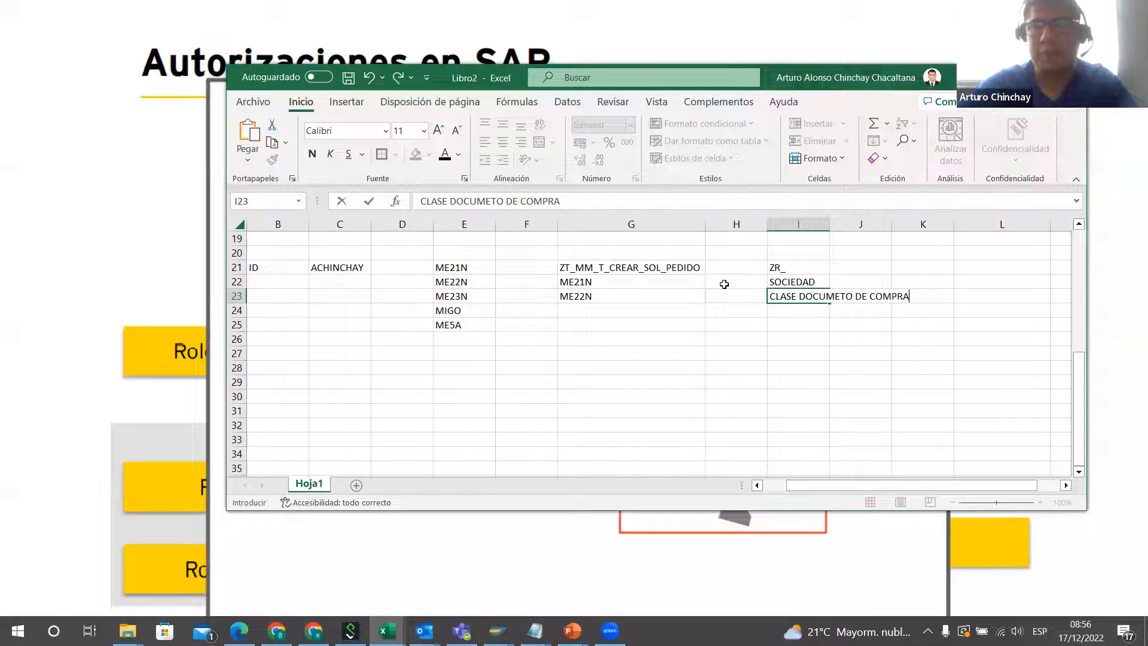
left_click_drag(706, 371, 708, 380)
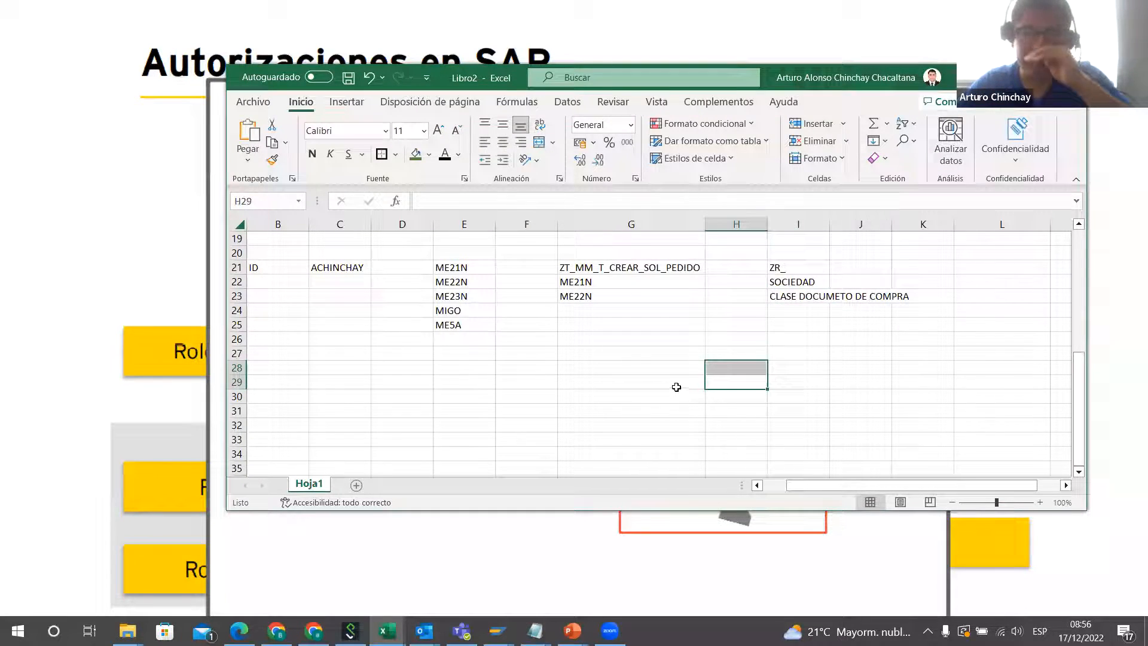
Step: Complete the role name in I21 as ZR_MM_CLASE_COMPRAS and fit column I's width to its contents
double_click(819, 267)
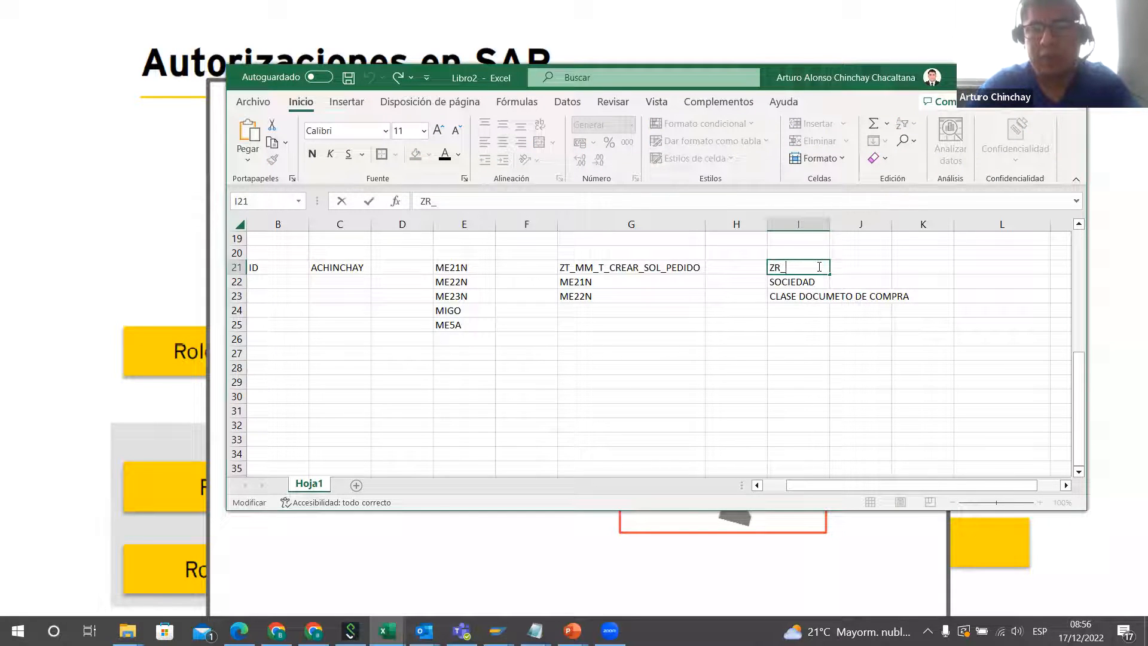
type("MM")
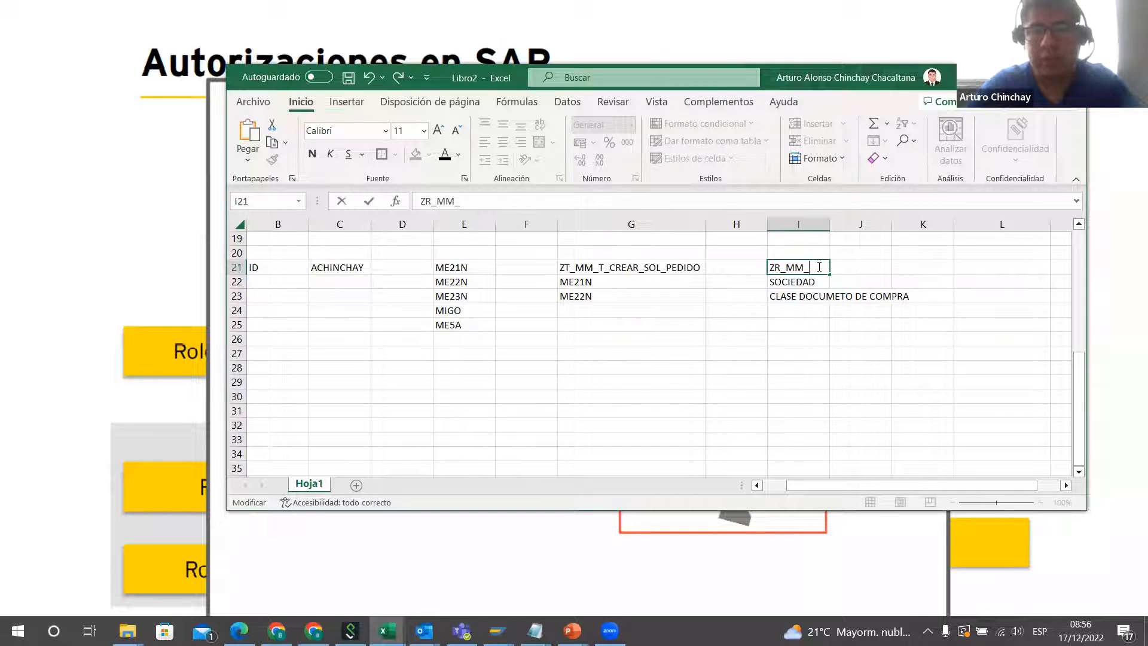
type("_")
type("CLA")
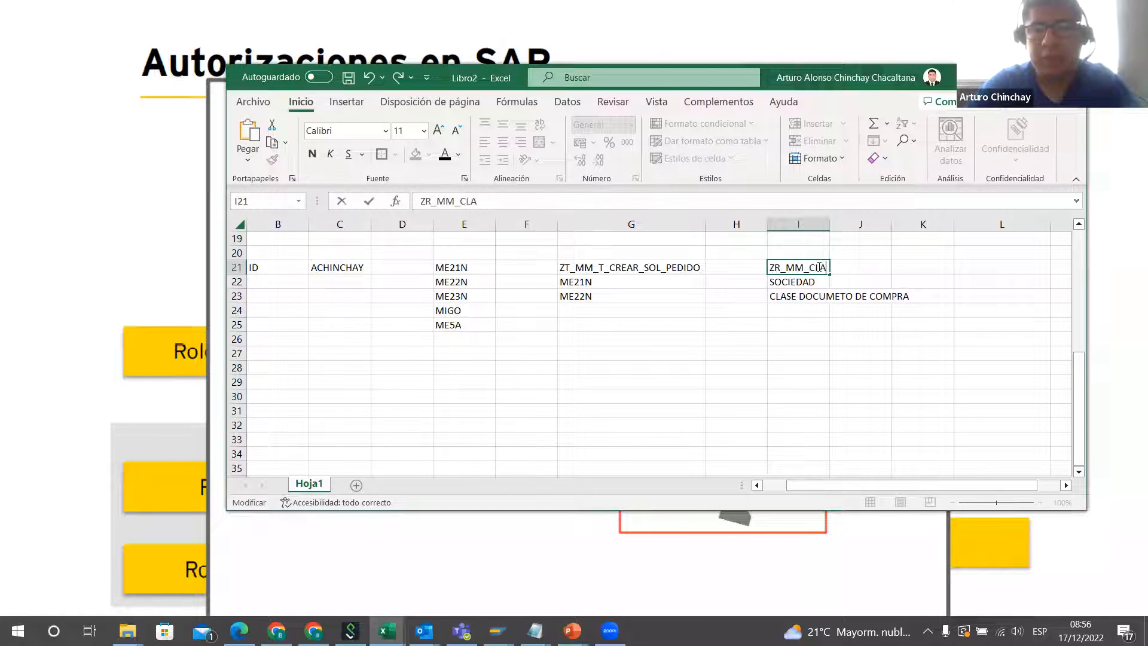
type("SE_COMPRAS")
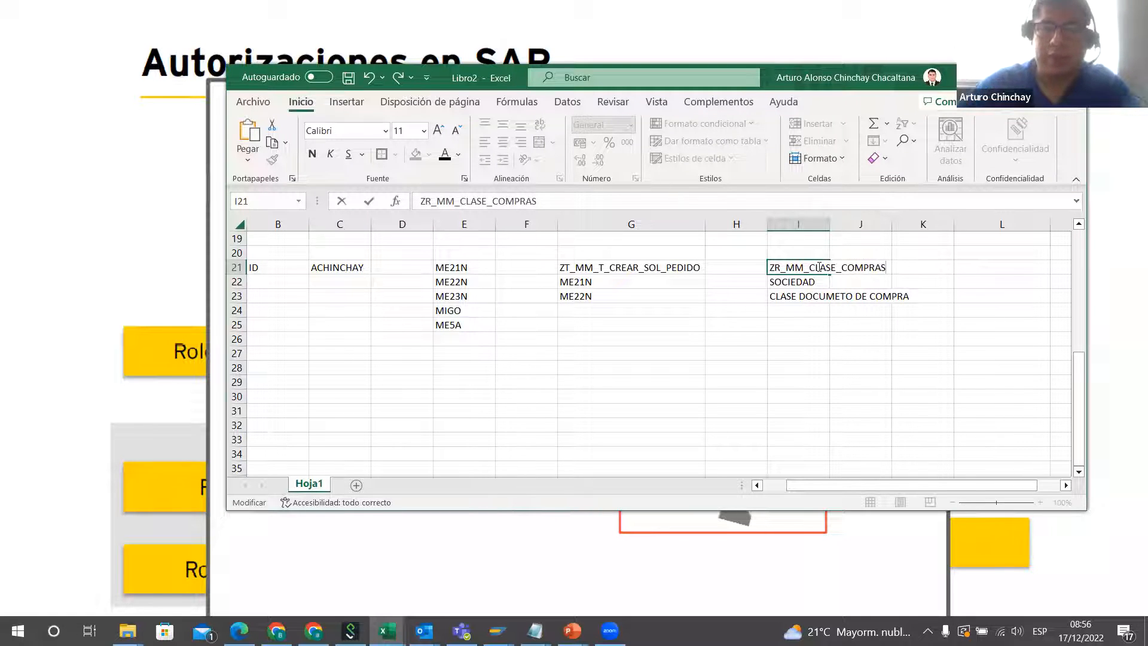
left_click(755, 353)
double_click(831, 225)
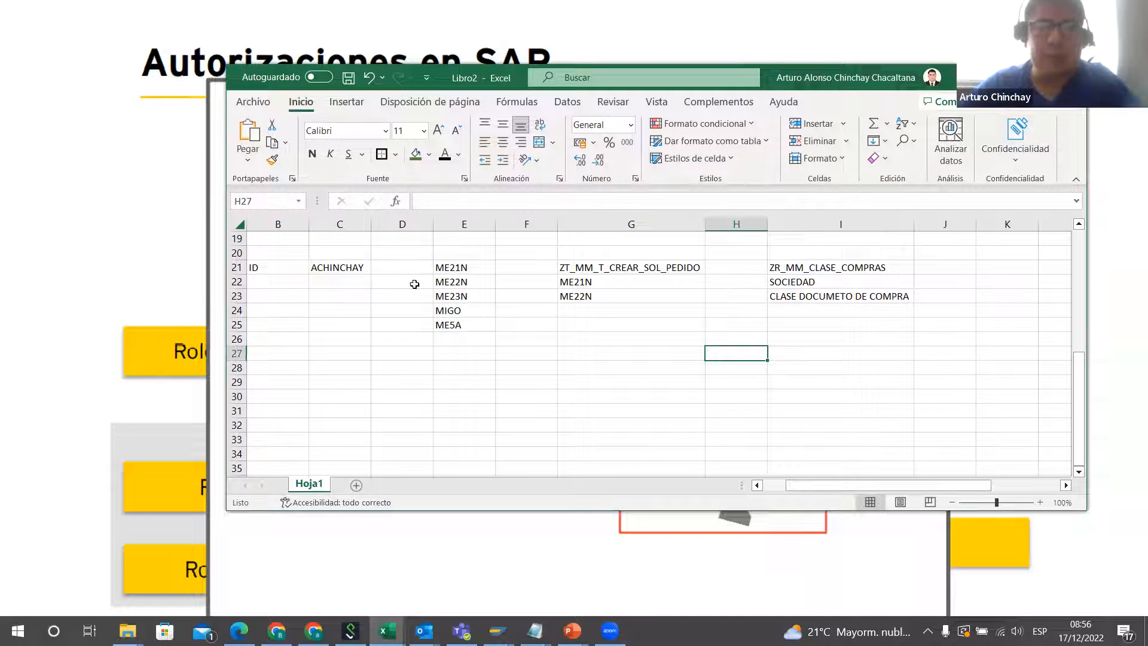
Step: Examine how the user ID in C21 relates to the transaction role in G21:G23 and the organizational-values role in I21:I23
left_click(649, 265)
left_click(818, 267)
left_click(671, 267)
left_click(347, 270)
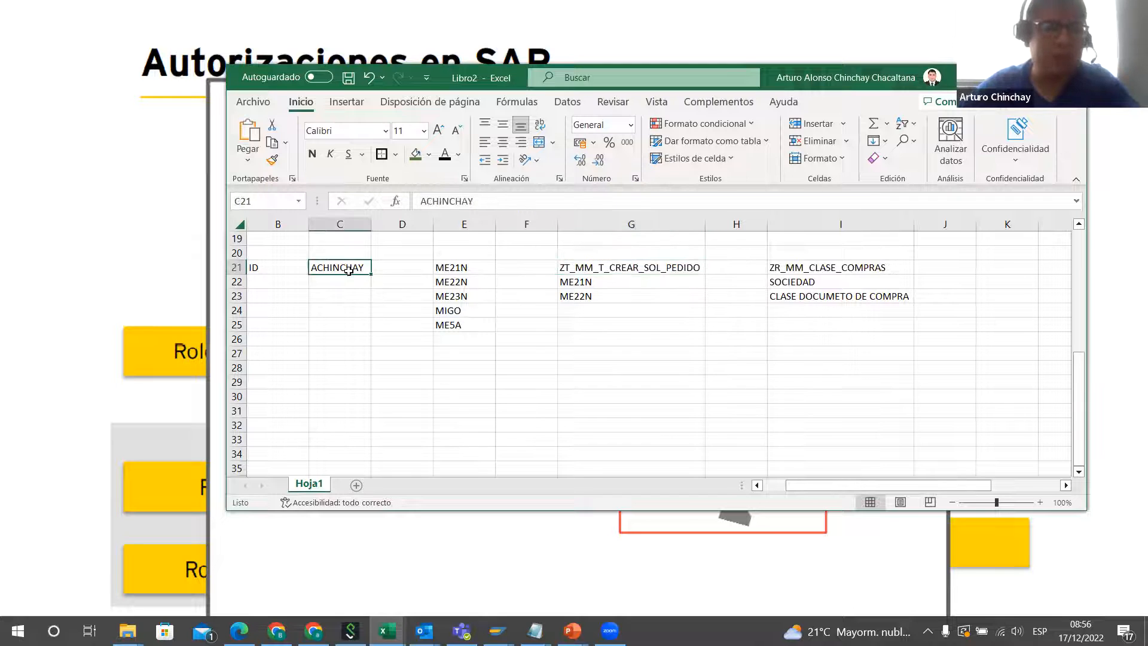
left_click(601, 268)
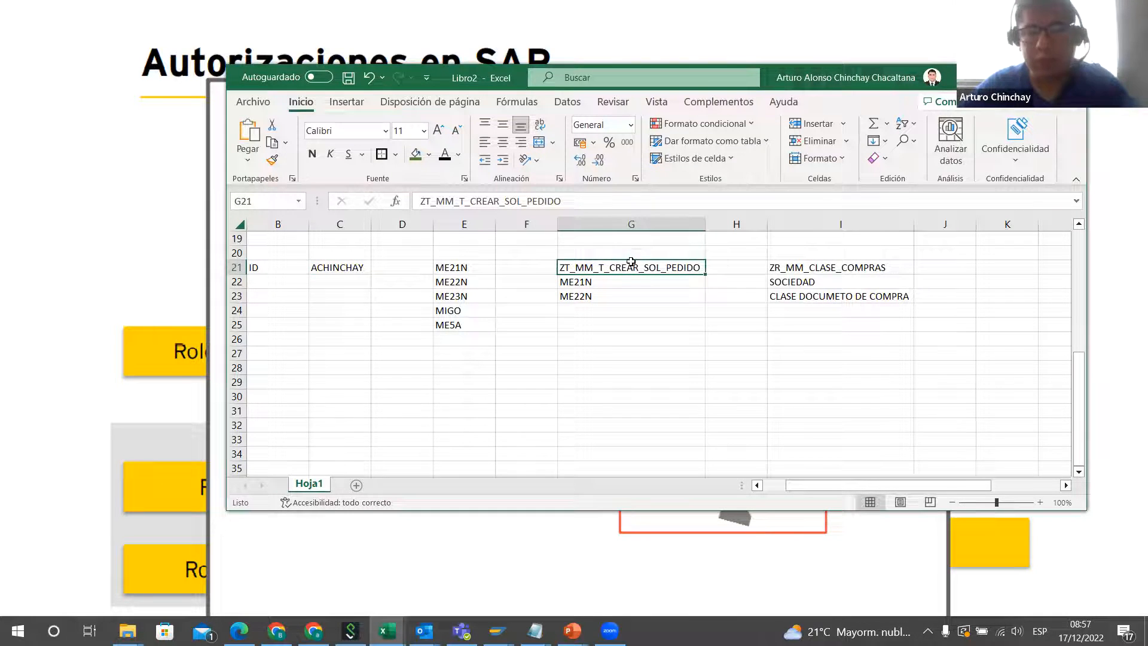
left_click(825, 265)
left_click(620, 273)
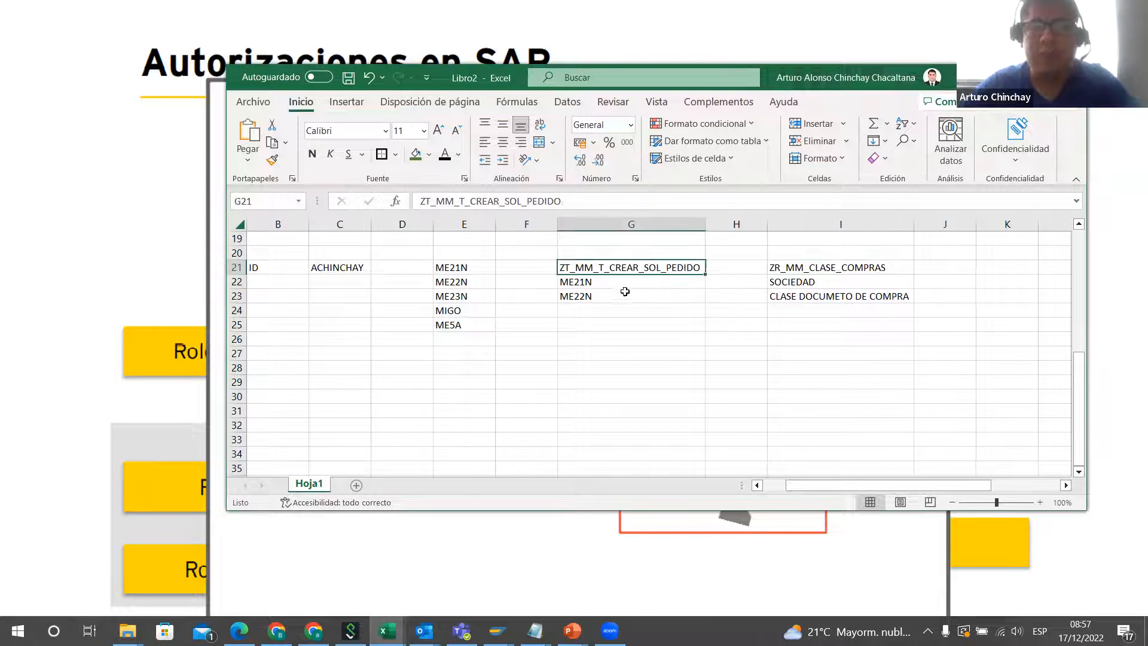
left_click_drag(587, 284, 589, 296)
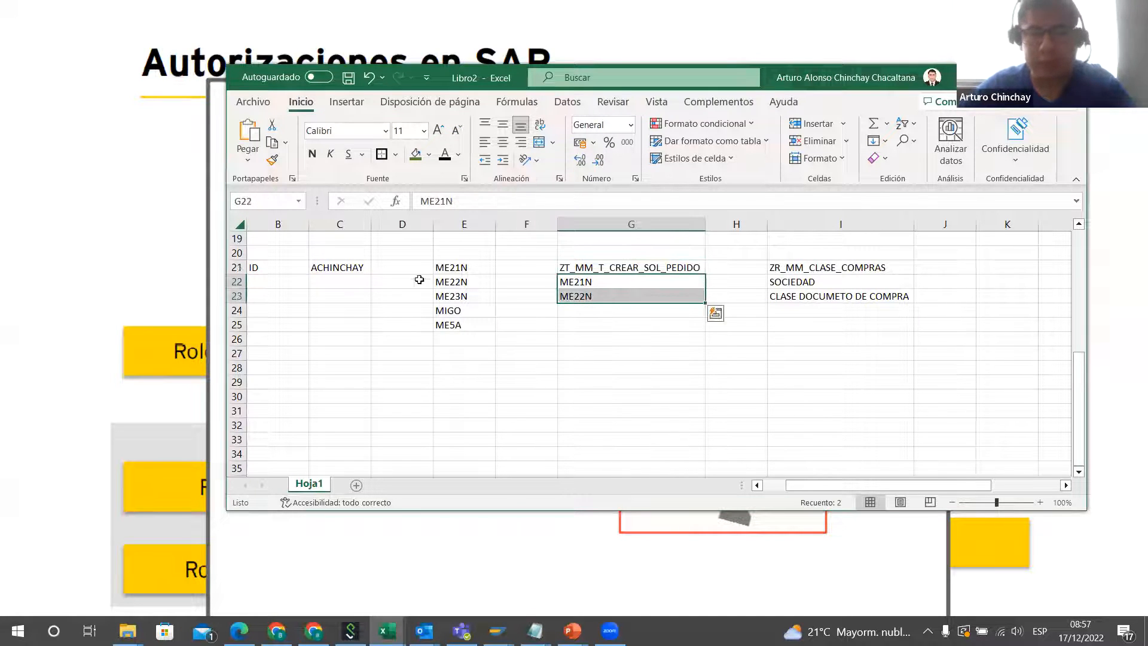
left_click(627, 283)
left_click(631, 300)
left_click(594, 267)
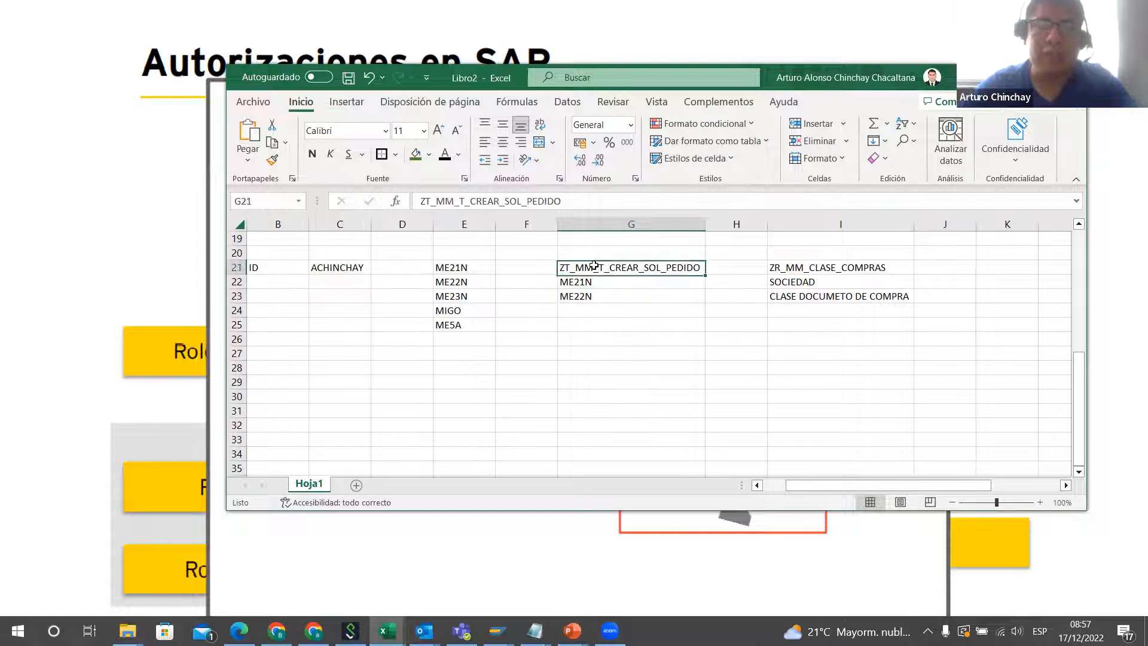
left_click(818, 267)
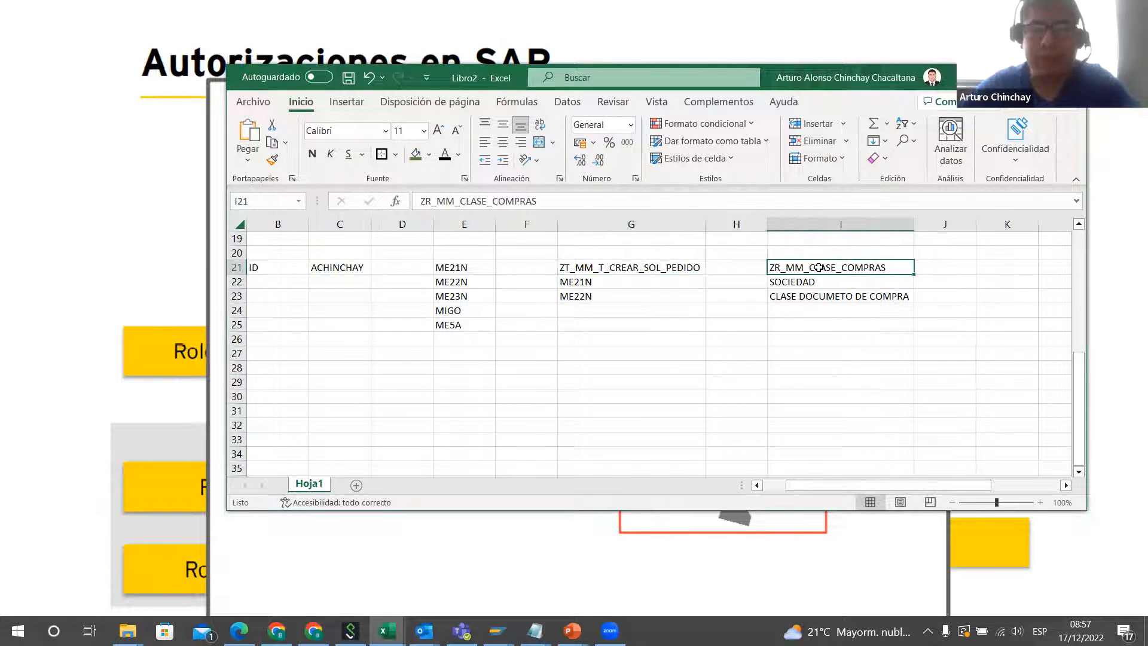
left_click(815, 280)
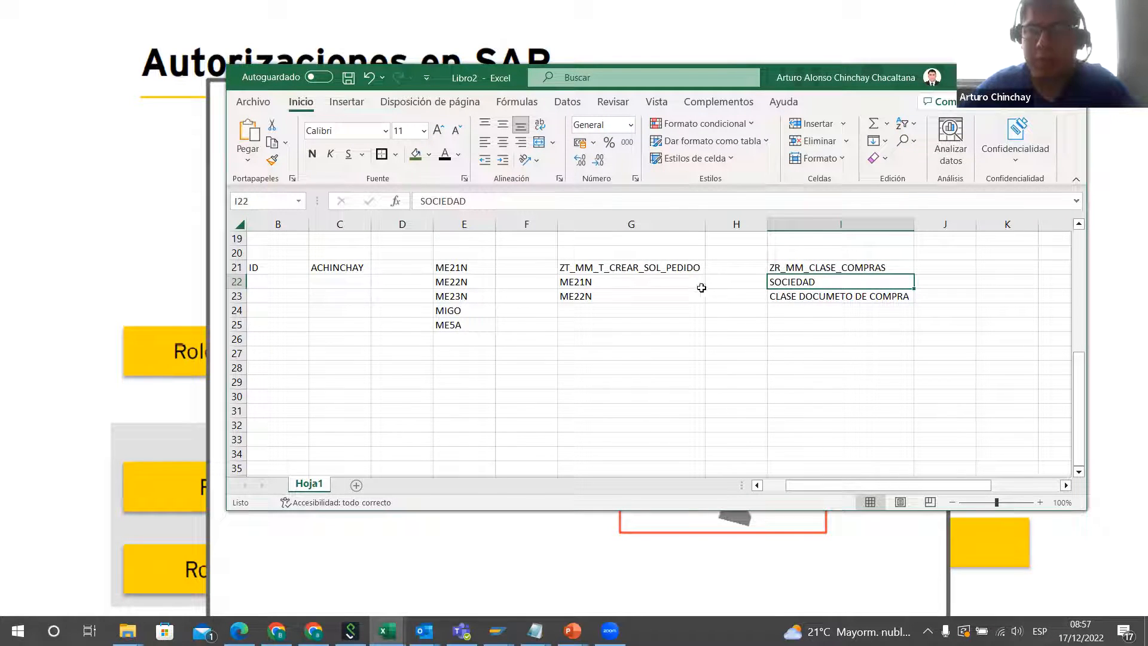
left_click_drag(638, 280, 640, 297)
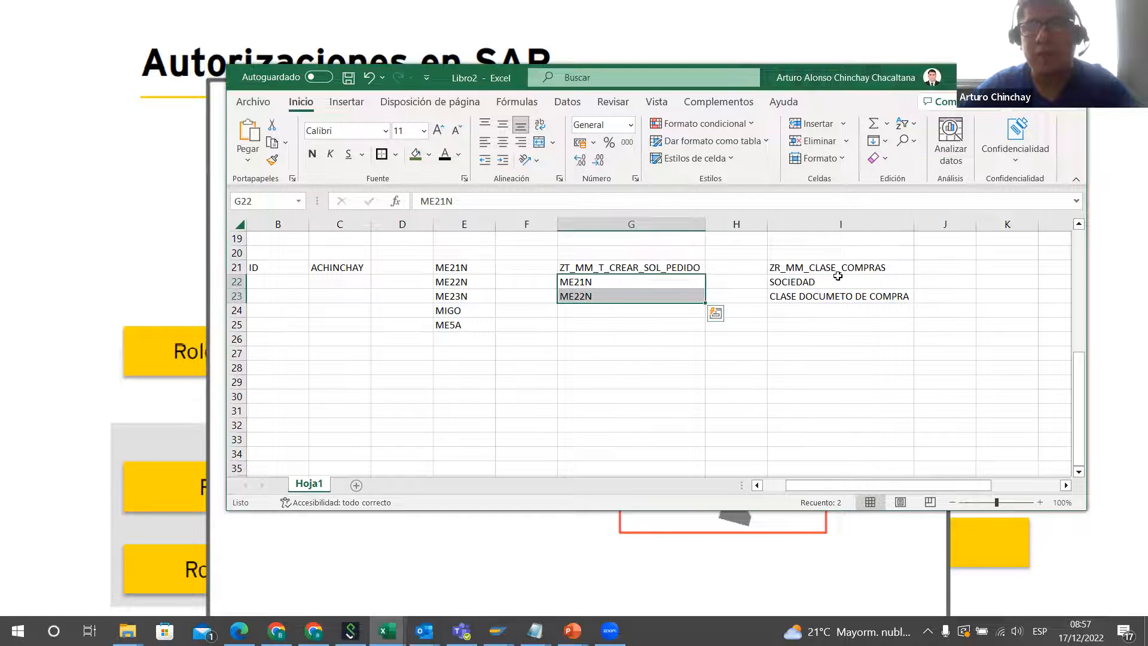
left_click(833, 278)
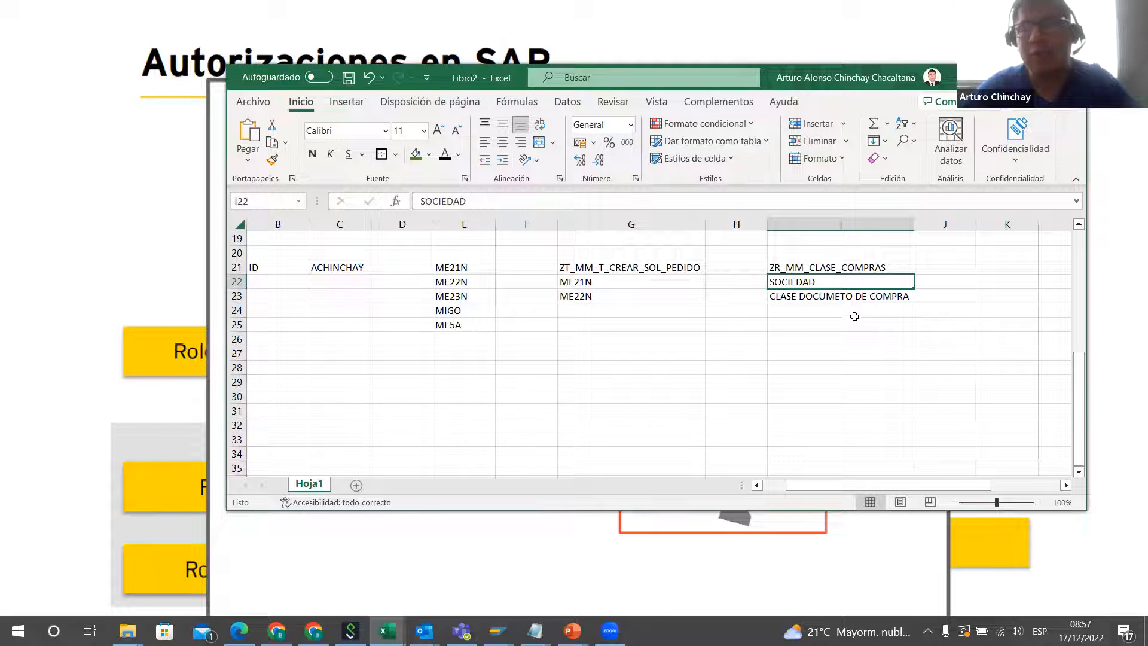
left_click(859, 297)
left_click(811, 282)
left_click(656, 345)
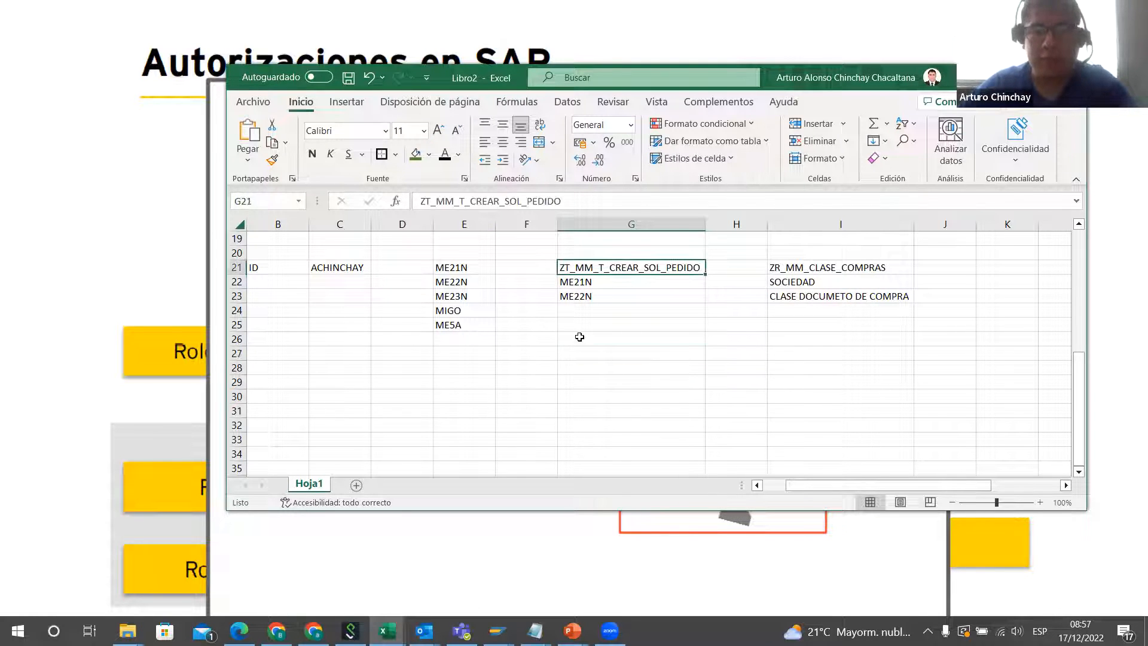
Step: Copy the user ID from C21 into C31 to begin a role assignment example
left_click(332, 269)
key("ctrl+c")
left_click(340, 325)
left_click(340, 411)
key("ctrl+v")
Step: Copy the transaction role name ZT_MM_T_CREAR_SOL_PEDIDO from G21 into E31, in the user's row
left_click(634, 268)
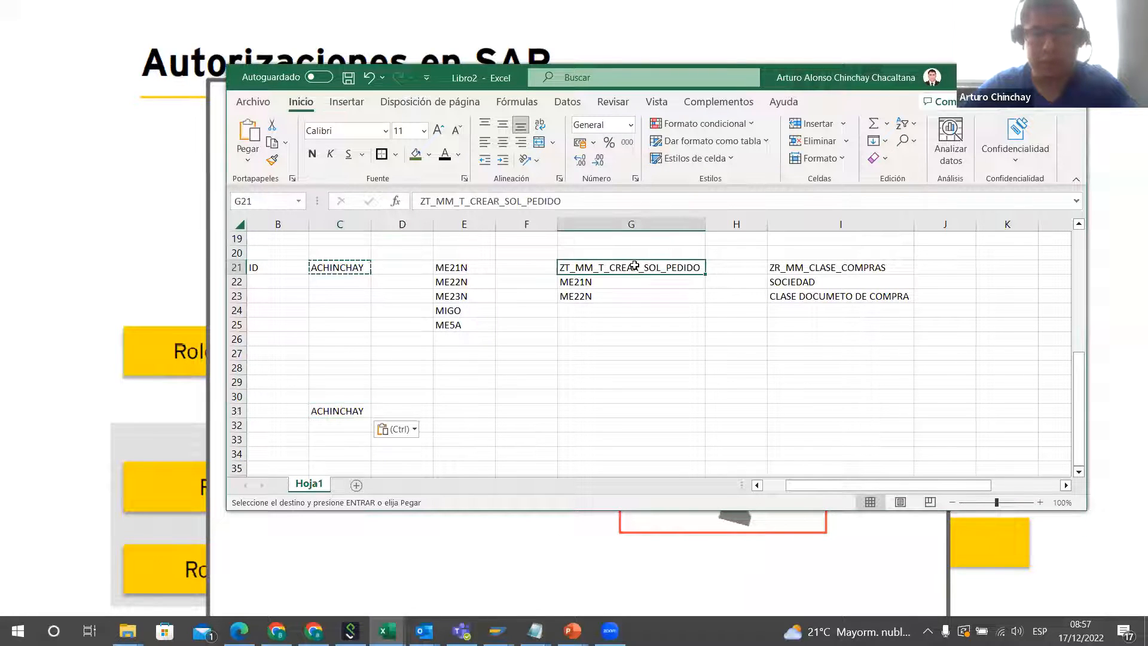
key("ctrl+c")
left_click(469, 409)
key("ctrl+v")
Step: Copy the role name ZR_MM_CLASE_COMPRAS from I21 into E32 and fit column E's width to its contents
left_click(786, 269)
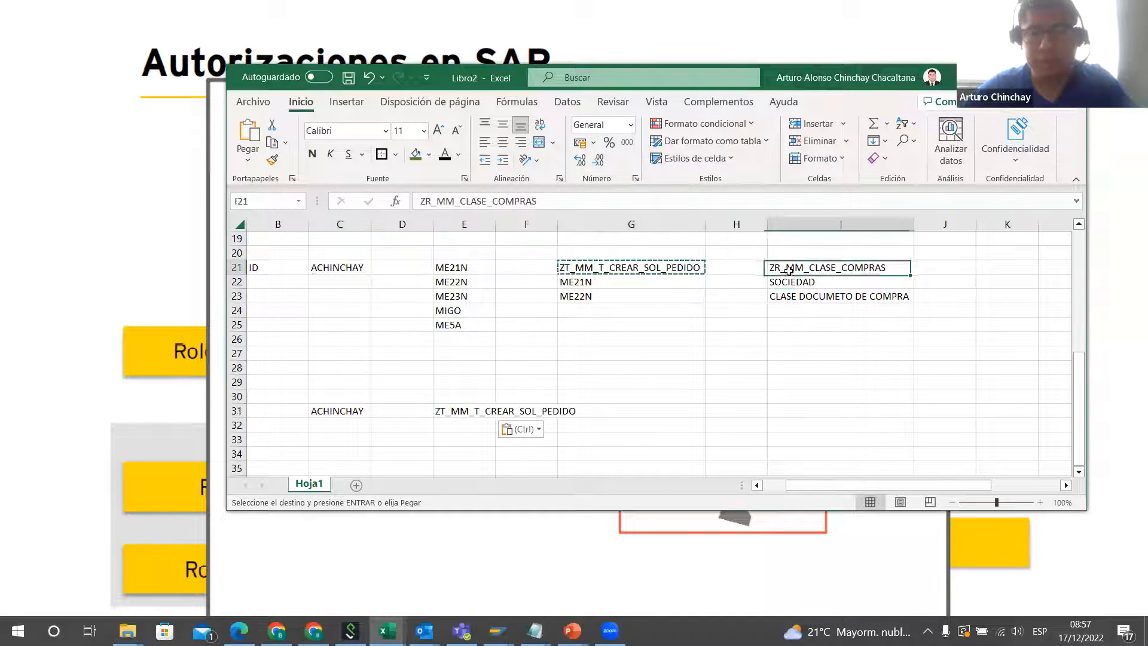
key("ctrl+c")
left_click(488, 425)
key("ctrl+v")
left_click(506, 383)
double_click(495, 224)
left_click(322, 424)
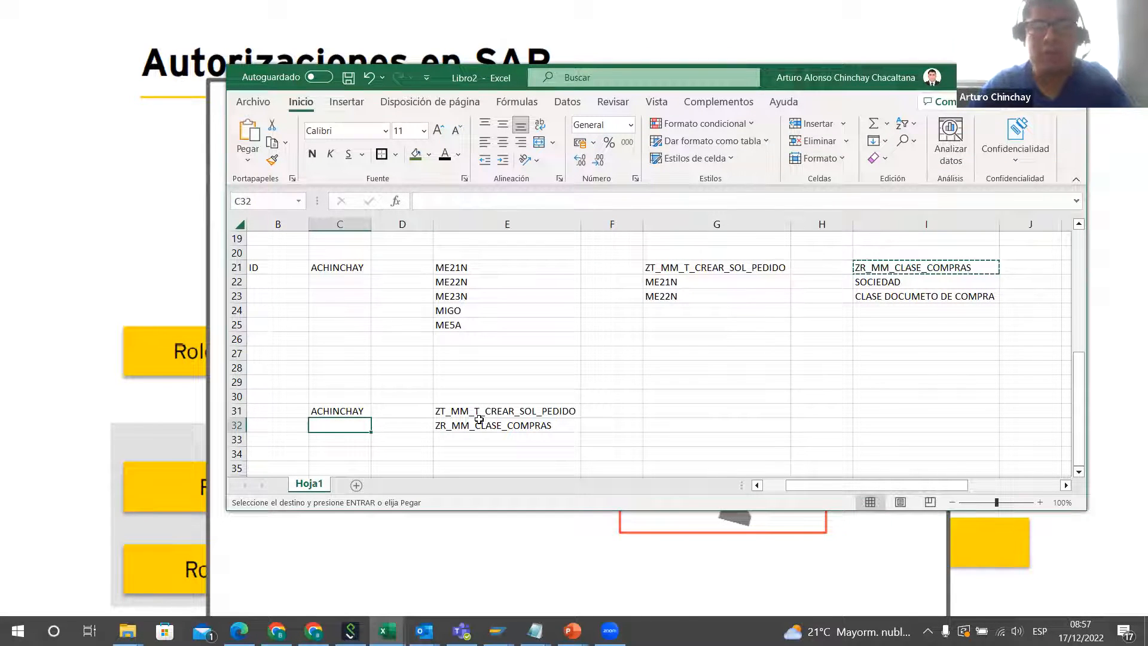
Step: Review the two roles assigned to the user in E31:E32 against the transaction list starting in E21
left_click_drag(469, 268, 509, 282)
left_click(529, 426)
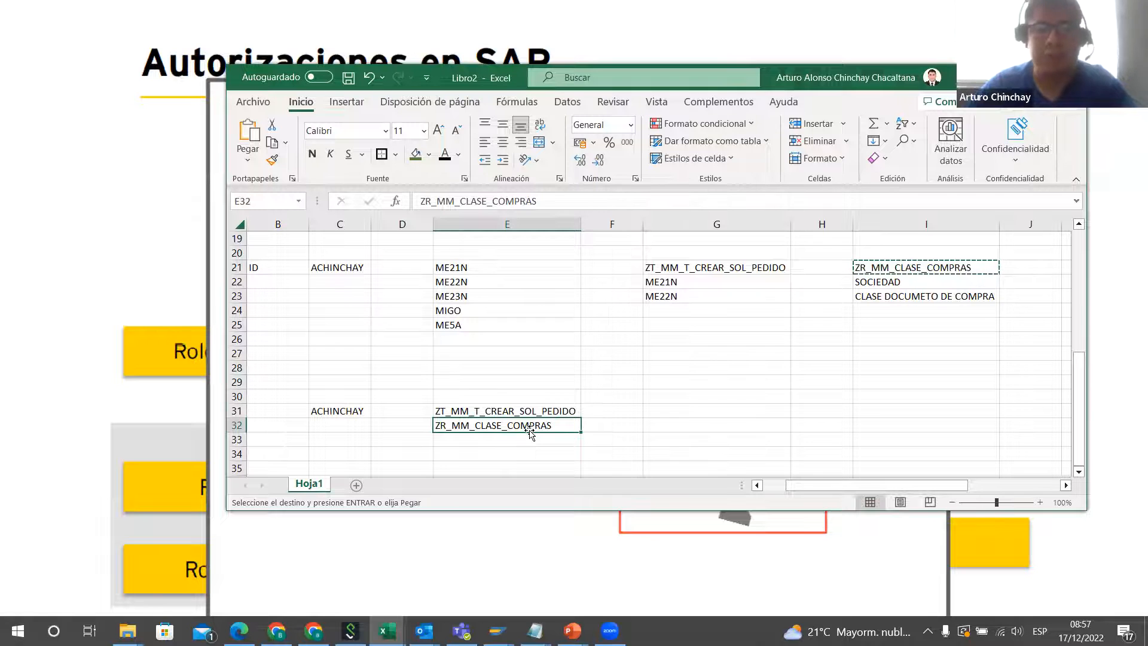
left_click(540, 413)
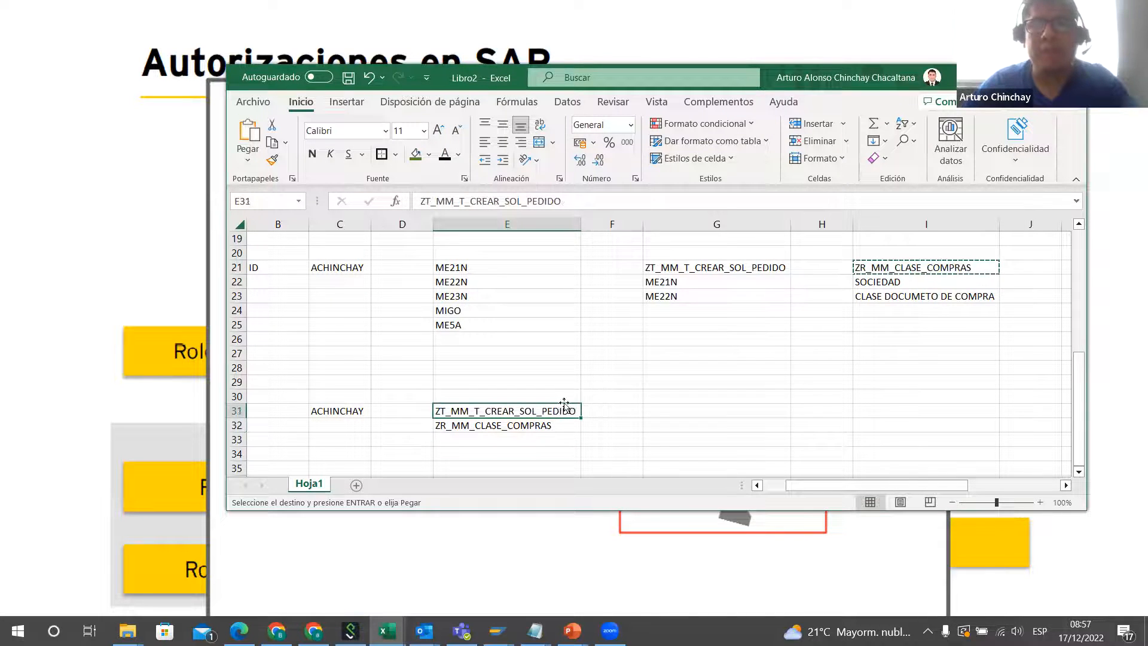
scroll(577, 409, "down", 1)
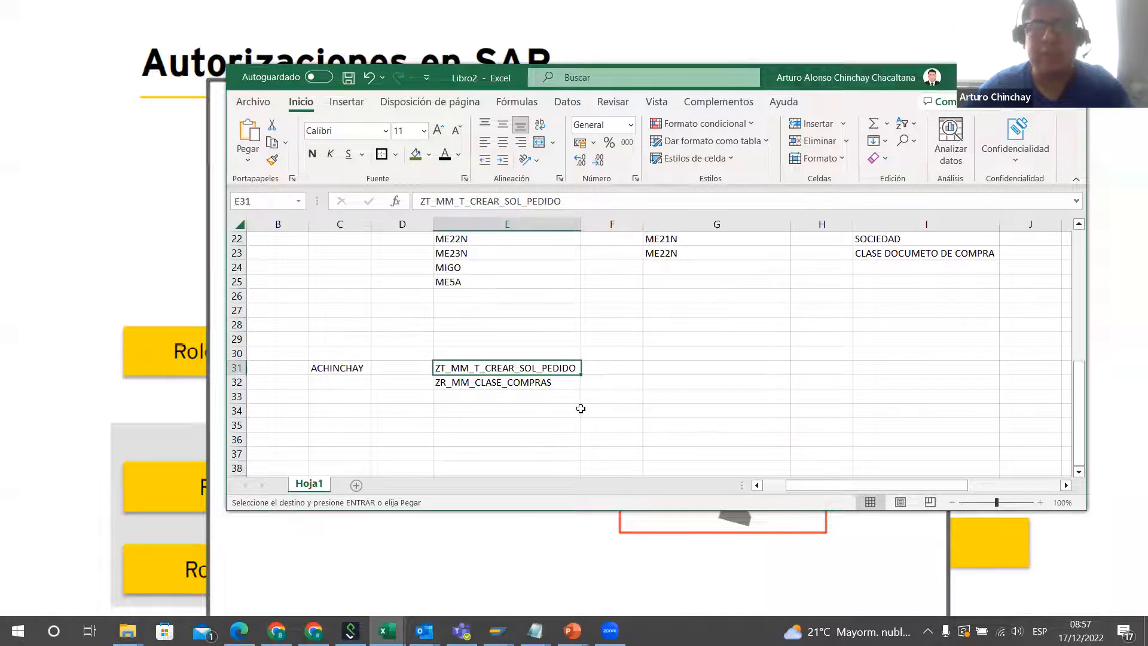
scroll(503, 408, "down", 2)
left_click(469, 313)
key("Down")
key("Down")
key("Down")
key("Down")
key("Down")
key("Down")
key("Down")
scroll(571, 367, "up", 4)
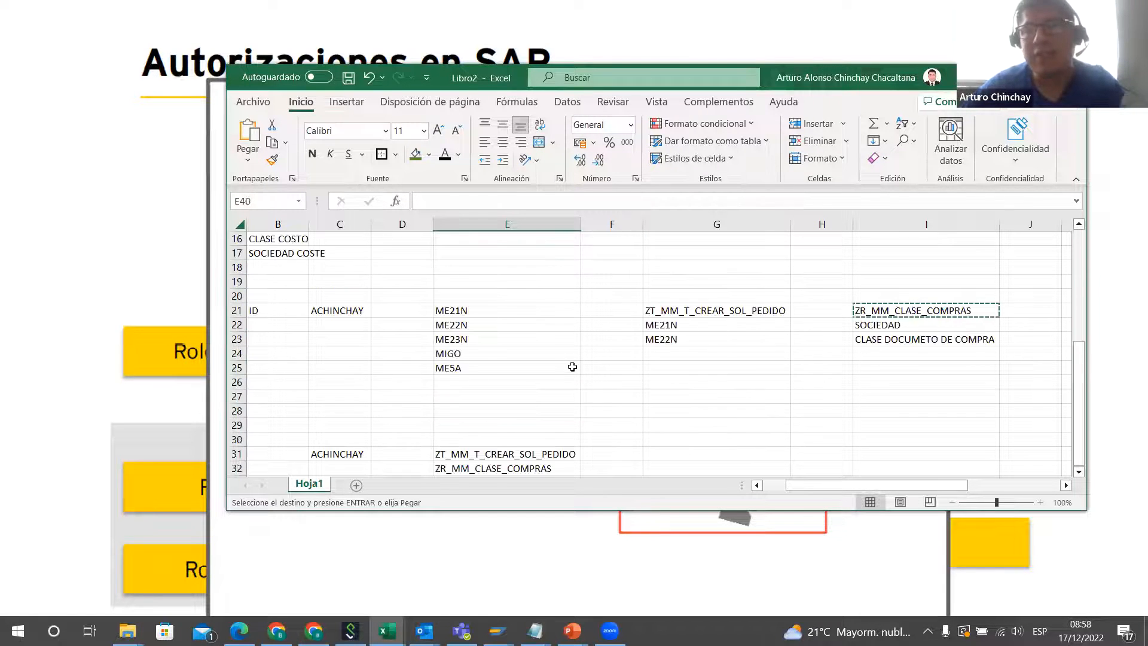
scroll(572, 365, "down", 2)
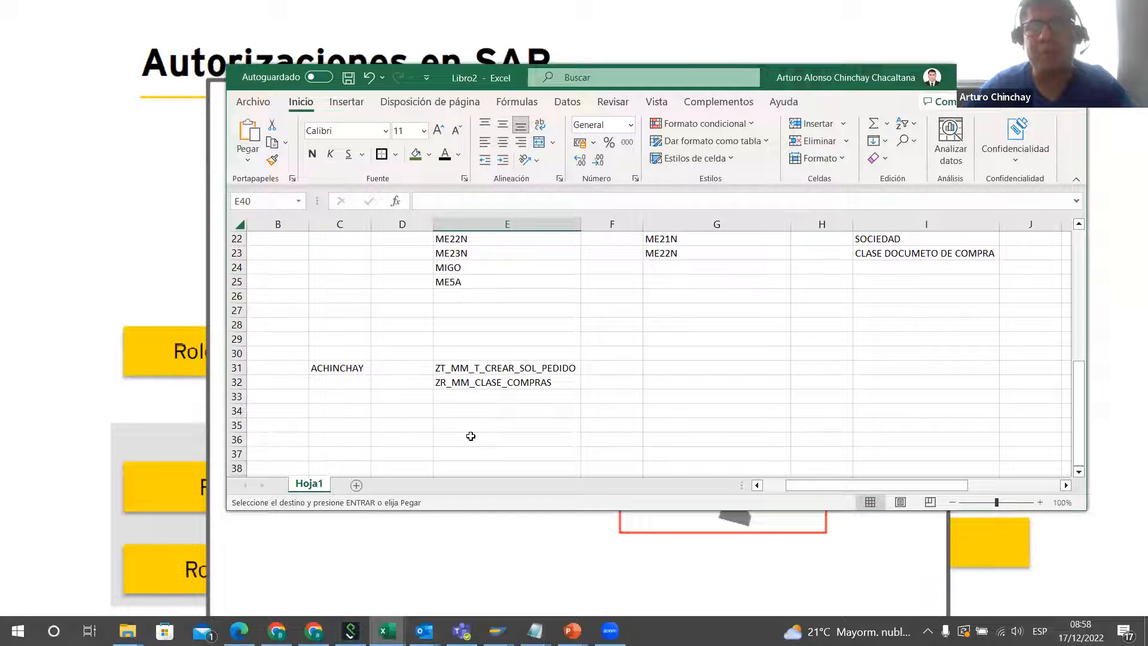
left_click(486, 396)
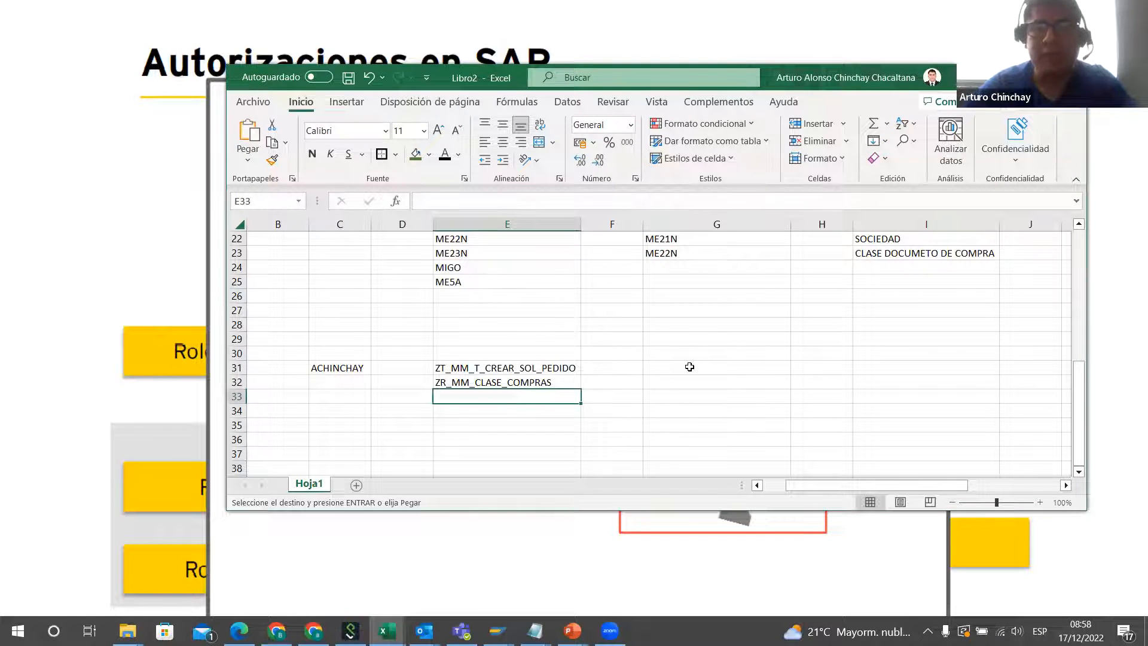
left_click(715, 354)
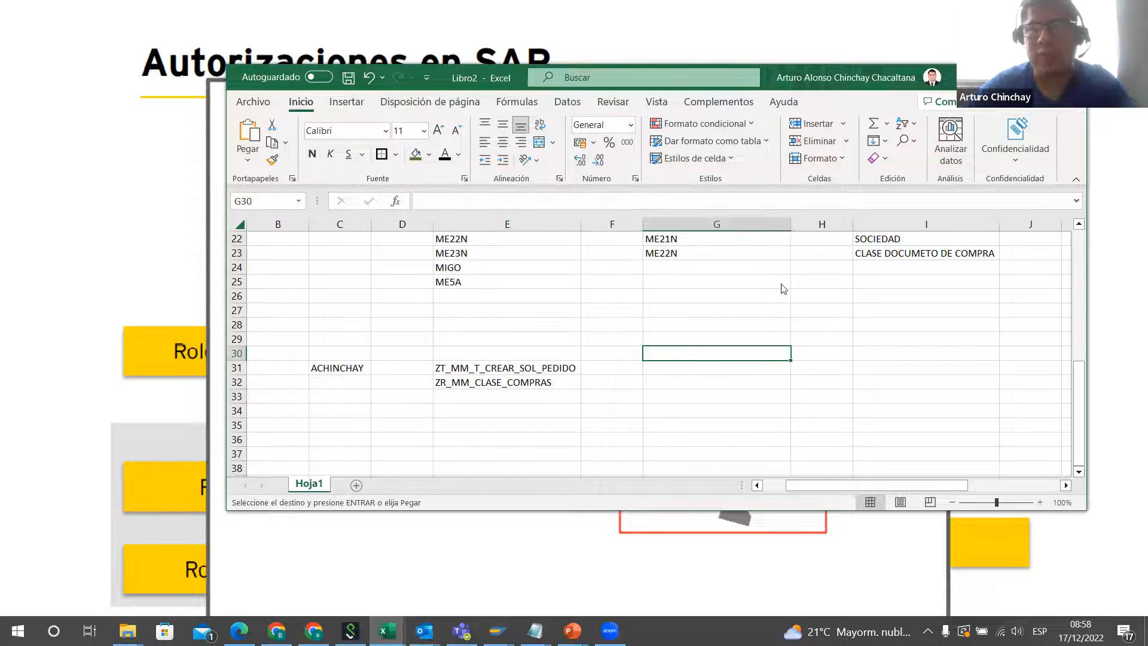
Step: Compare the Rol Compuesto slide in the PowerPoint slideshow with the roles listed in E31:E32 of the Excel worksheet
key("alt+Tab")
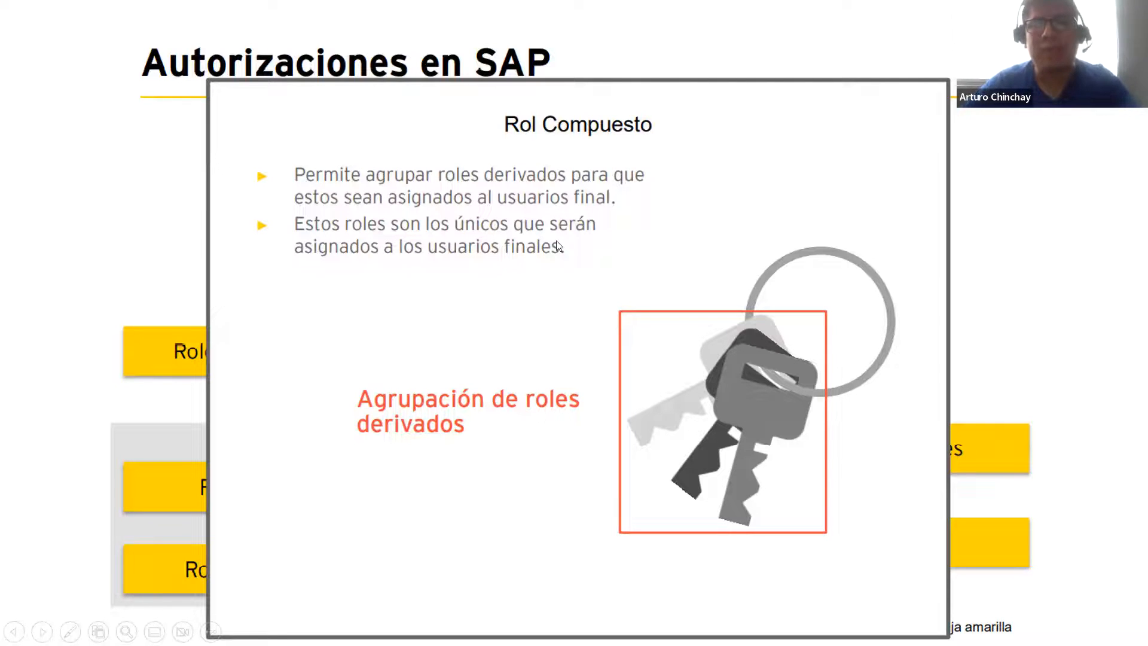
key("alt+Tab")
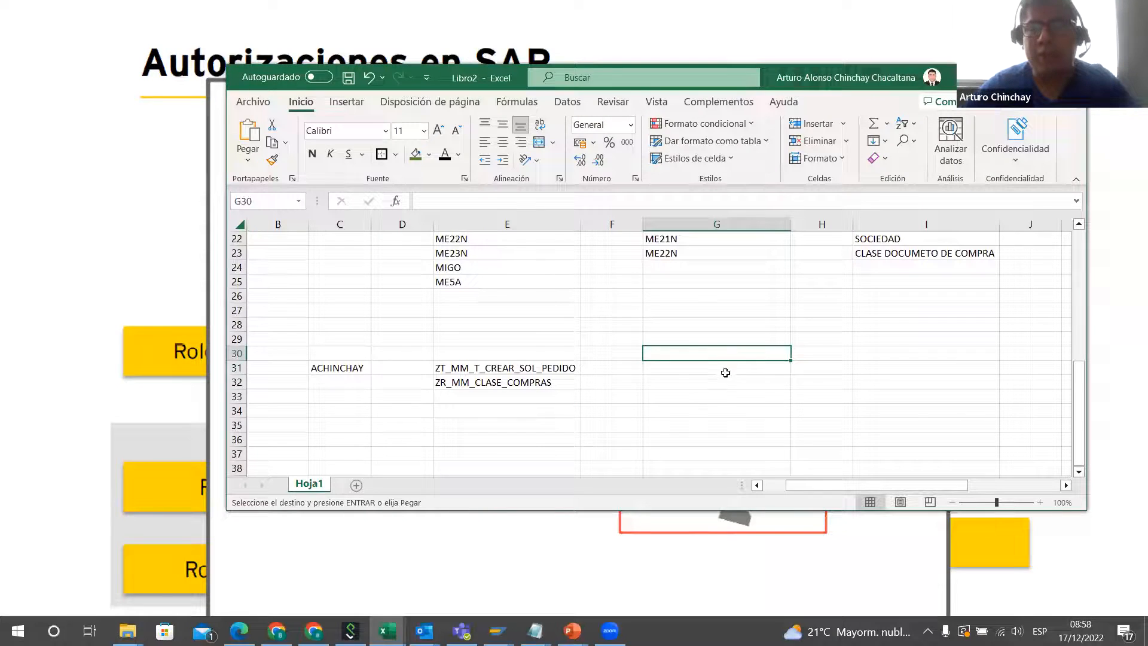
left_click(515, 373)
left_click_drag(515, 375, 514, 383)
left_click(475, 241)
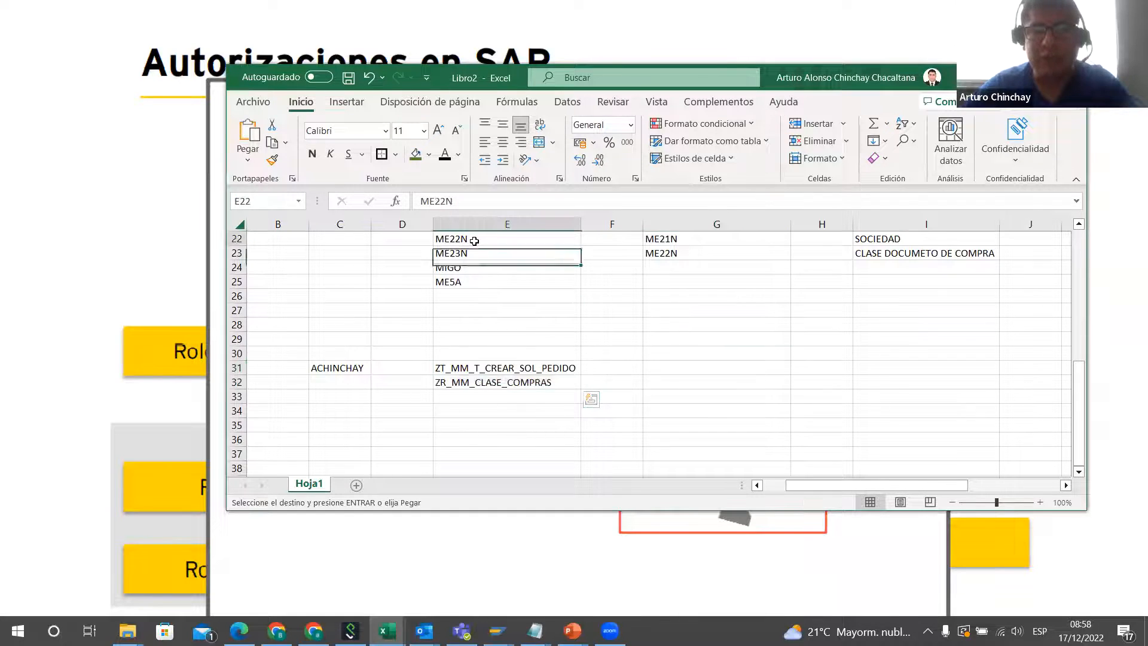
scroll(510, 274, "up", 1)
scroll(488, 328, "down", 2)
left_click_drag(488, 328, 491, 342)
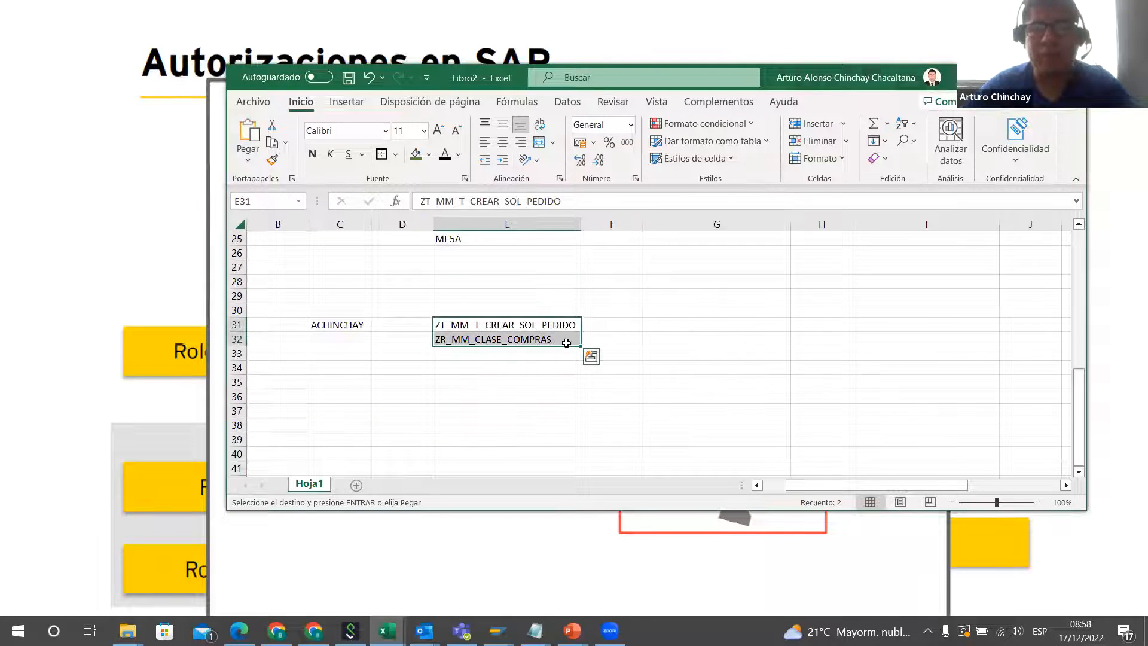
left_click(730, 307)
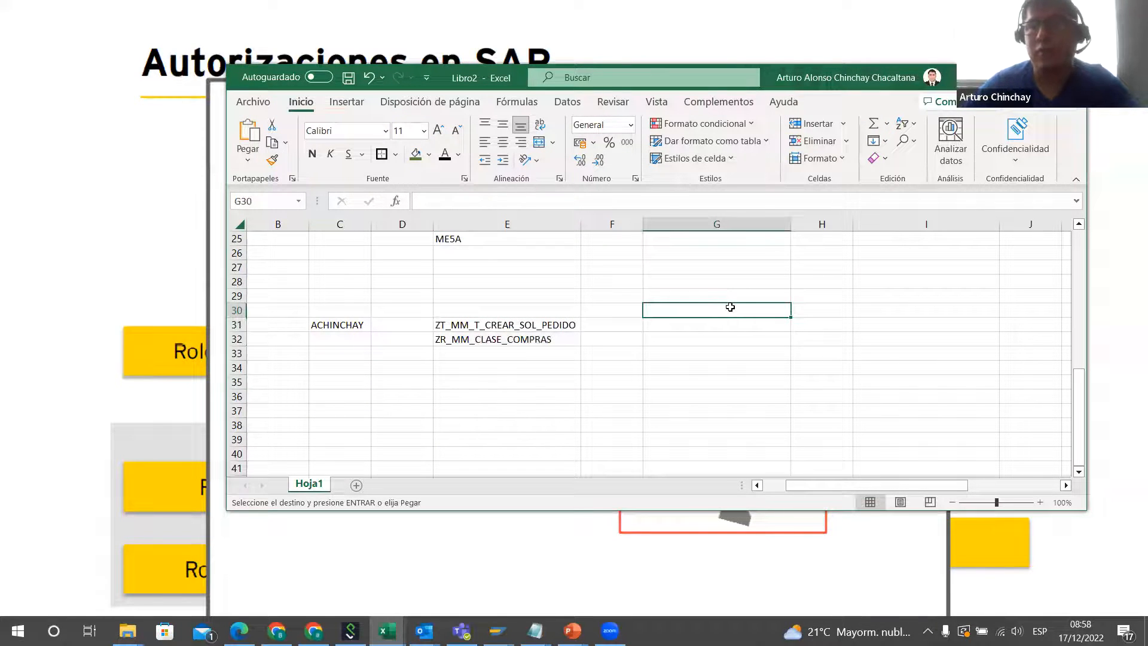
key("alt+Tab")
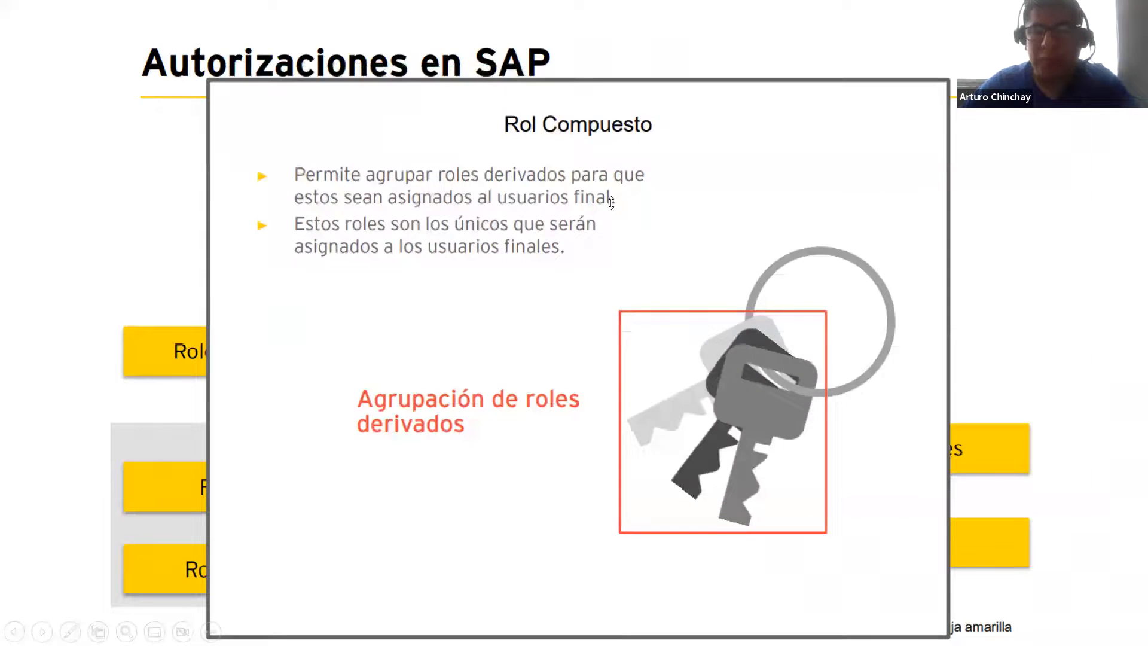
key("alt+Tab")
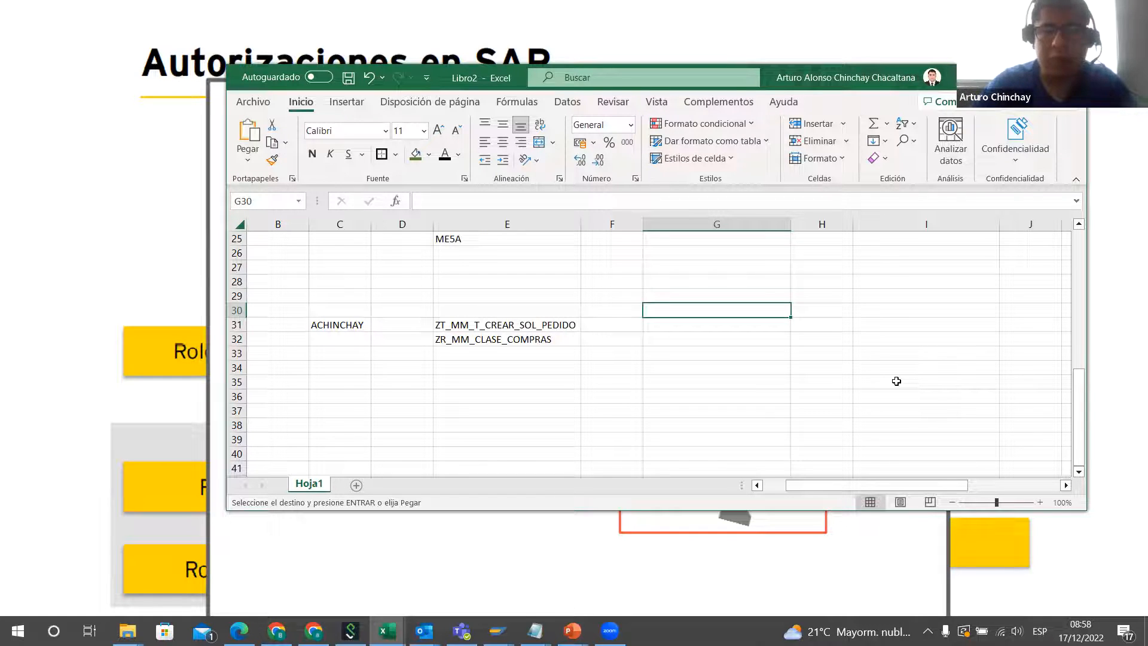
Step: Enter the composite role name ZF_GAB_COMPRADOR in cell G30
type("ZC")
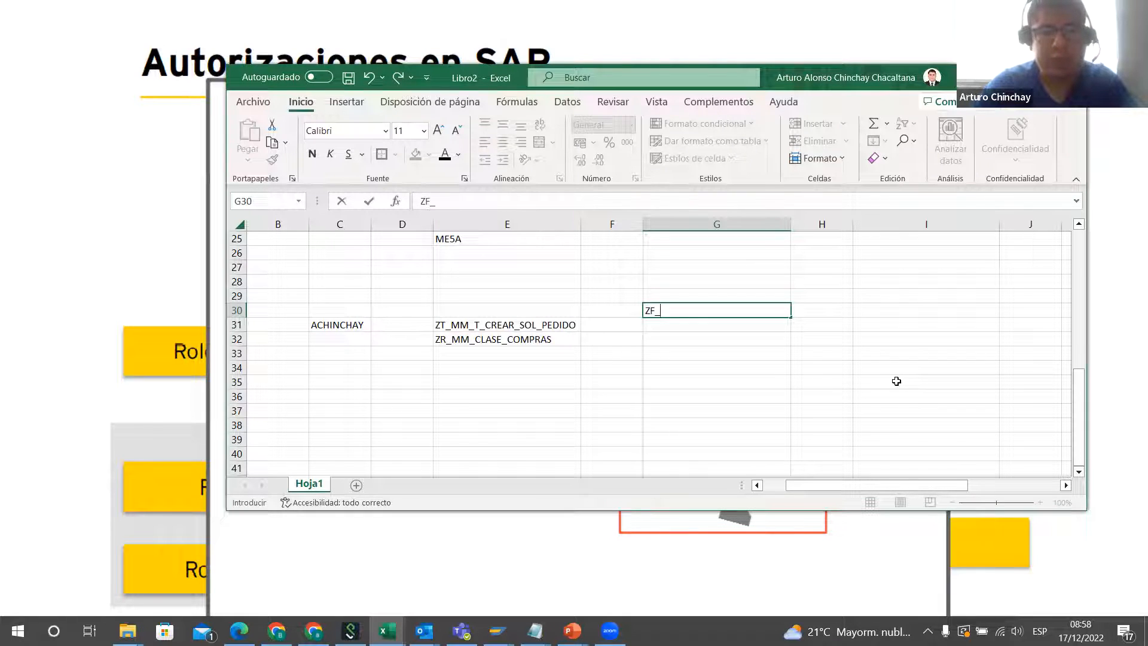
type("GSI_")
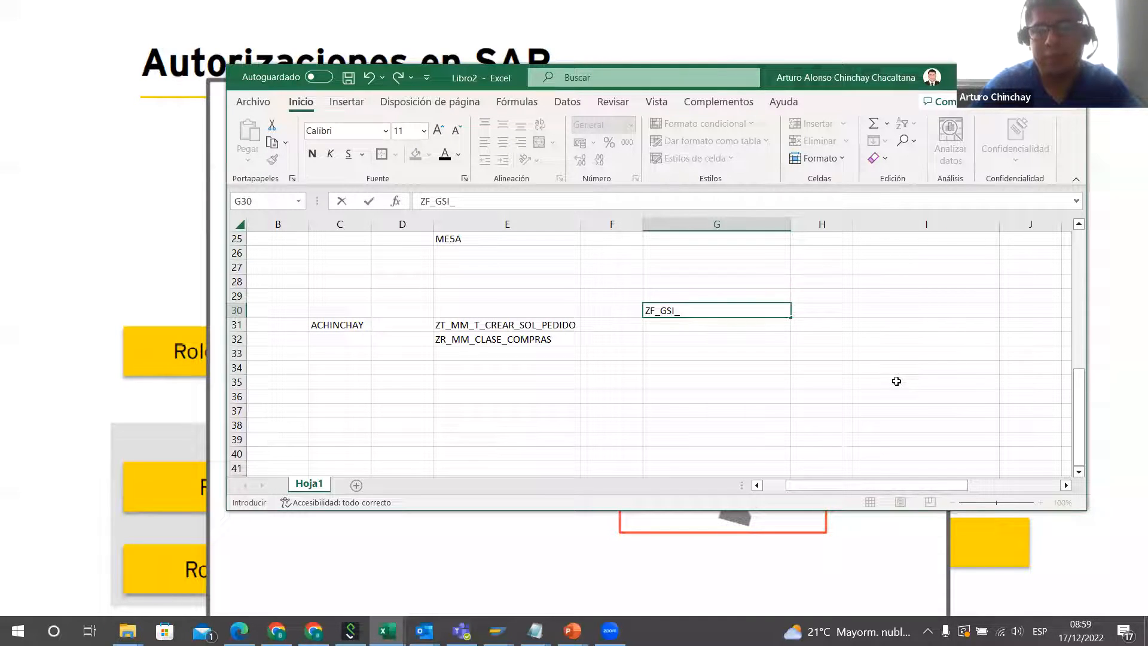
key("BackSpace")
key("BackSpace")
key("BackSpace")
key("BackSpace")
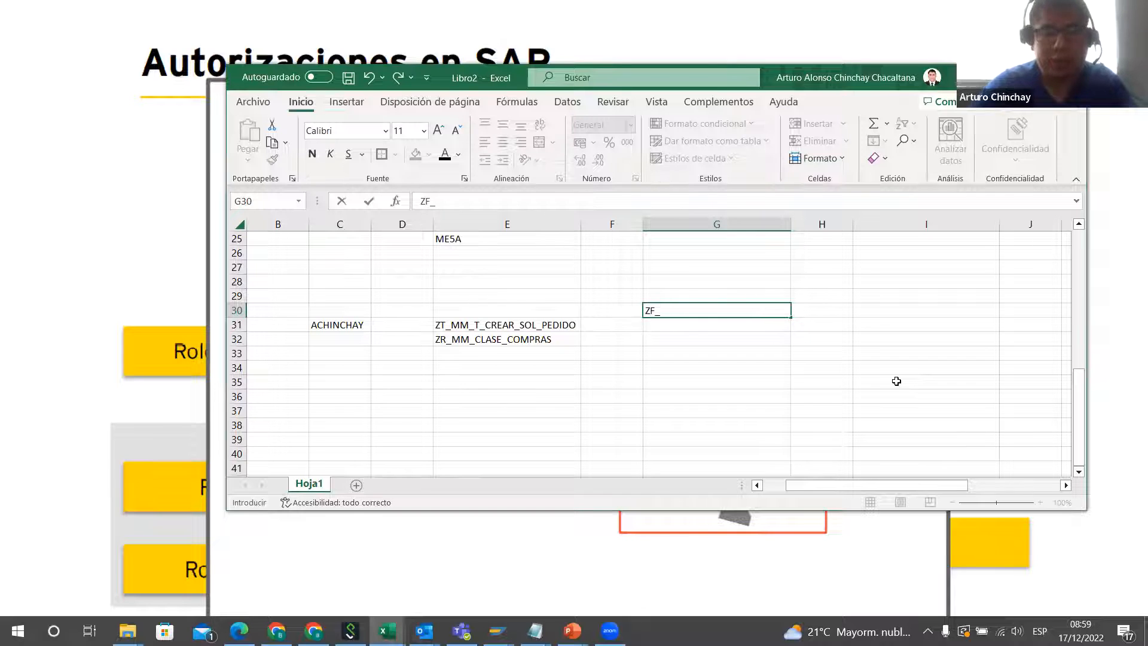
type("GAB")
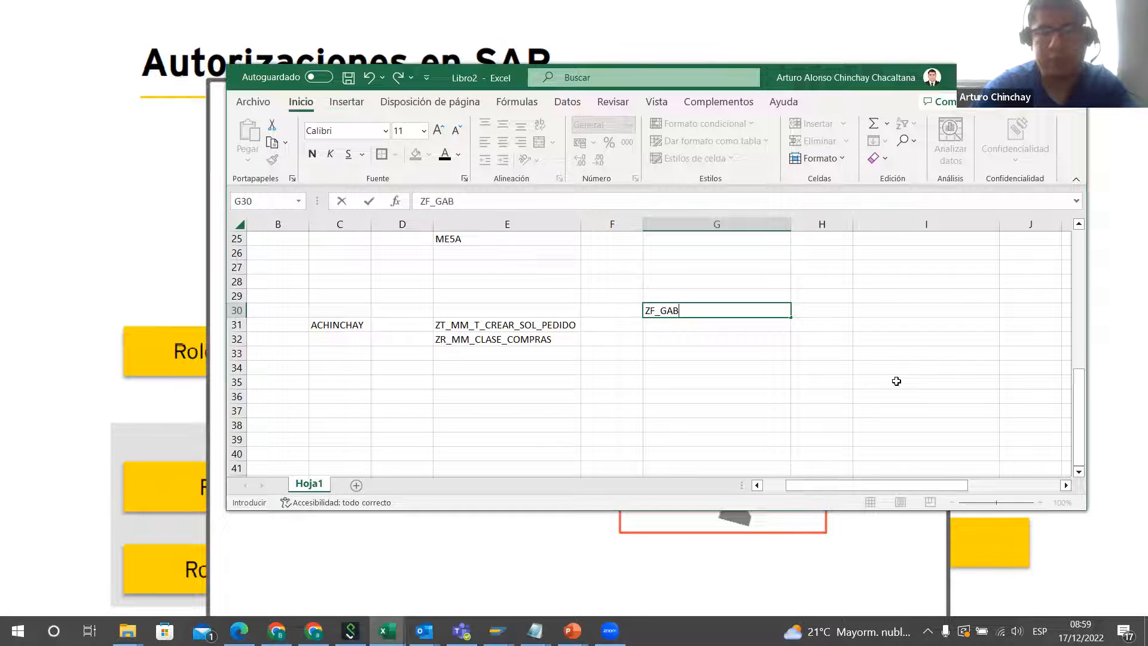
type("_COMPRADOR")
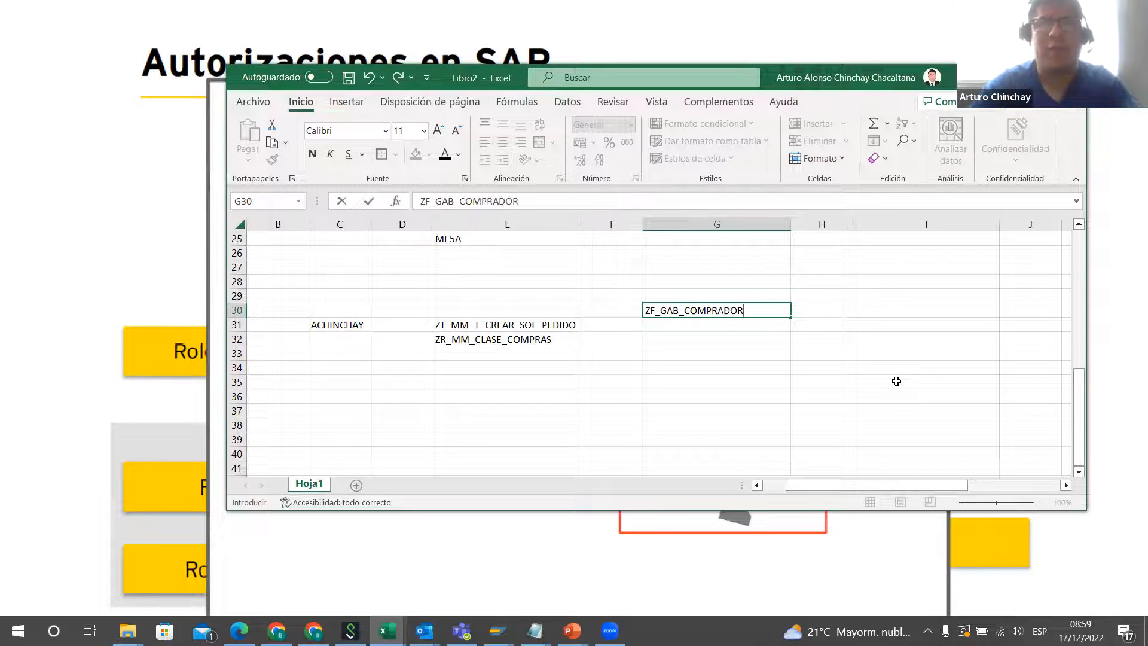
left_click(612, 366)
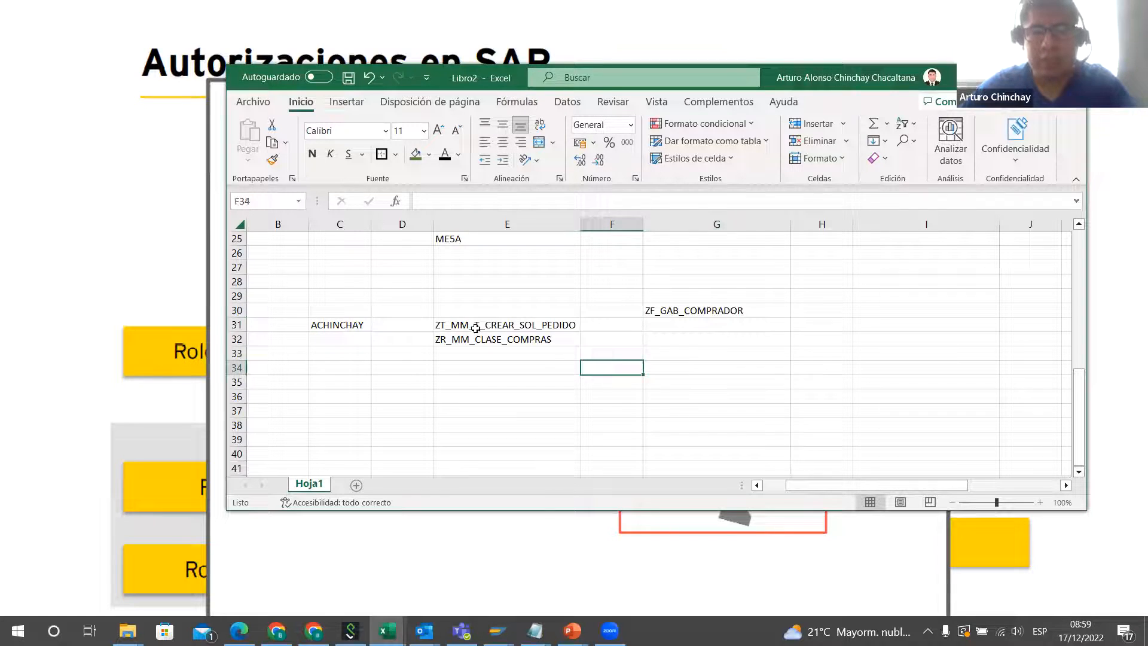
Step: Copy the two role names in E31:E32 into H31:H32, beside the composite role ZF_GAB_COMPRADOR
left_click_drag(475, 326, 483, 335)
key("ctrl+c")
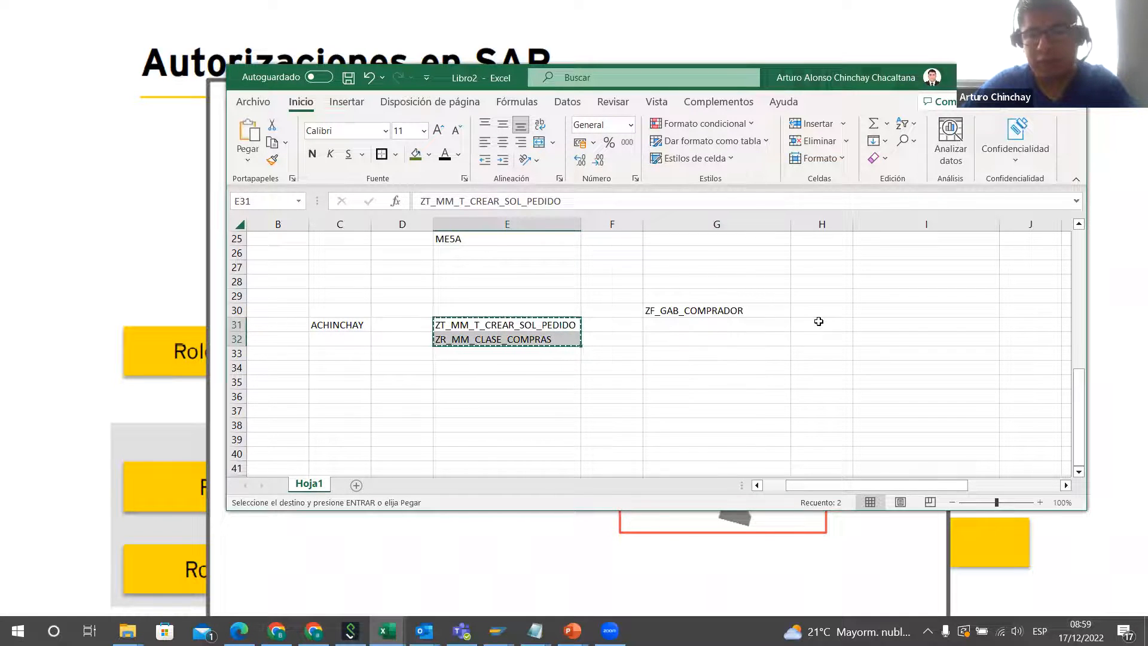
left_click(819, 321)
key("ctrl+v")
left_click(740, 386)
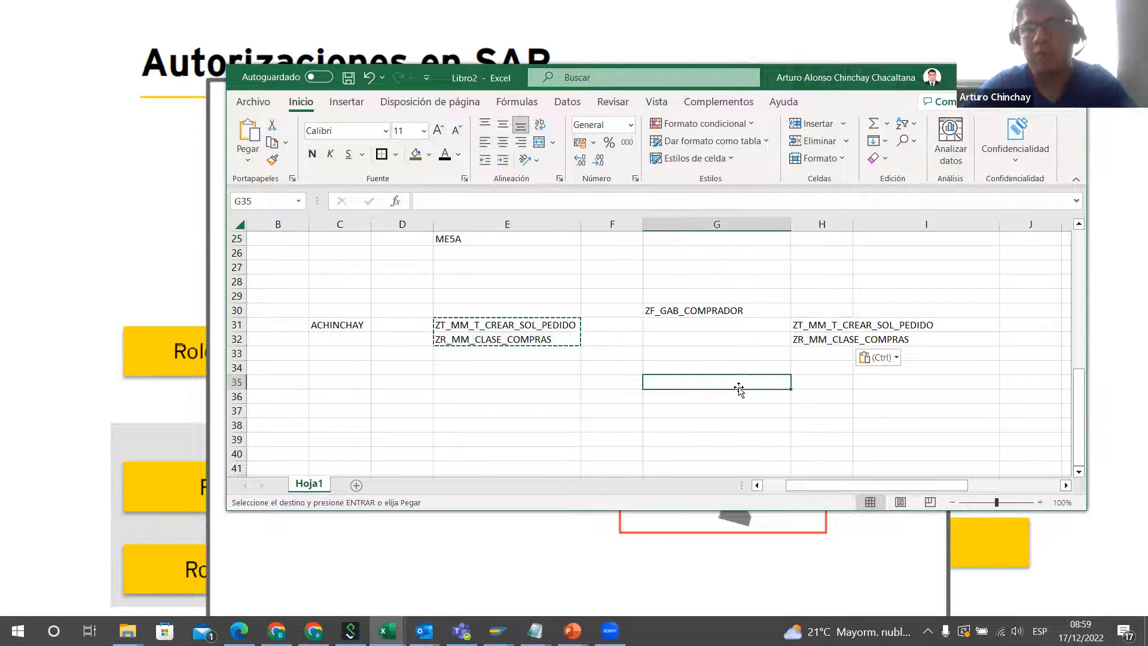
left_click(700, 316)
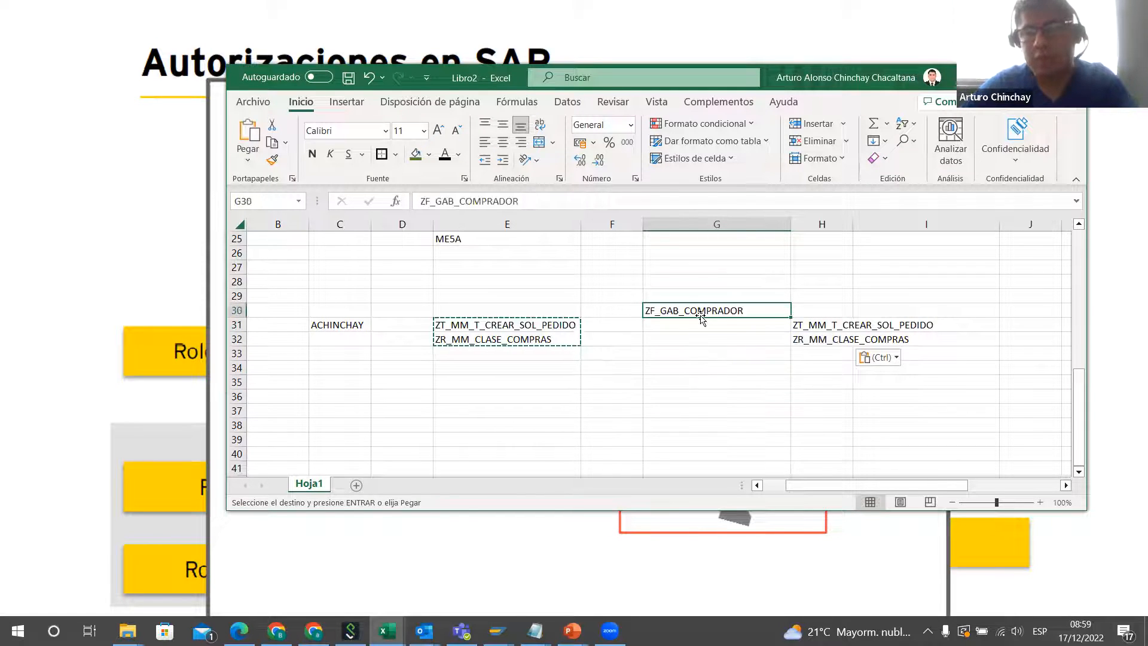
key("Escape")
Step: Move the role name ZR_MM_CLASE_COMPRAS from H32 to H34
left_click(806, 339)
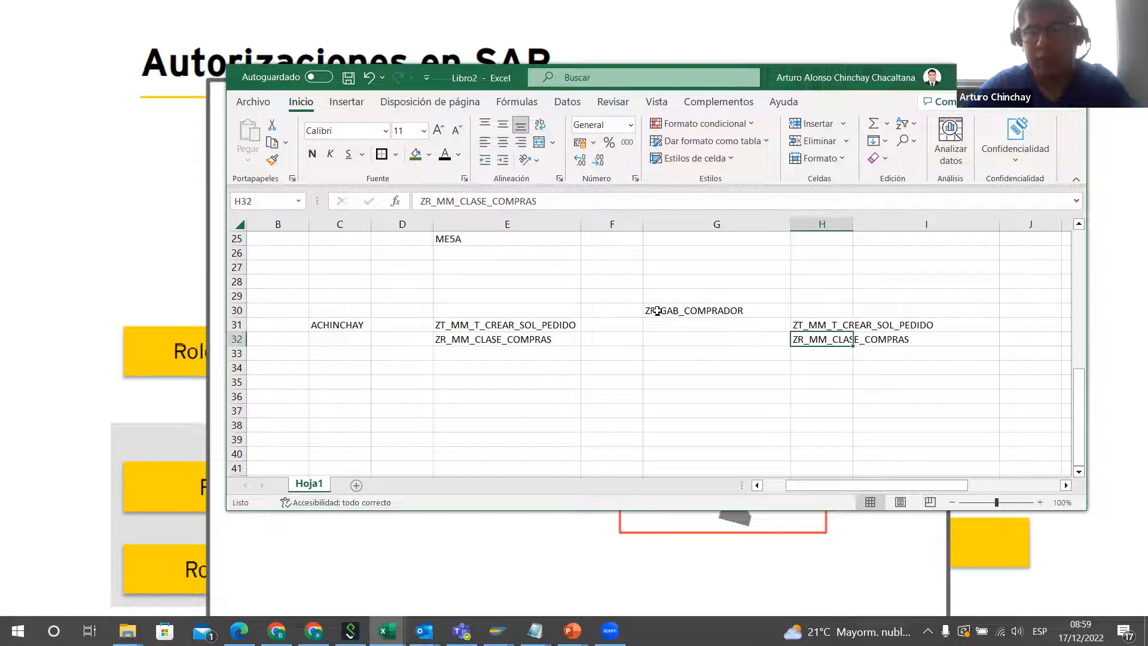
key("ctrl+c")
left_click(826, 369)
key("ctrl+v")
left_click(808, 326)
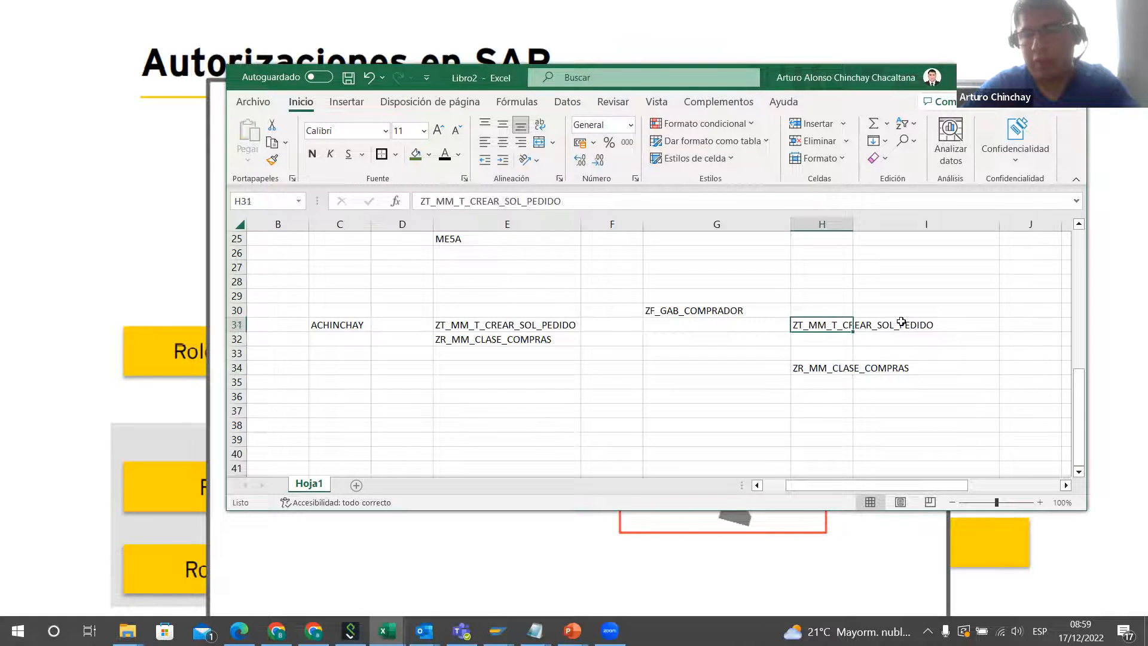
Step: Enter the second composite role name ZP_GAB_COMPRADOR in G33, above the ZR_MM_CLASE_COMPRAS role
left_click(673, 359)
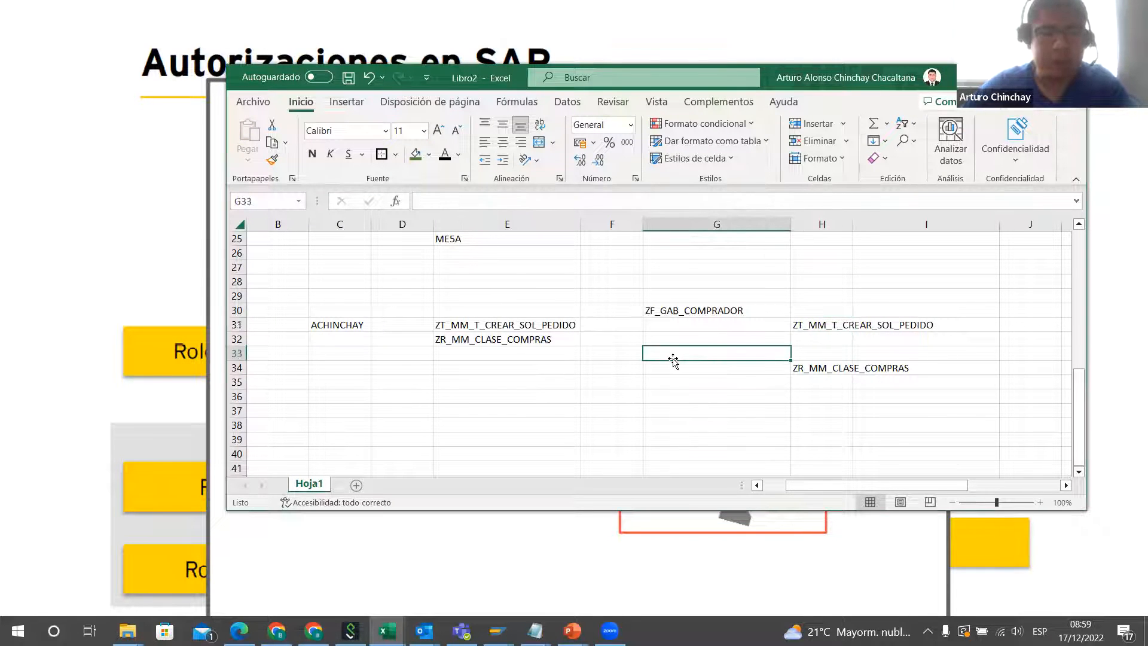
type("ZP")
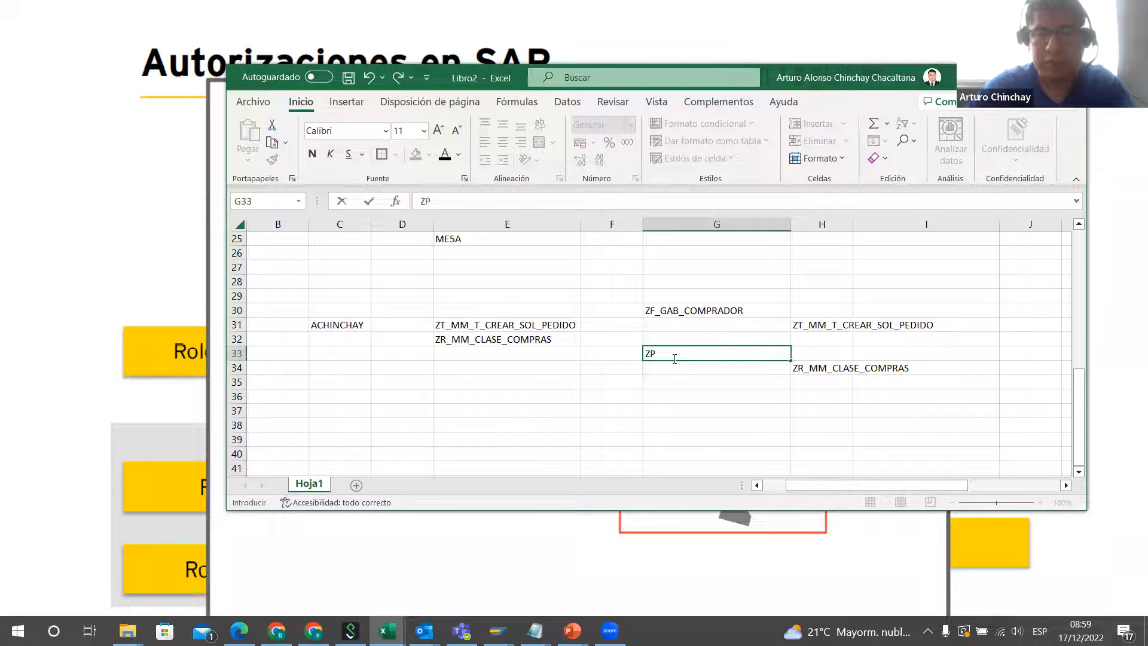
type("_GA")
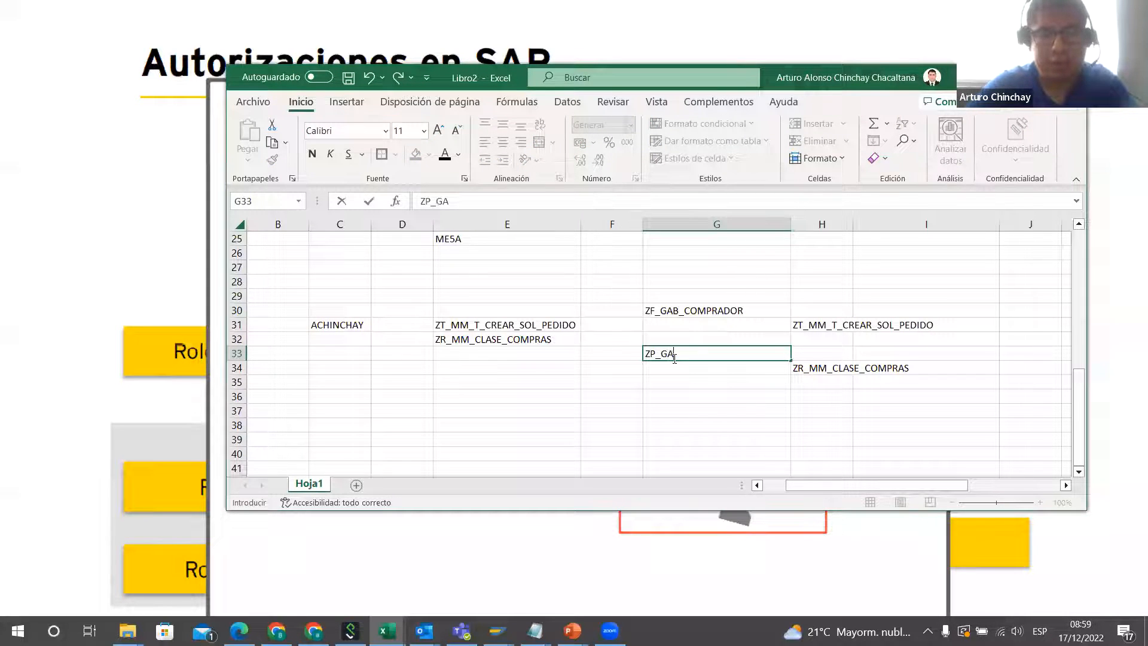
type("B_COMPRADOR")
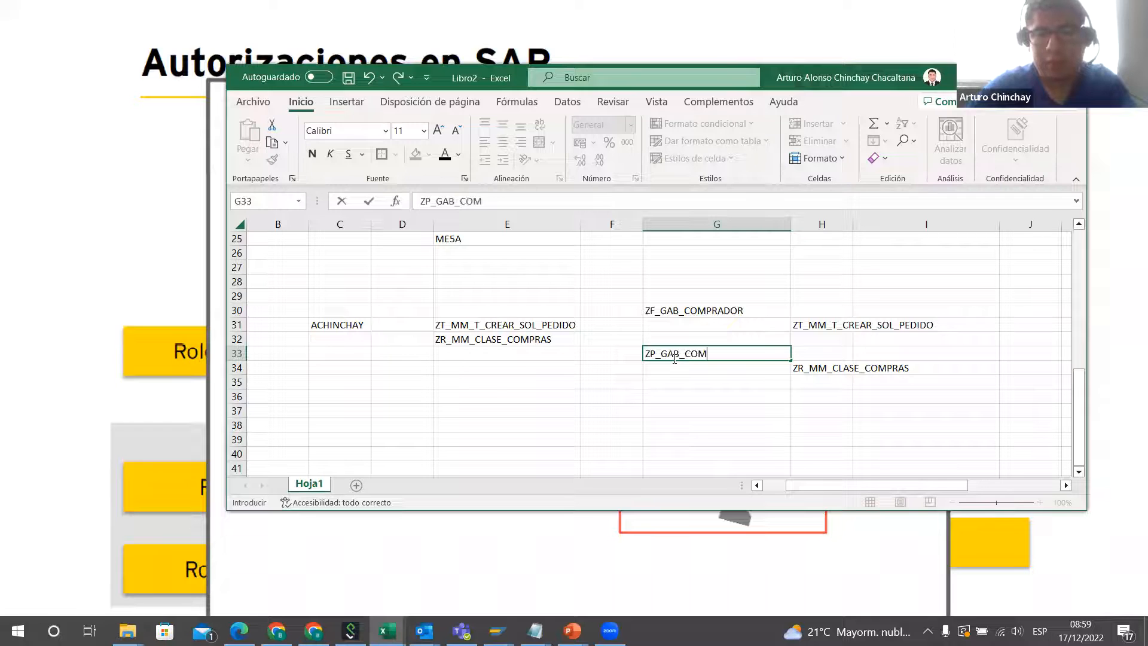
left_click(800, 370)
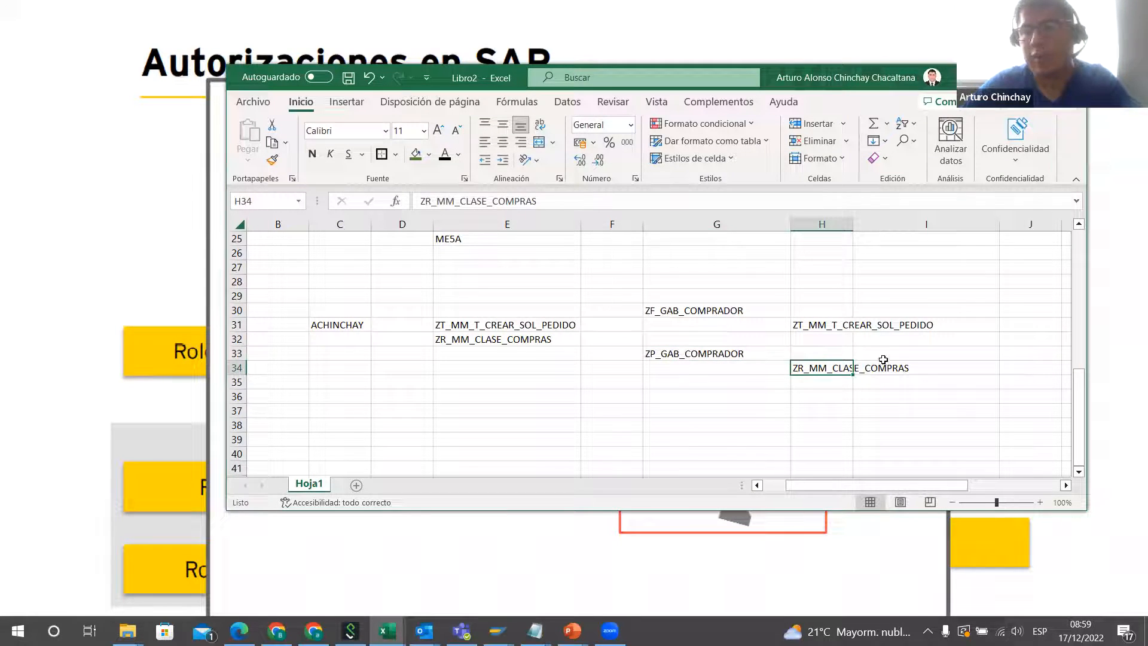
left_click(729, 410)
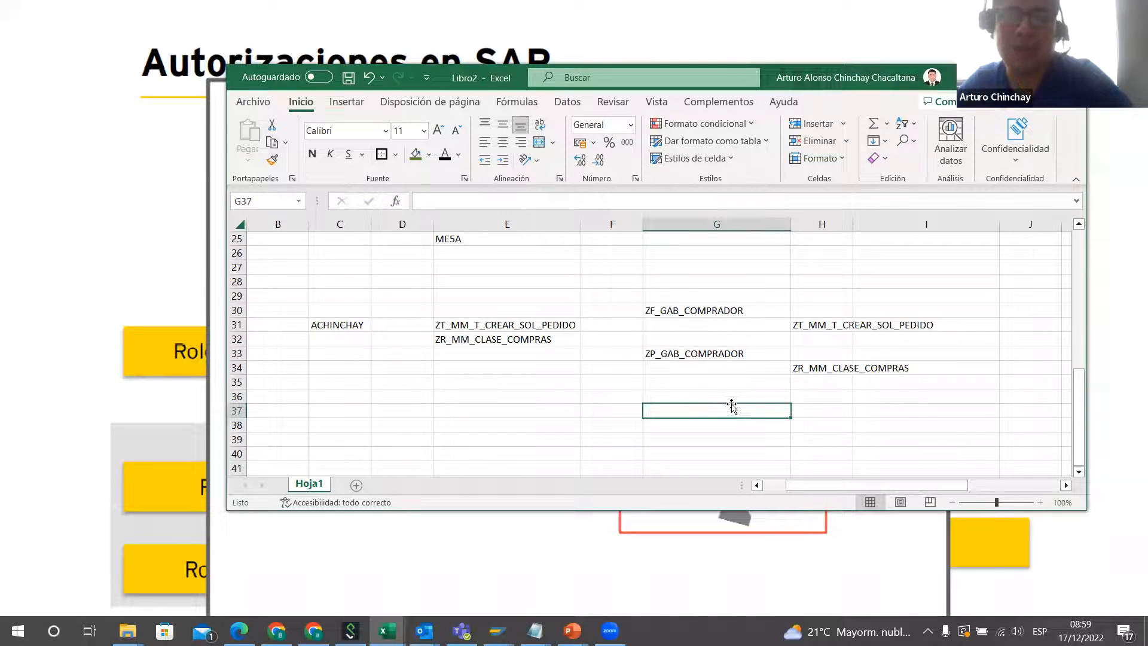
Step: Bring row 21 back into view and enlarge the workbook window to show both the transaction lists and the composite roles
scroll(730, 406, "up", 2)
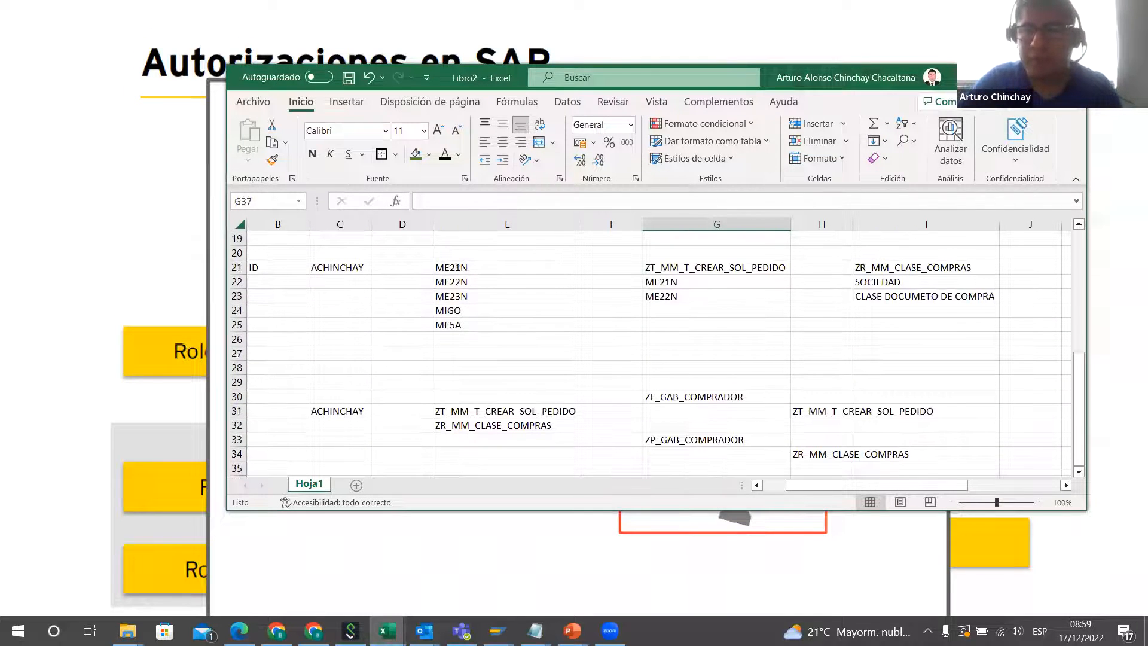
left_click_drag(656, 64, 657, 46)
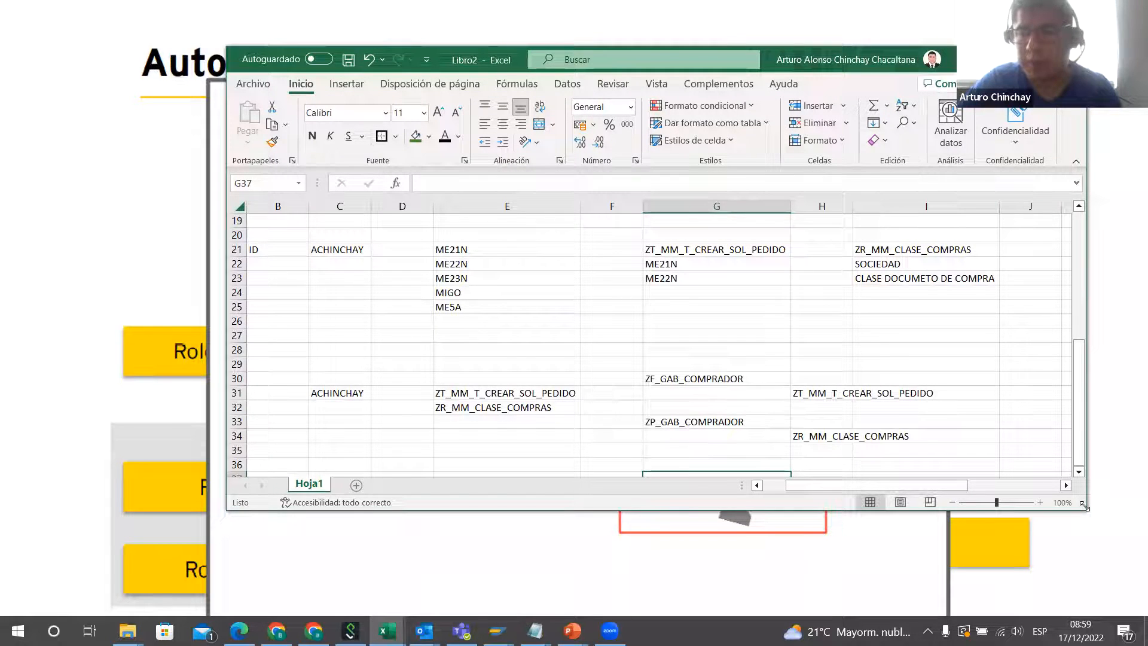
left_click_drag(1084, 507, 1107, 528)
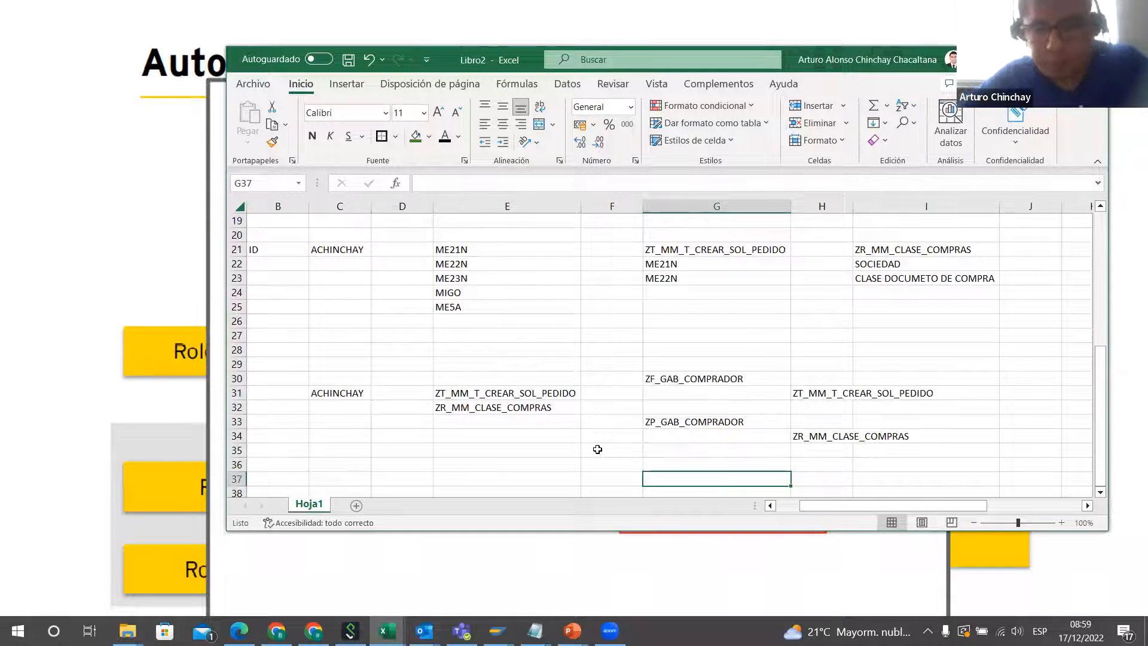
Step: Fill cell G21, holding the transaction role name ZT_MM_T_CREAR_SOL_PEDIDO, with green
left_click(358, 253)
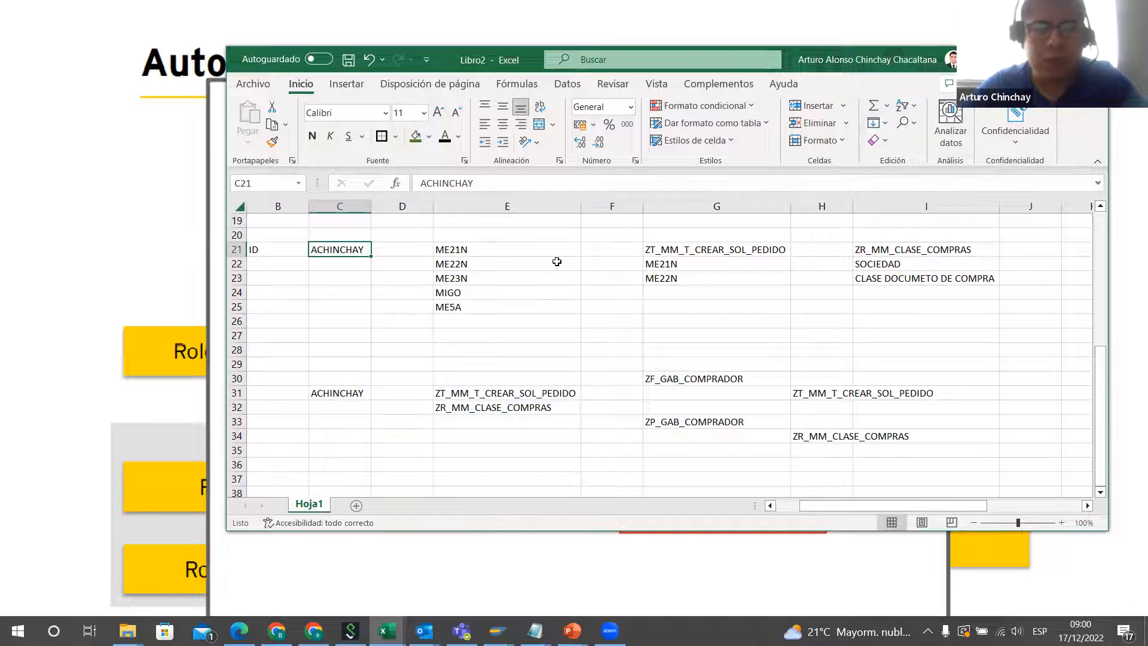
left_click(736, 258)
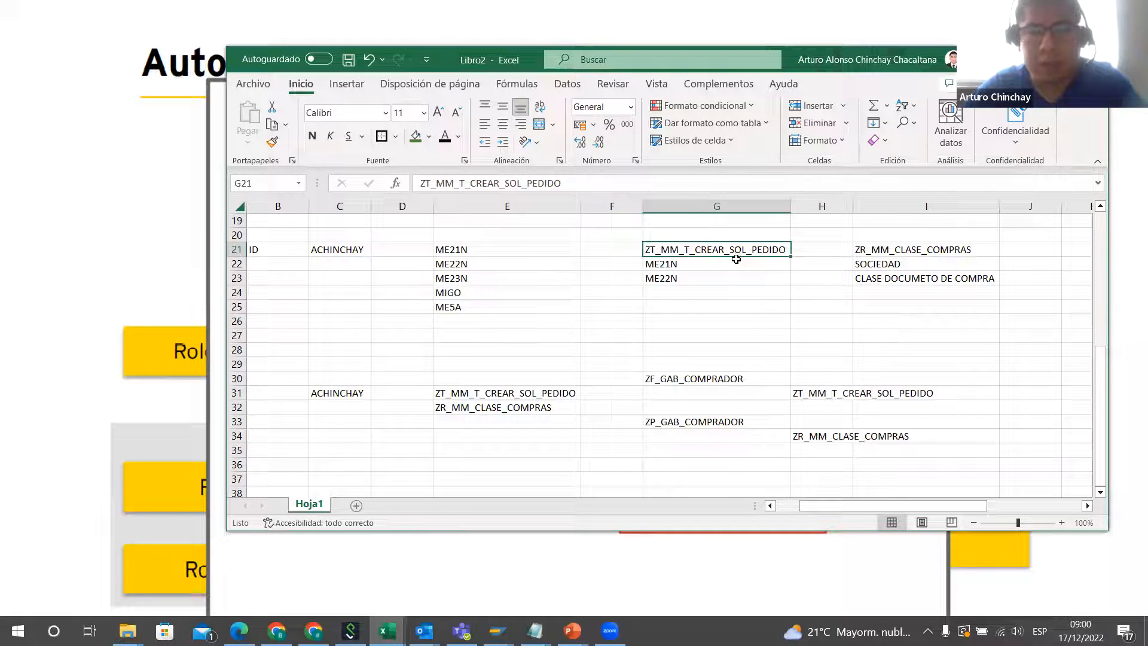
left_click(415, 136)
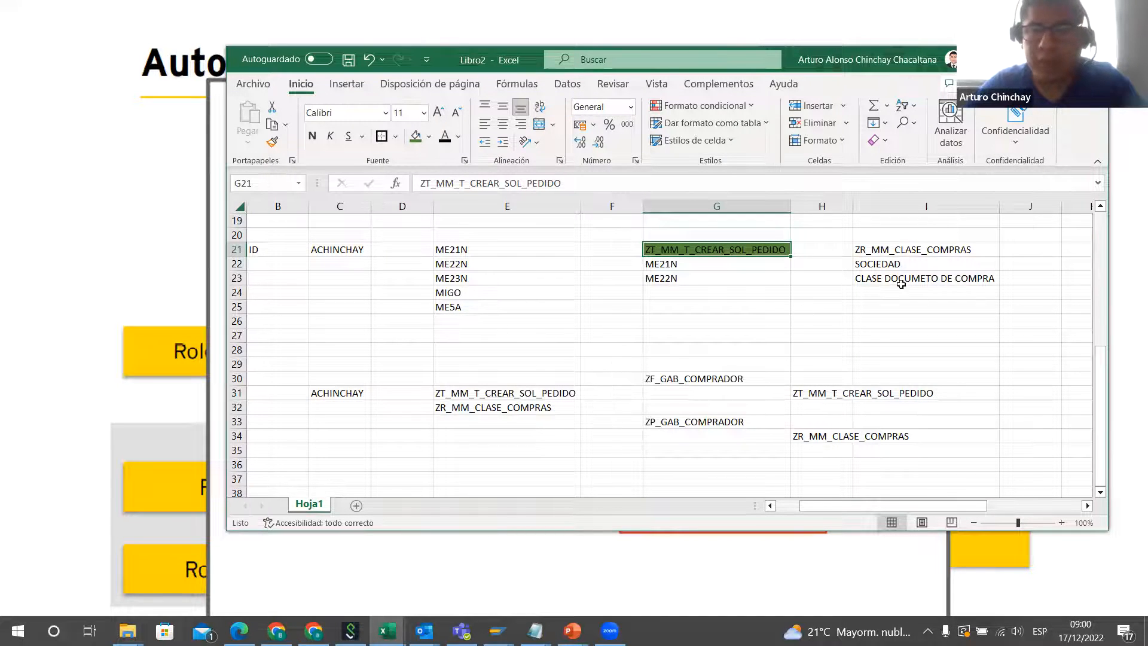
Step: Review the user's two roles in E31:E32 and check them against the Rol Compuesto slide in the PowerPoint slideshow
left_click_drag(468, 392, 474, 405)
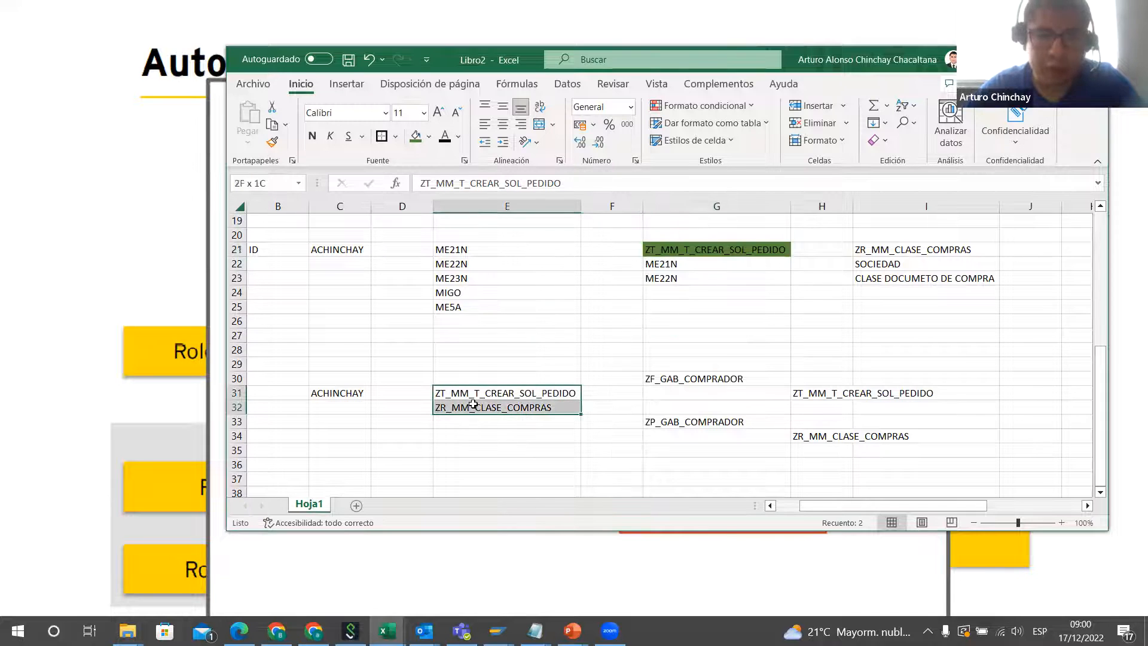
left_click(511, 395)
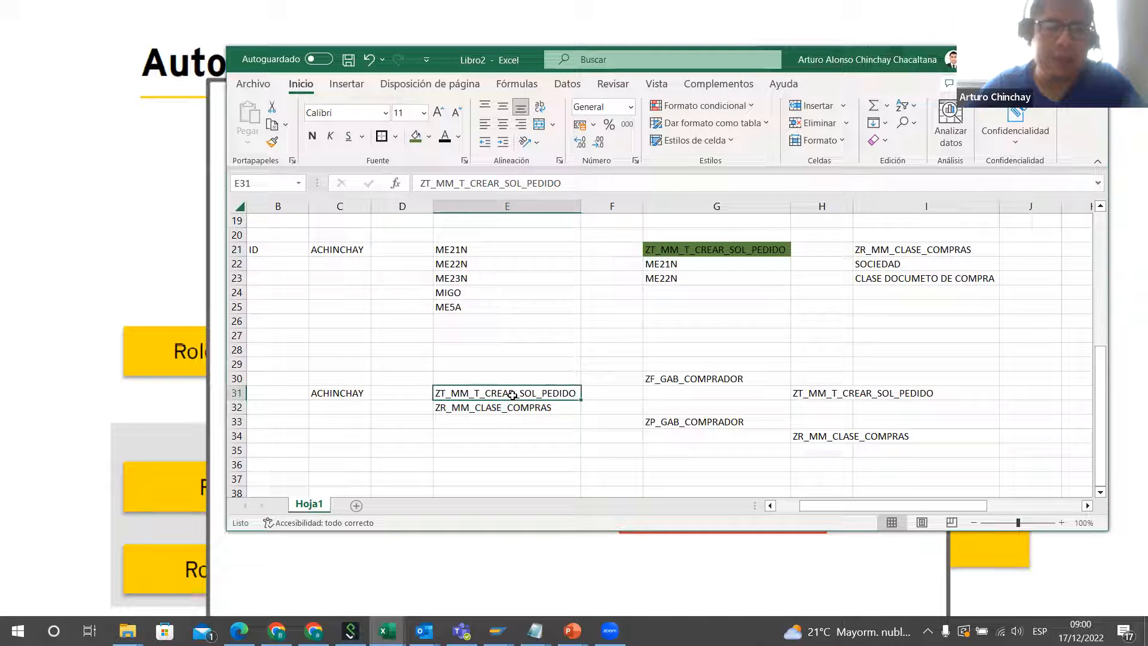
left_click_drag(476, 399, 478, 407)
left_click(478, 409)
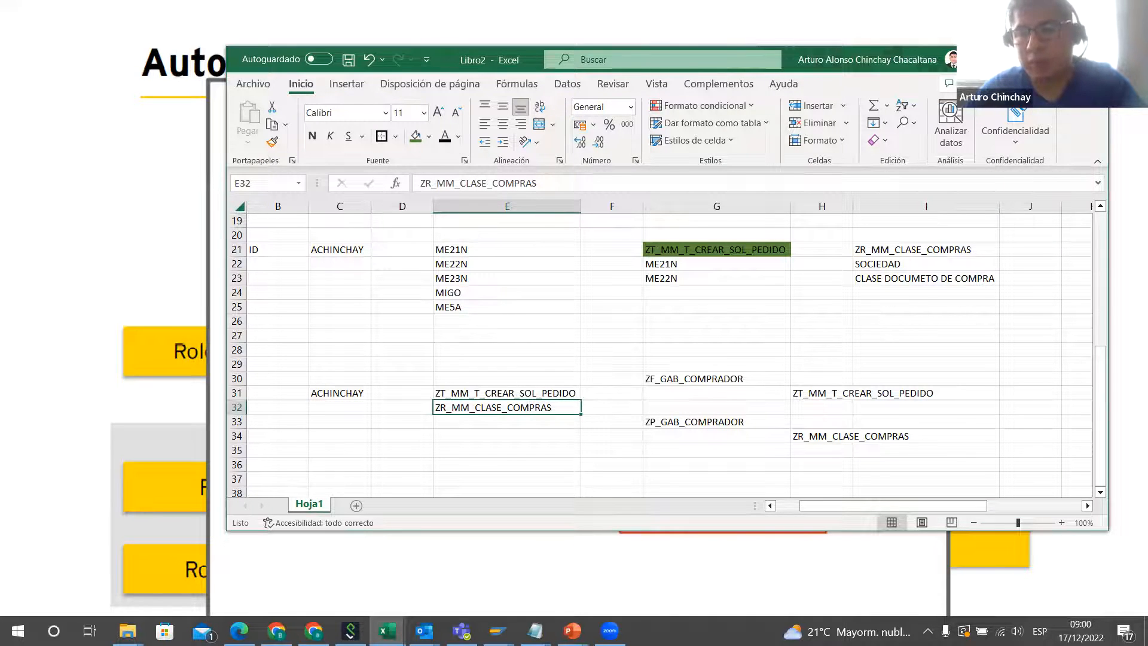
key("alt+Tab")
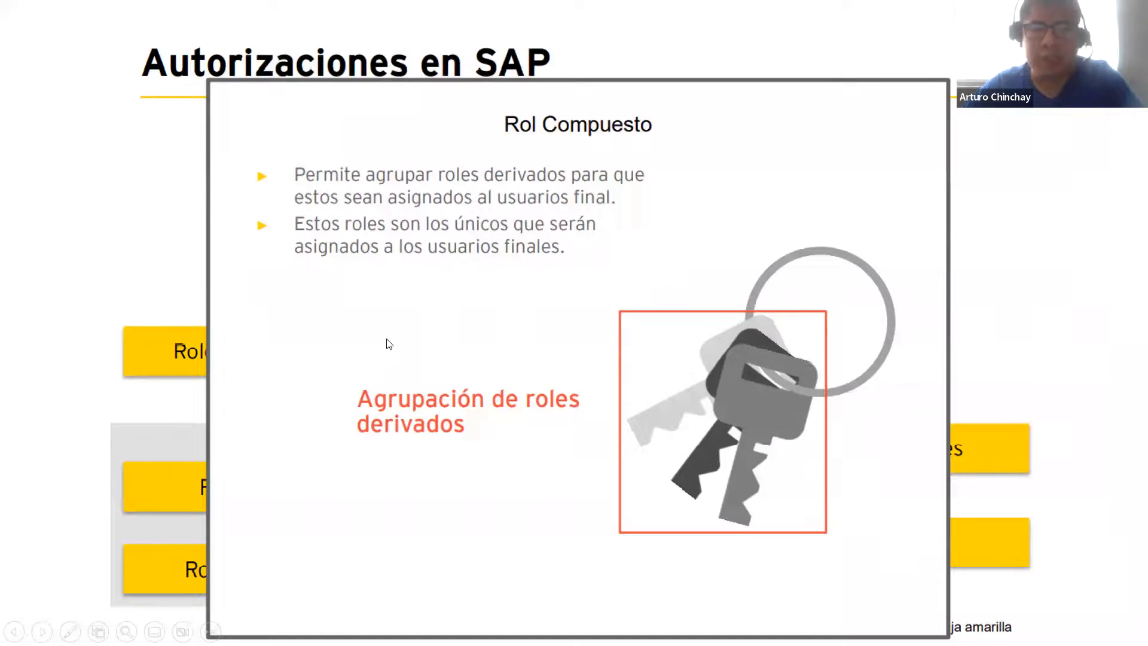
key("alt+Tab")
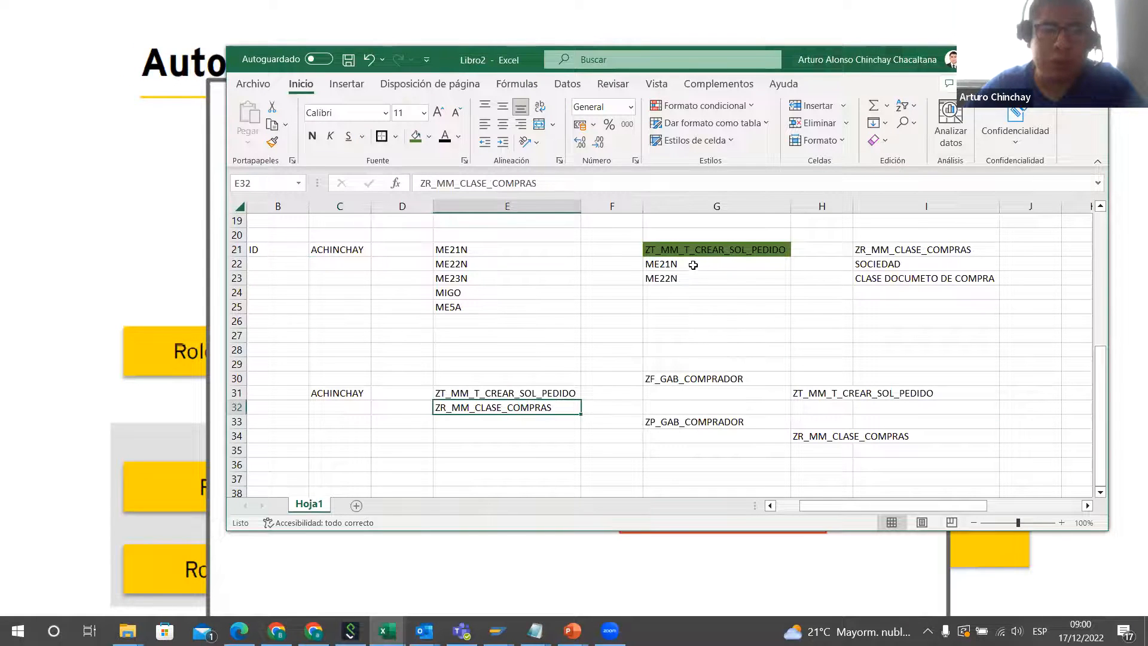
Step: Examine how the composite roles in G30 and G33 group the roles in H31 and H34, tracing their transactions and organizational values in rows 22–23
left_click_drag(696, 265, 695, 279)
left_click(912, 267)
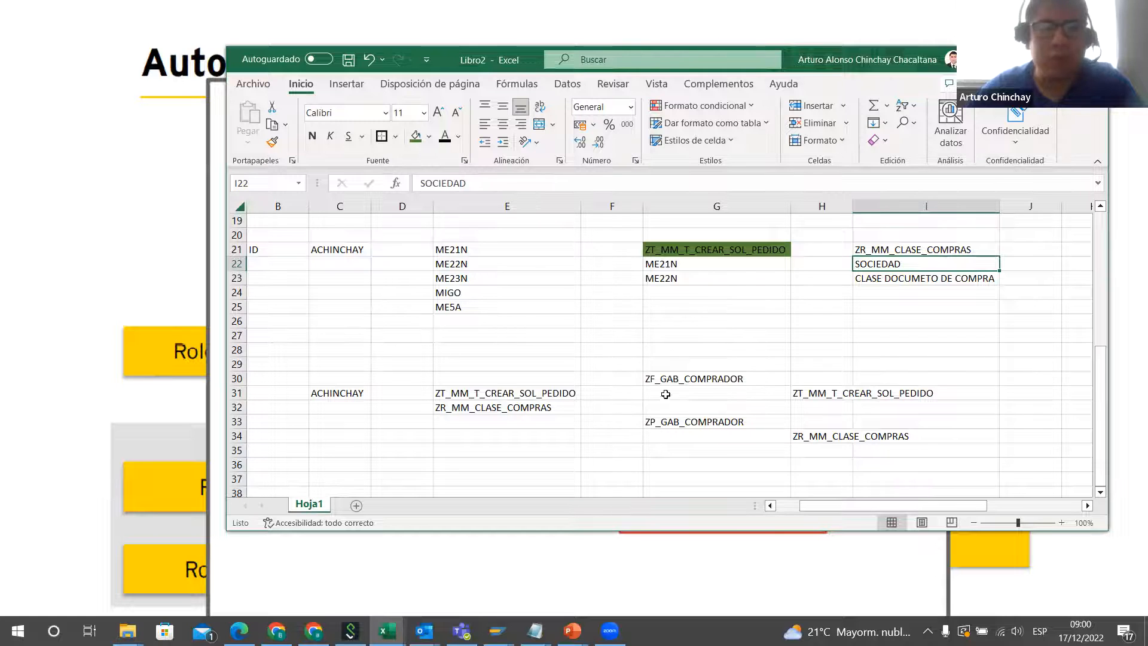
left_click(719, 379)
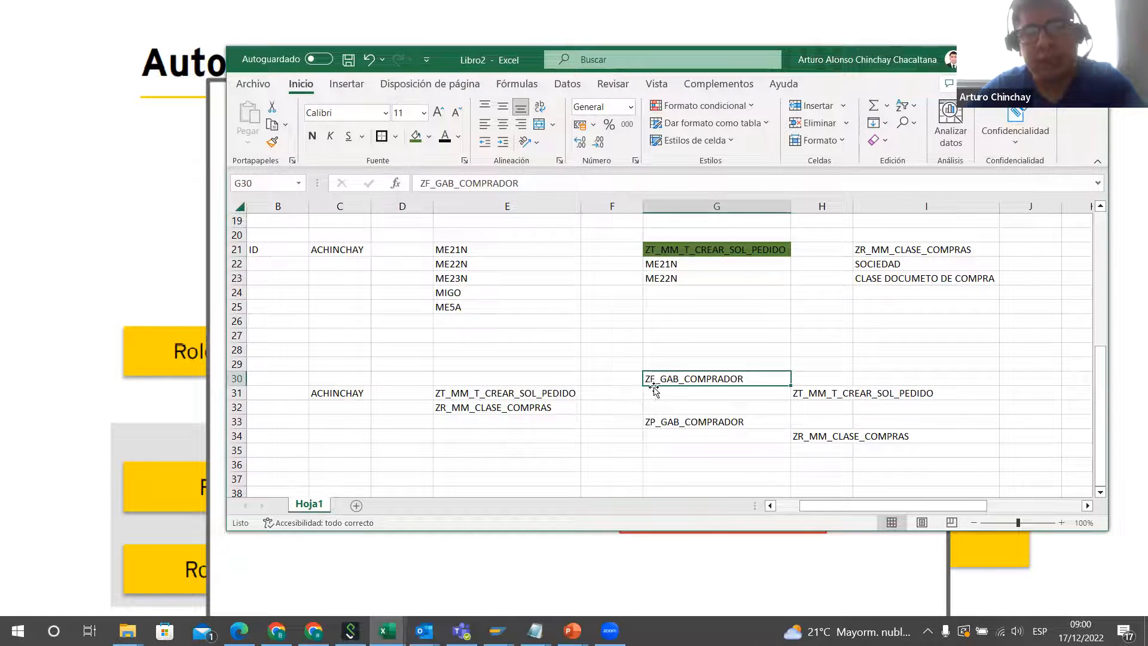
left_click(823, 395)
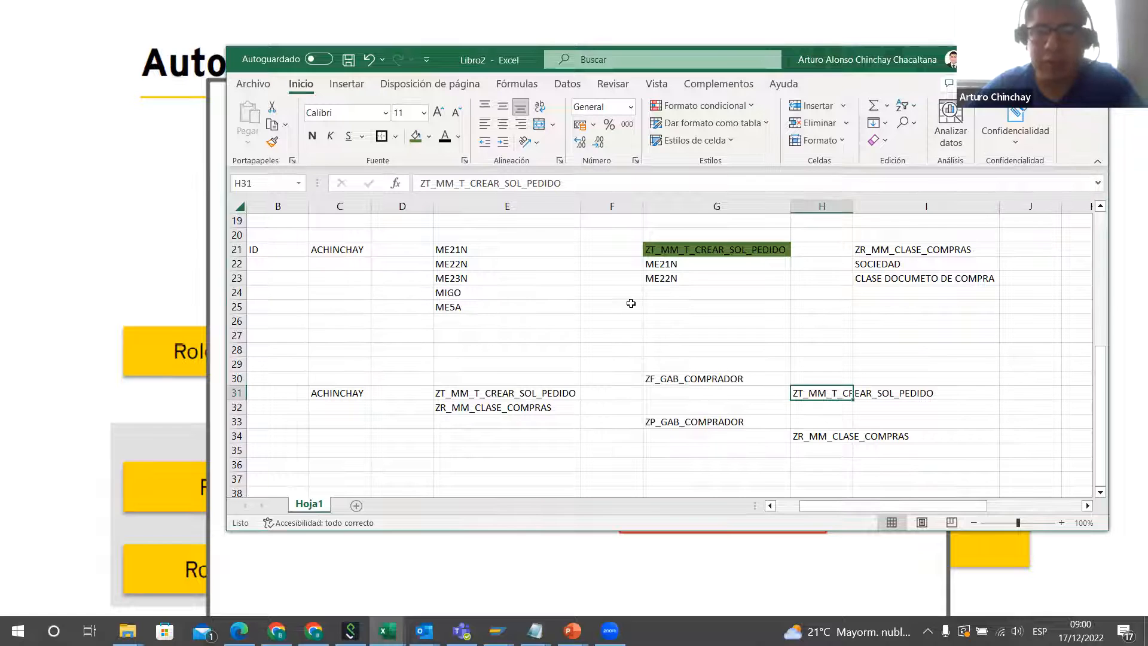
left_click(689, 271)
left_click_drag(689, 271, 687, 278)
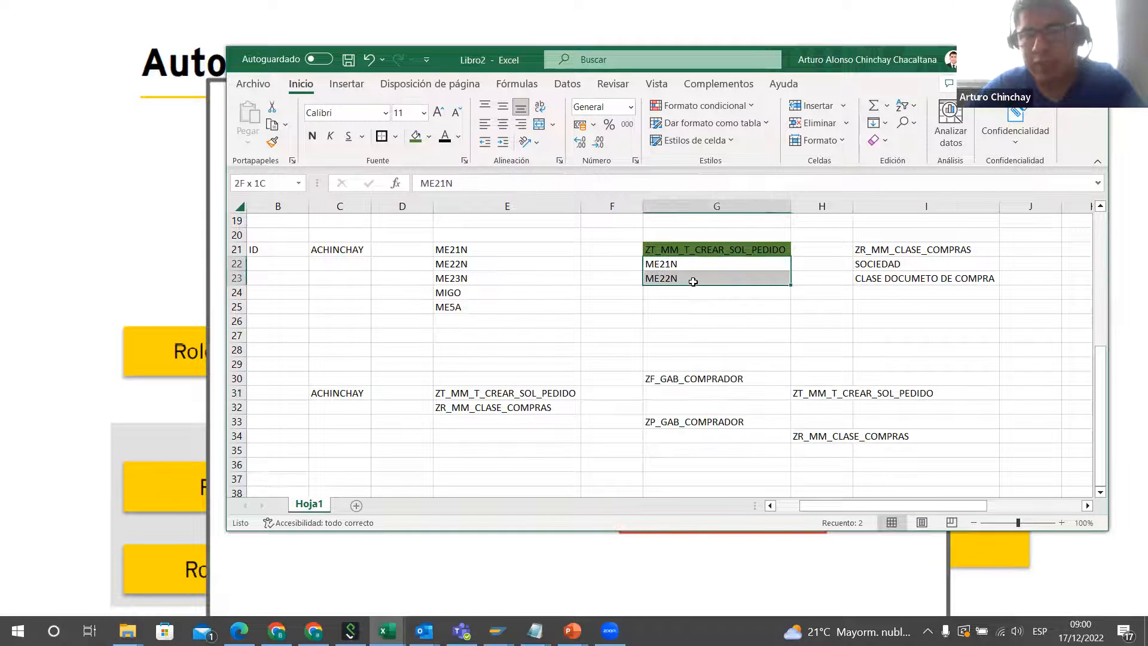
left_click(706, 420)
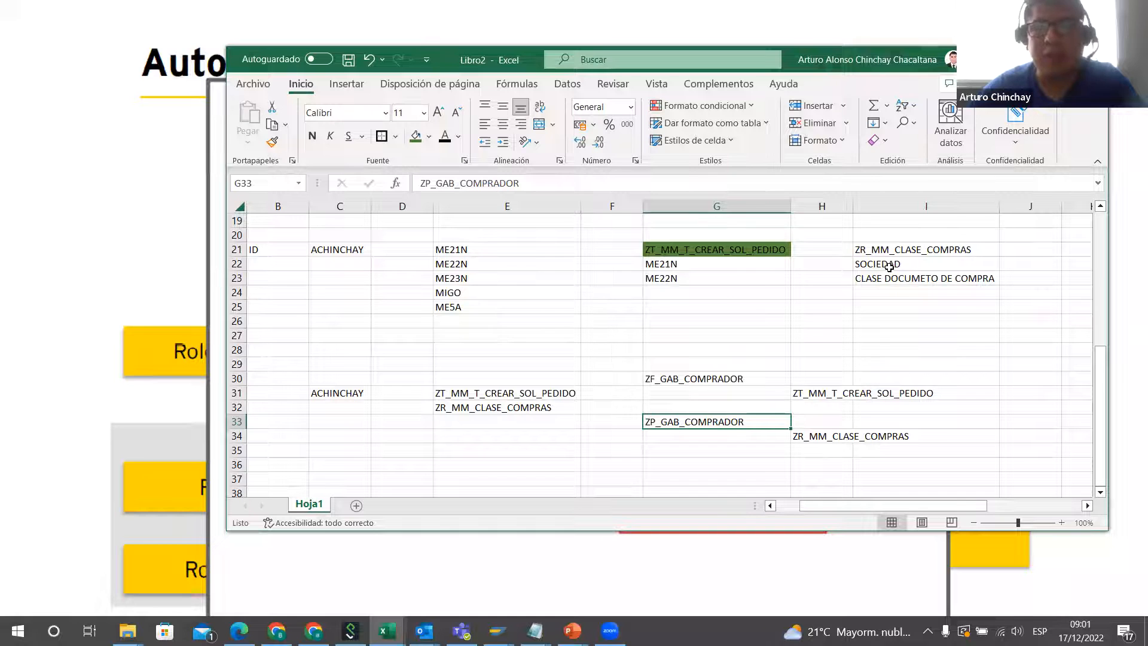
left_click(828, 442)
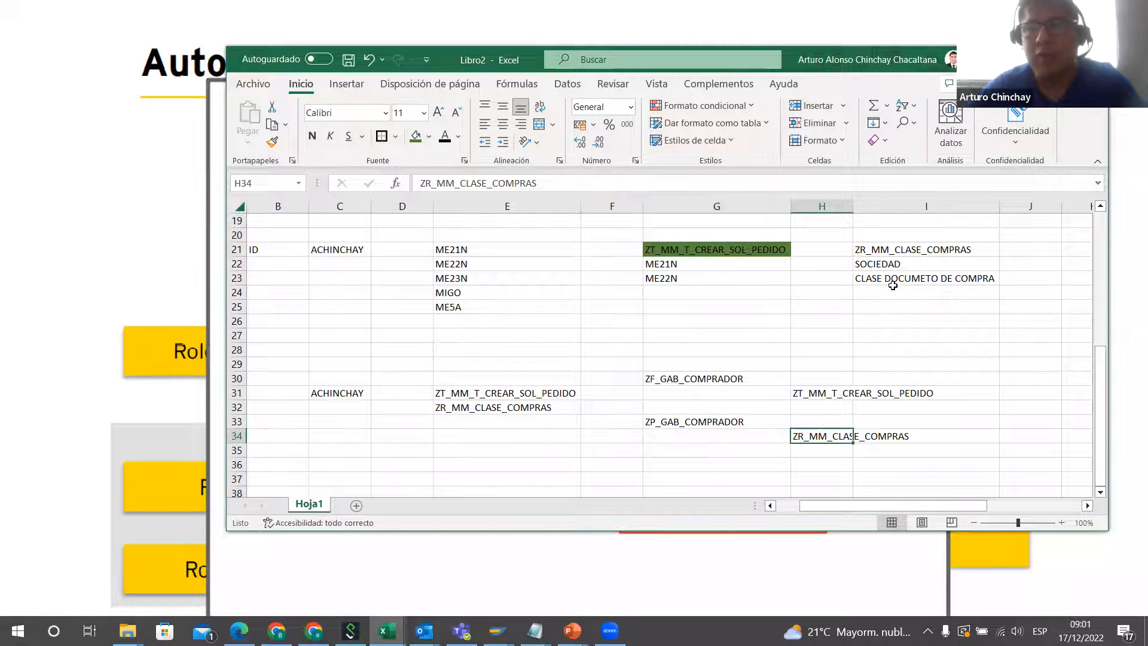
left_click(881, 266)
left_click_drag(701, 379, 923, 442)
left_click(699, 379)
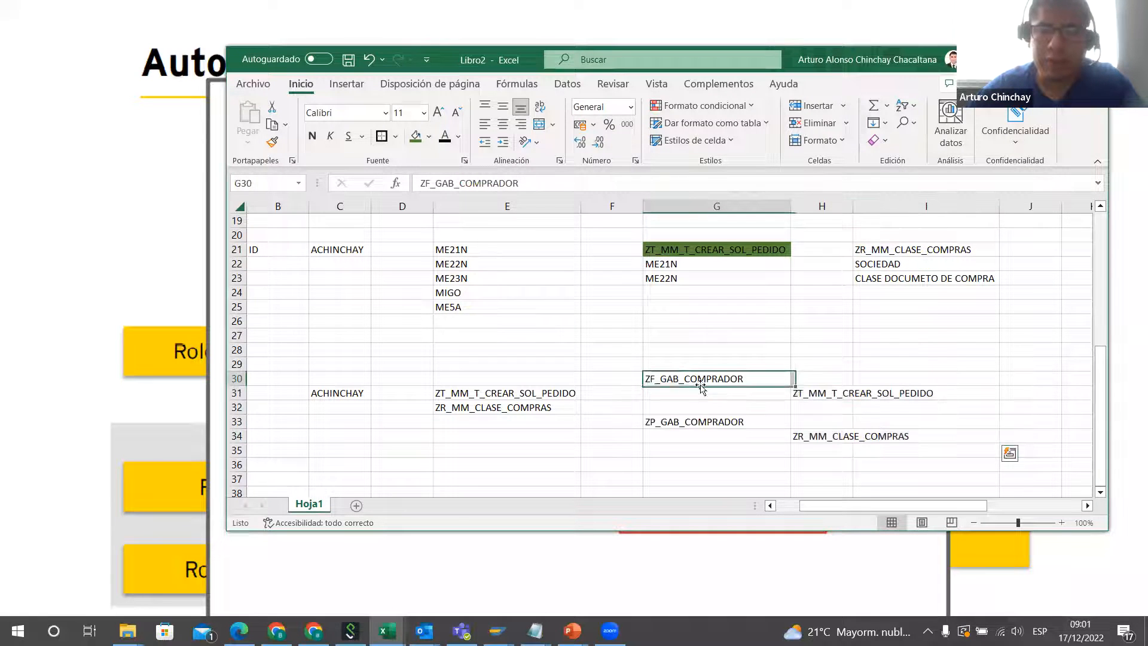
Step: Review the composite roles in G30:G33 against the user in C31, the transactions in E21:E22 and the organizational-values role in H34
left_click_drag(698, 378, 716, 417)
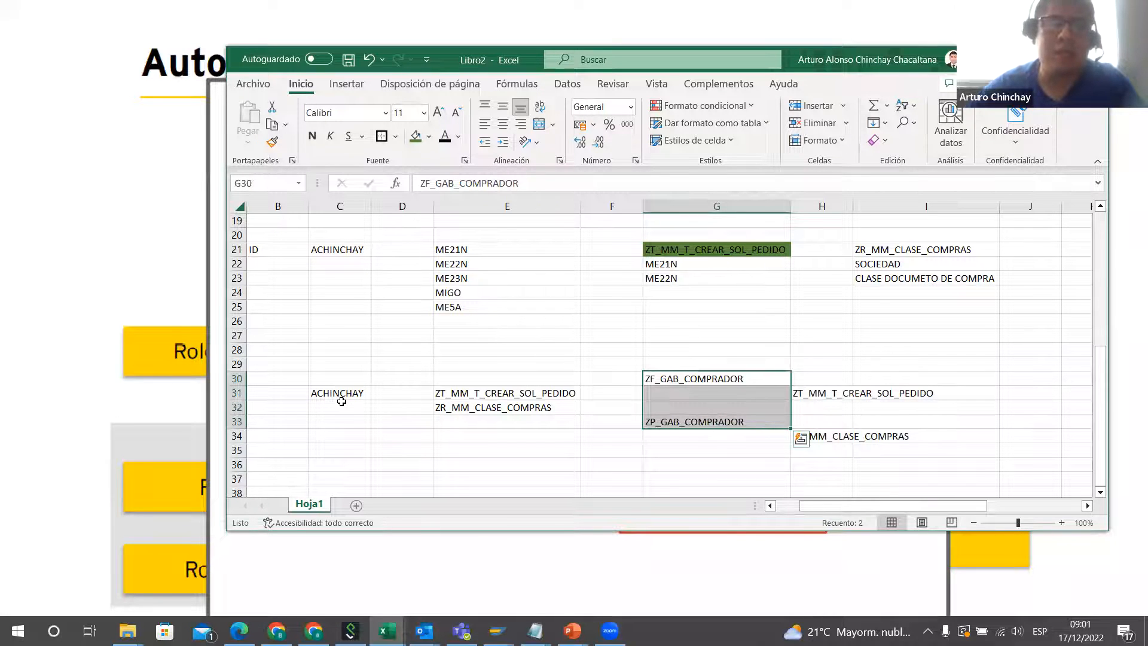
left_click(339, 396)
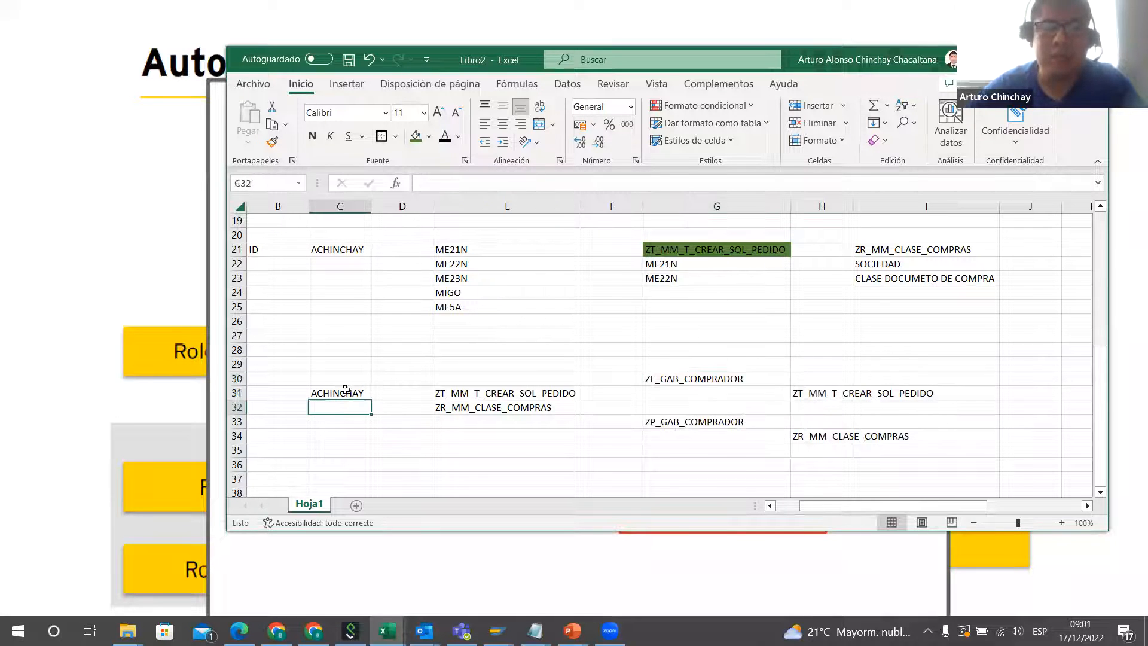
left_click(472, 250)
left_click(483, 264)
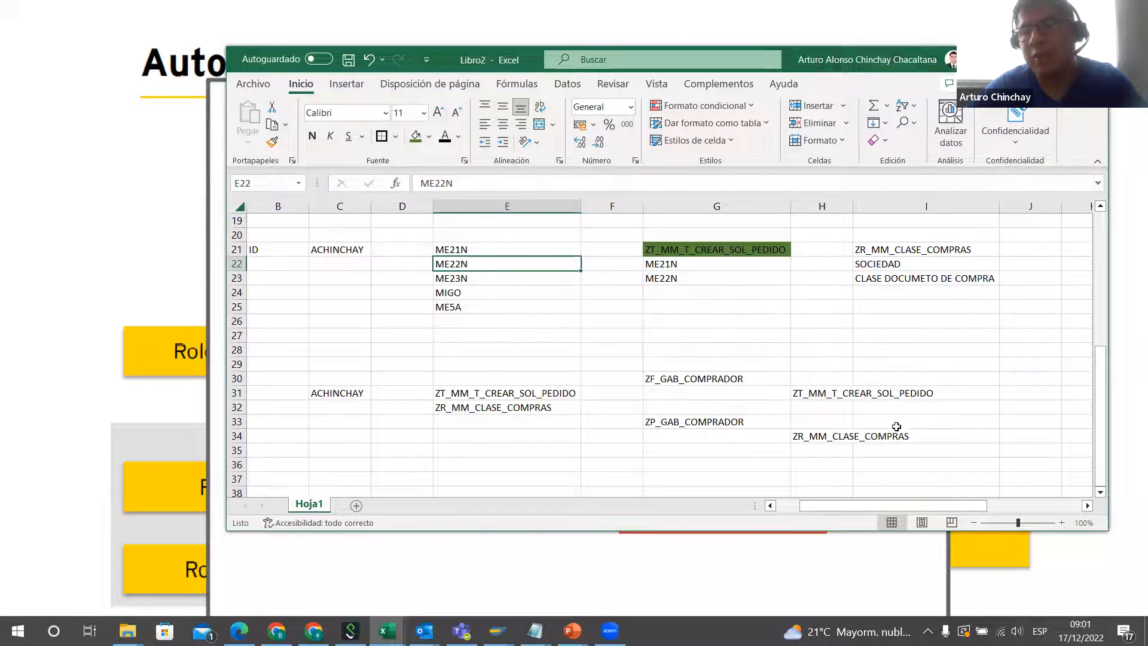
left_click(809, 438)
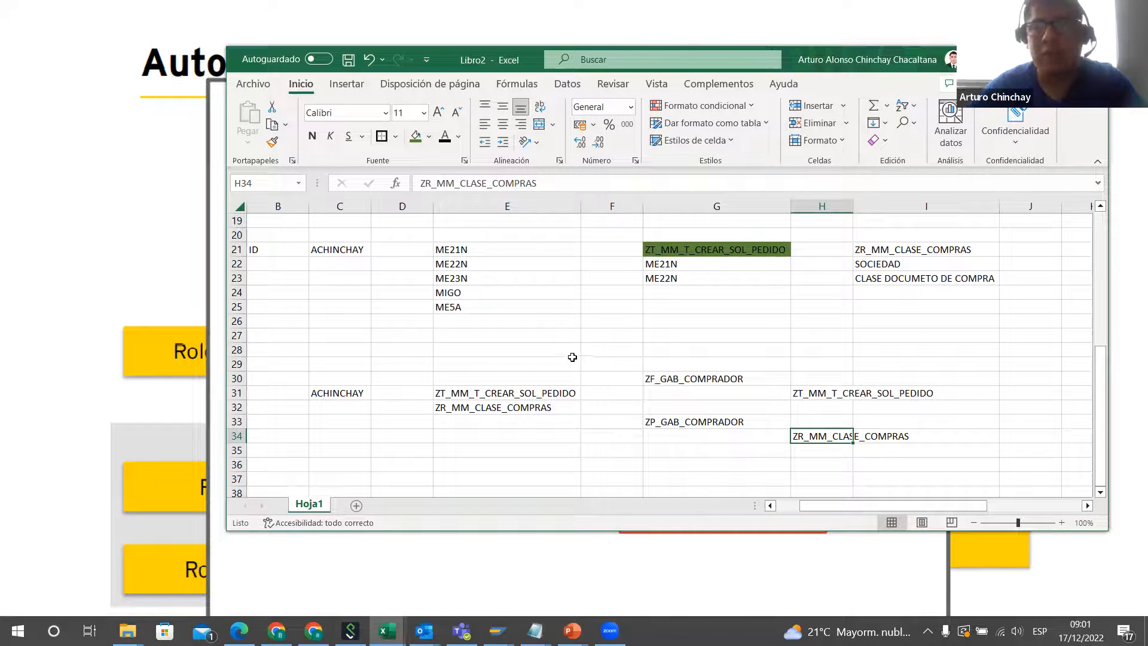
Step: Add an outside border around the whole authorization example in B19:J36
left_click_drag(266, 222, 1022, 460)
left_click(383, 137)
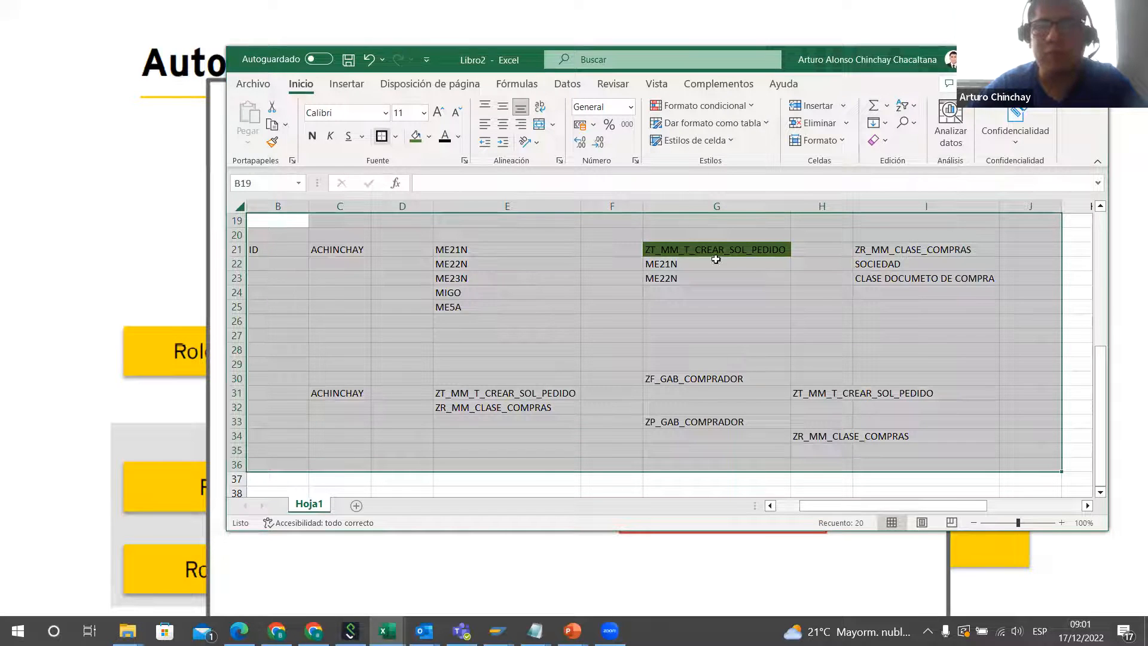
left_click(936, 363)
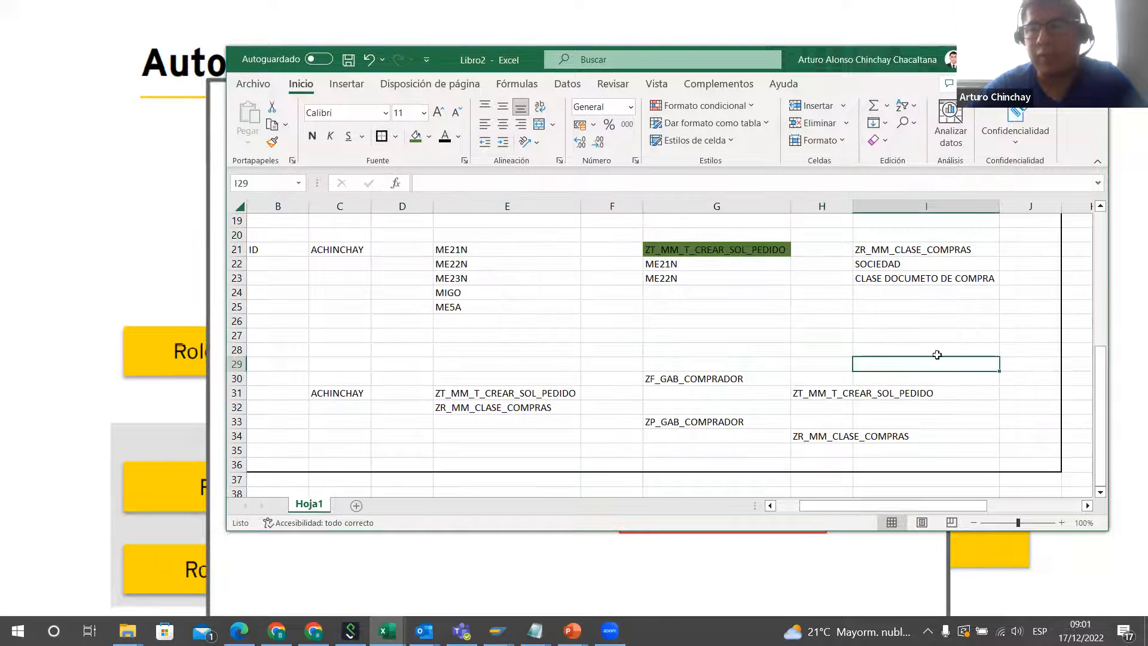
left_click(1077, 336)
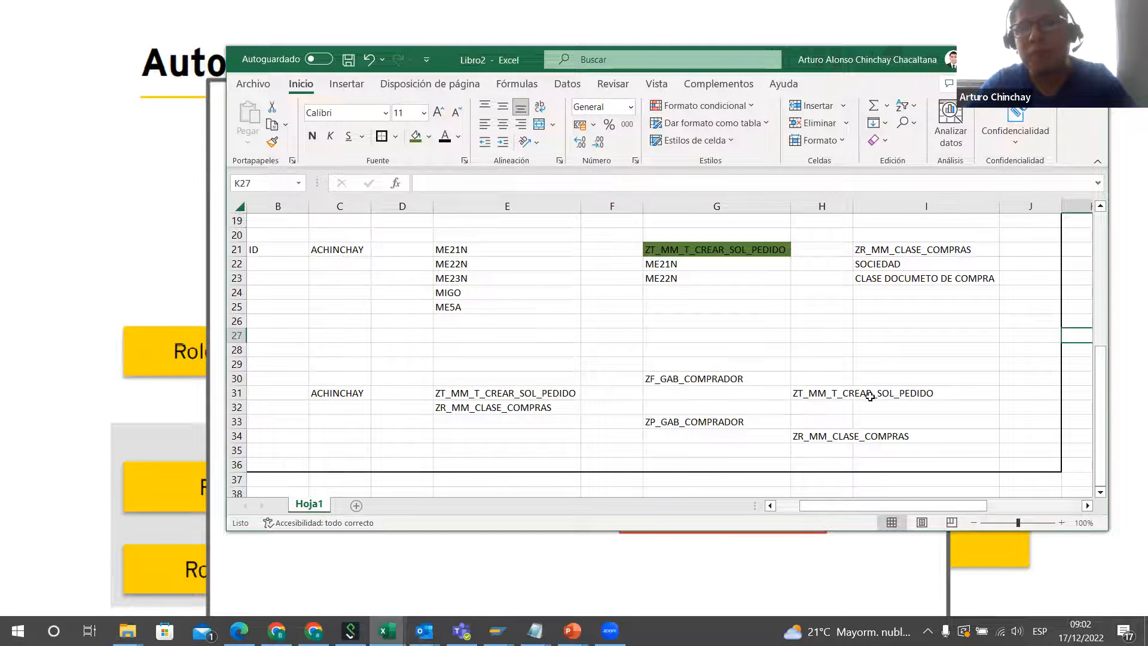
Step: Review the composite role block in G30:H35 and move the workbook window slightly so its window controls are accessible
left_click(709, 378)
left_click(845, 448, "shift")
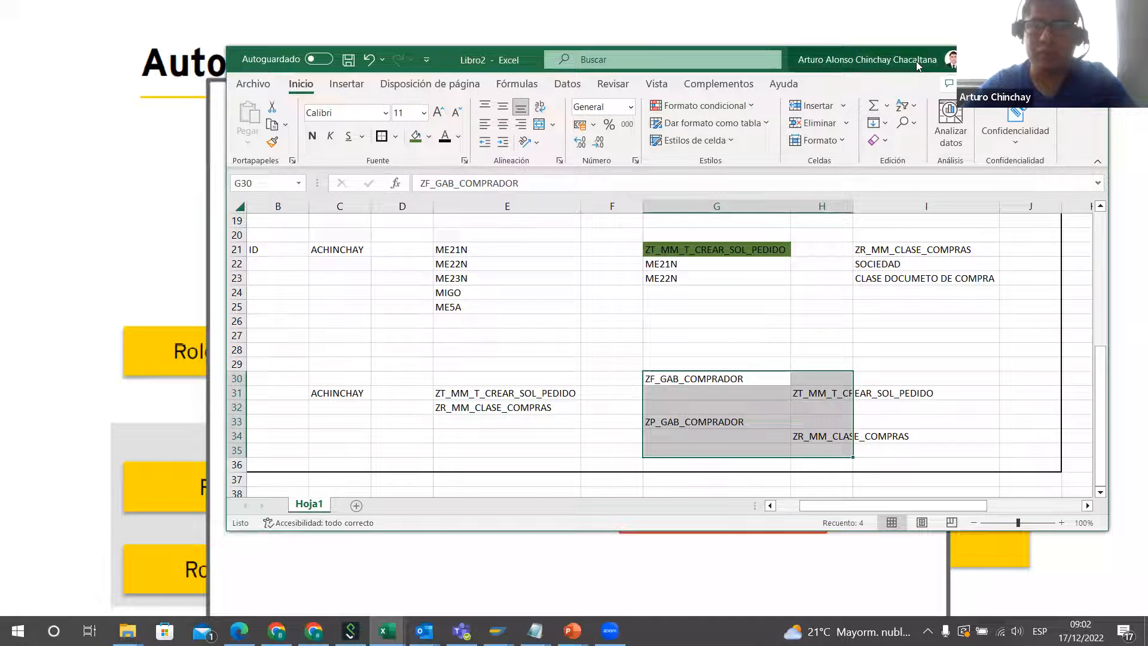
left_click_drag(944, 52, 916, 61)
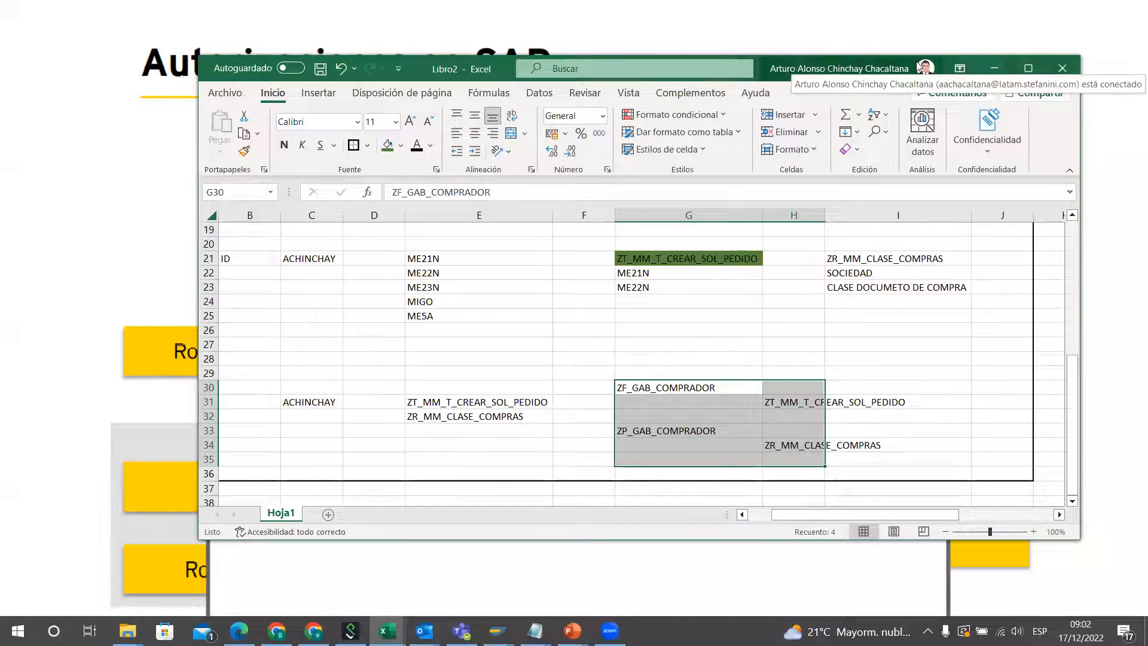
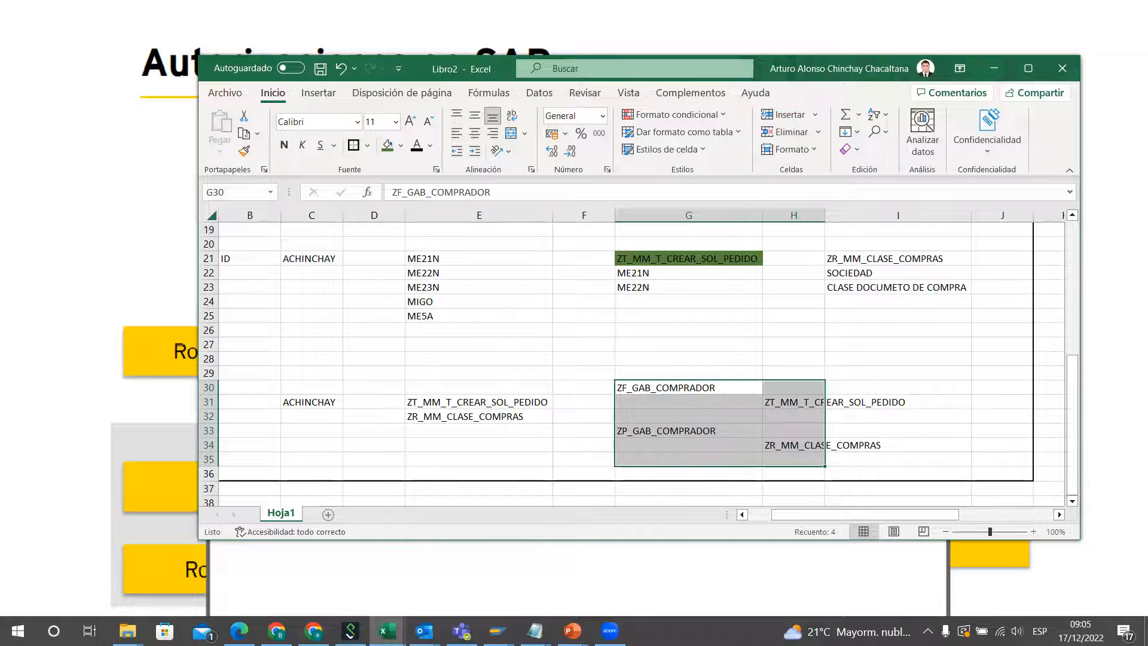
Step: Enter the text "Objeto de autorizaciion" in H35, below the ZR_MM_CLASE_COMPRAS role
left_click(283, 70)
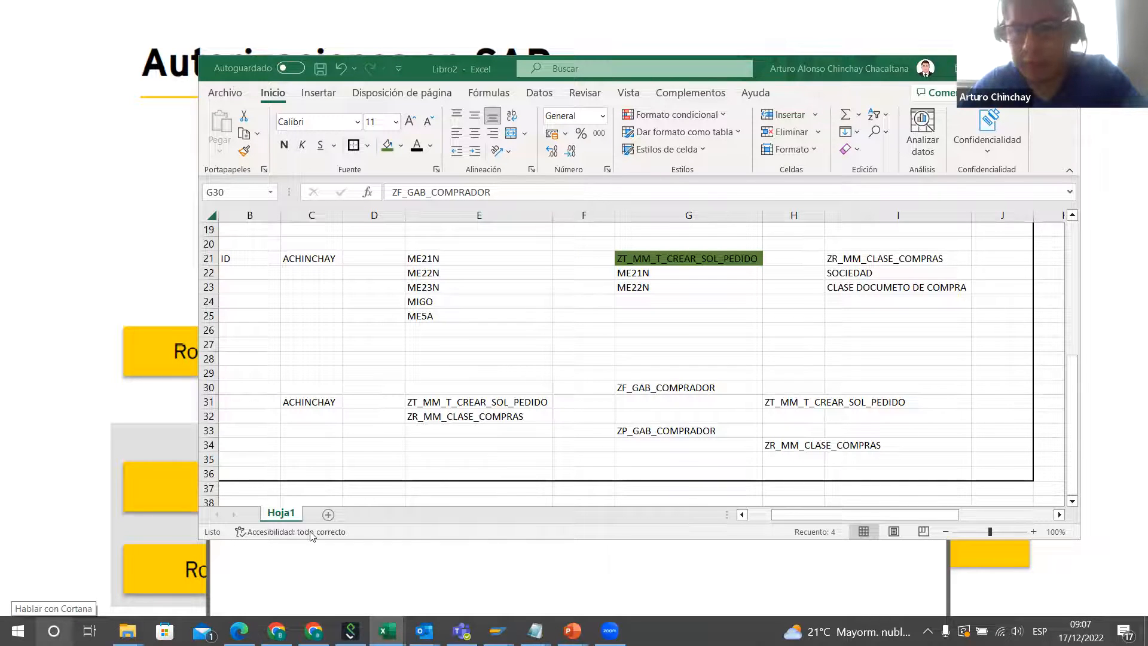
left_click(789, 447)
left_click(792, 446)
scroll(794, 436, "down", 1)
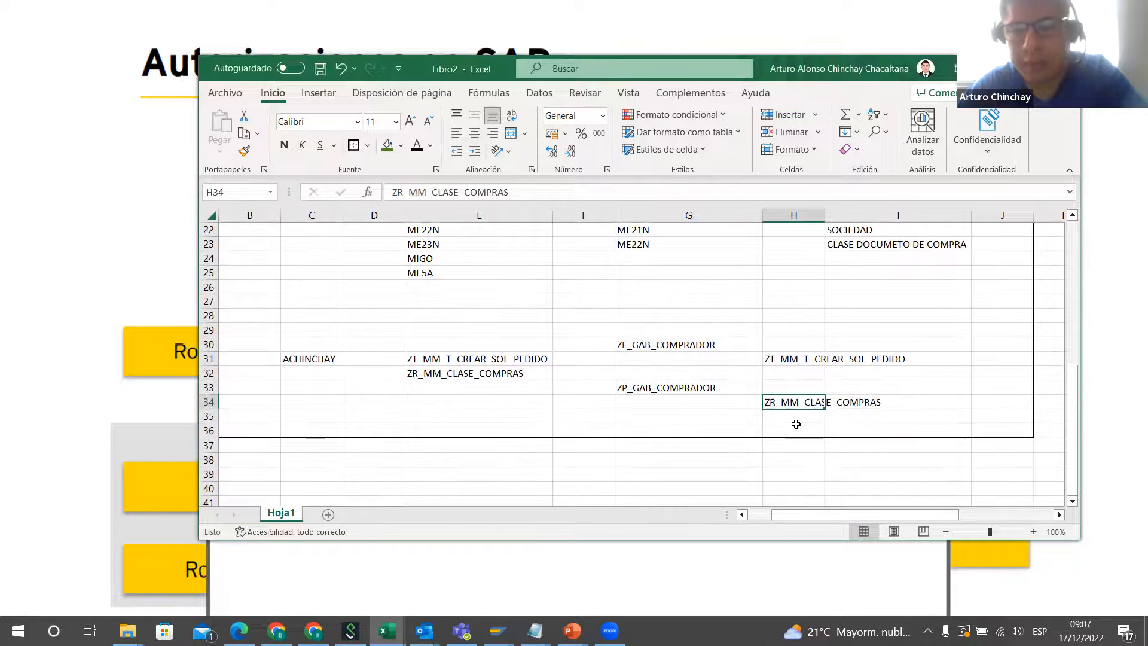
left_click(795, 421)
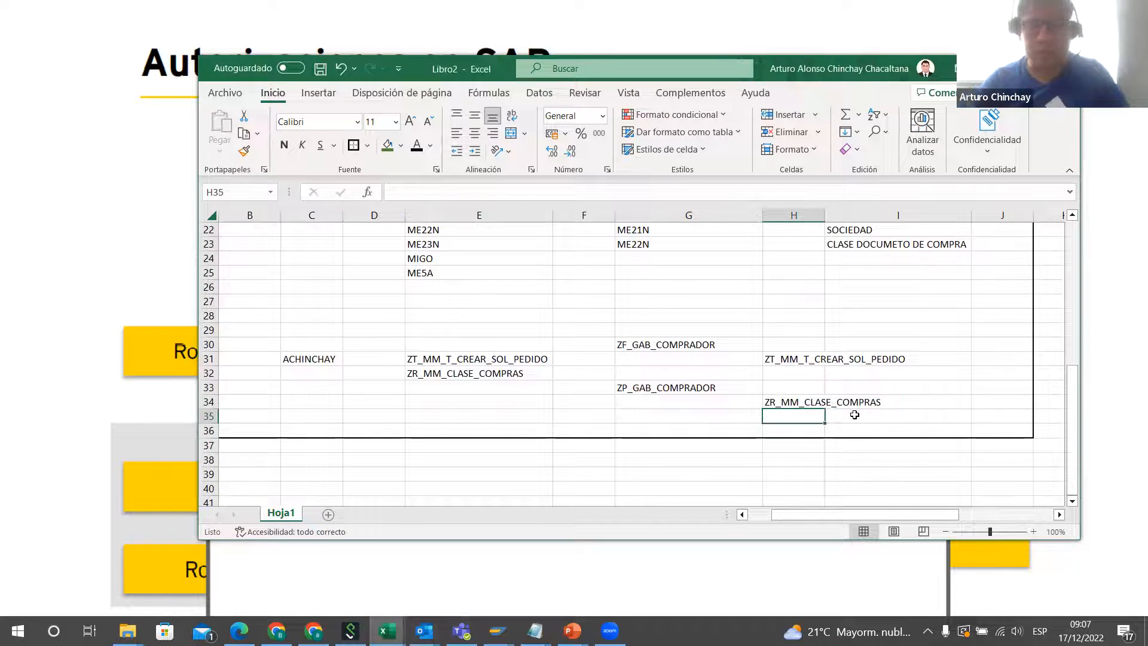
type("oBJET")
key("BackSpace")
key("BackSpace")
key("BackSpace")
key("BackSpace")
key("BackSpace")
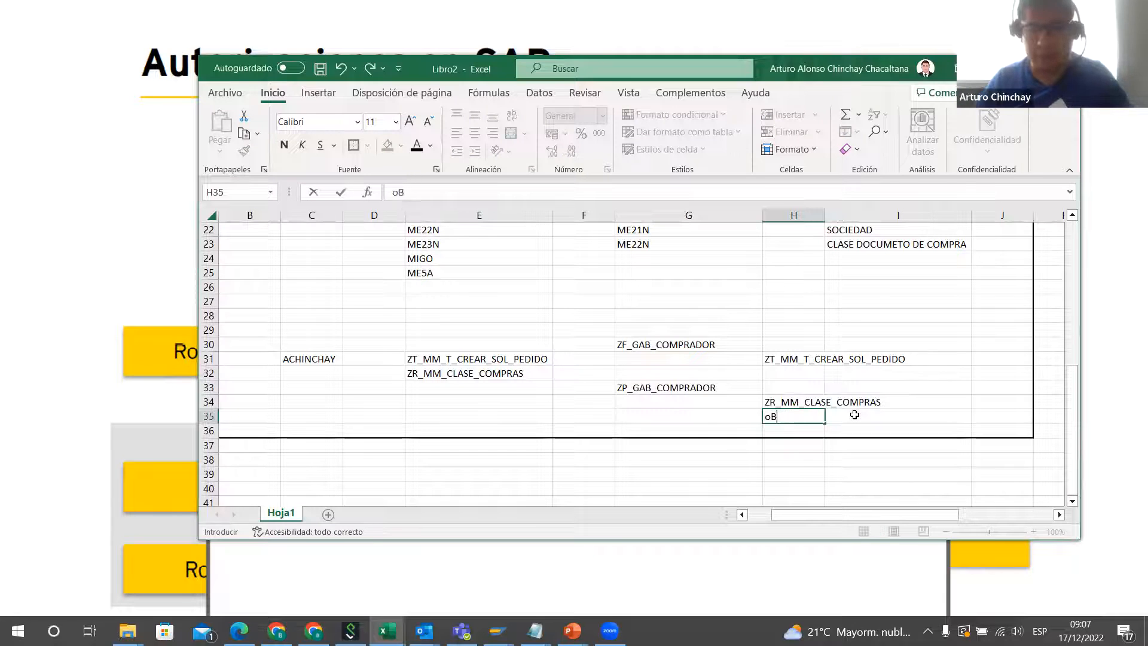
type("Objeto de ")
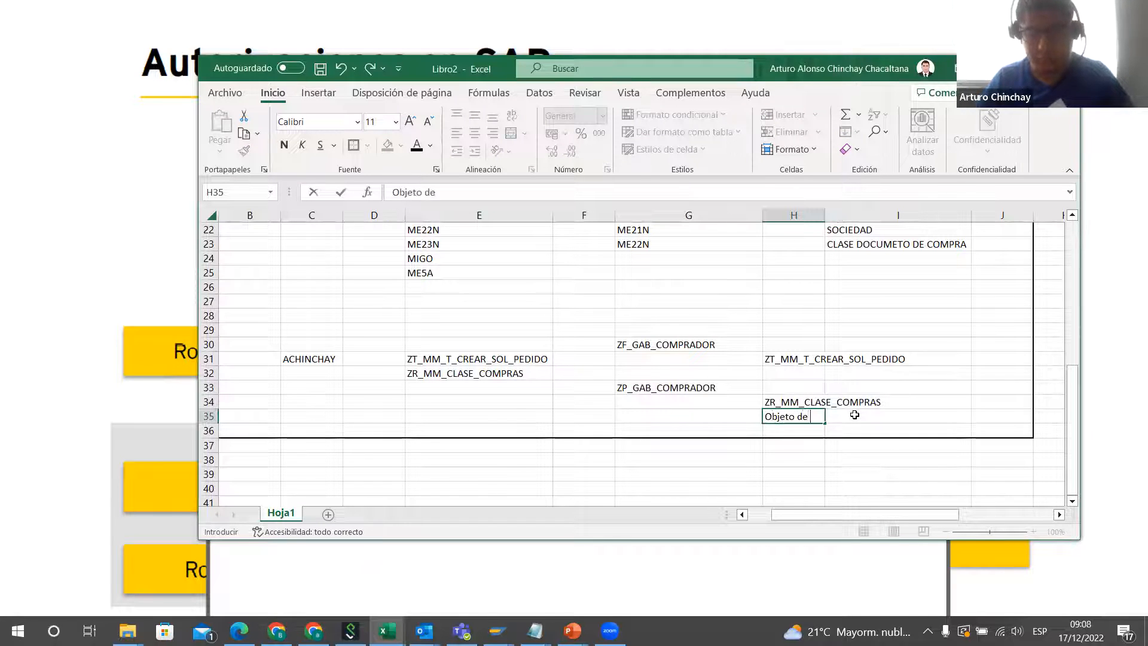
type("autorizaciion")
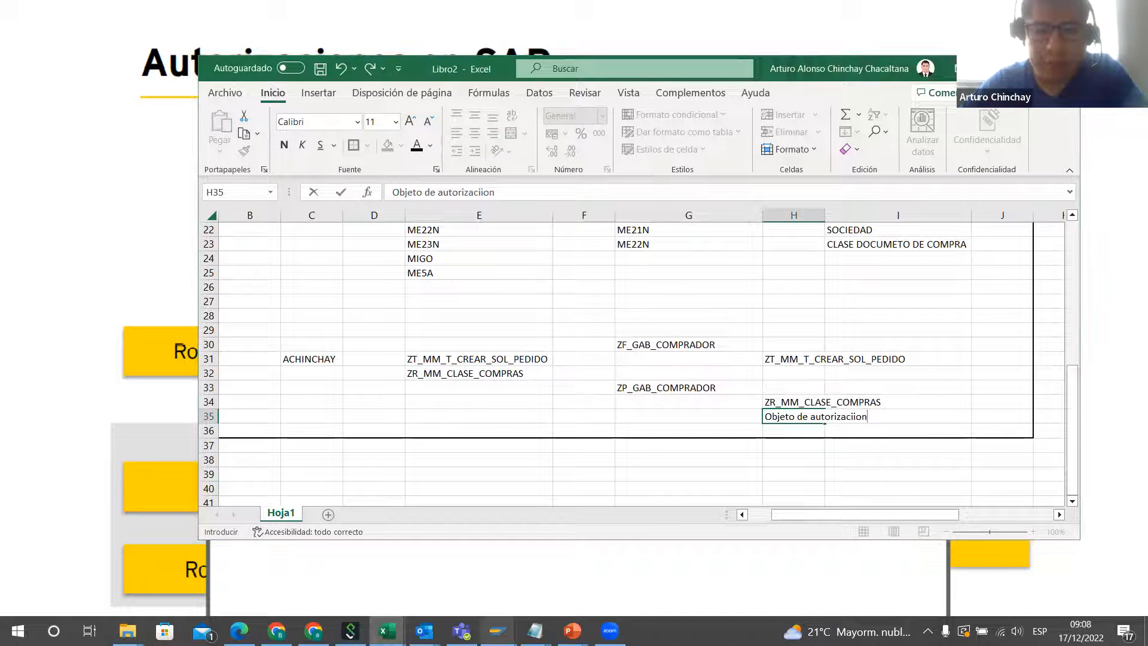
Step: Switch to SAP, place its window beside the workbook, leave the AGR_1251 table browser and open transaction SU24
left_click(497, 631)
left_click(534, 573)
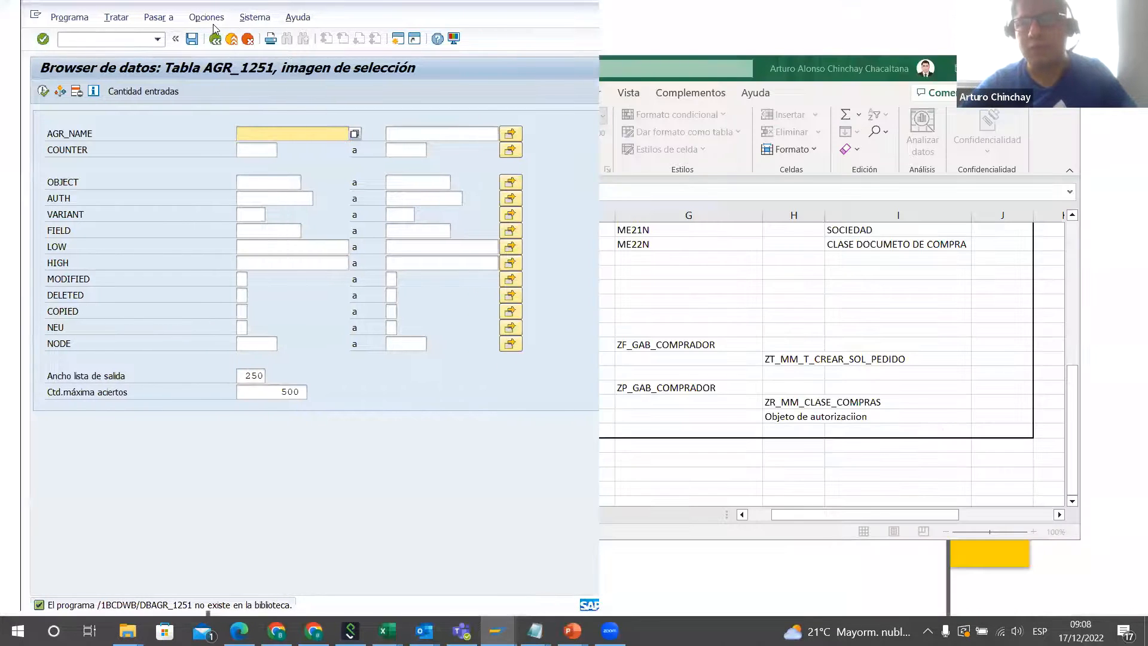
left_click_drag(213, 24, 1146, 42)
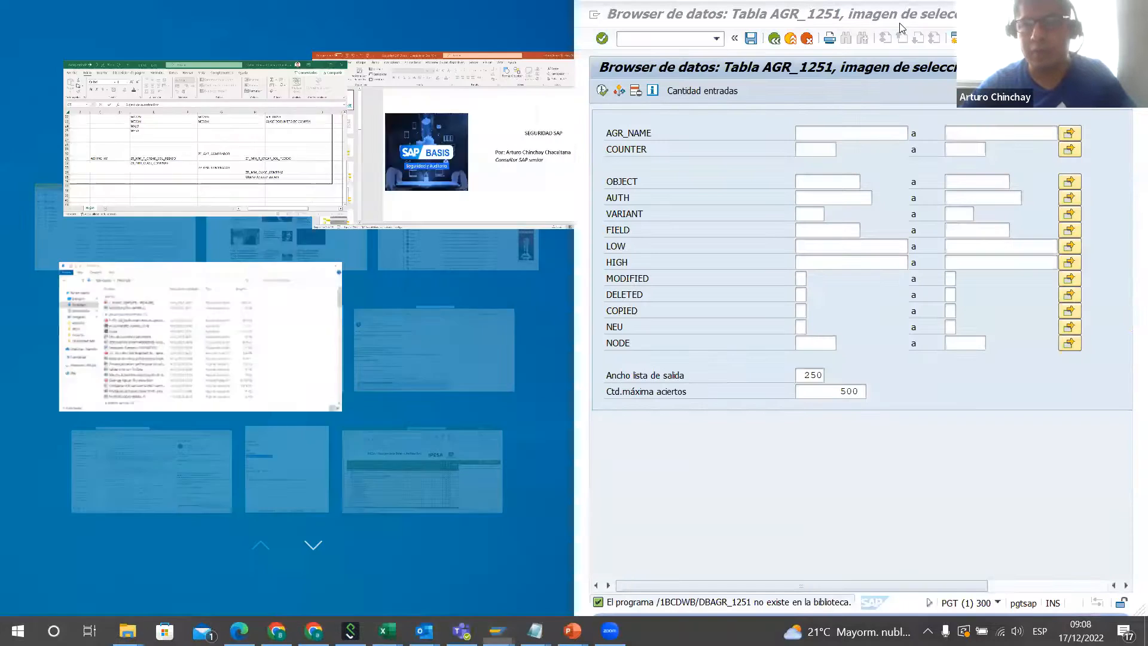
left_click(682, 82)
left_click(775, 38)
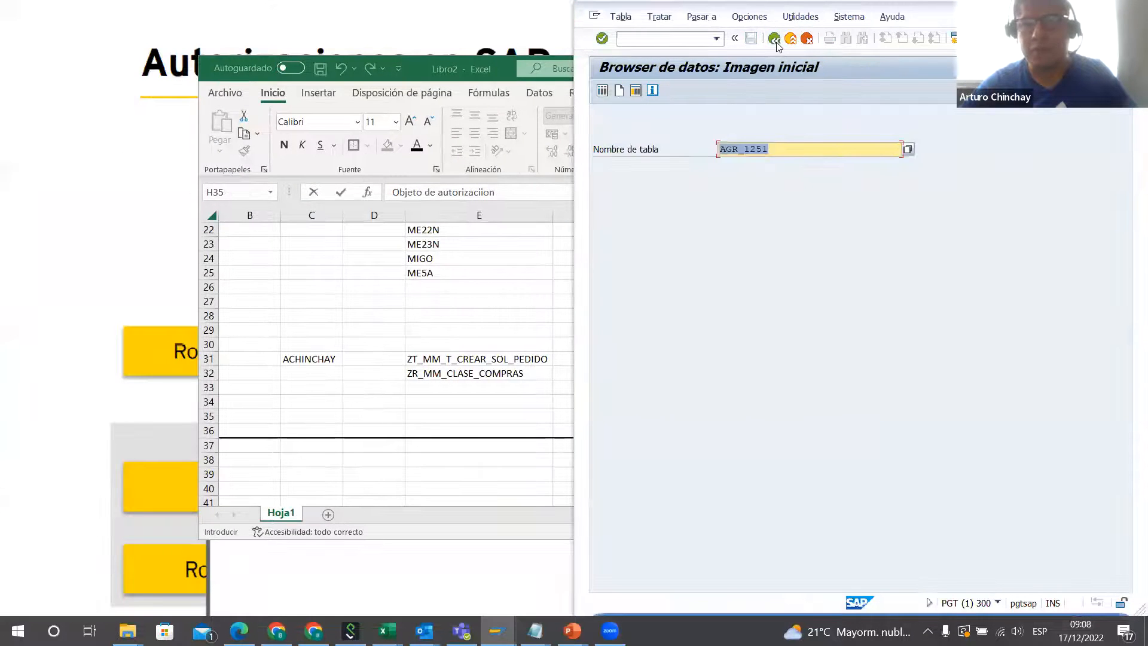
left_click(775, 39)
type("su24")
key("Return")
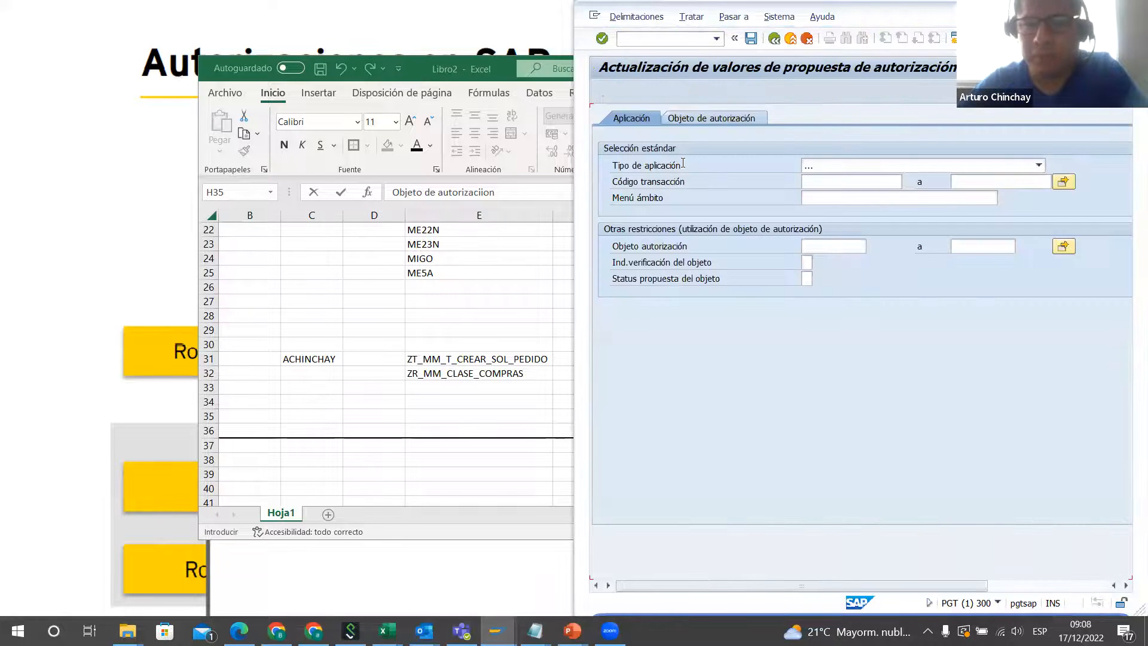
Step: Display the authorization proposal values for transaction code ME21N, copied from cell E21 of the workbook
left_click(838, 179)
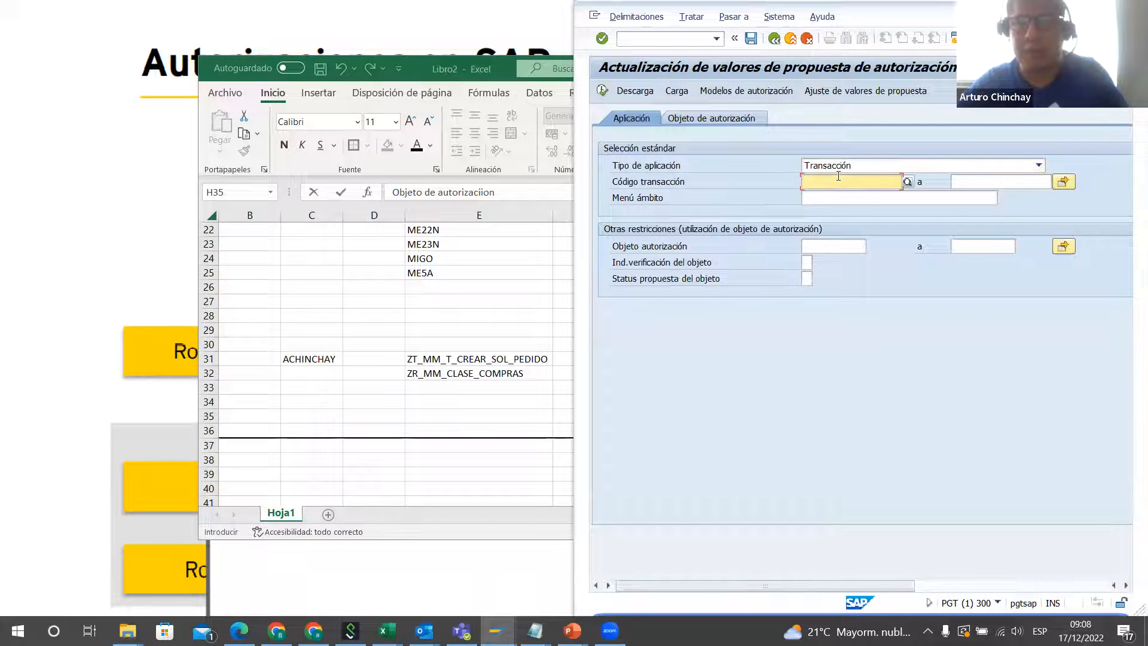
left_click(445, 256)
scroll(445, 275, "up", 2)
left_click(473, 302)
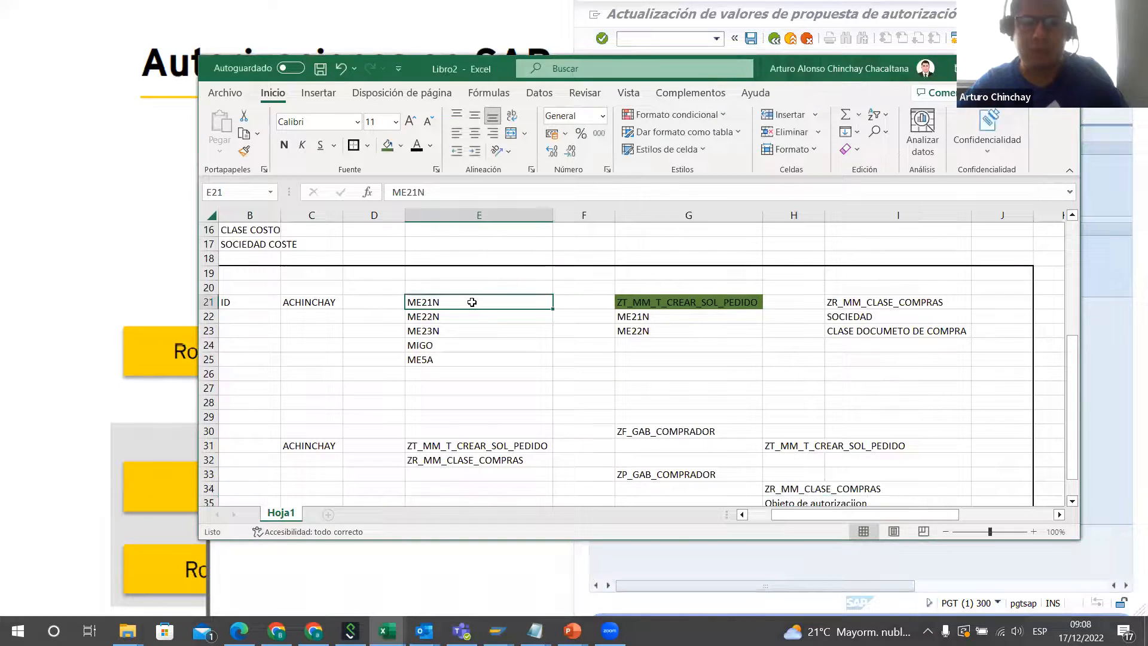
key("ctrl+c")
key("alt+Tab")
key("ctrl+v")
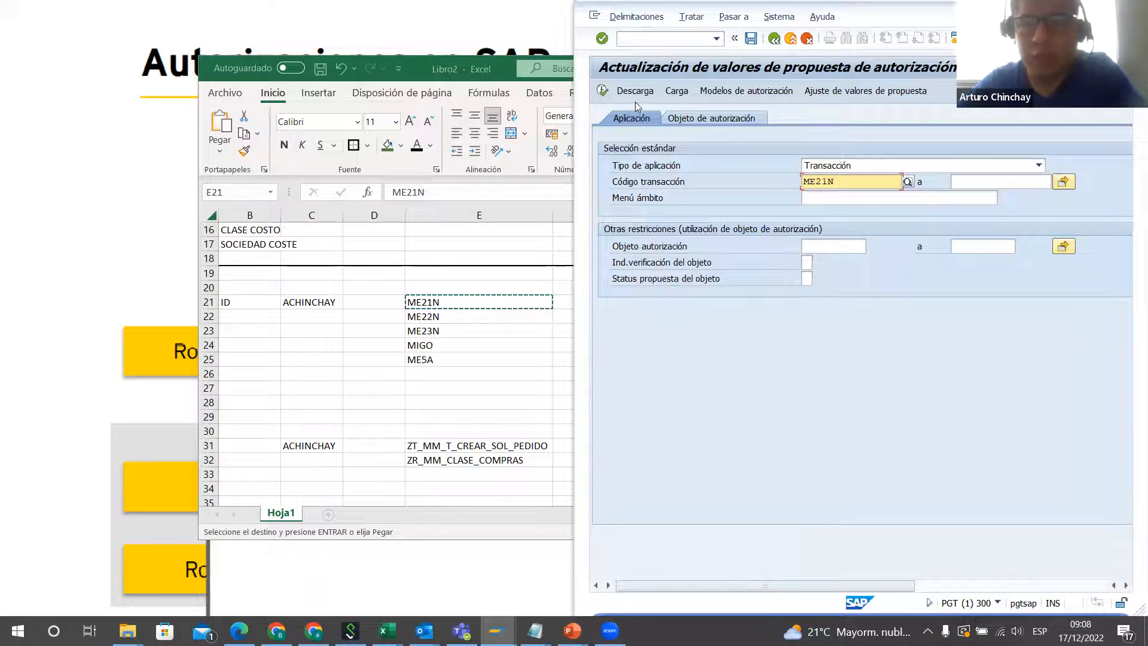
left_click(602, 91)
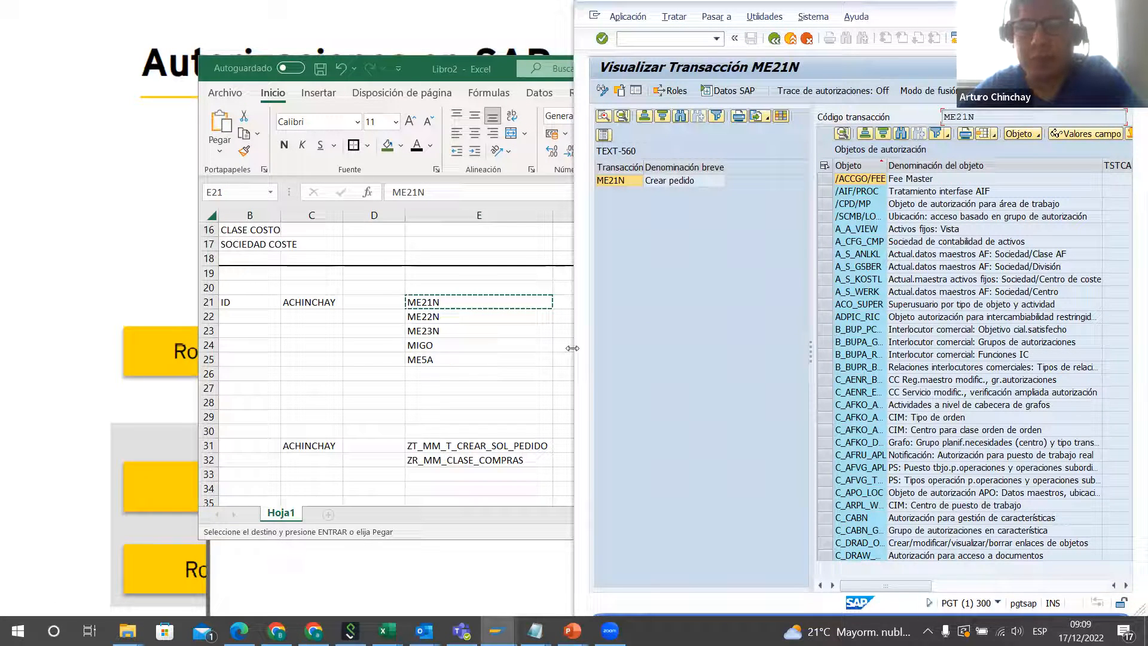
Step: Widen the SAP window, sort ME21N's authorization objects by Propuesta in descending order and fit the Objeto column to its contents
left_click_drag(573, 348, 274, 334)
left_click(892, 168)
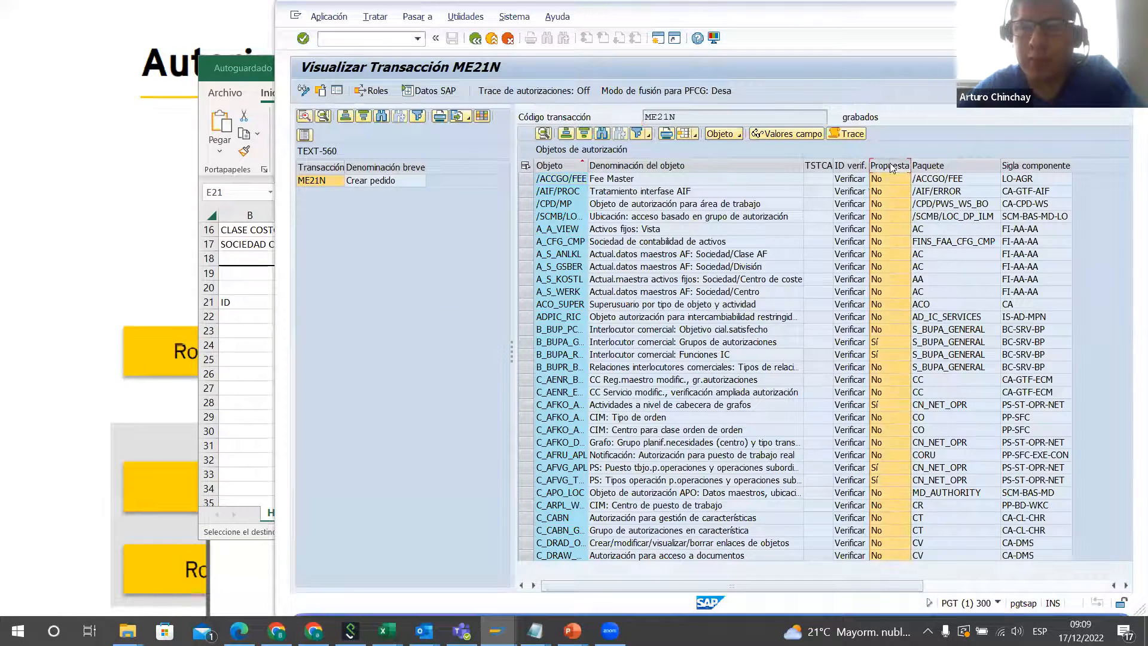
left_click(584, 134)
scroll(891, 353, "down", 3)
scroll(891, 353, "down", 6)
scroll(891, 353, "up", 12)
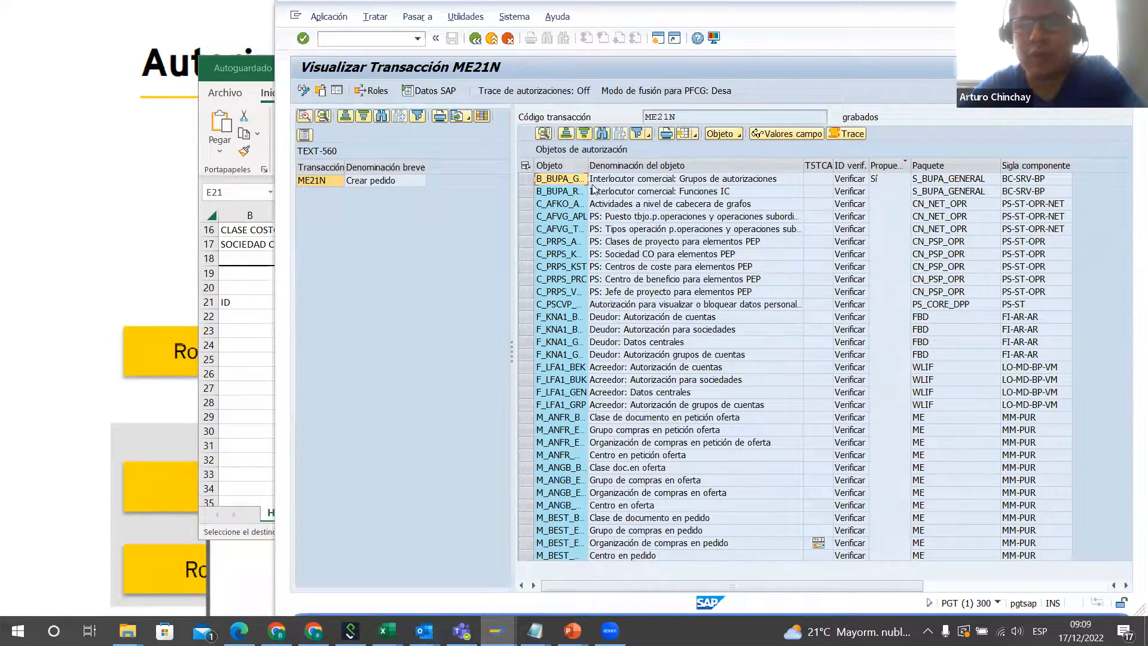
double_click(589, 165)
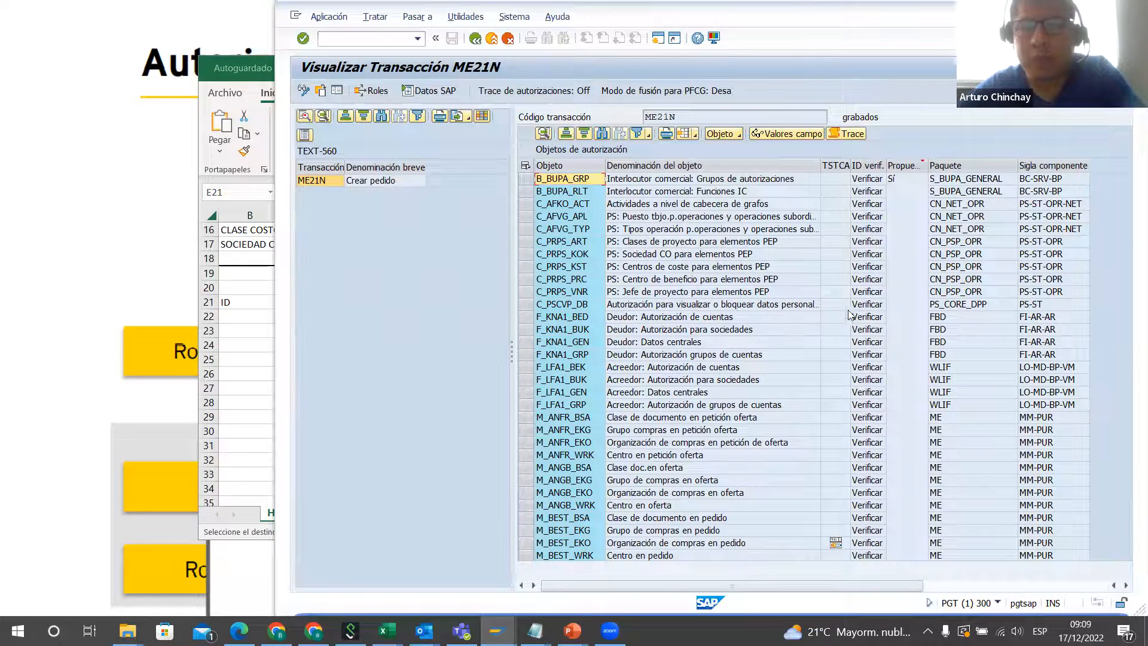
Step: Display the authorization proposal values of object M_BEST_EKO (Organización de compras en pedido)
scroll(837, 359, "down", 2)
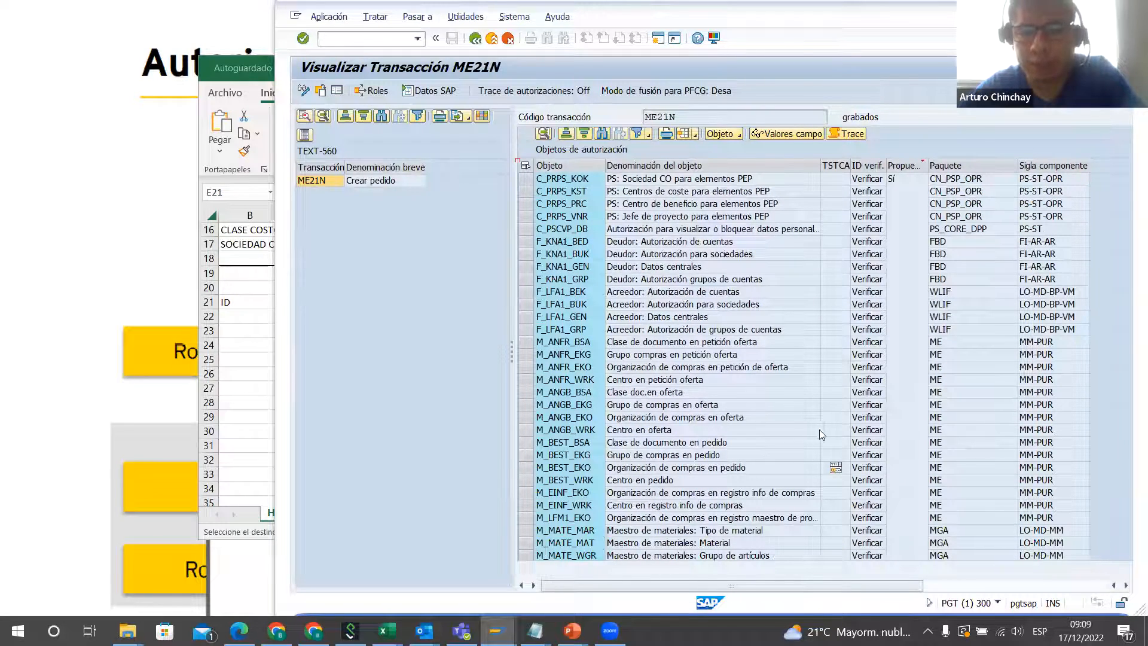
left_click(589, 467)
scroll(589, 469, "down", 2)
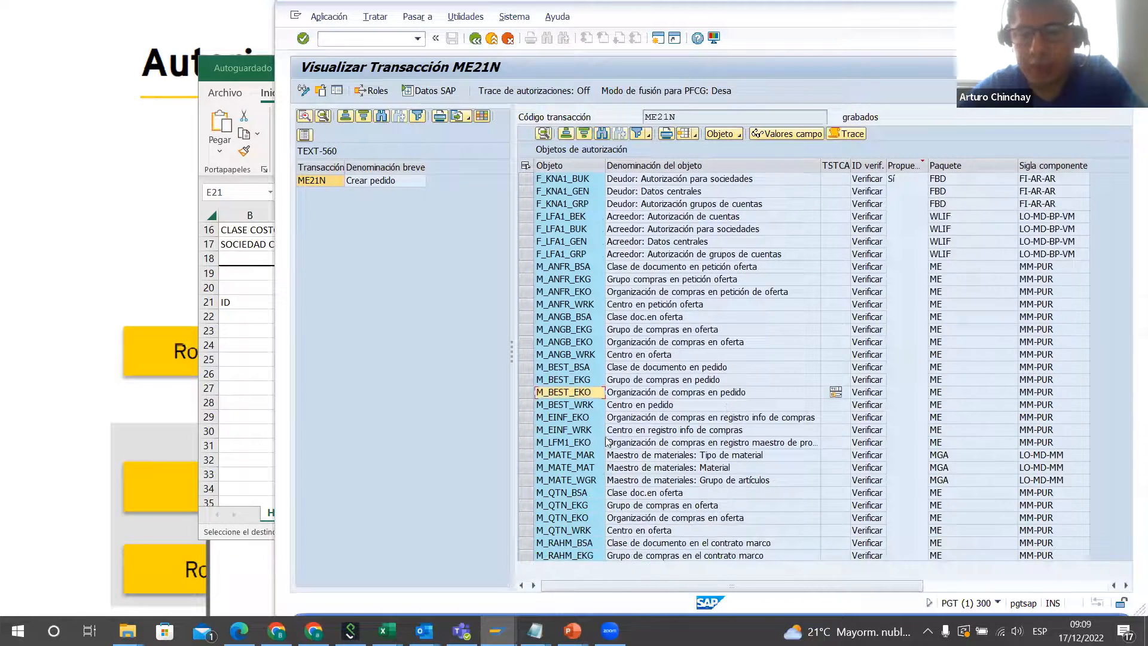
double_click(577, 393)
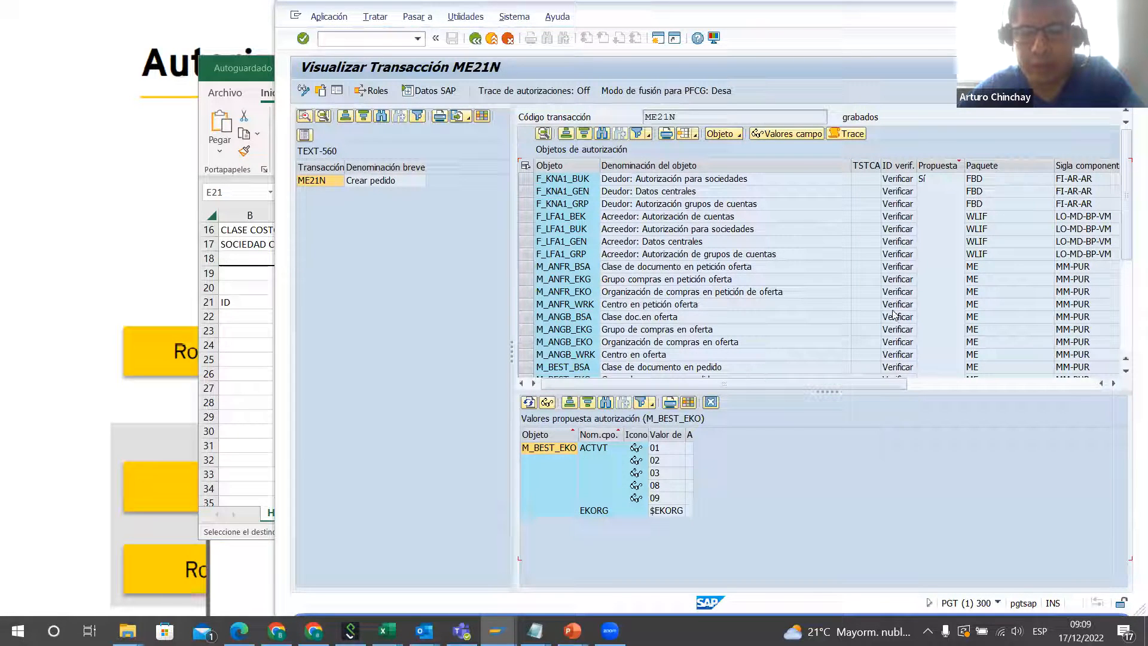
scroll(758, 316, "down", 2)
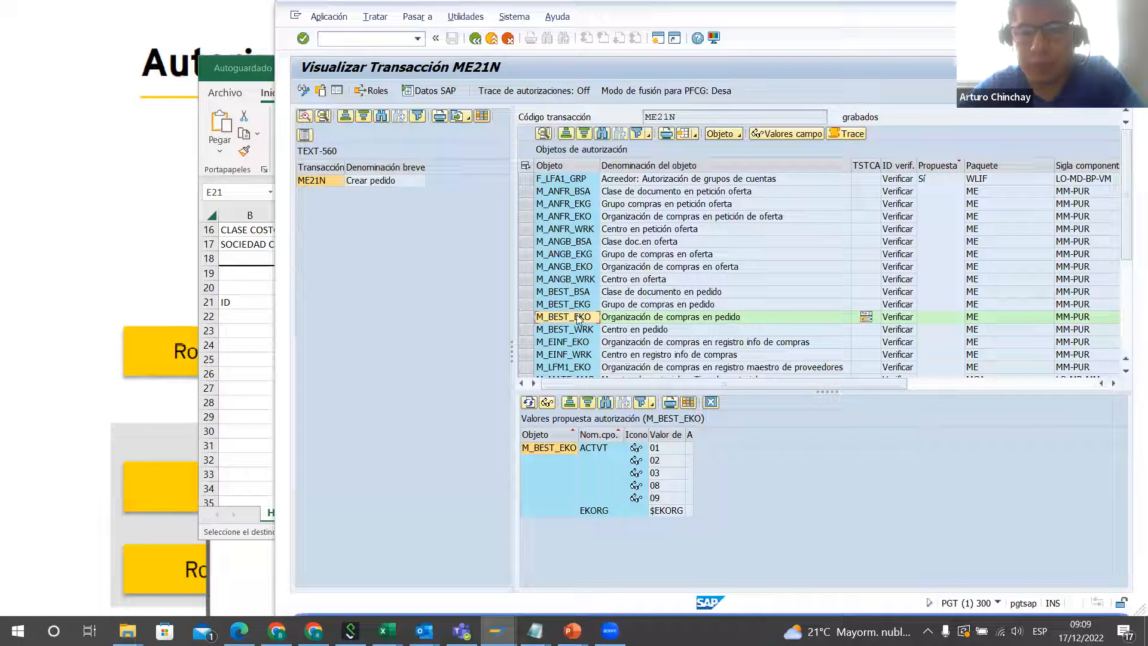
Step: Display the proposal values of object M_BEST_BSA (Clase de documento en pedido) and examine its BSART field
left_click(571, 305)
left_click(569, 293)
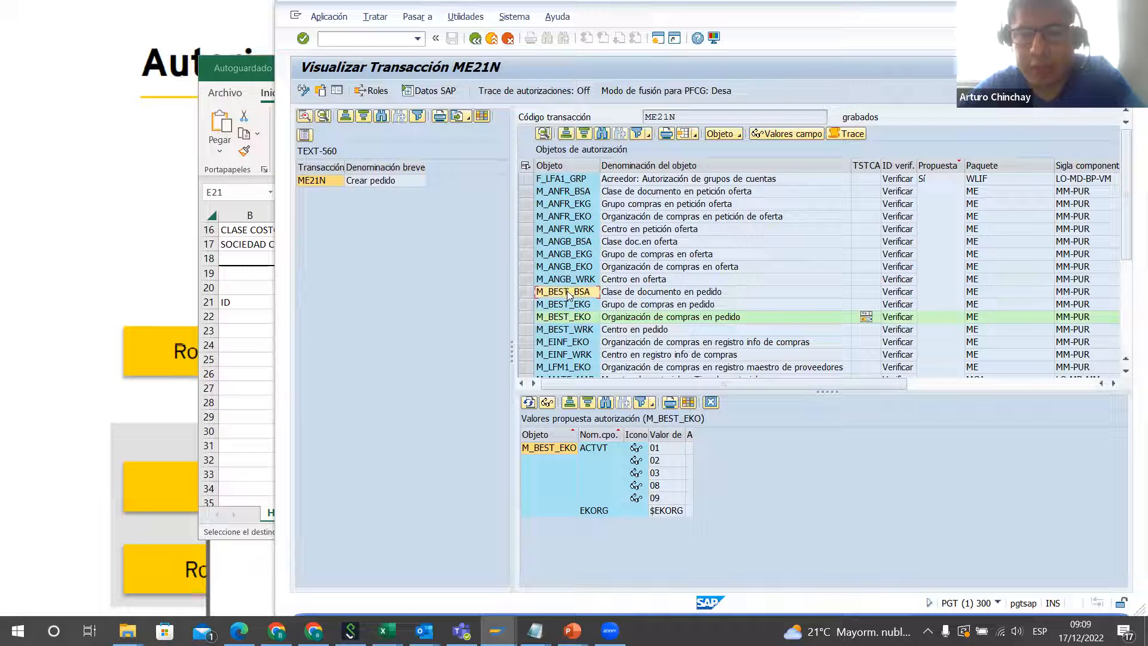
double_click(570, 292)
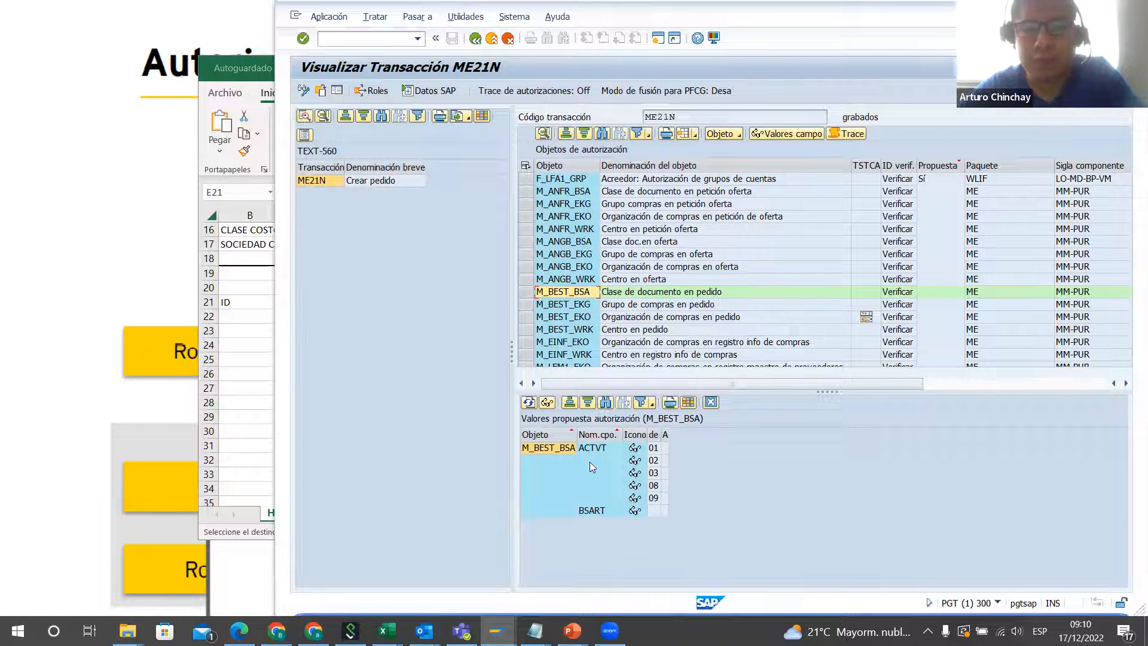
left_click(601, 511)
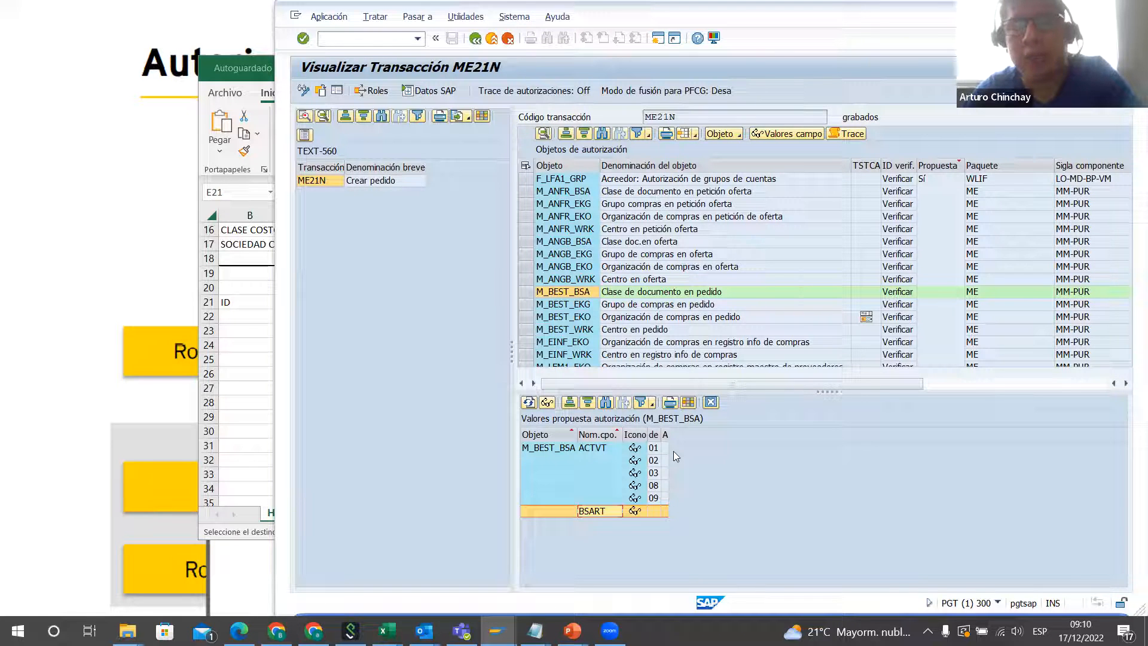
left_click(650, 509)
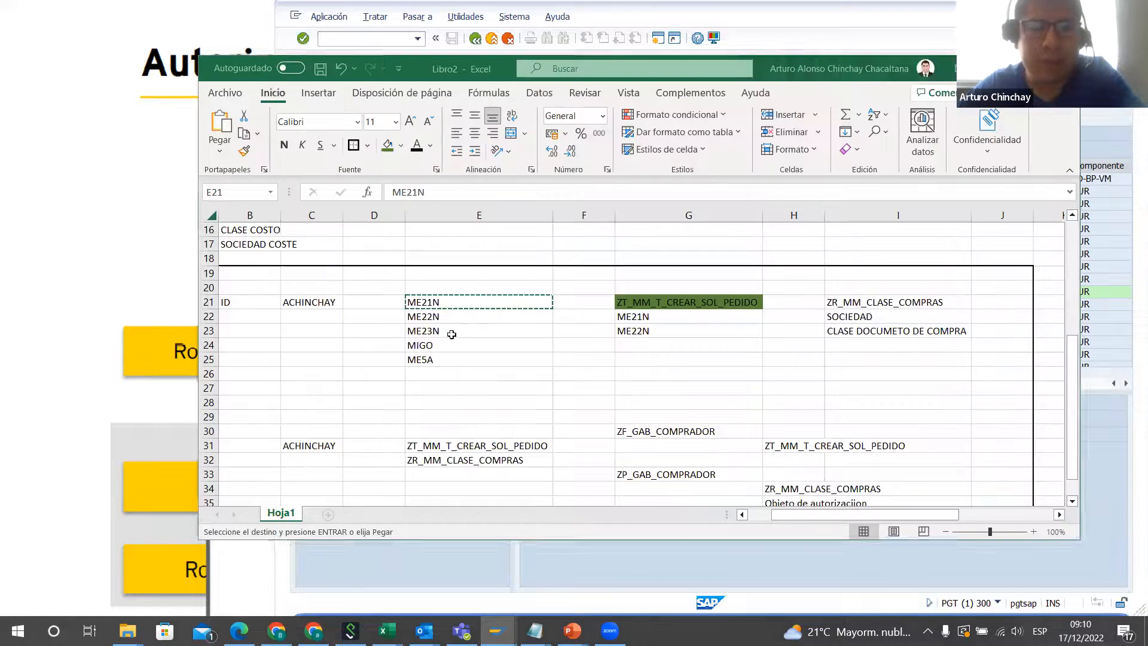
Step: Switch to the workbook and review the organizational-level block B3:J17, tracing the MANDANTE entry and the SOCIEDADES row
left_click(262, 341)
scroll(578, 367, "up", 5)
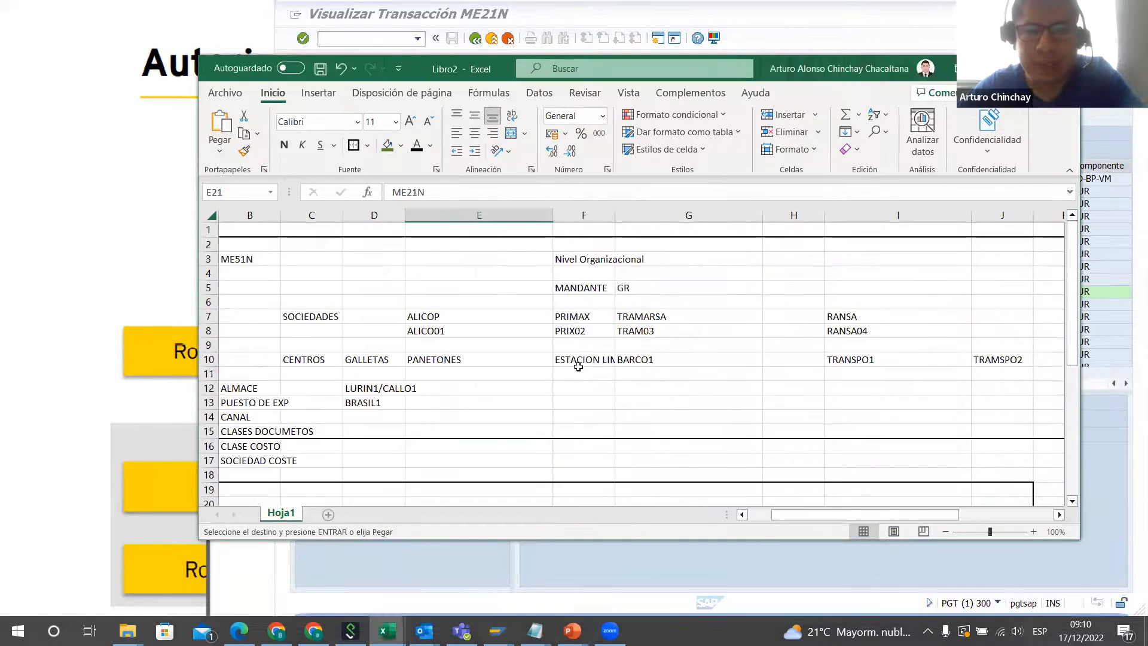
left_click_drag(243, 259, 1024, 465)
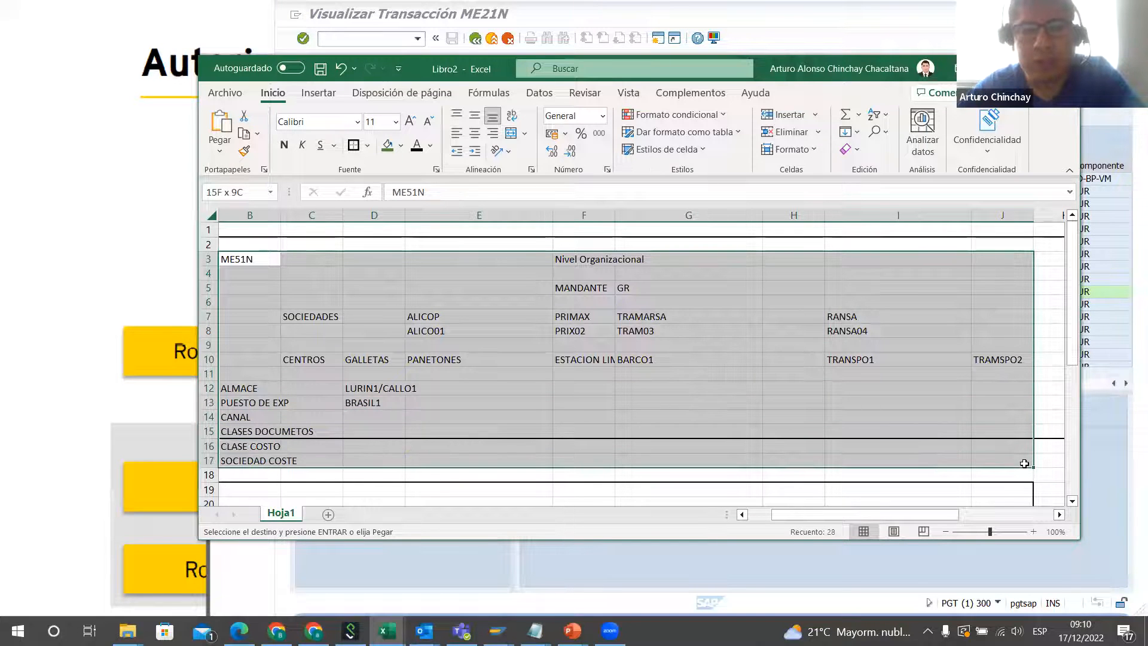
left_click(614, 259)
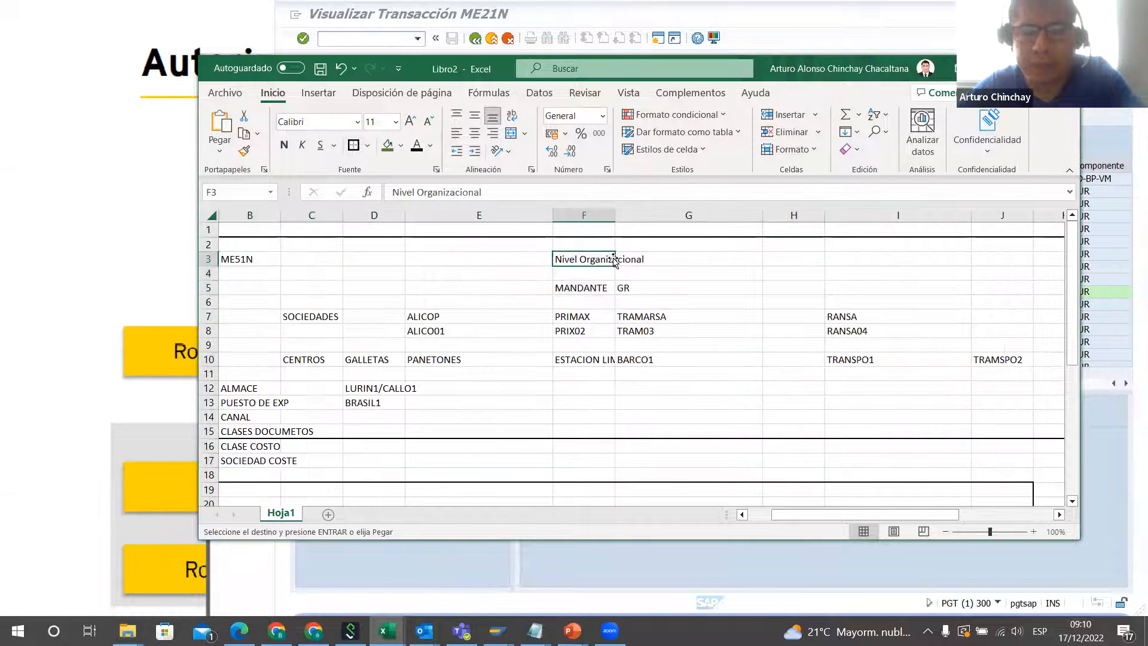
left_click(716, 261)
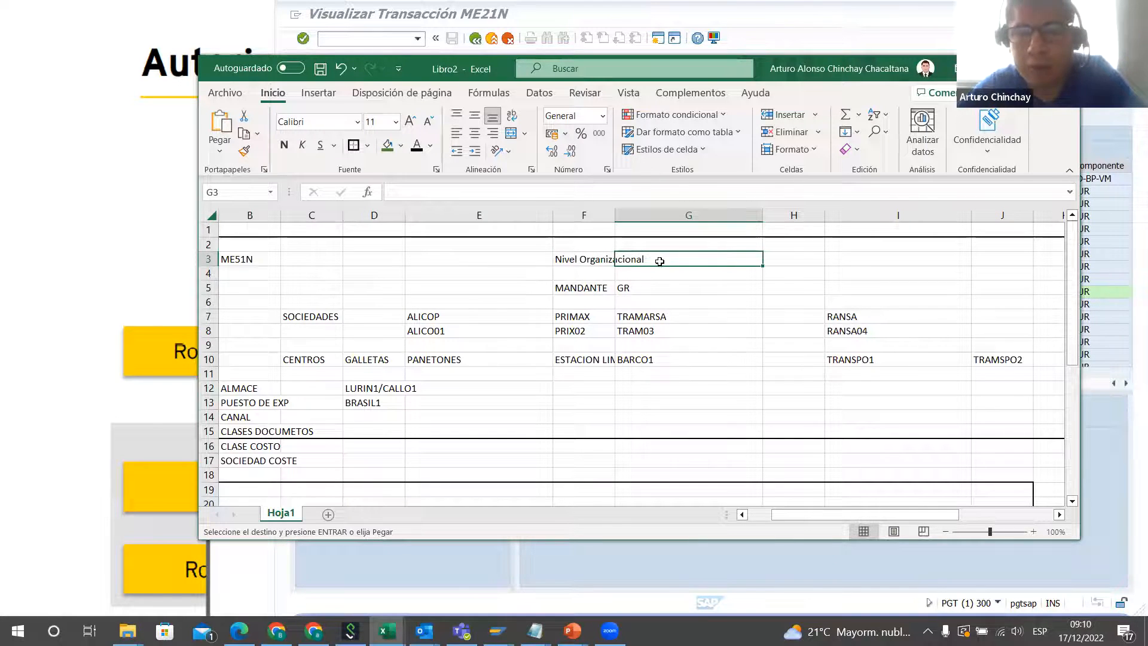
left_click(589, 289)
left_click(317, 318)
left_click_drag(371, 318, 1012, 311)
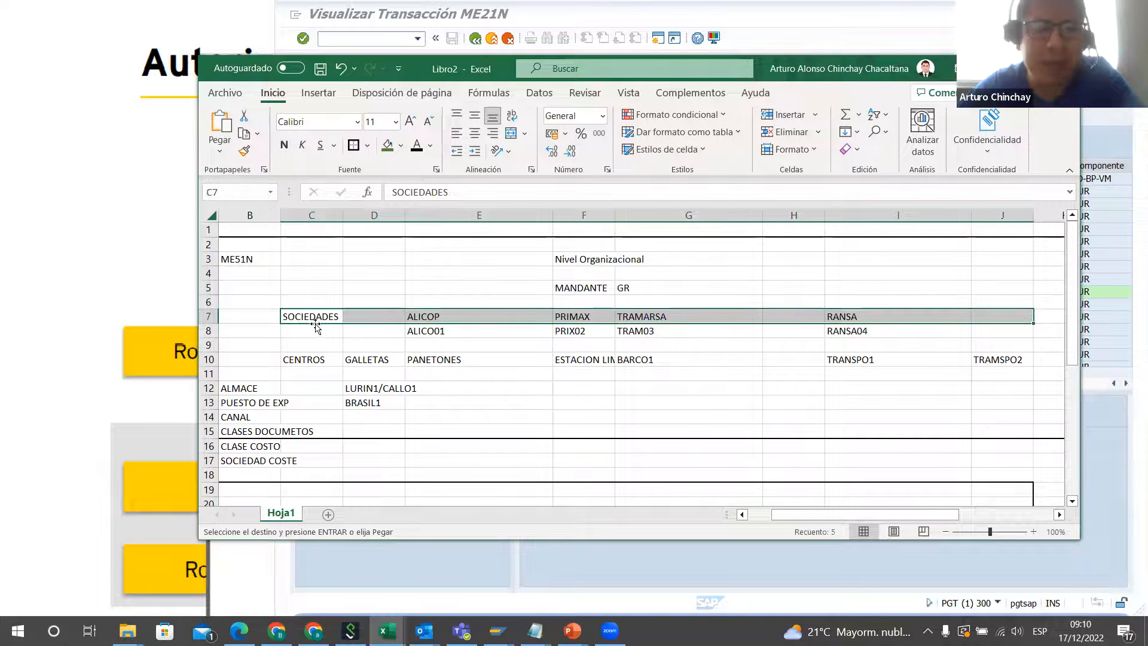
left_click_drag(314, 318, 966, 311)
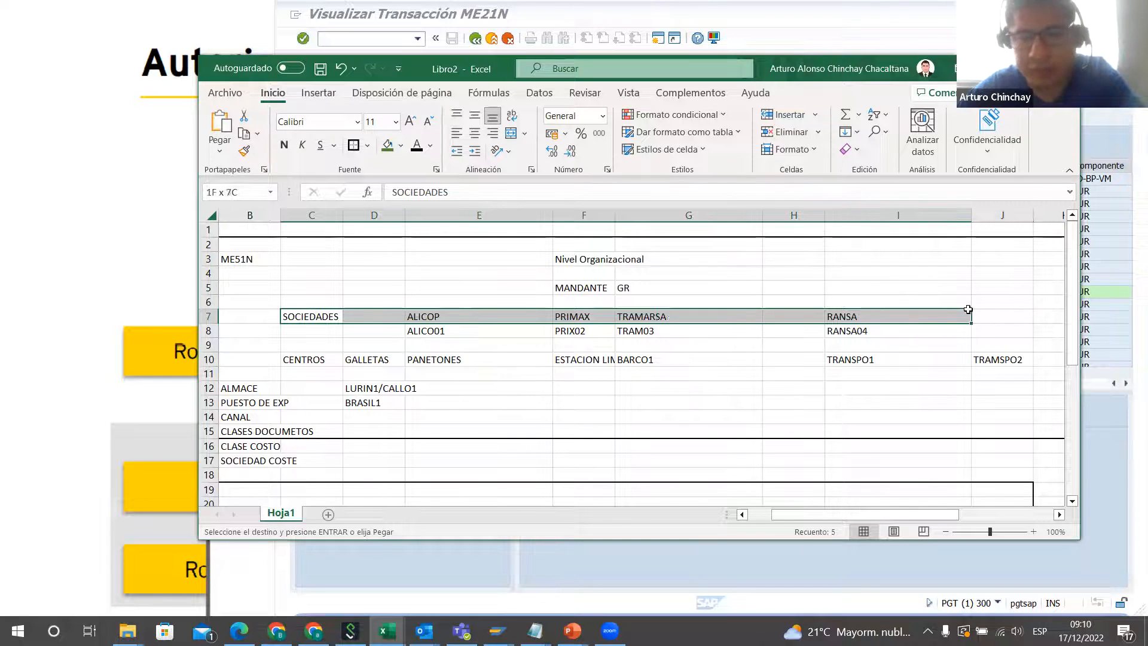
Step: Compare M_BEST_BSA in SAP with the workbook's Nivel Organizacional section, tracing MANDANTE, SOCIEDADES and CENTROS down to GALLETAS
left_click(1108, 300)
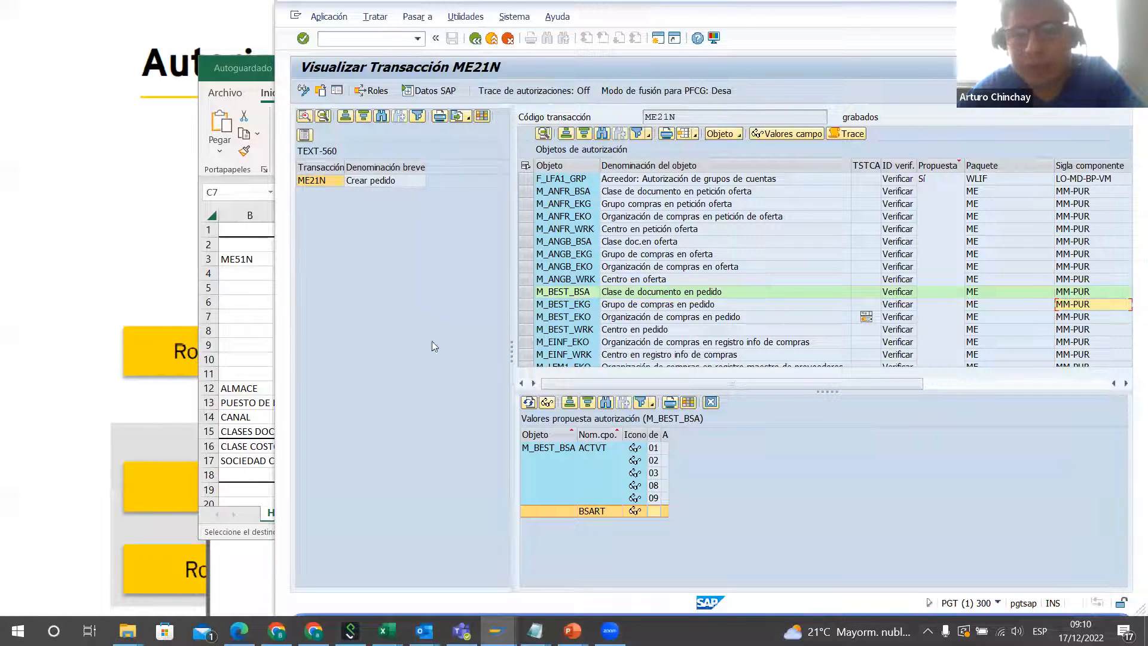
left_click(239, 307)
left_click(596, 261)
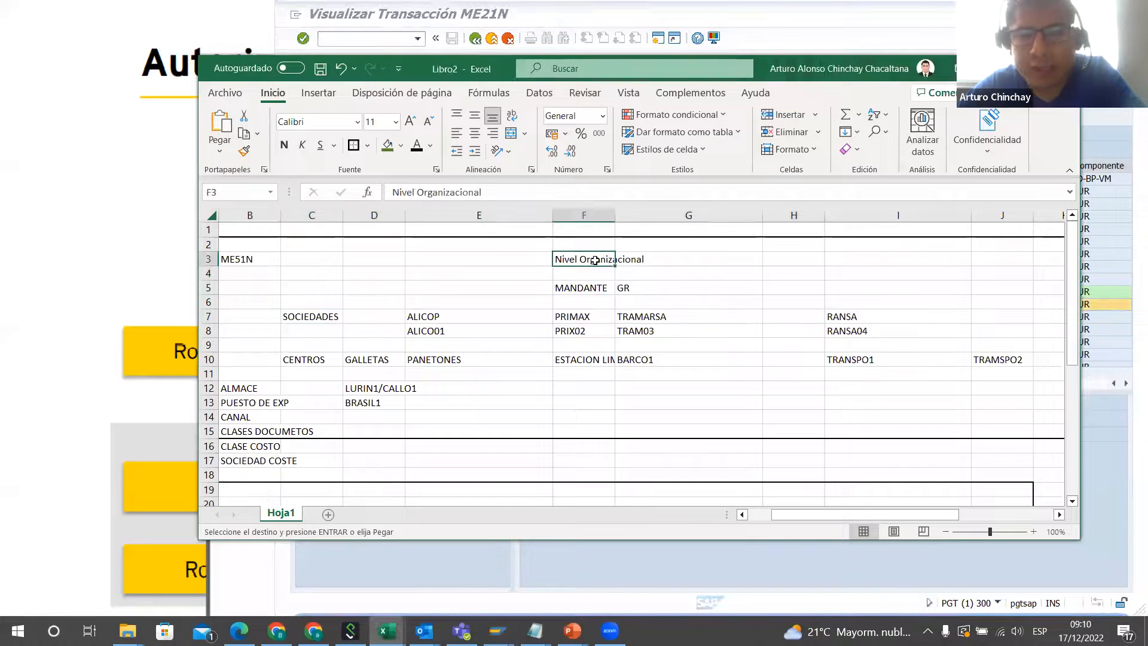
left_click(589, 287)
left_click_drag(285, 316, 854, 366)
left_click_drag(933, 514, 880, 513)
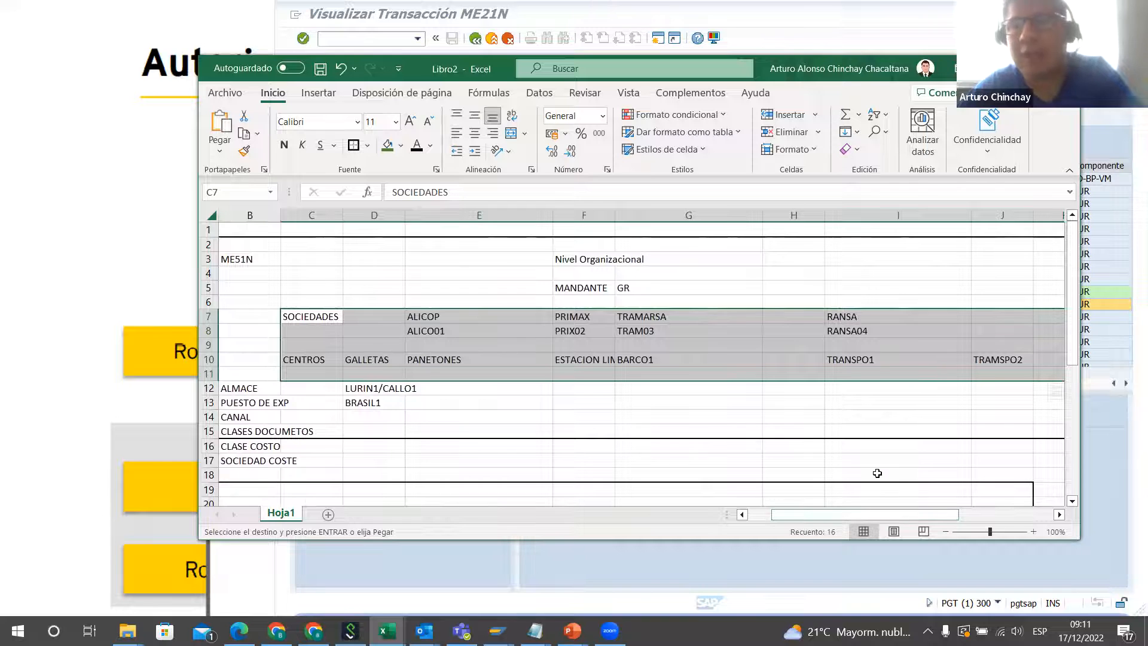
left_click(375, 366)
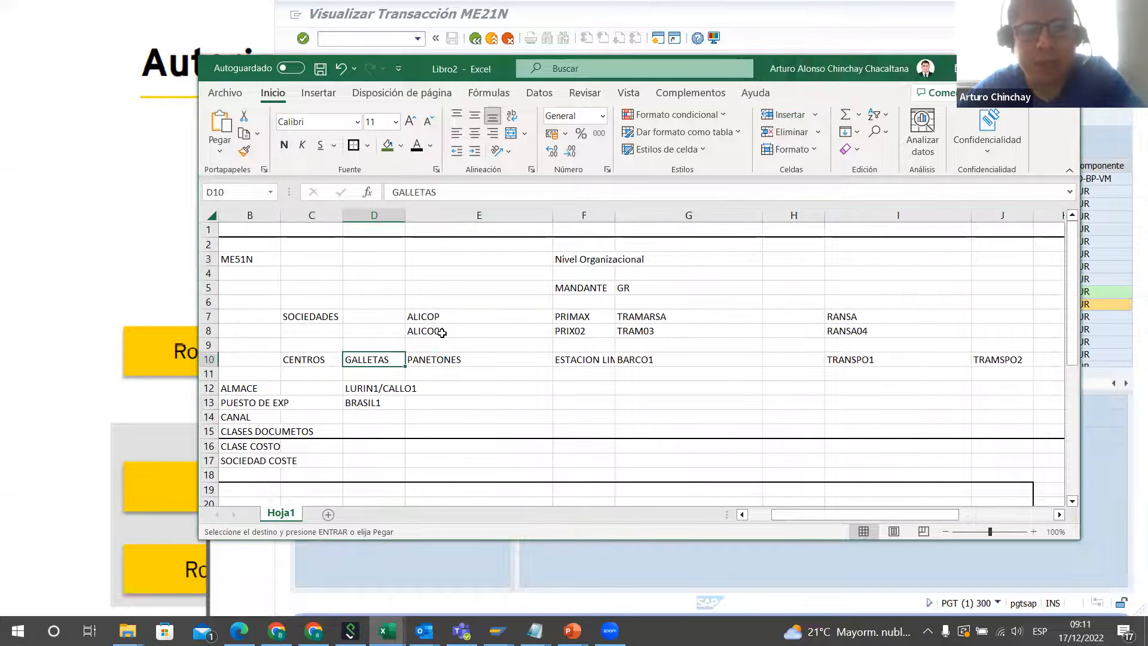
Step: Trace the company entries ALICO01, PRIX02, RANSA and TRAM03 in the workbook, and return to the M_BEST_BSA values in SAP
left_click(442, 332)
left_click(603, 330)
left_click(844, 318)
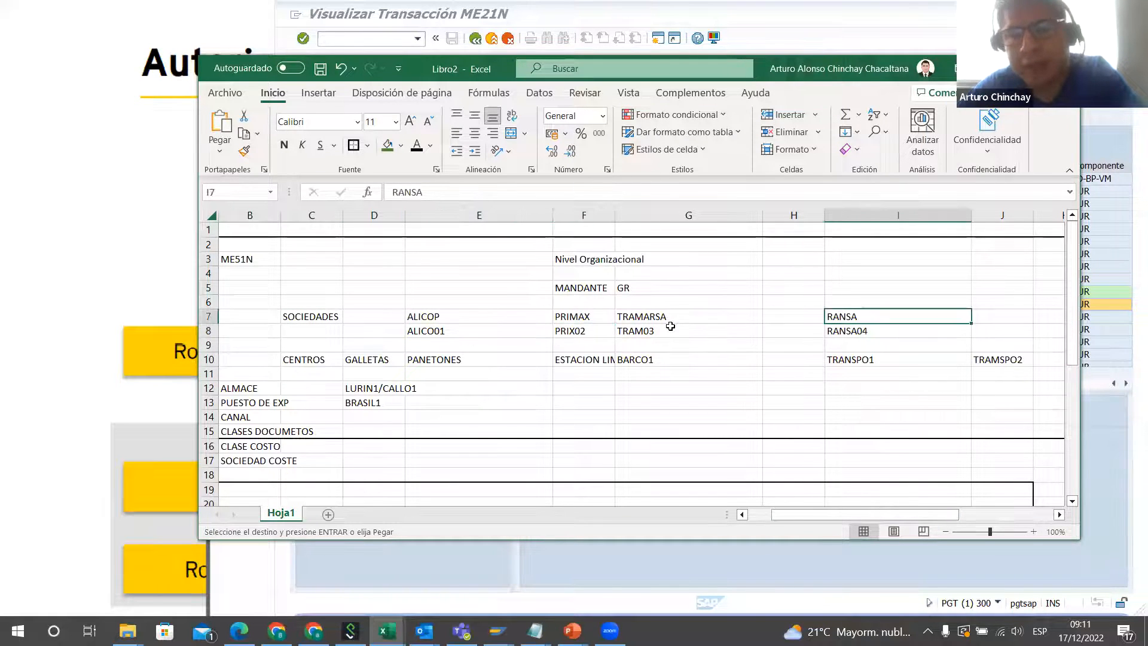
left_click(670, 326)
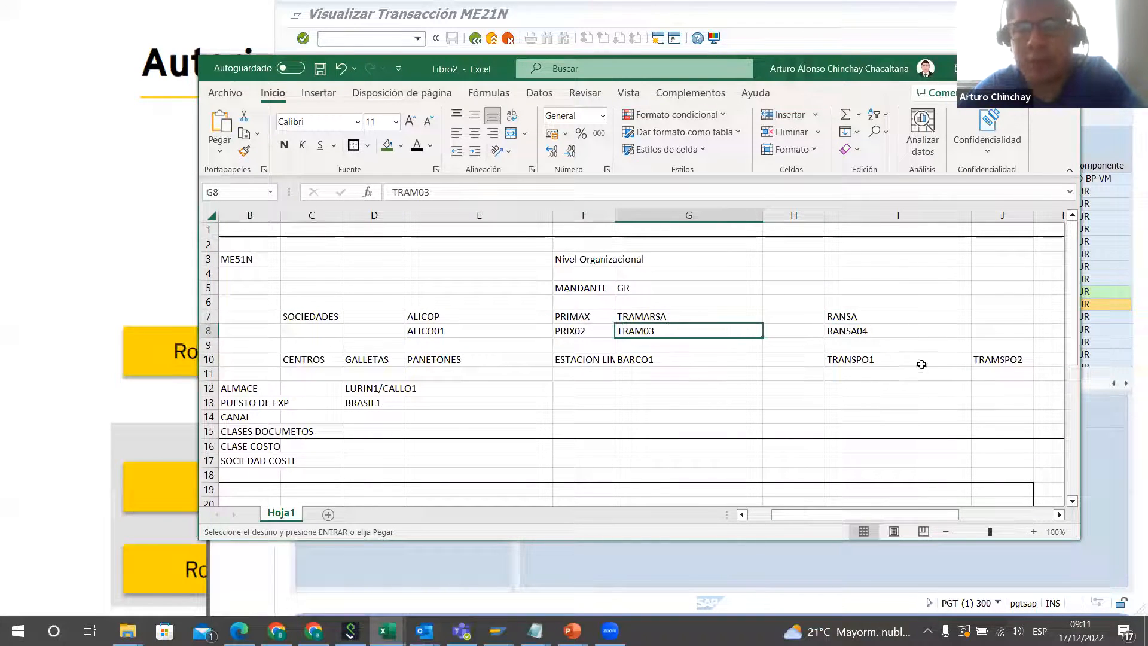
left_click(1111, 470)
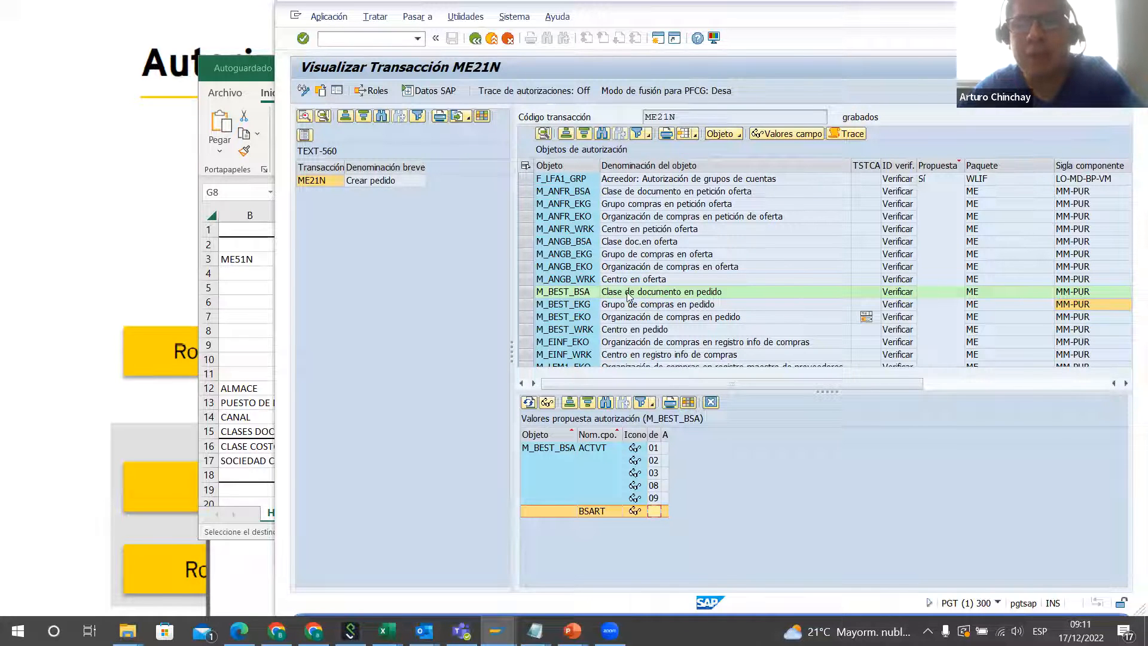
Step: Review the workbook's role section, tracing ZP_GAB_COMPRADOR to its role ZR_MM_CLASE_COMPRAS in H34
left_click(267, 328)
scroll(728, 386, "down", 4)
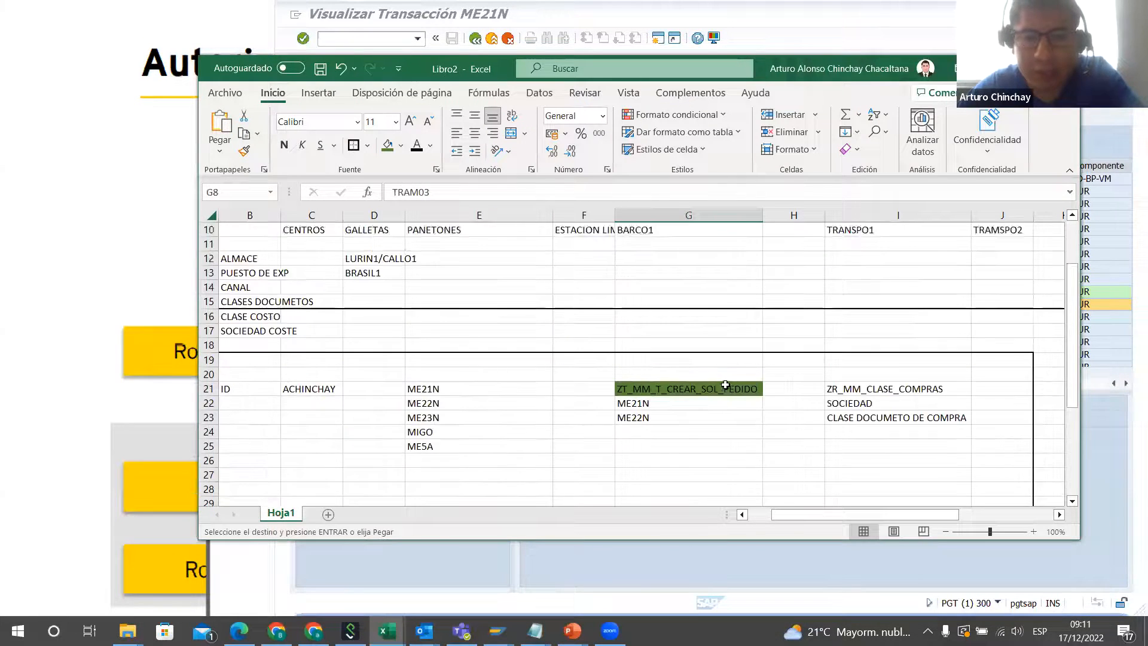
scroll(529, 348, "down", 3)
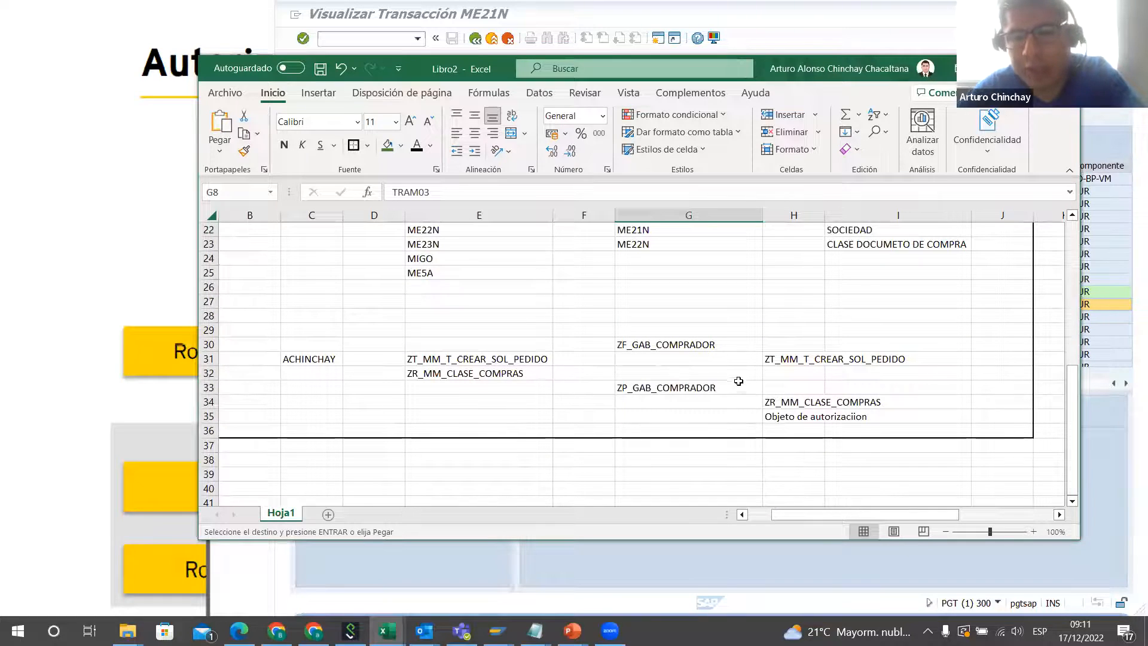
left_click(682, 388)
left_click(806, 407)
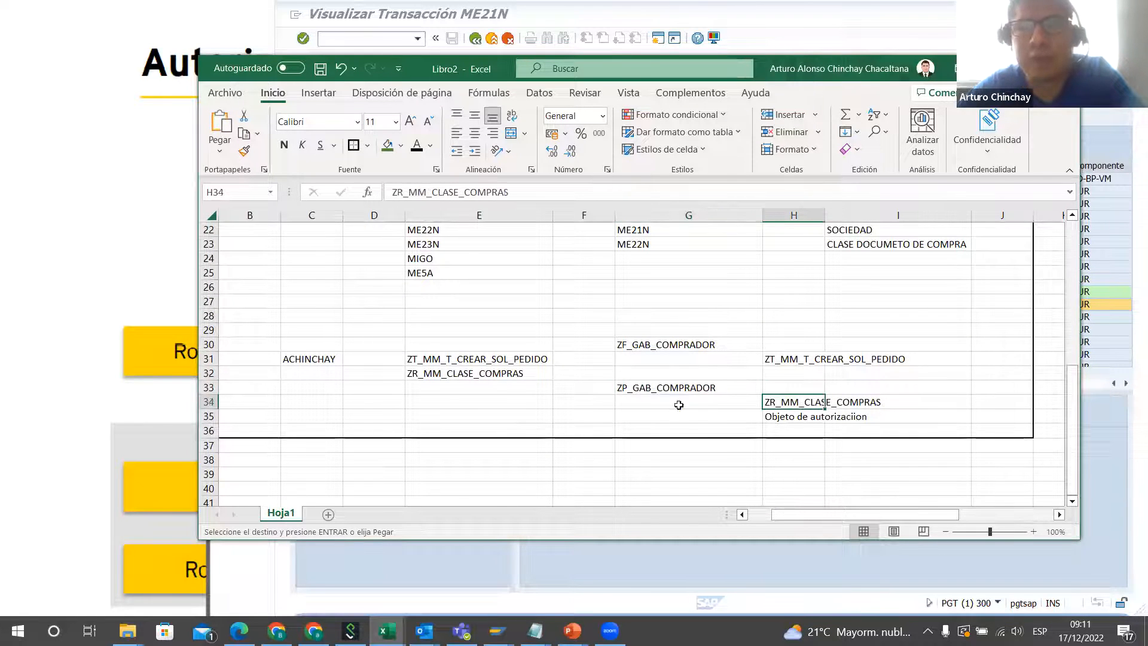
scroll(393, 385, "up", 2)
scroll(393, 385, "down", 1)
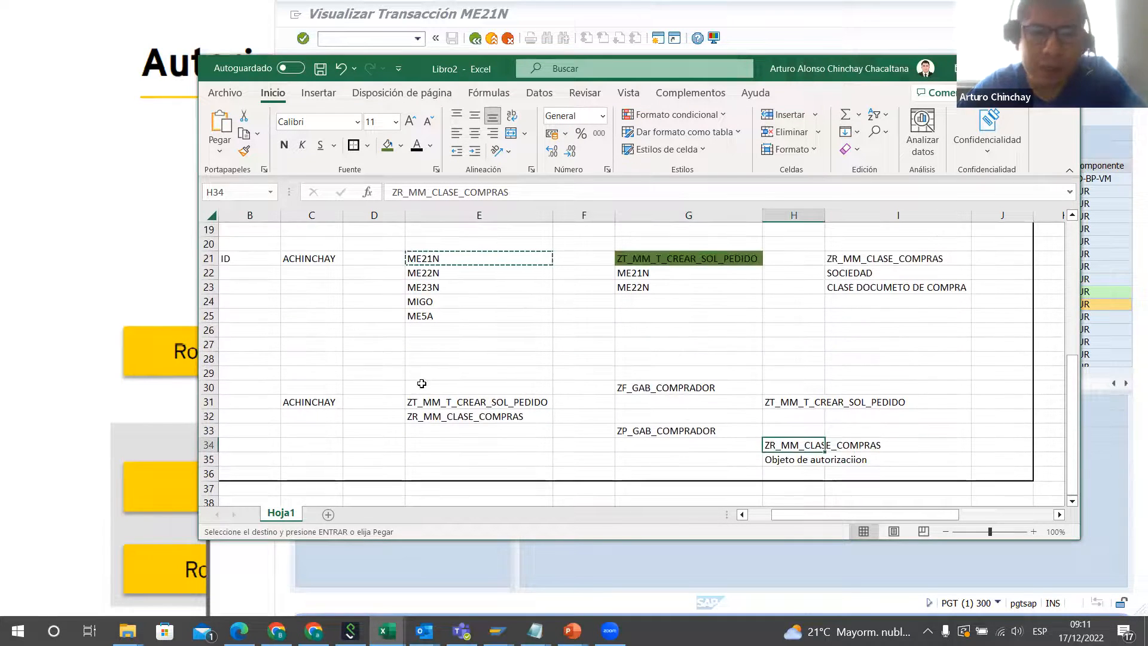
Step: Relate role ZT_MM_T_CREAR_SOL_PEDIDO to transactions ME21N and ME22N, trace the authorization-object entry in H35, and return to SAP
left_click(810, 404)
left_click_drag(436, 262, 442, 273)
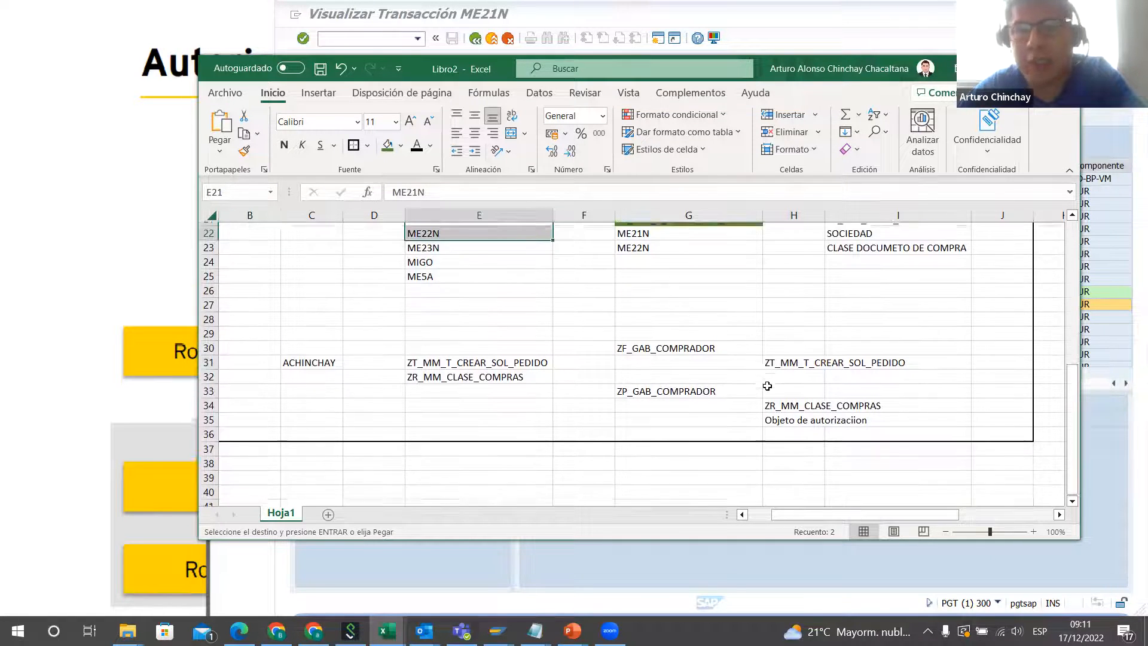
scroll(769, 378, "up", 1)
scroll(957, 485, "down", 1)
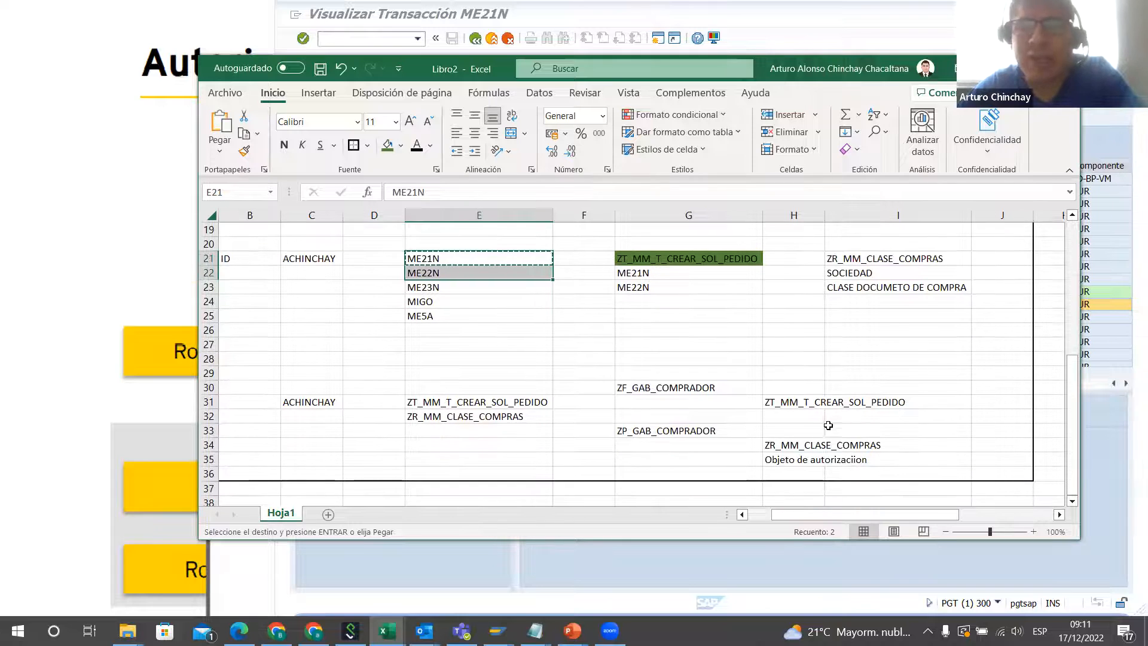
left_click(809, 457)
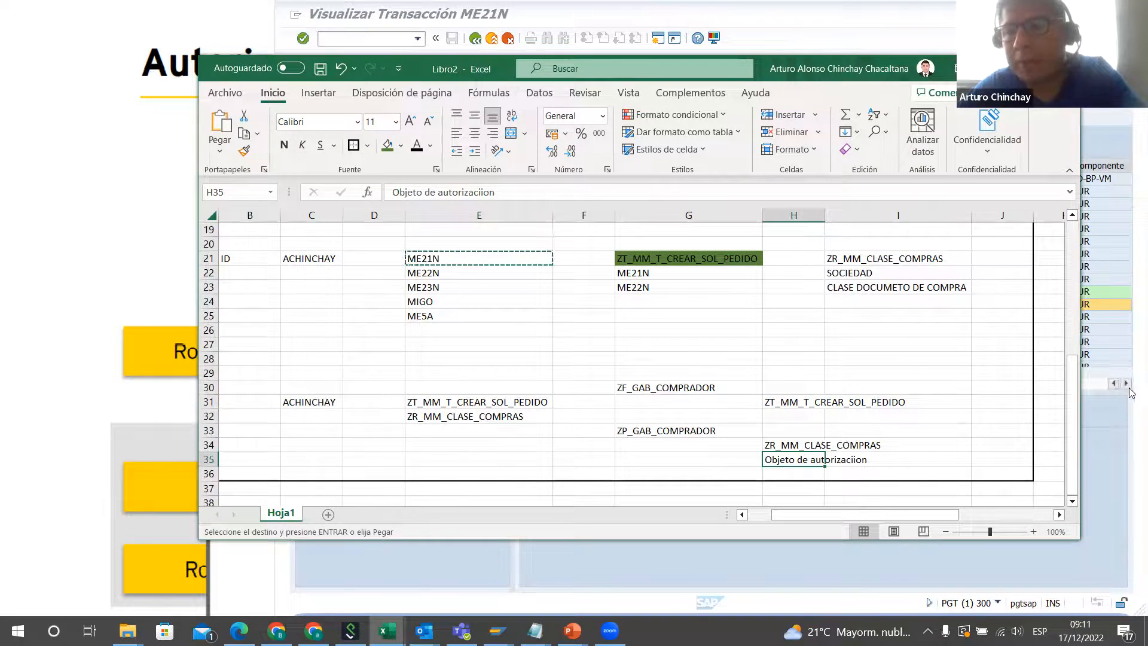
left_click(1102, 434)
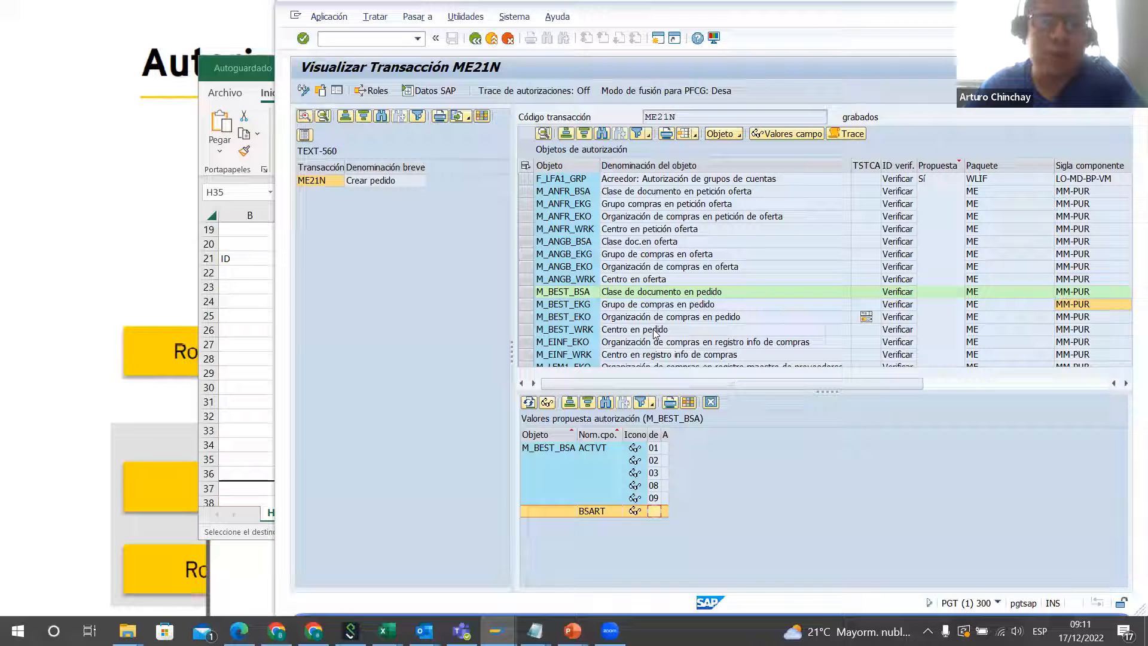
Step: Return to the workbook, cancel the pending cell copy, and review the role assignment block B20:J35
left_click(231, 346)
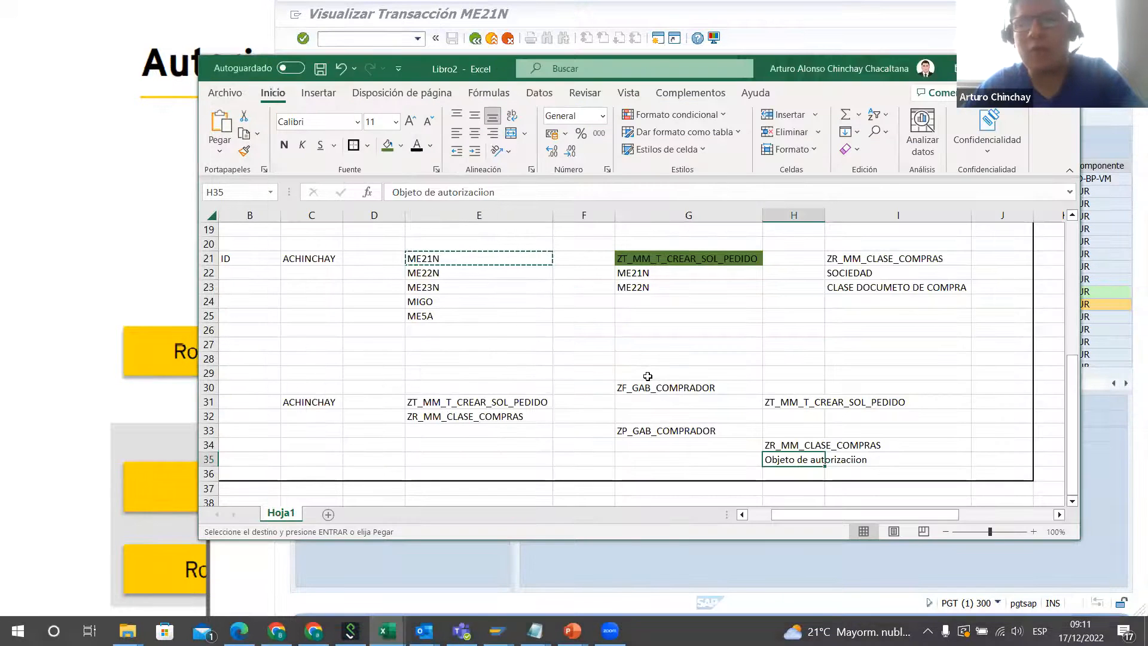
left_click_drag(237, 242, 996, 470)
left_click(997, 413)
key("Escape")
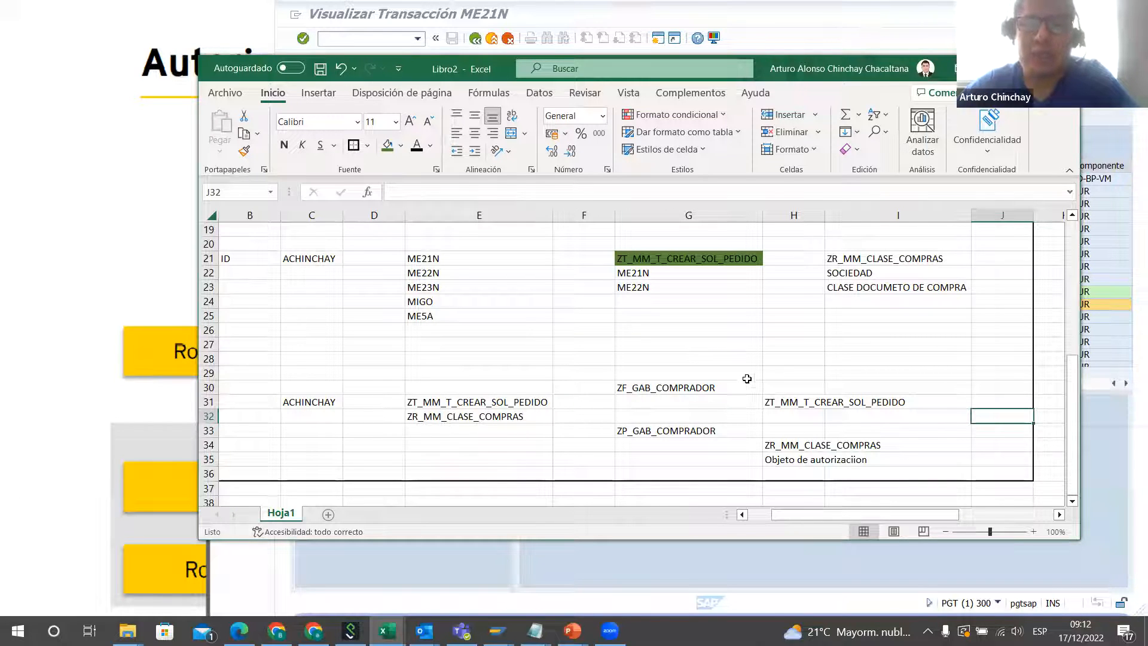
scroll(776, 390, "up", 2)
scroll(776, 391, "down", 1)
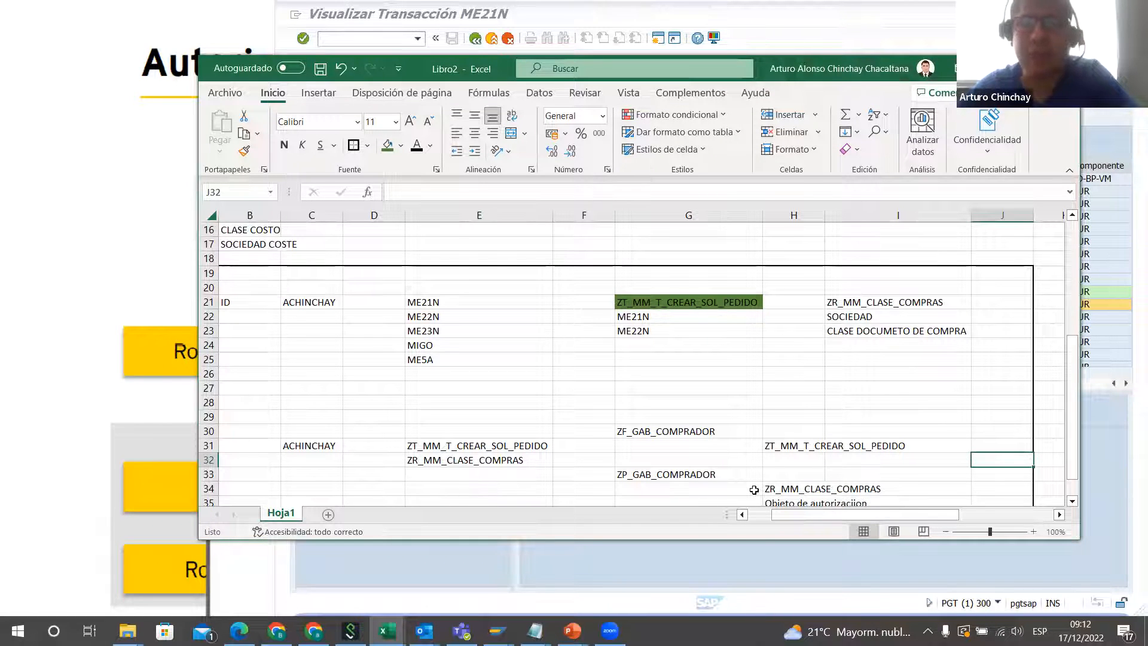
scroll(754, 490, "down", 1)
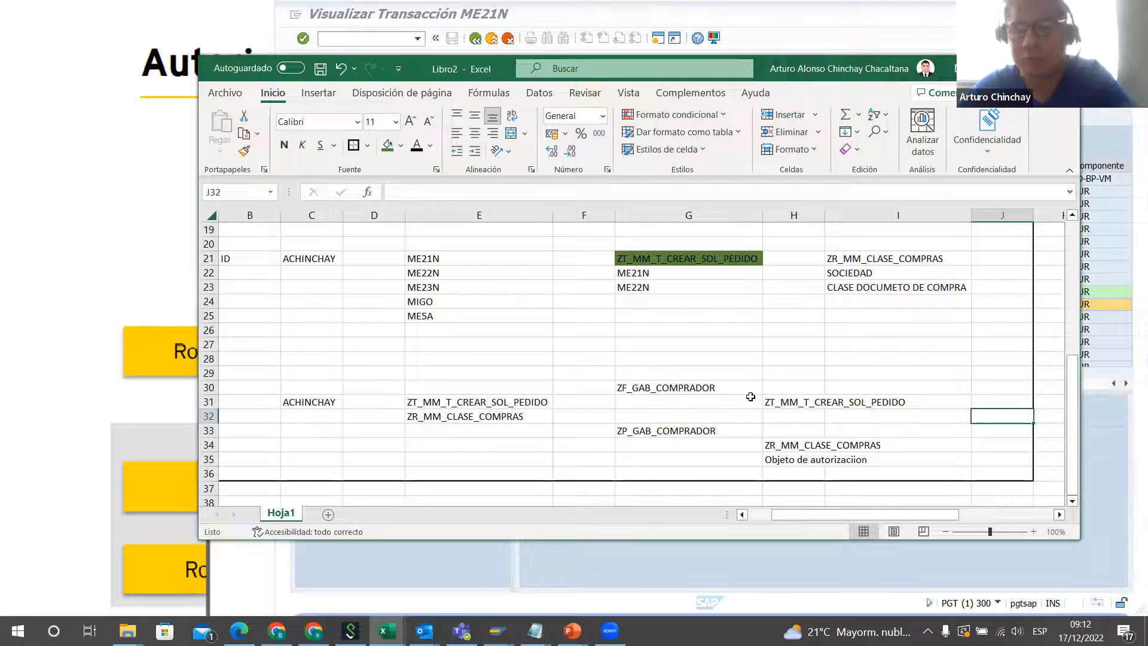
Step: Switch to SAP, leave the ME21N authorization display, and start role maintenance with transaction PFCG
left_click(1094, 449)
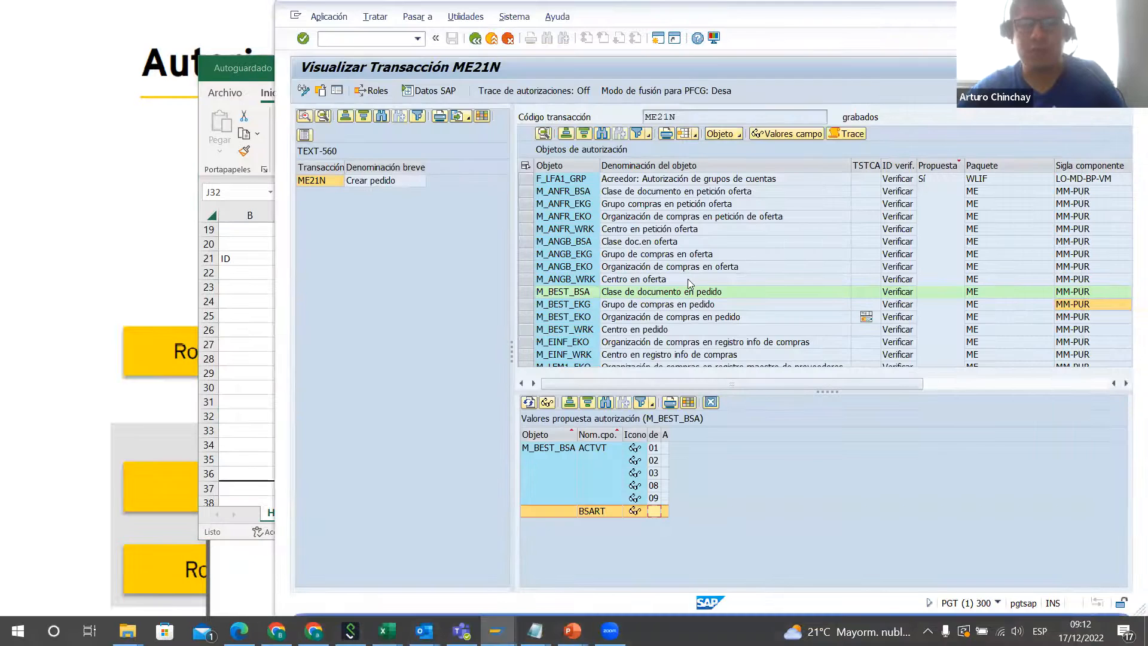
key("F3")
key("F3")
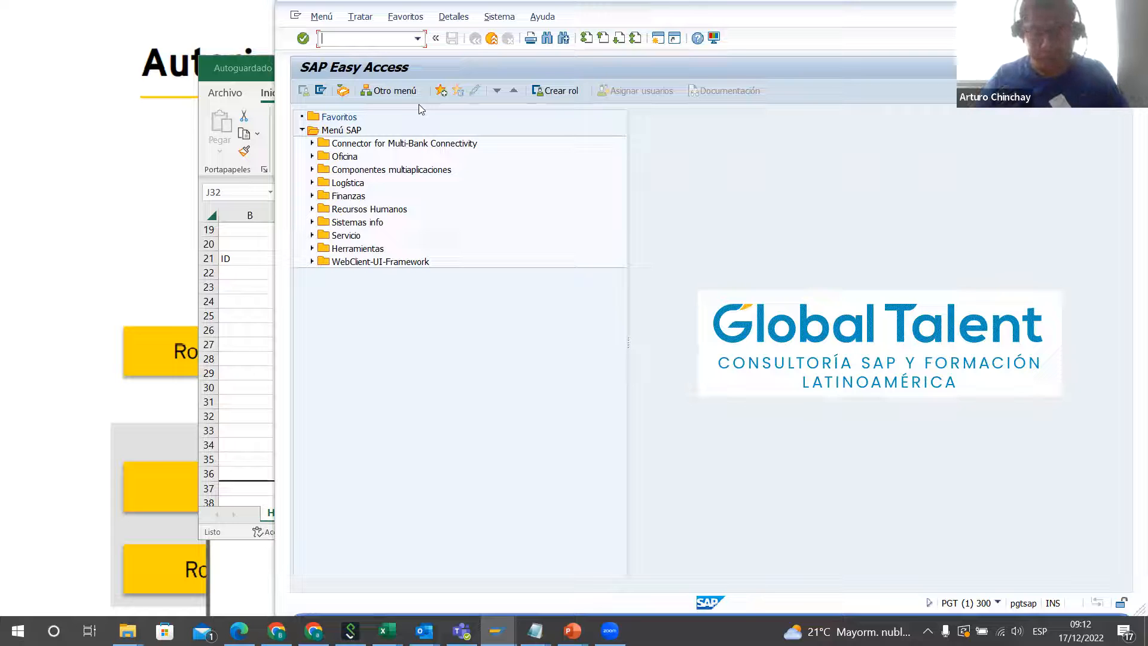
type("PFCG")
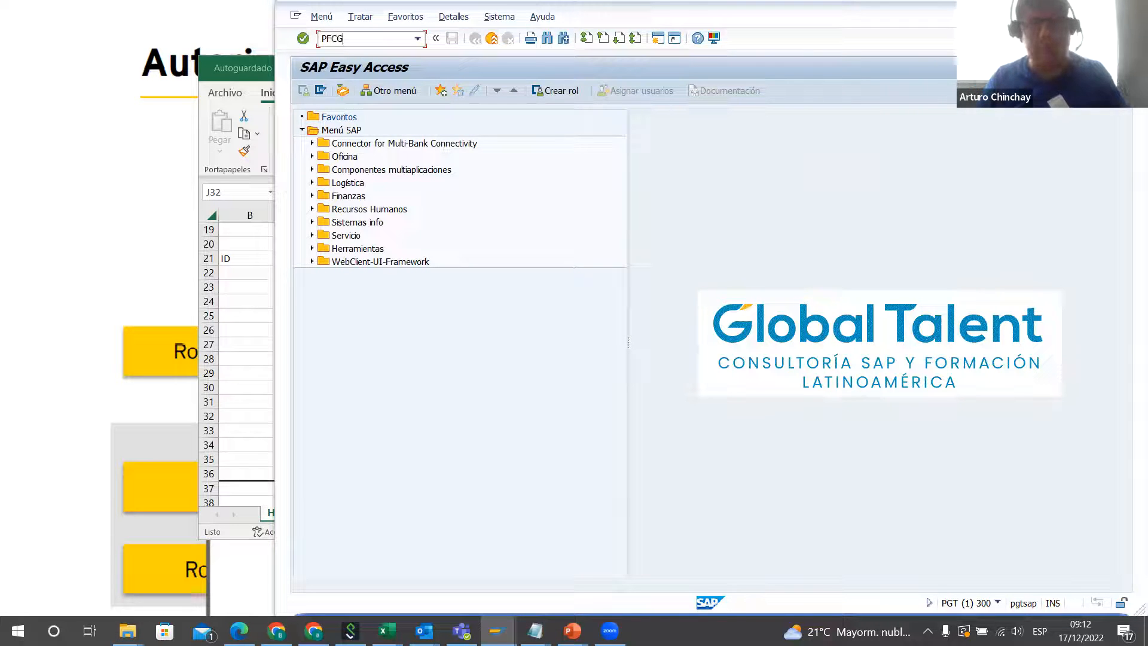
key("Return")
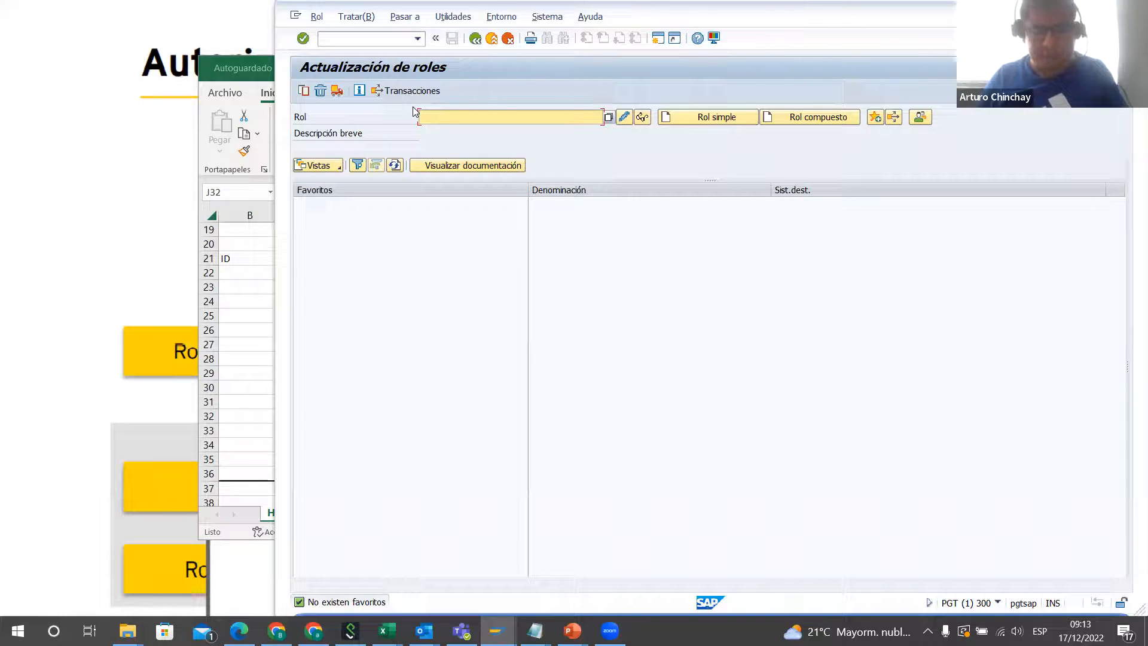
Step: Fill the role name with the previously used entry Z3:MM_V_VIS_MENSJ_PEDIDOS
type("Z")
key("BackSpace")
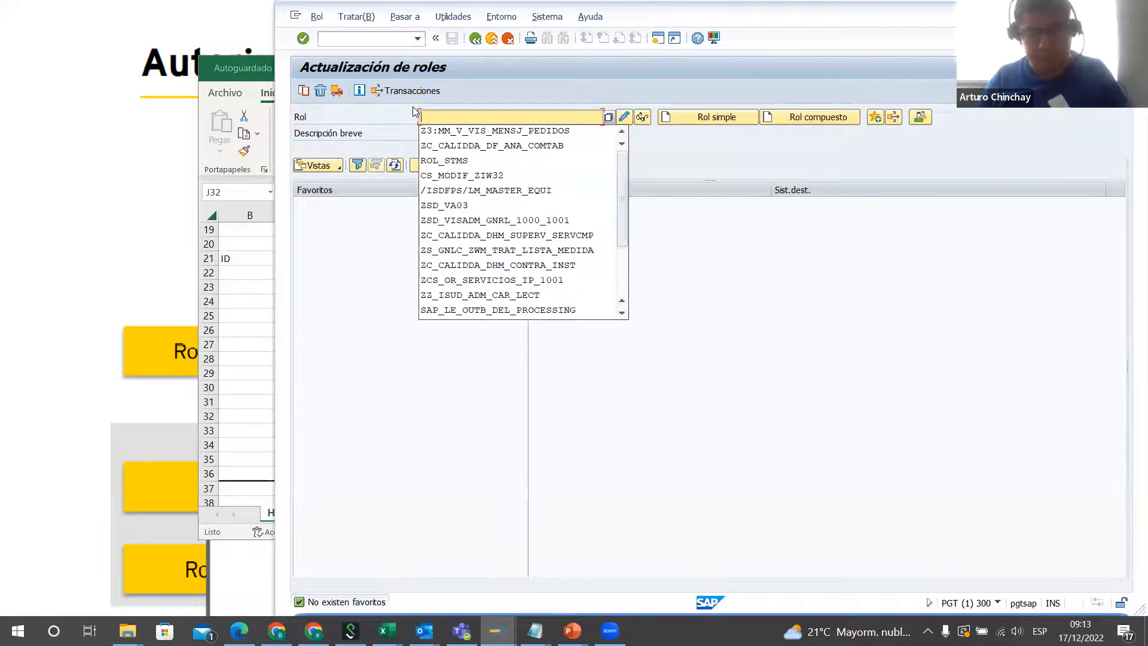
type("Y_")
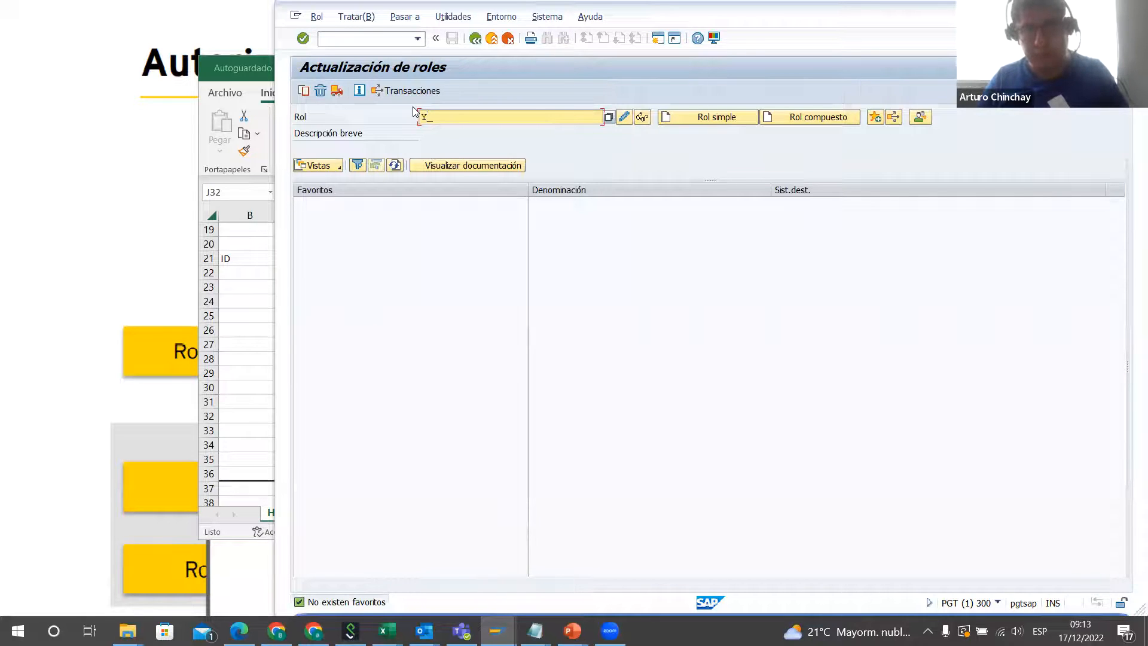
key("BackSpace")
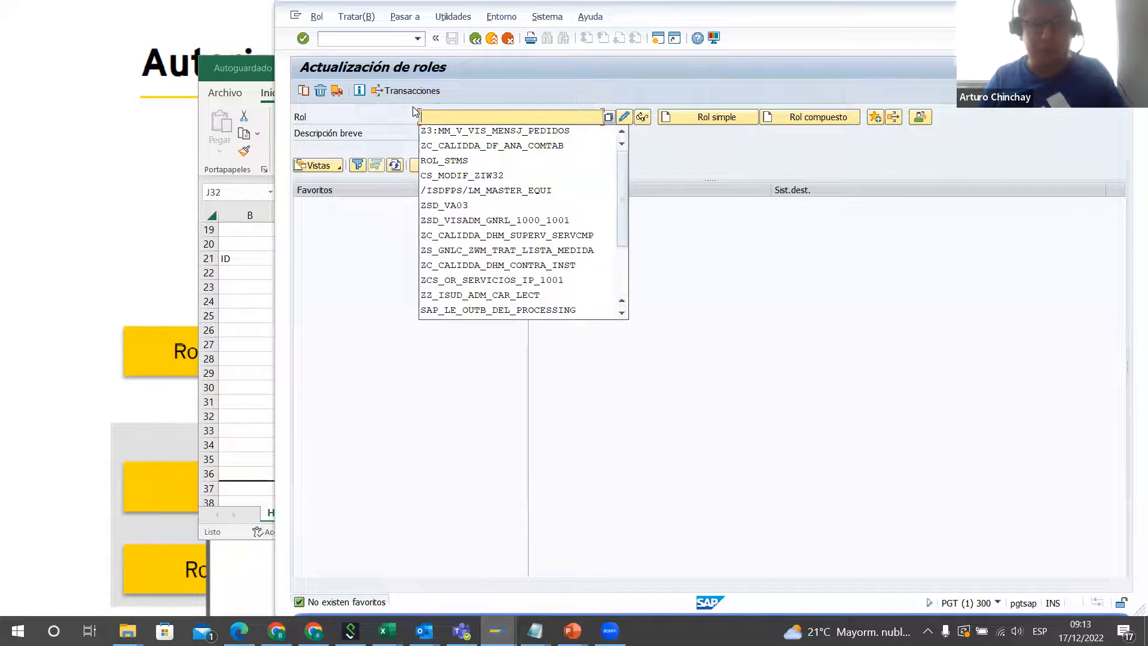
type("Z")
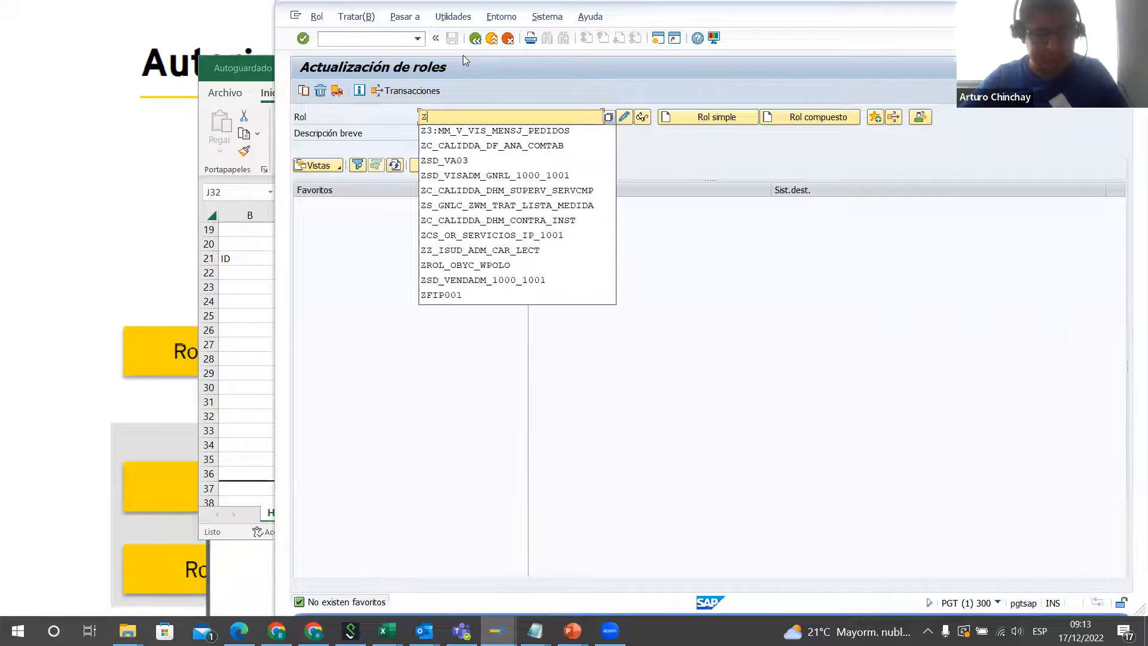
type("3:")
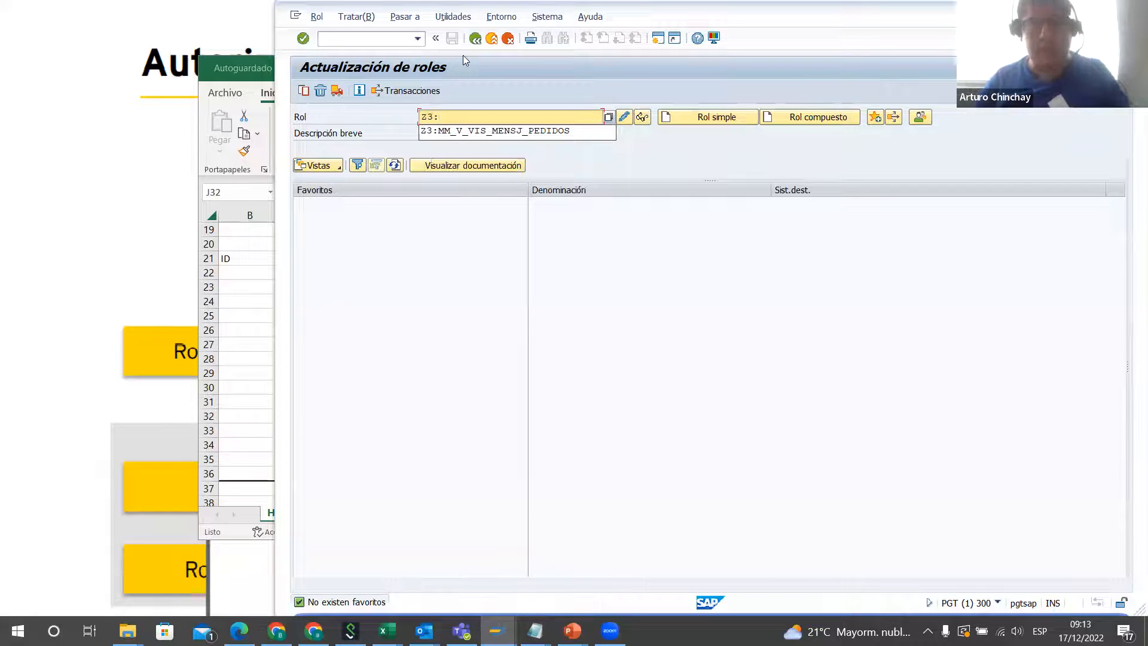
left_click(442, 128)
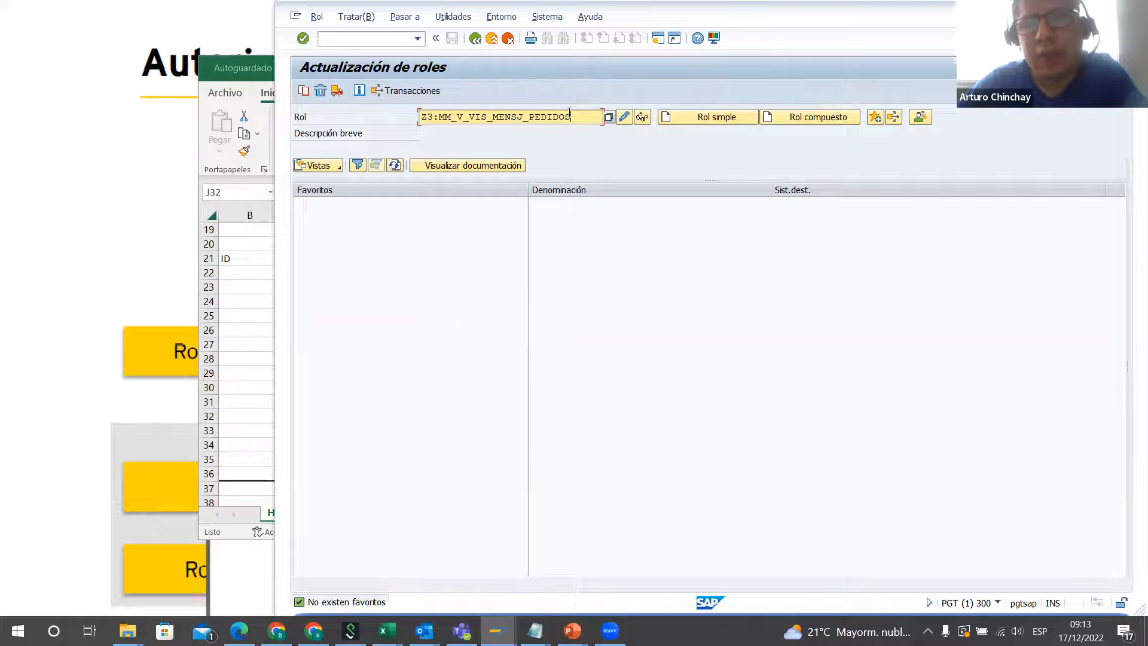
Step: Examine the naming convention of role Z3:MM_V_VIS_MENSJ_PEDIDOS, from the Z3 prefix and MM module to the description part
left_click_drag(578, 116, 327, 122)
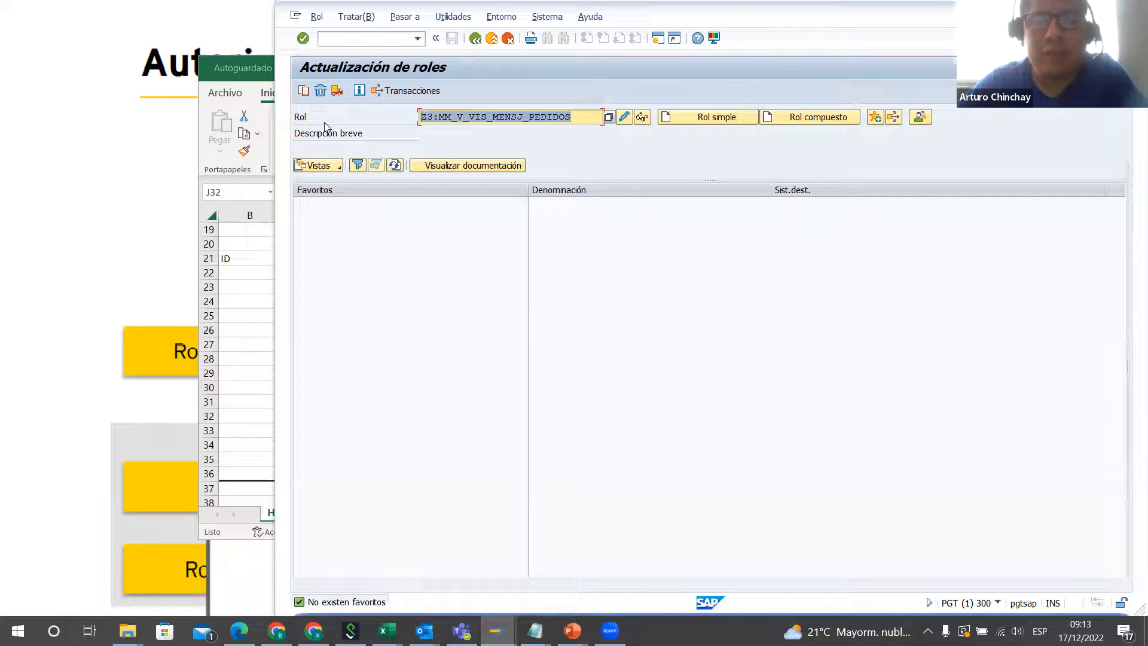
left_click(441, 119)
mouse_move(435, 118)
left_mouse_down()
mouse_move(394, 121)
mouse_move(433, 117)
left_mouse_up()
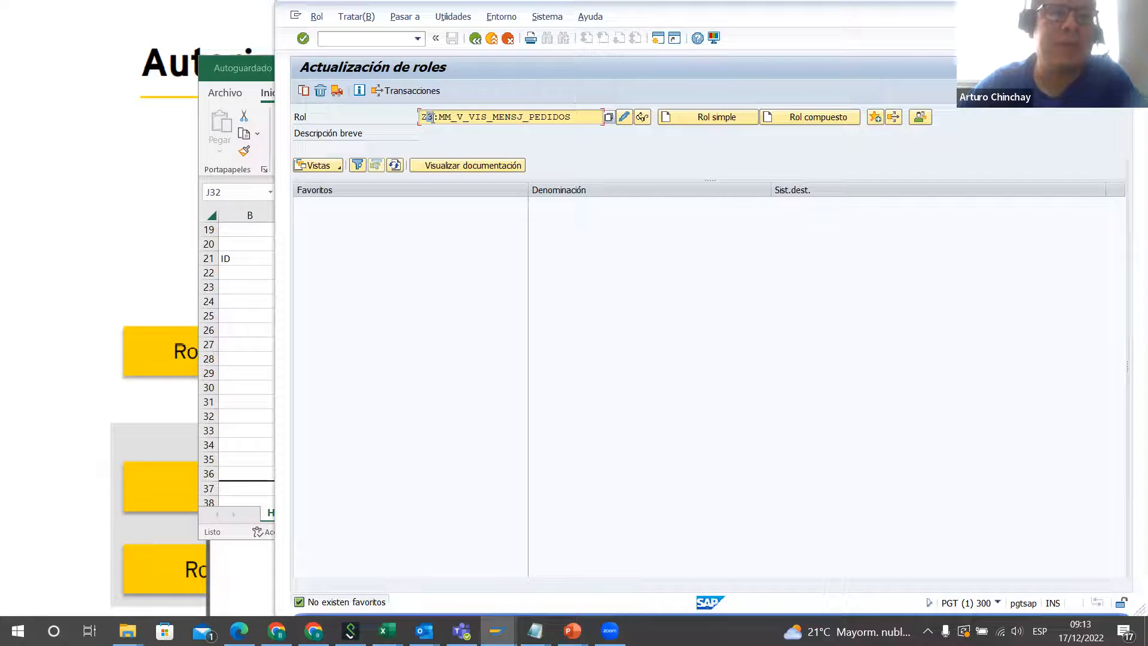
left_click(433, 117)
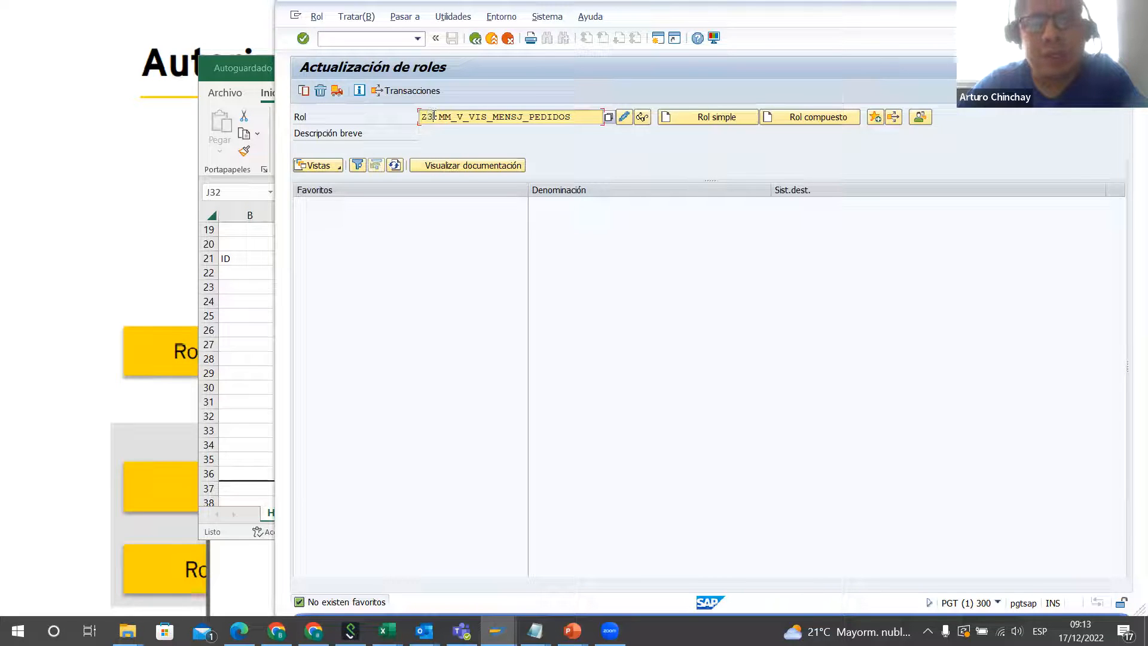
left_click_drag(439, 118, 452, 117)
left_click(465, 117)
left_click_drag(463, 117, 573, 118)
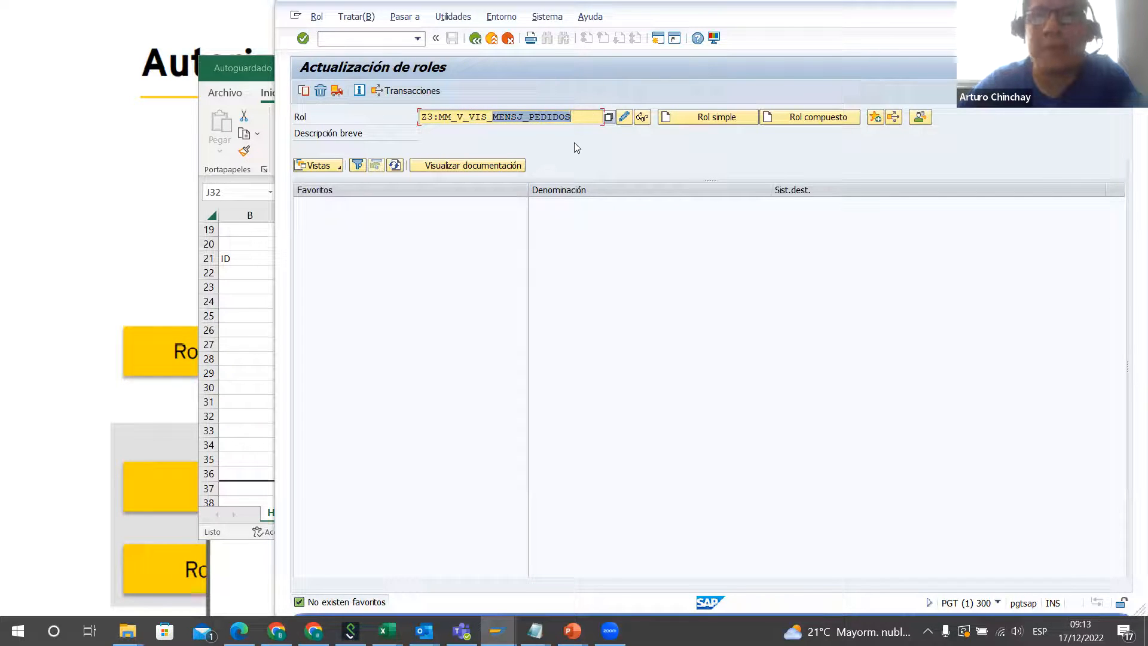
Step: Clear the role name from the PFCG role maintenance screen
key("BackSpace")
key("BackSpace")
key("BackSpace")
key("BackSpace")
key("BackSpace")
key("BackSpace")
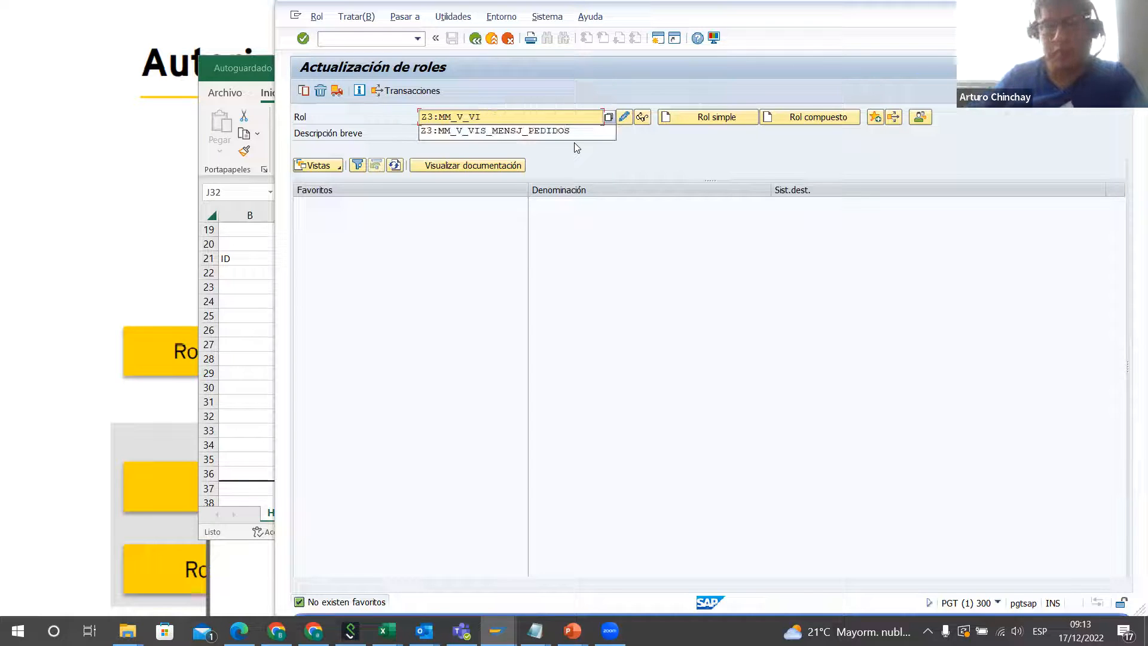
key("BackSpace")
key("BackSpace")
key("BackSpace")
key("BackSpace")
key("BackSpace")
key("BackSpace")
key("BackSpace")
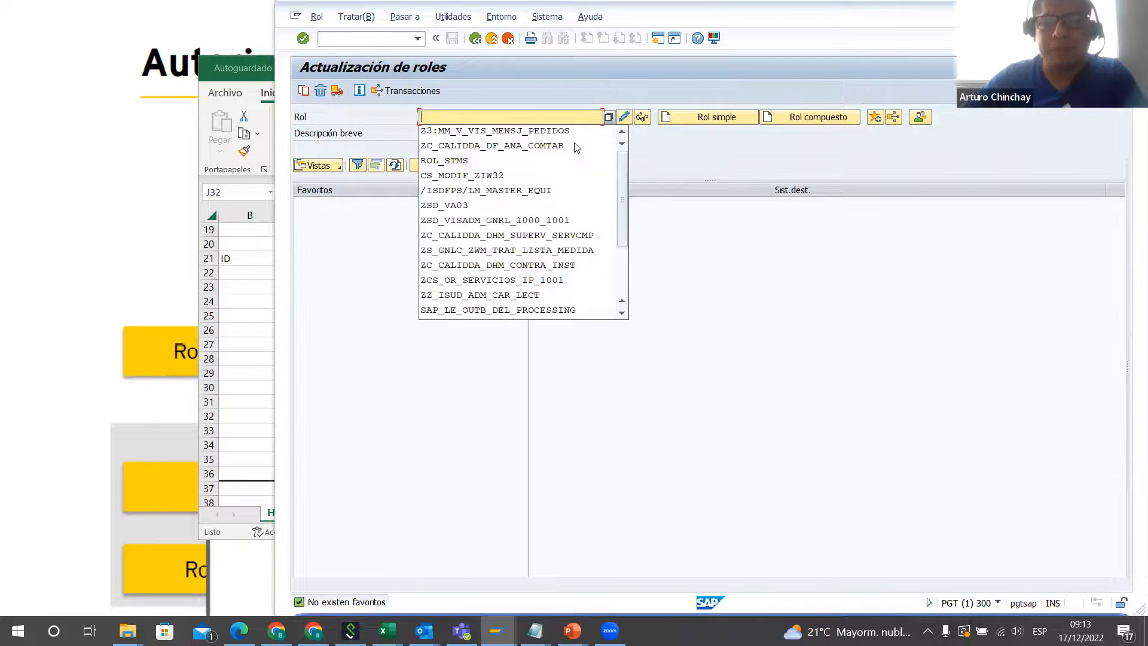
Step: Switch to the Excel worksheet and enter PFCG in cell B38, below the bordered block
left_click(263, 320)
scroll(264, 320, "down", 6)
scroll(304, 302, "up", 1)
left_click(258, 287)
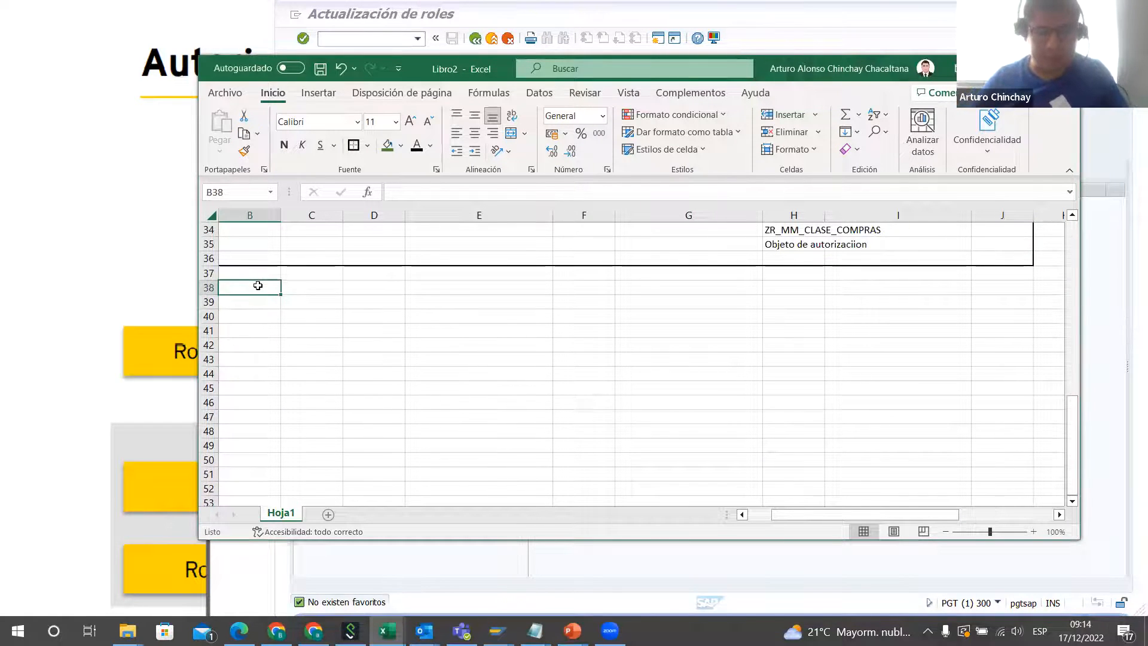
type("PFCG")
key("Tab")
key("Tab")
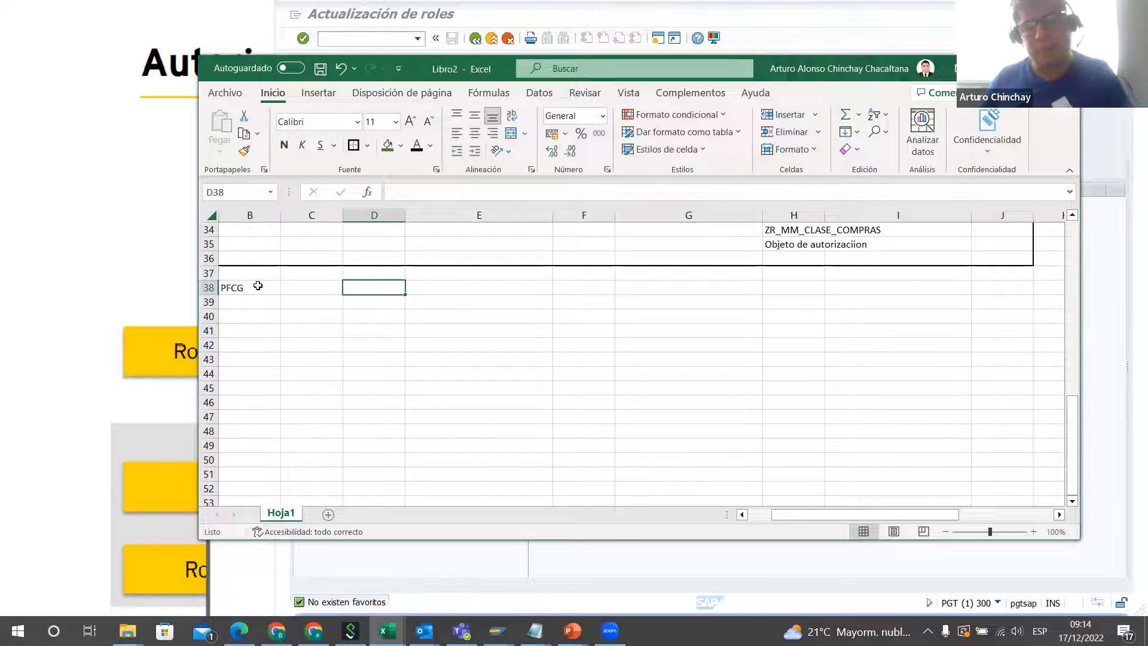
Step: List the role types "Roles simples" in D38 and "roles compuestos" in D39
type("R")
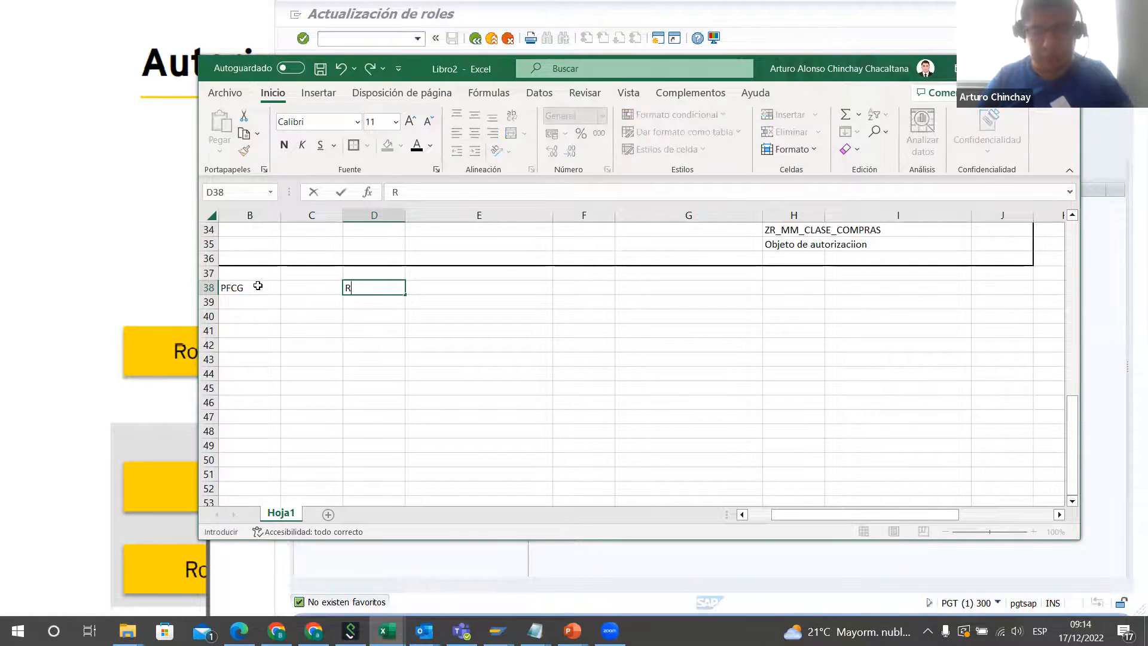
type("oles simples")
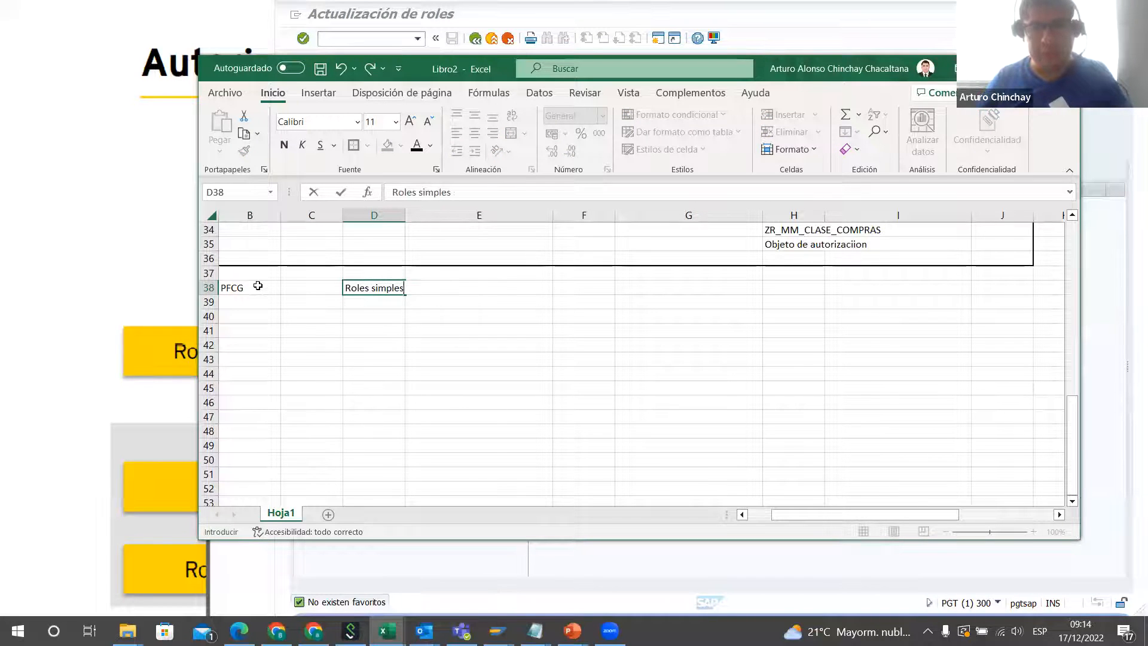
key("Return")
type("roles ")
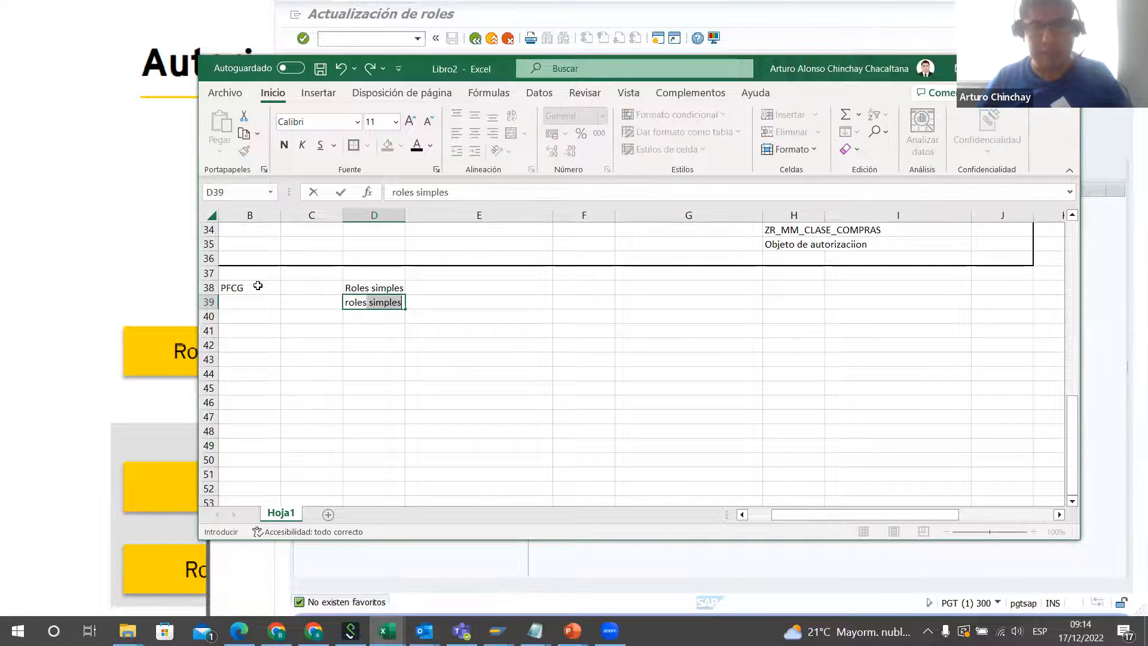
type("compues")
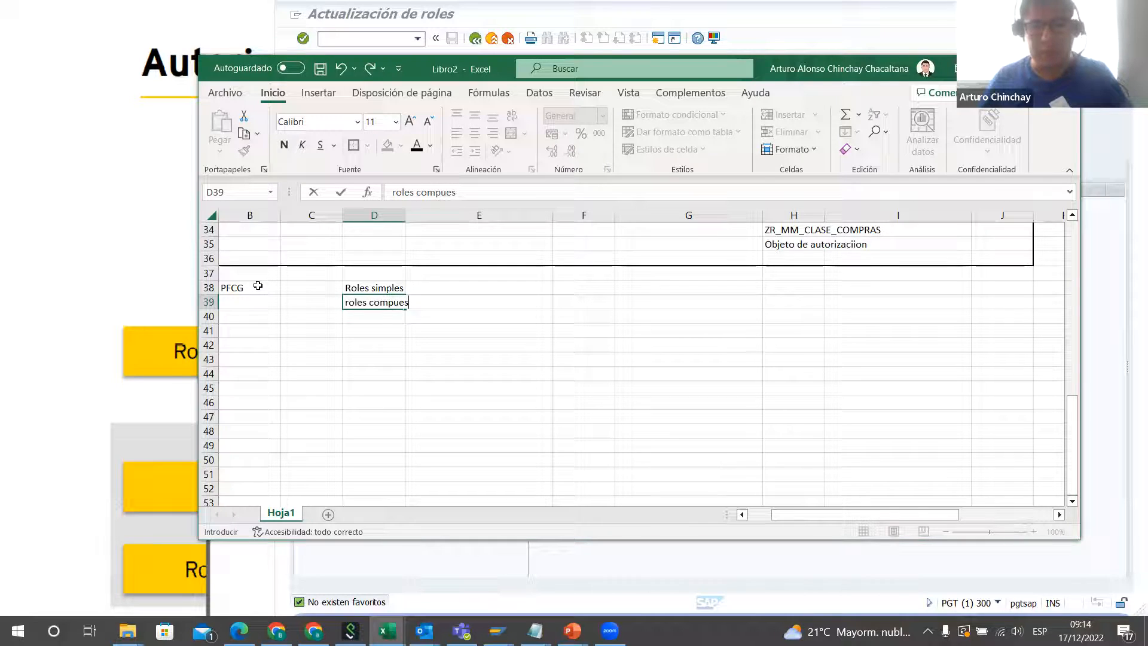
type("tos")
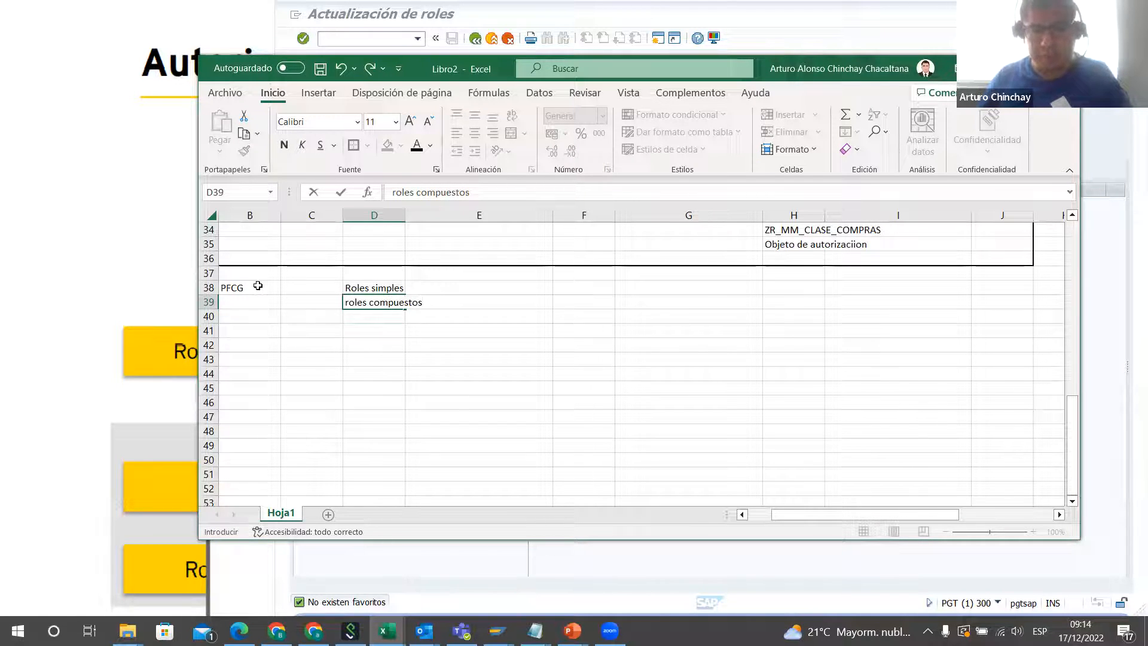
Step: Move the "roles compuestos" entry from D39 down to D42
key("Up")
key("Down")
key("ctrl+c")
key("Down")
key("Down")
key("Down")
key("ctrl+v")
key("Up")
key("Up")
key("Up")
key("Up")
Step: Enter "Roles derivados" in E38 and "roles restrictivos" in E39 as the subtypes of simple roles
key("Right")
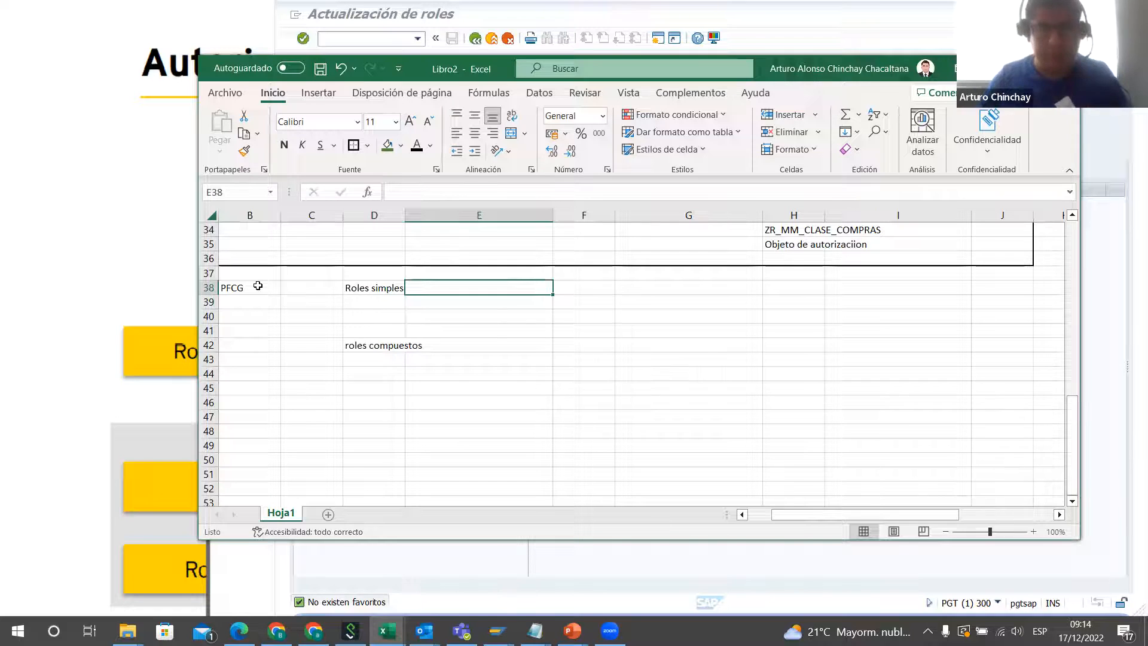
type("Roles")
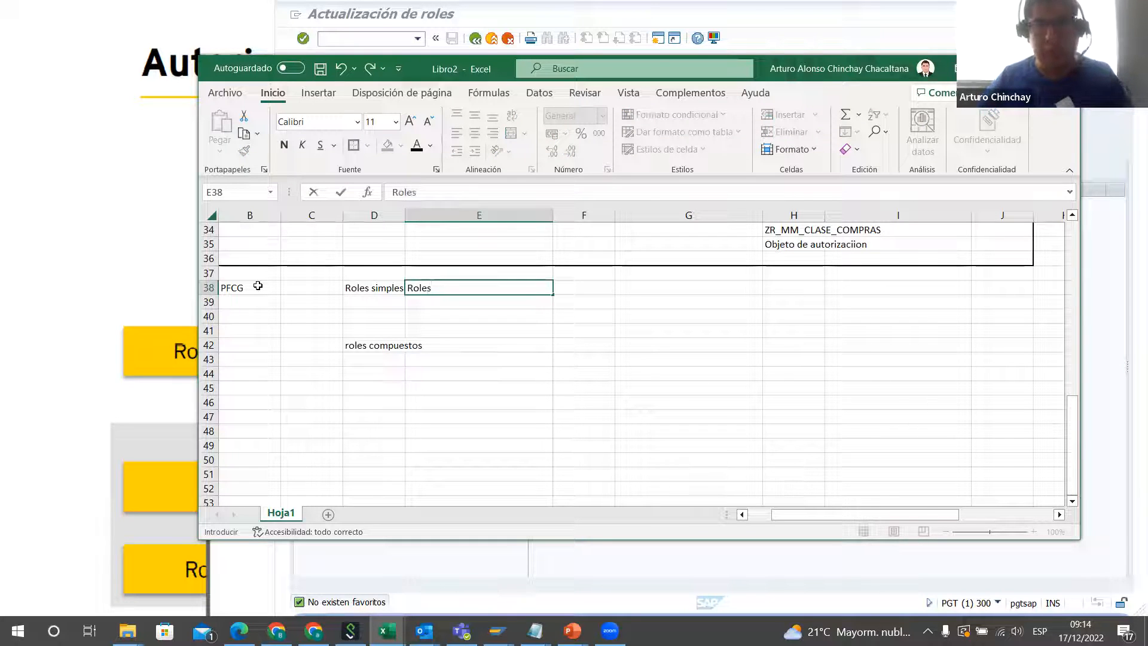
type(" derivados")
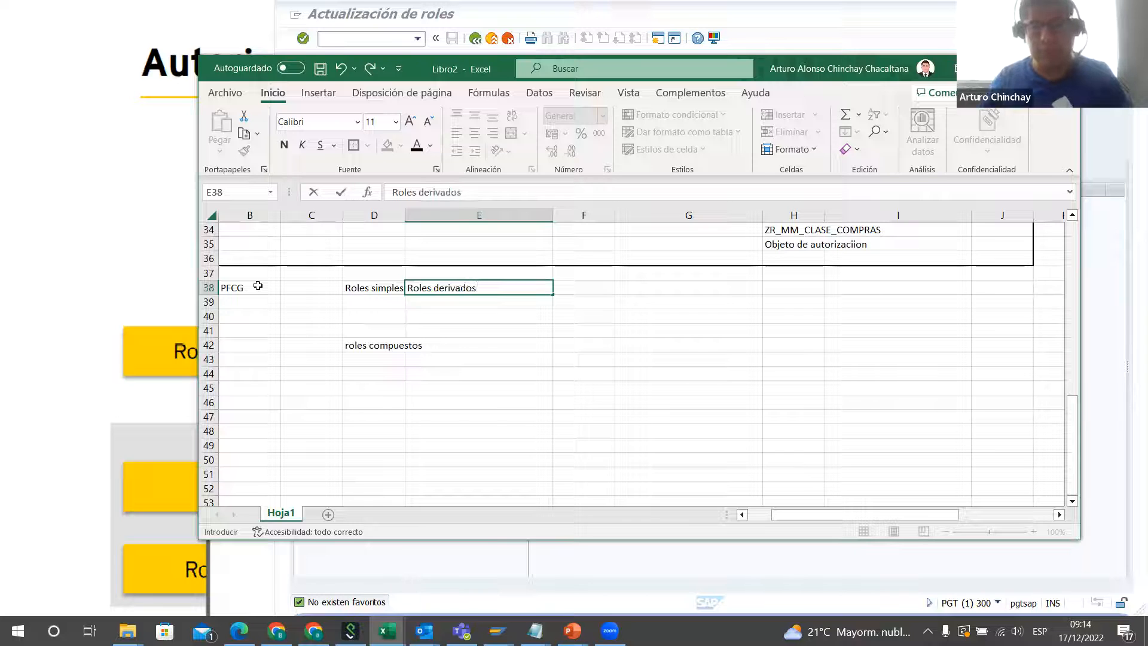
key("Return")
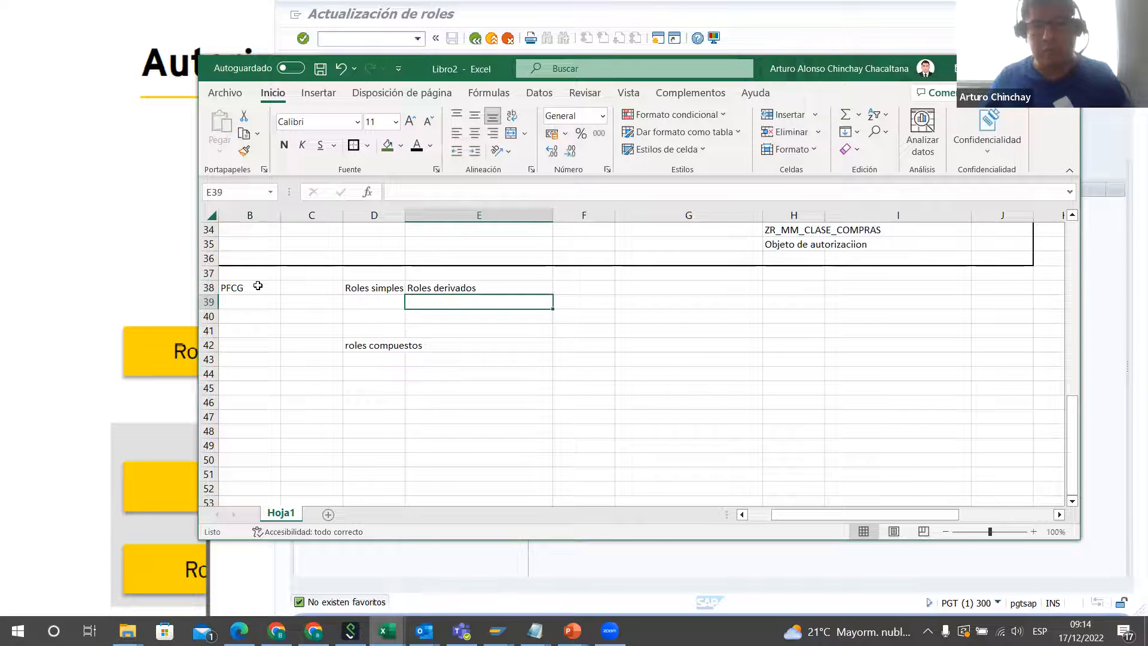
type("rol")
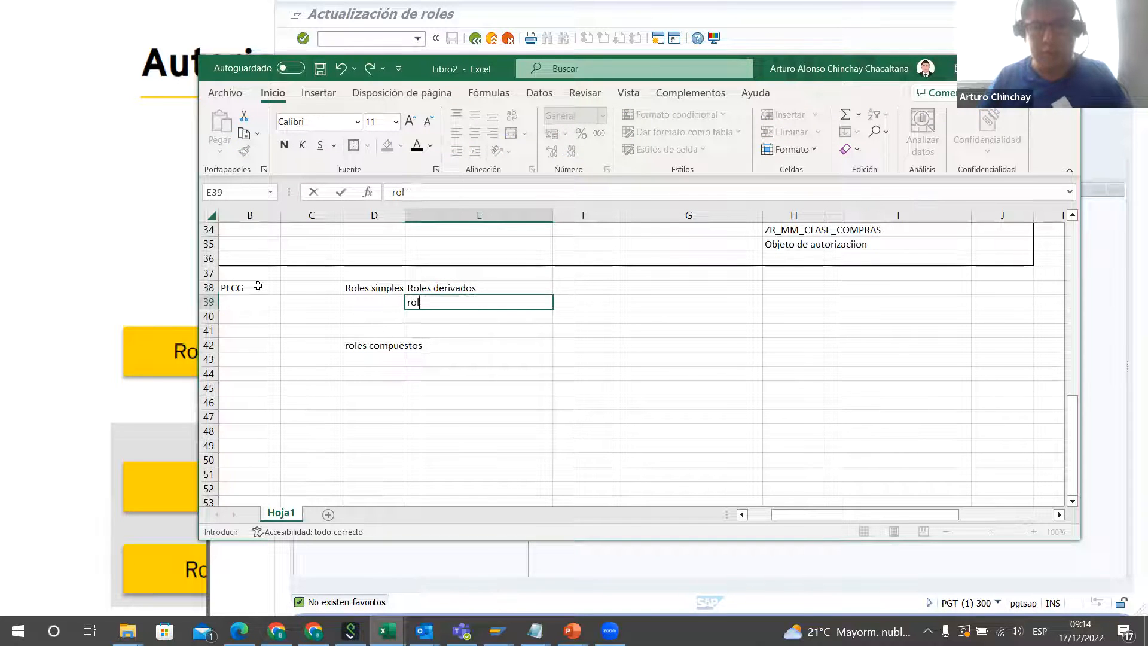
type("es restric")
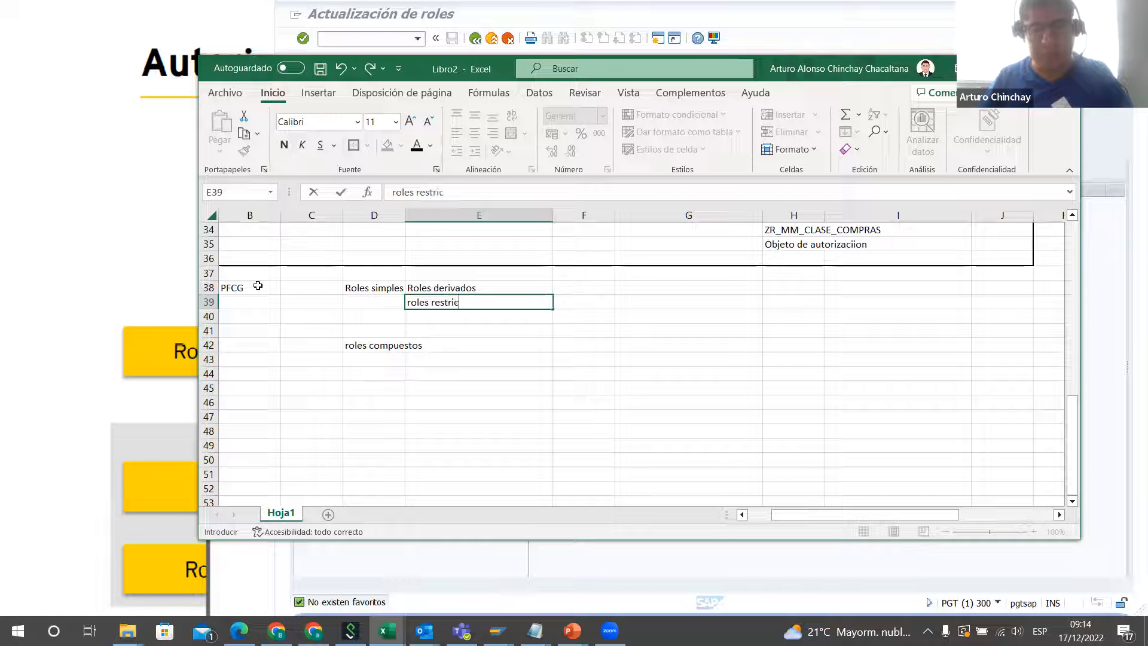
type("tivos")
key("Return")
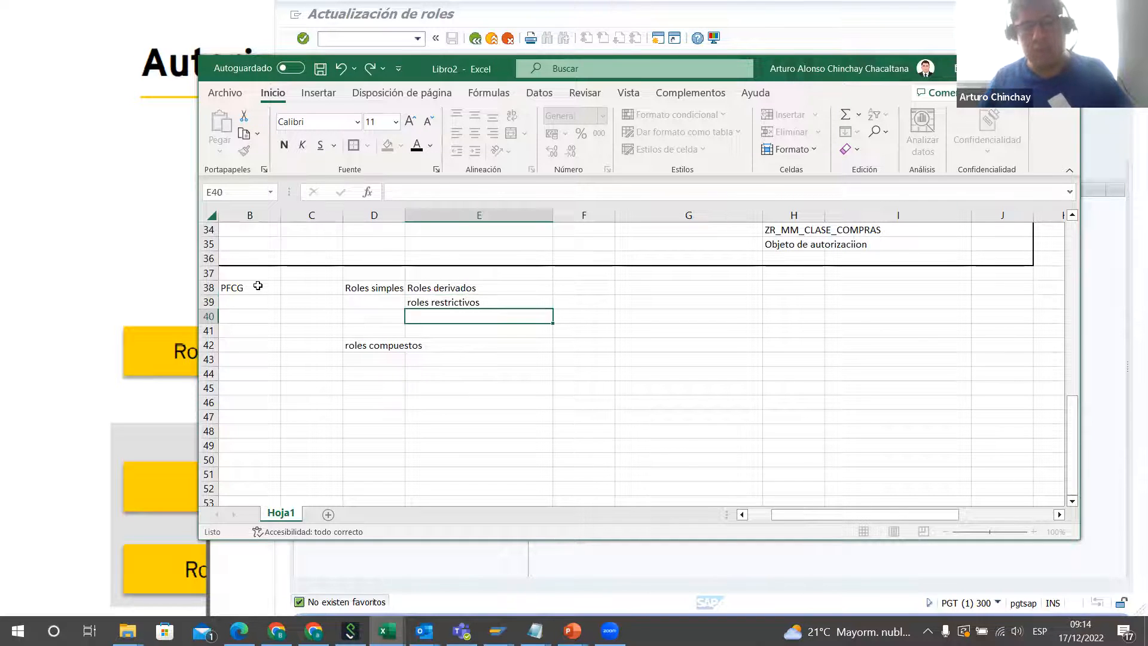
Step: Describe the composite roles in E42 with the text "Agrupar roles simples x funcion"
key("Down")
key("Down")
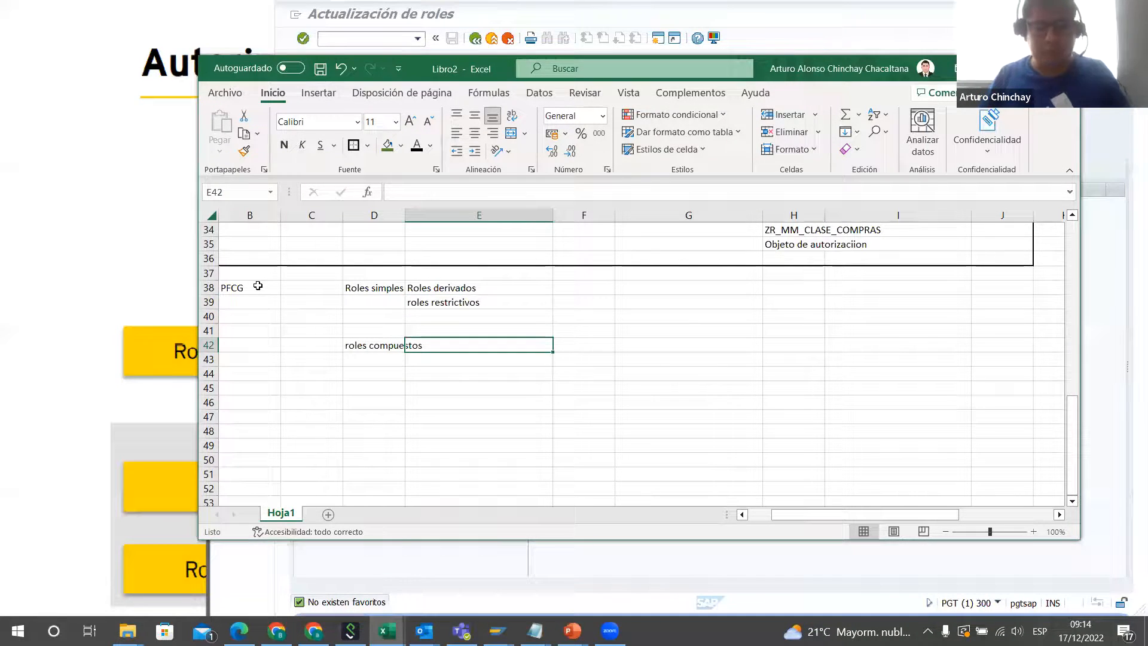
type("Roles ")
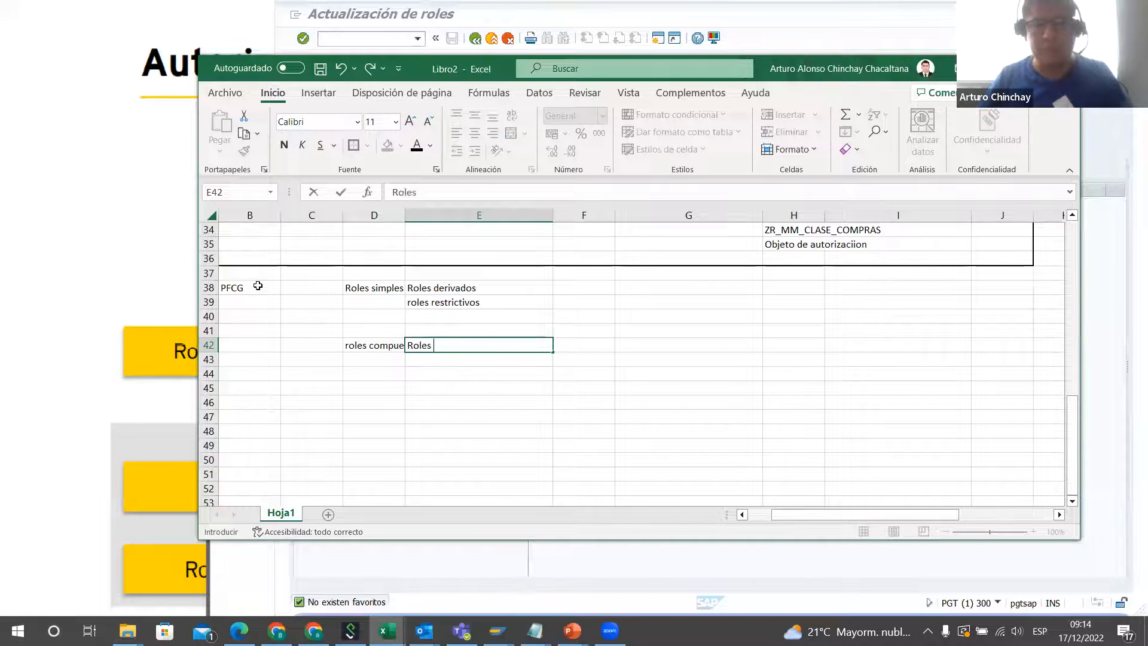
type("pa")
key("BackSpace")
key("BackSpace")
key("BackSpace")
key("BackSpace")
key("BackSpace")
key("BackSpace")
key("BackSpace")
key("BackSpace")
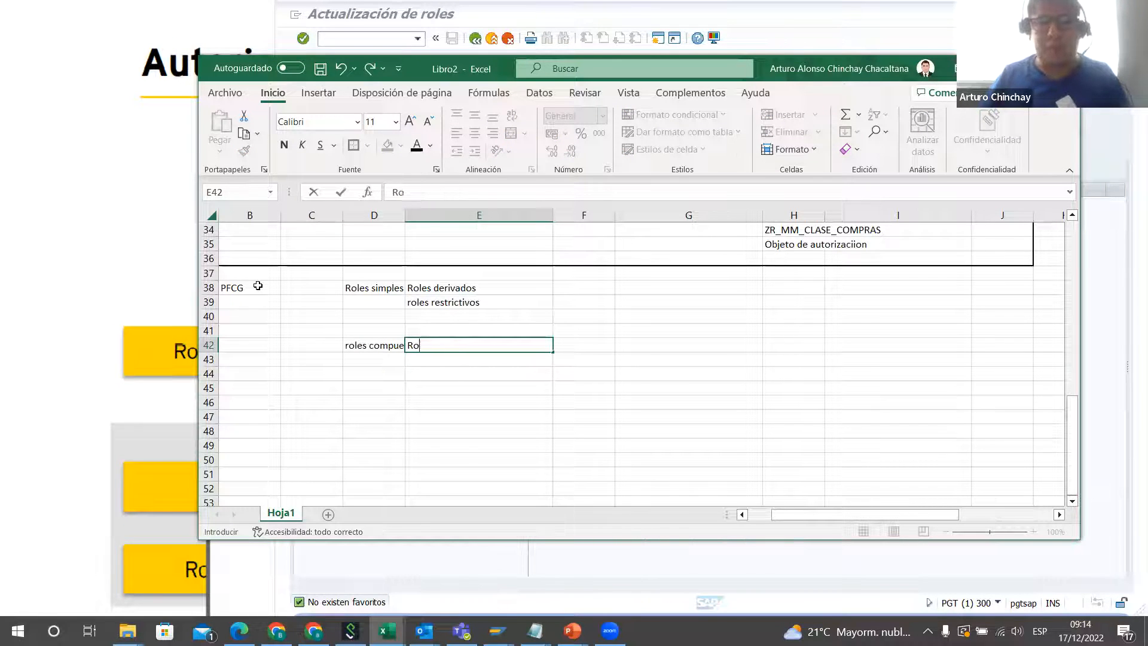
type("Agrup")
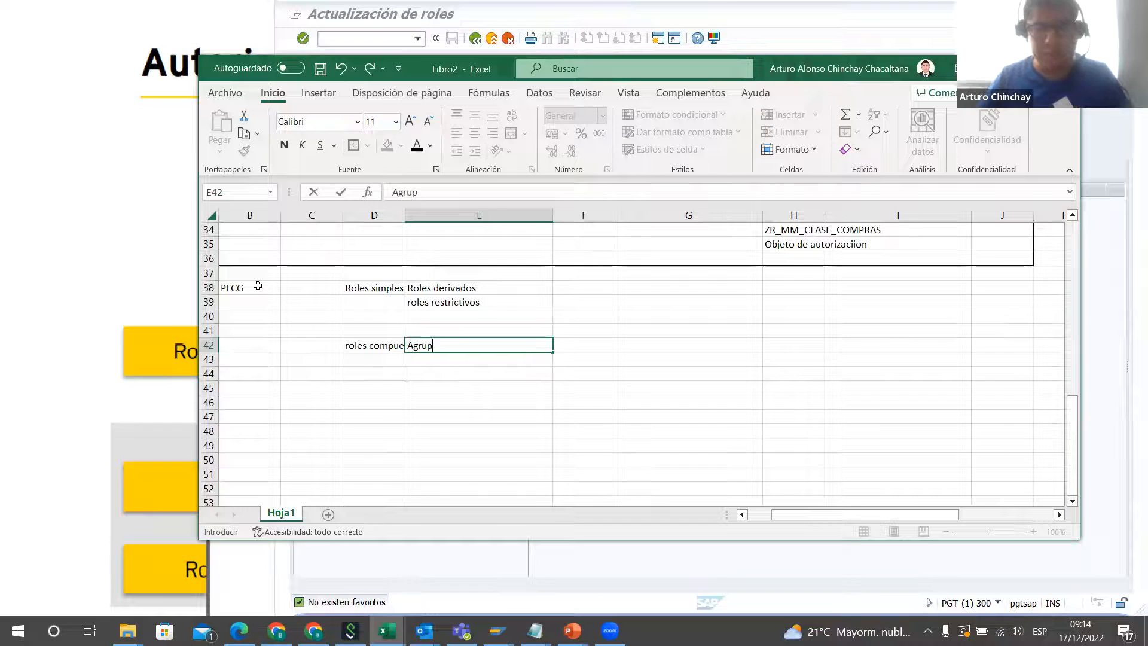
type("ar roles s")
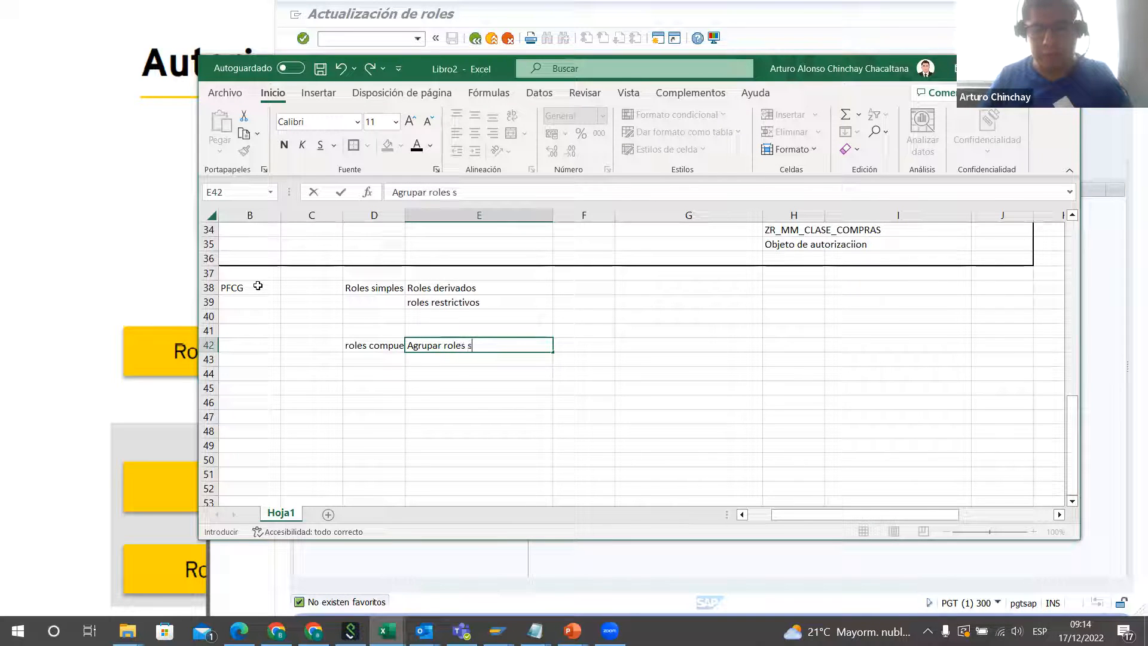
type("imples x ")
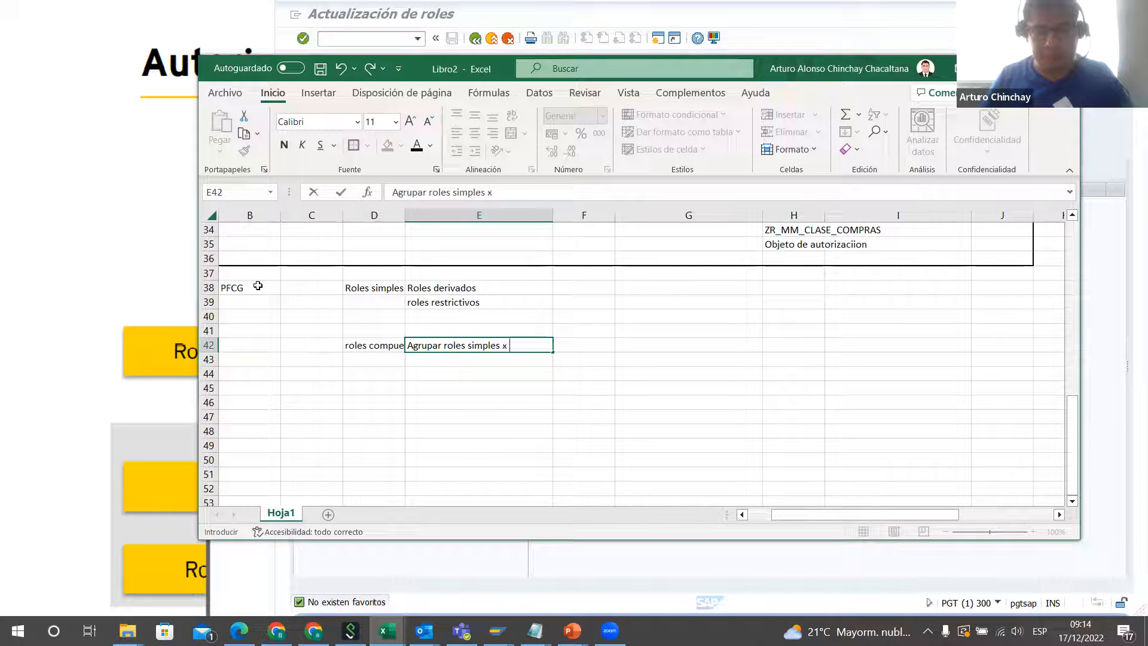
type("funcion")
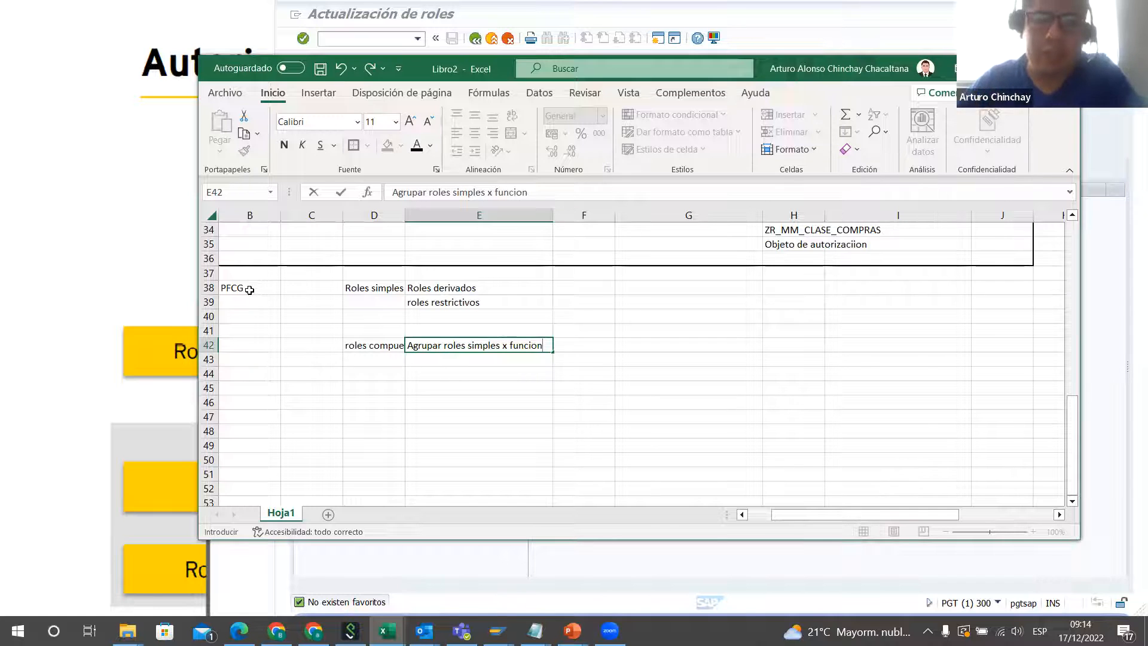
left_click(479, 417)
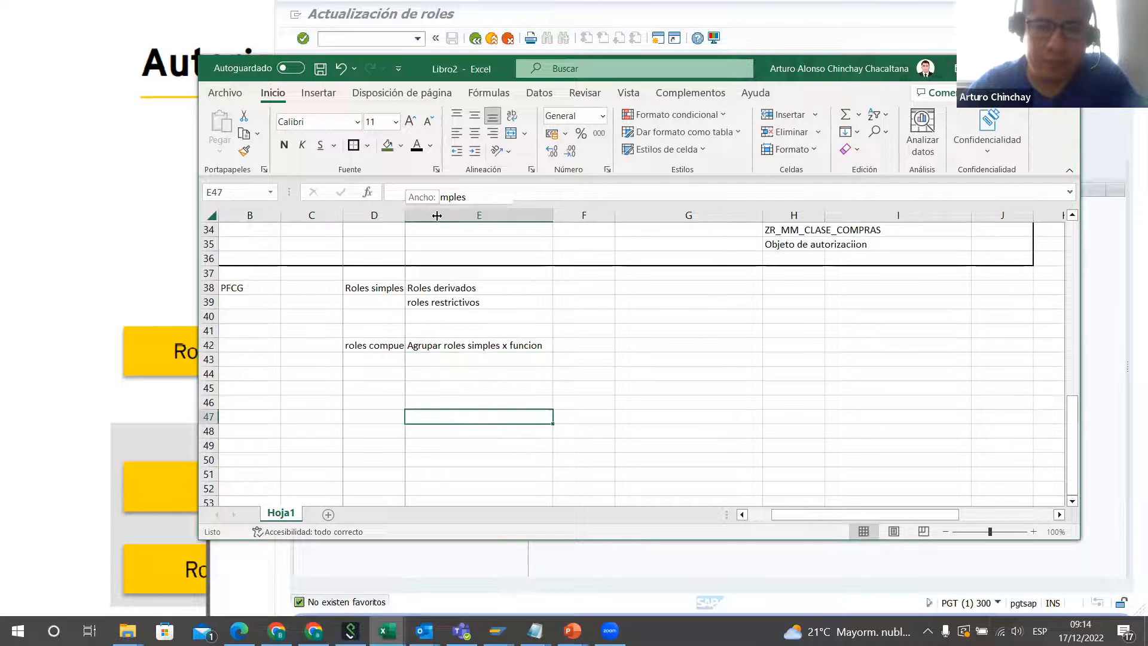
Step: Widen column D to fit its contents so that "roles compuestos" fits in its cell
double_click(405, 216)
left_click(668, 302)
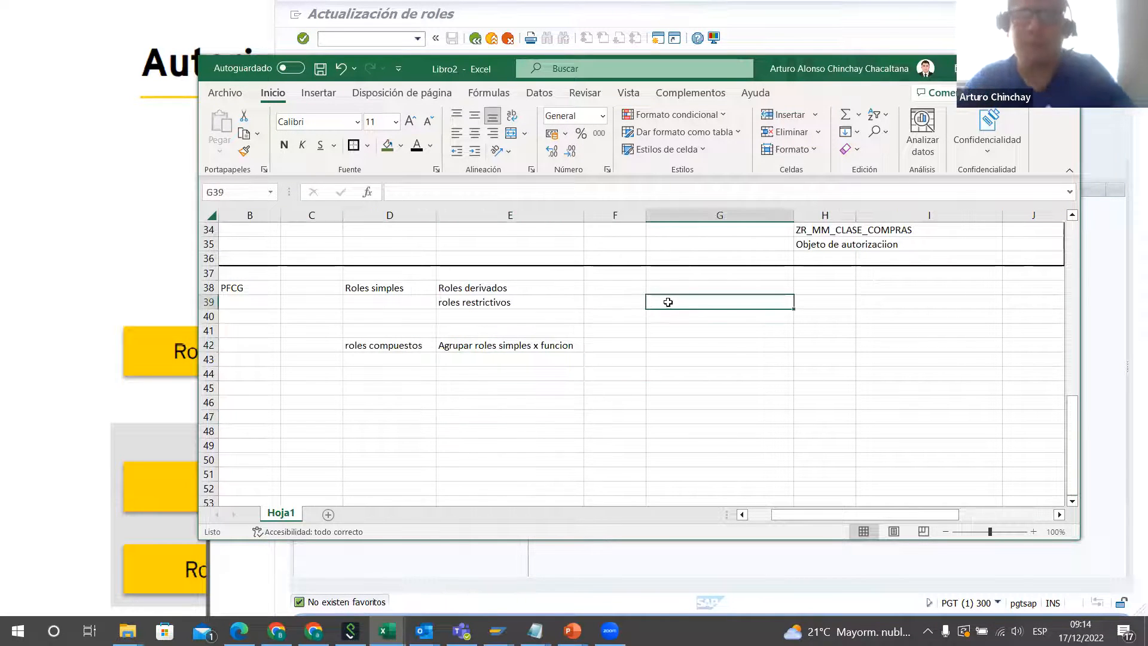
left_click(374, 405)
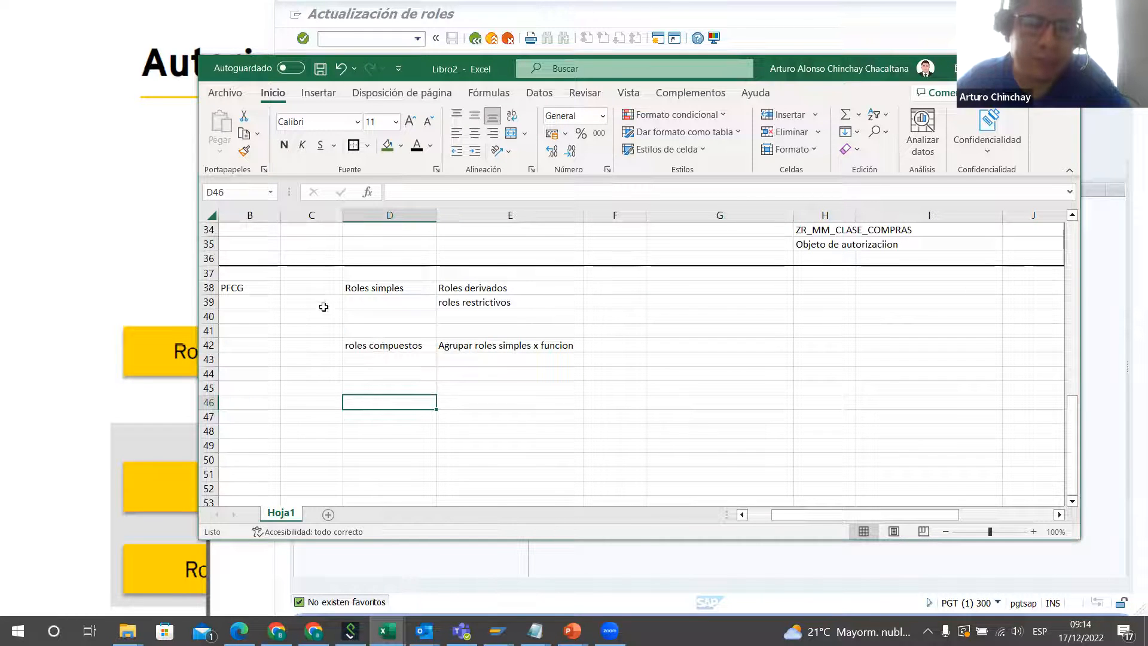
Step: Examine the simple and composite role entries and the derived and restrictive subtypes of simple roles
left_click(381, 286)
left_click(372, 347)
left_click(390, 290)
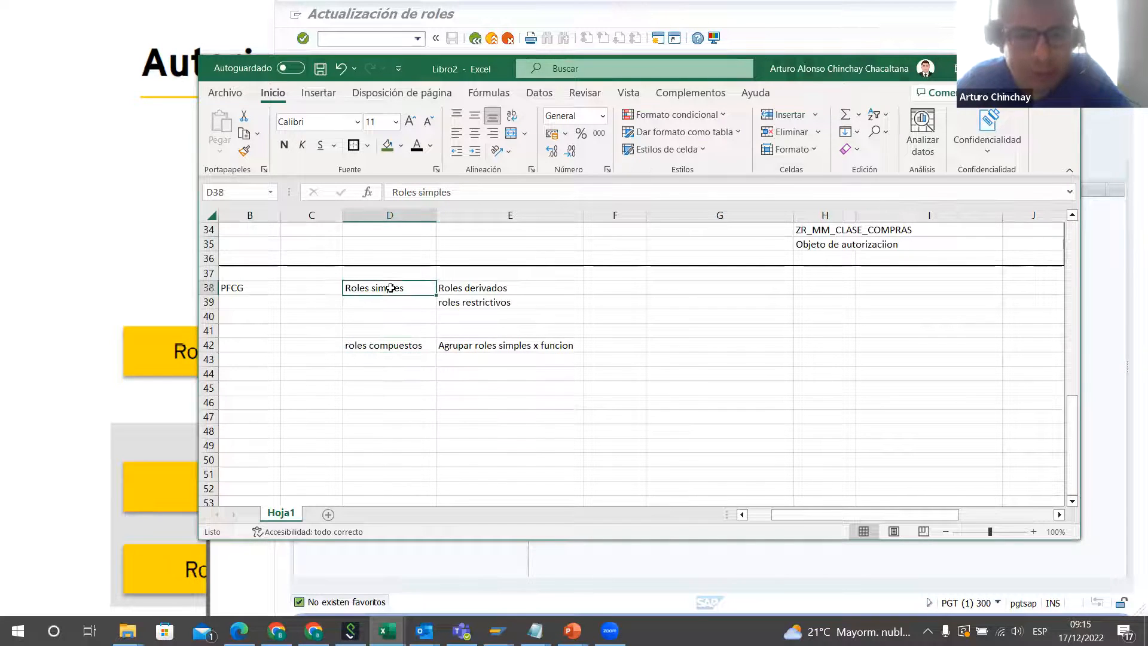
left_click(472, 289)
left_click(406, 287)
left_click(469, 303)
Step: Enter the heading "Nomenclatura" in cell B46, below the role types
left_click(254, 406)
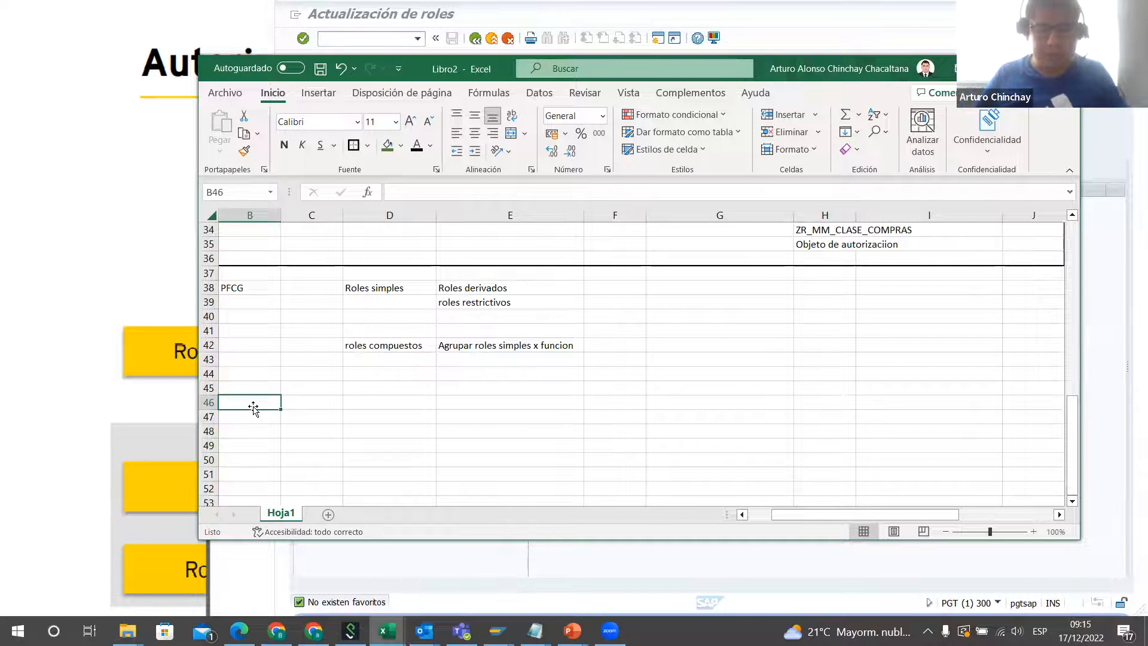
type("Nomenclatura")
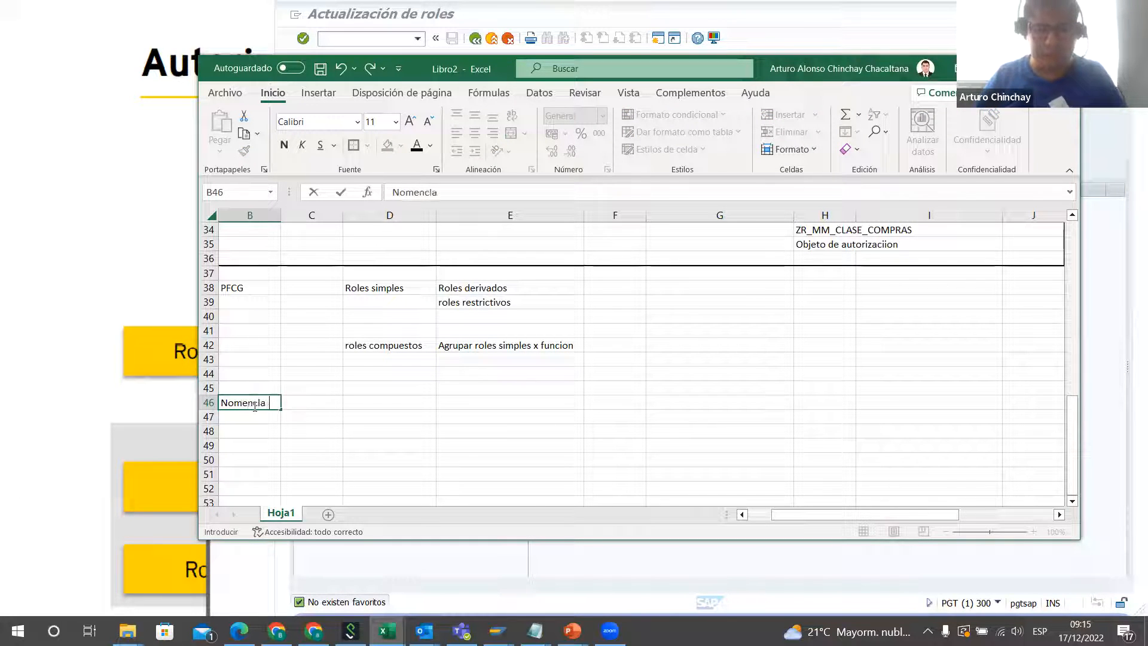
key("Tab")
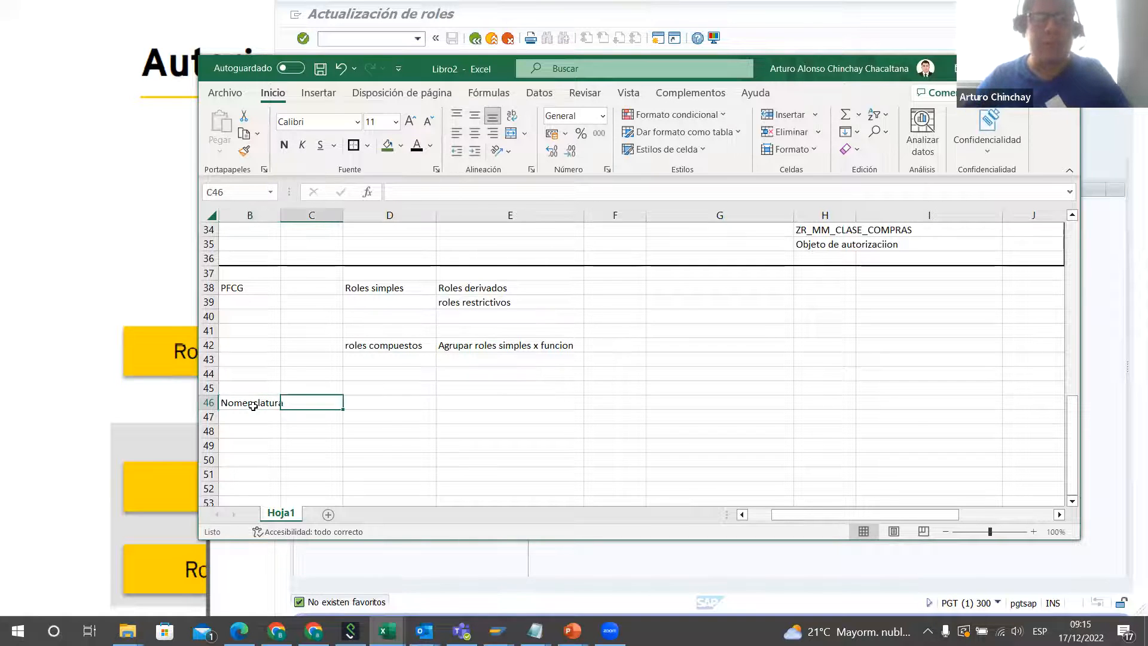
Step: Enter the naming prefixes Z in D46 and Y in D47 beside Nomenclatura, and another Z in D49
key("Tab")
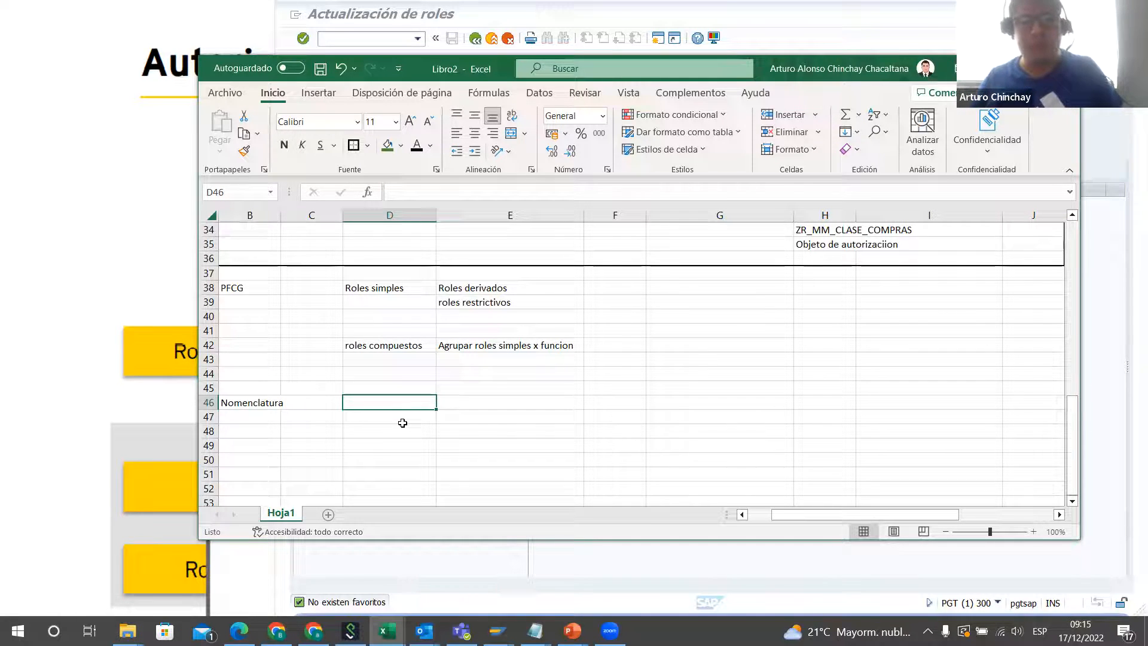
type("z")
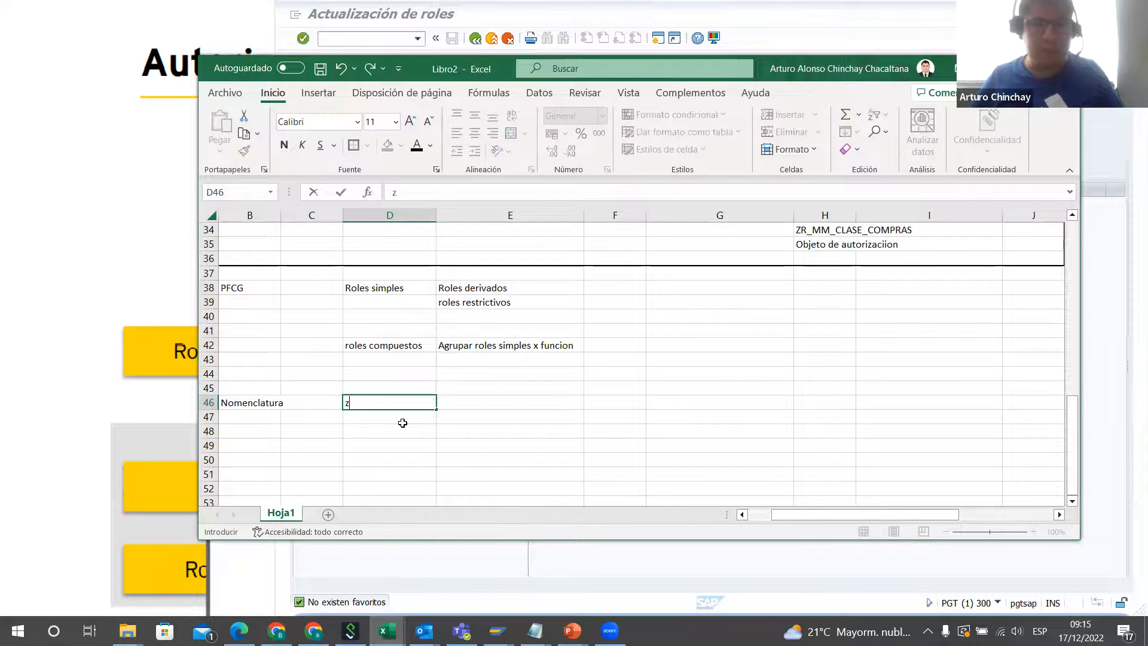
key("BackSpace")
type("Z")
key("Return")
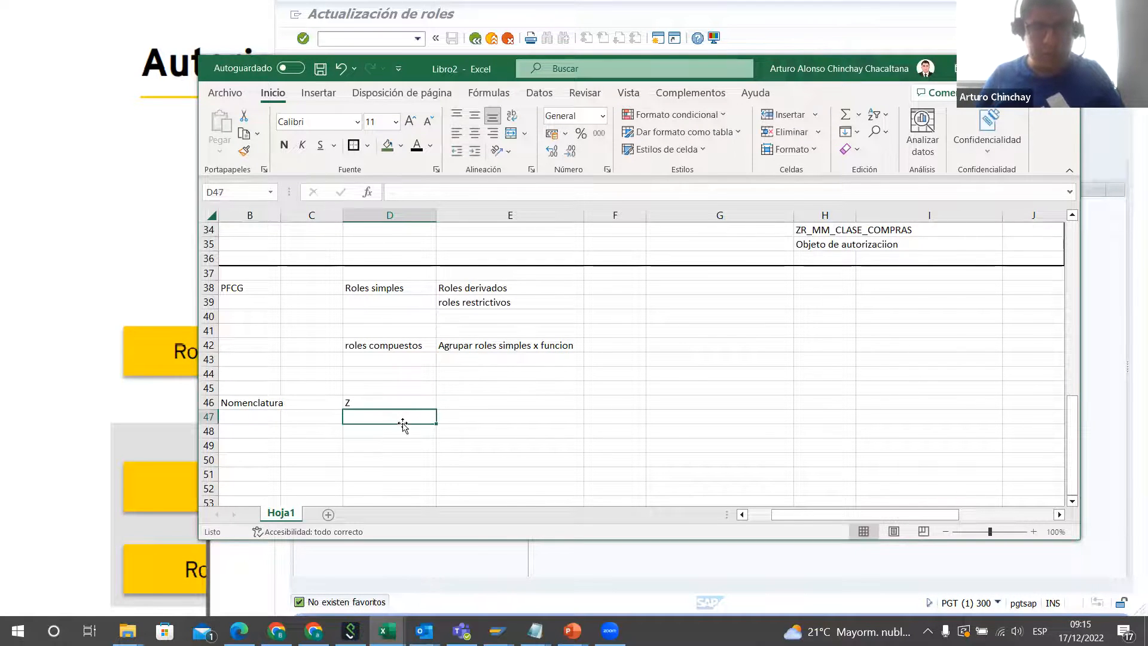
type("Y")
key("Right")
key("Left")
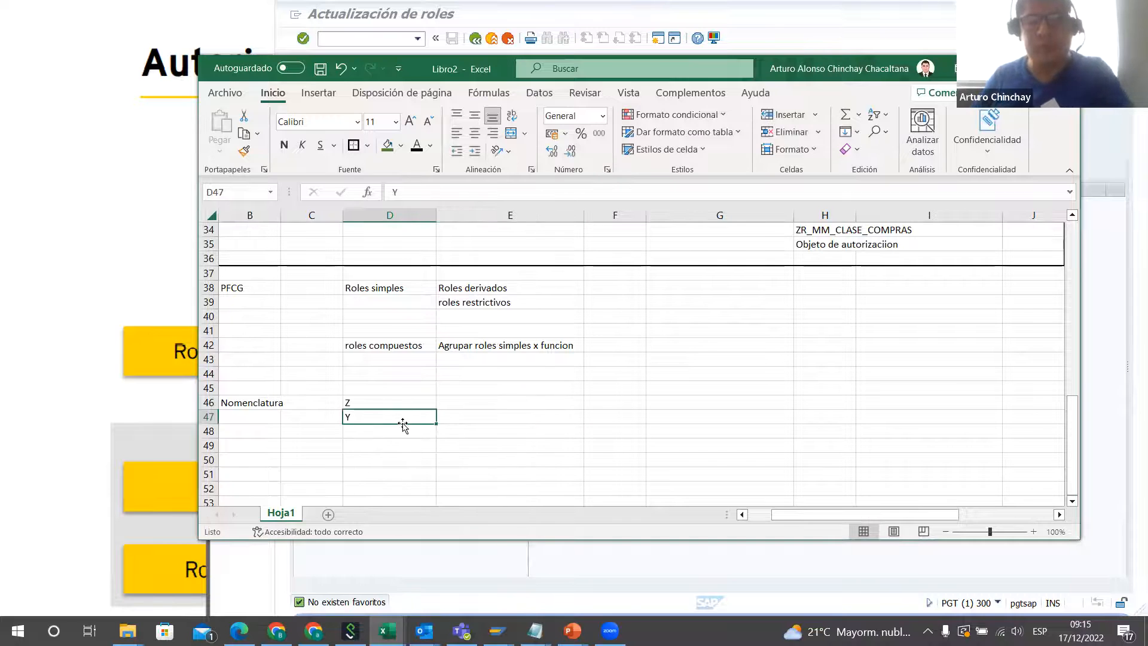
key("Down")
key("Down")
type("Z")
key("Return")
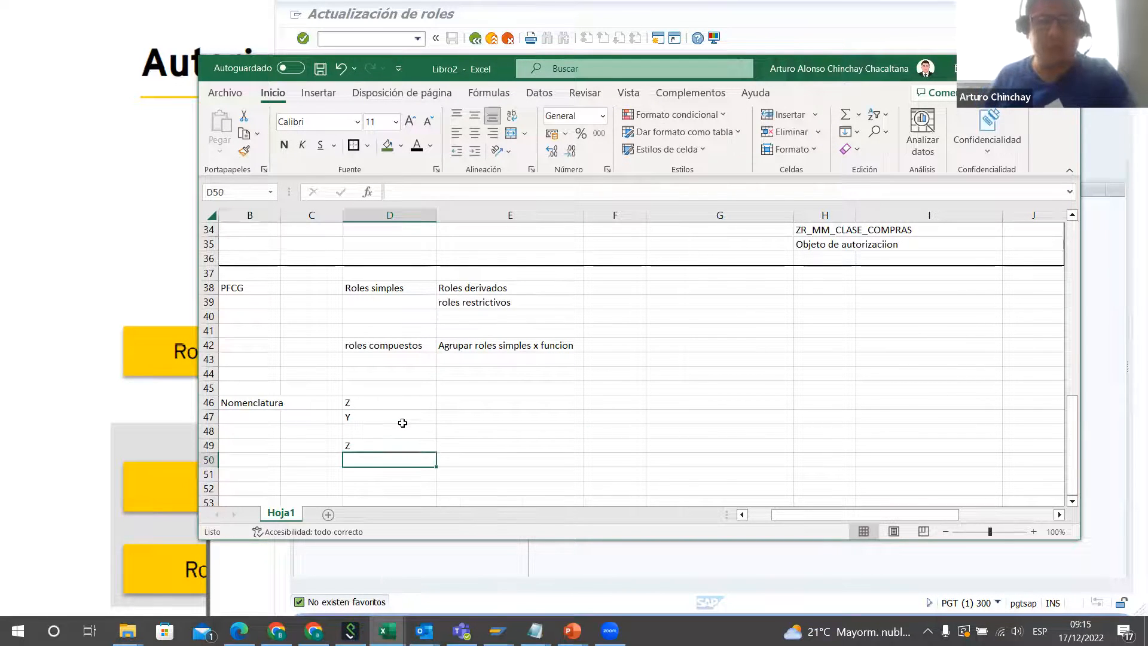
key("Left")
key("Left")
key("Down")
key("Down")
key("Down")
key("Up")
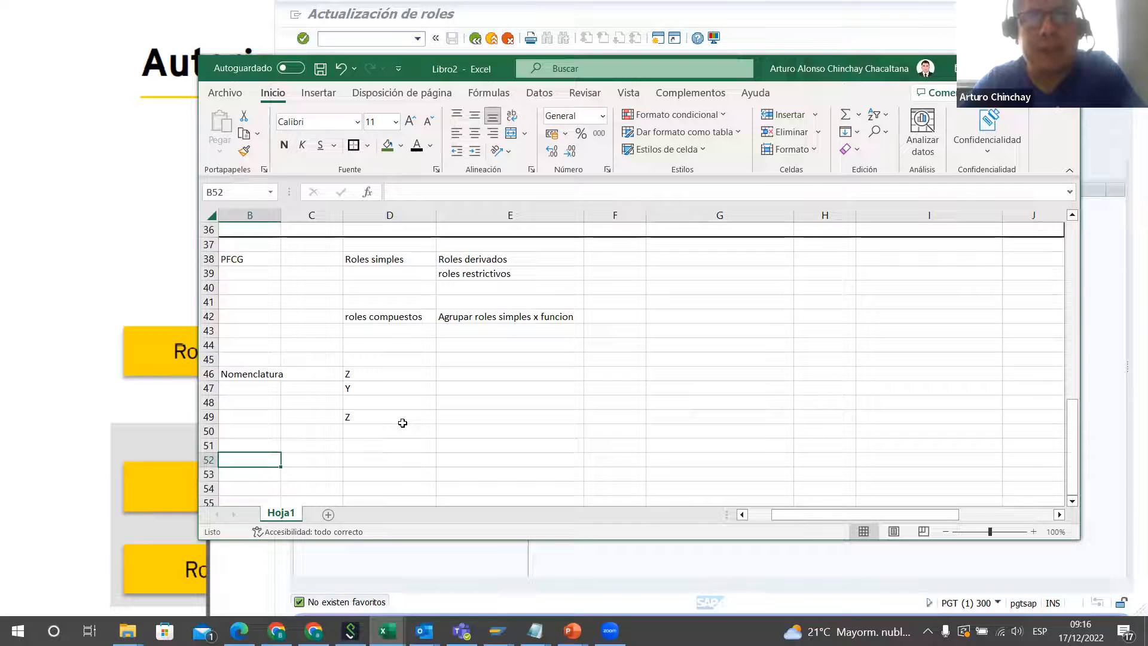
left_click(389, 260)
left_click(268, 440)
left_click(388, 445)
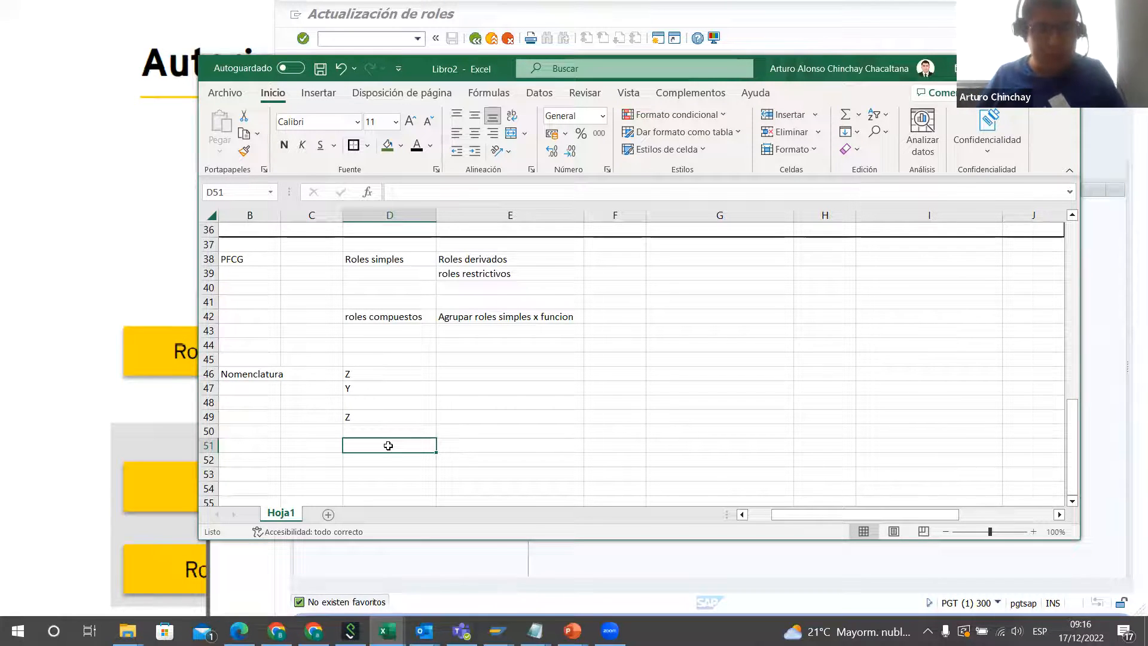
Step: Enter the sample role name ZS_MM_T_CREAR_PEDIDO in D51 and widen column D so that it fits
type("ZS")
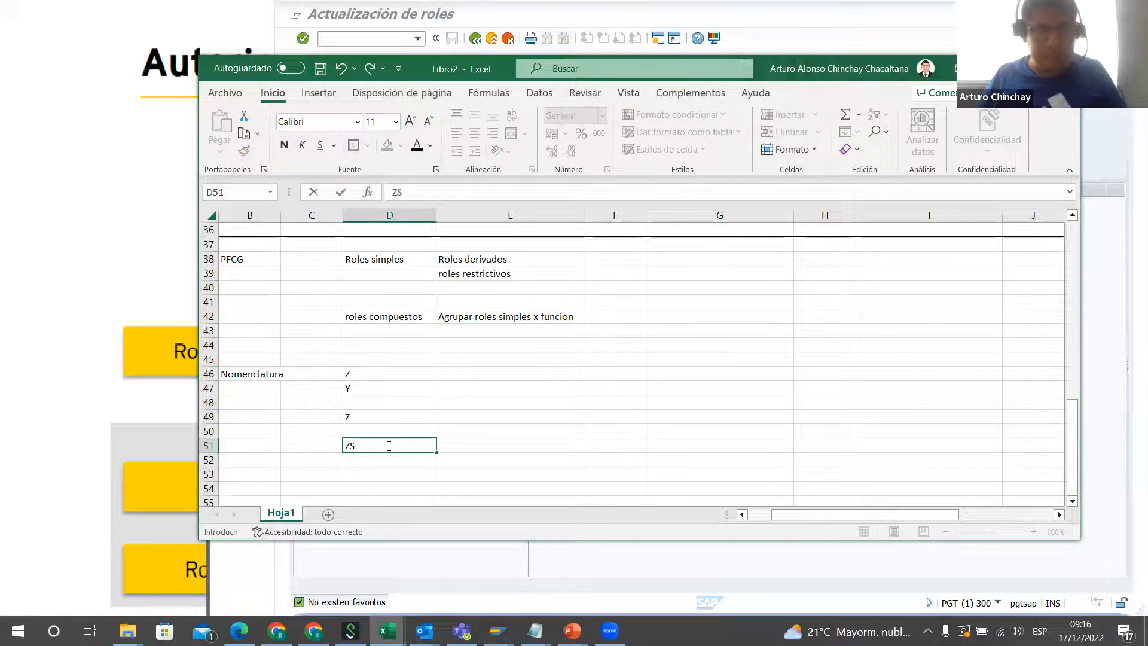
type("_")
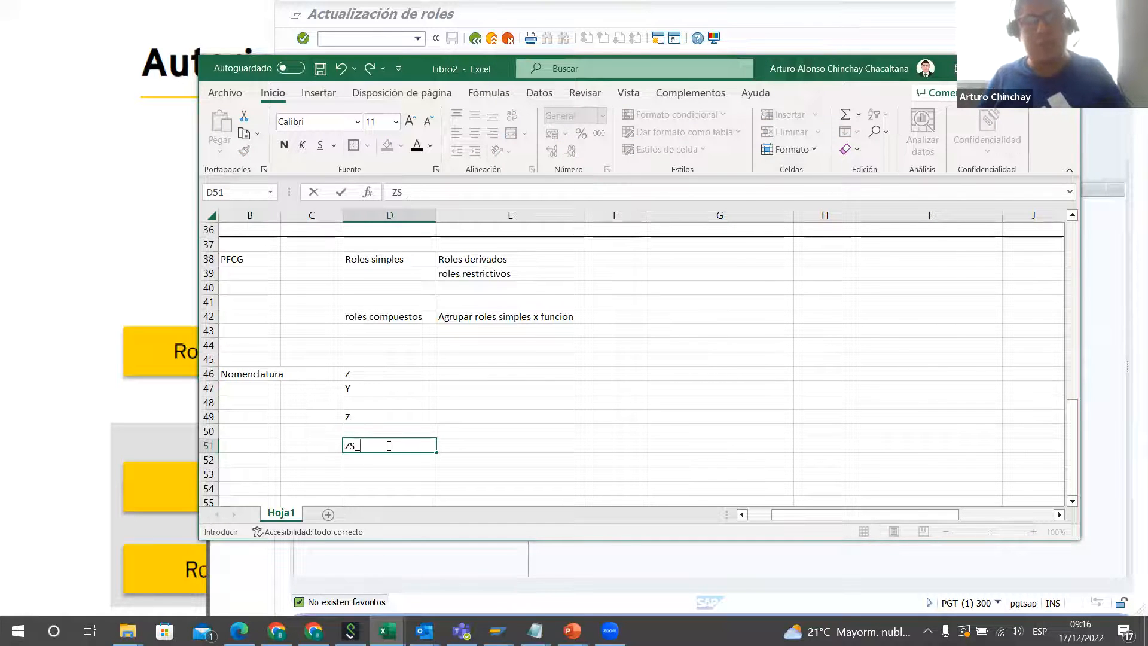
type("MMM")
key("BackSpace")
type("_")
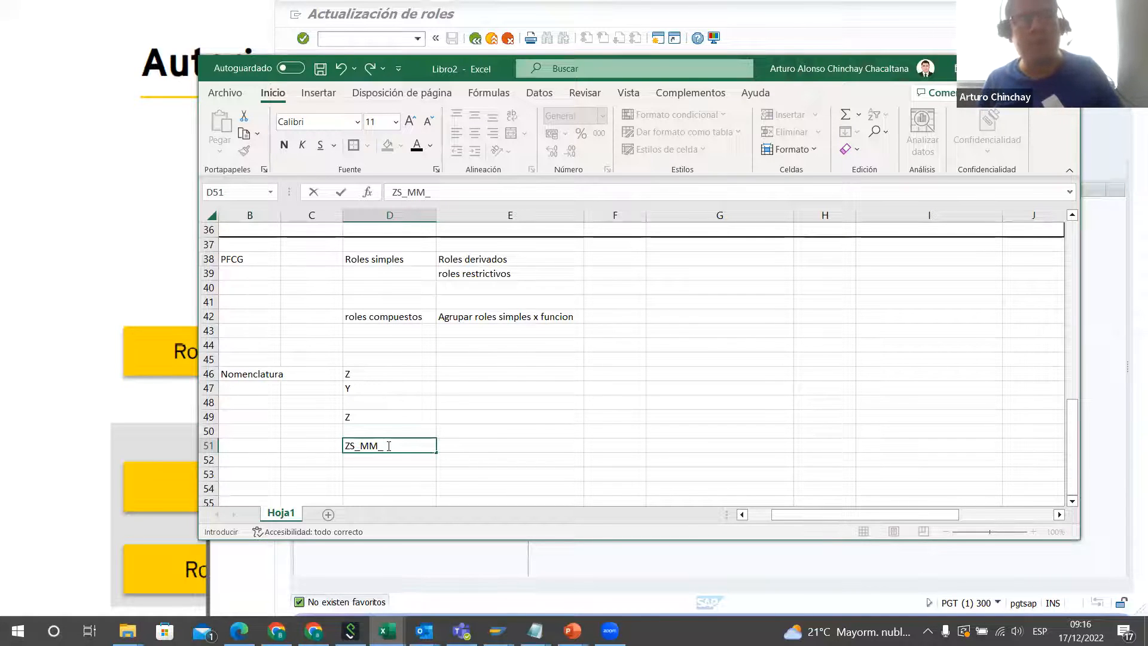
type("T_")
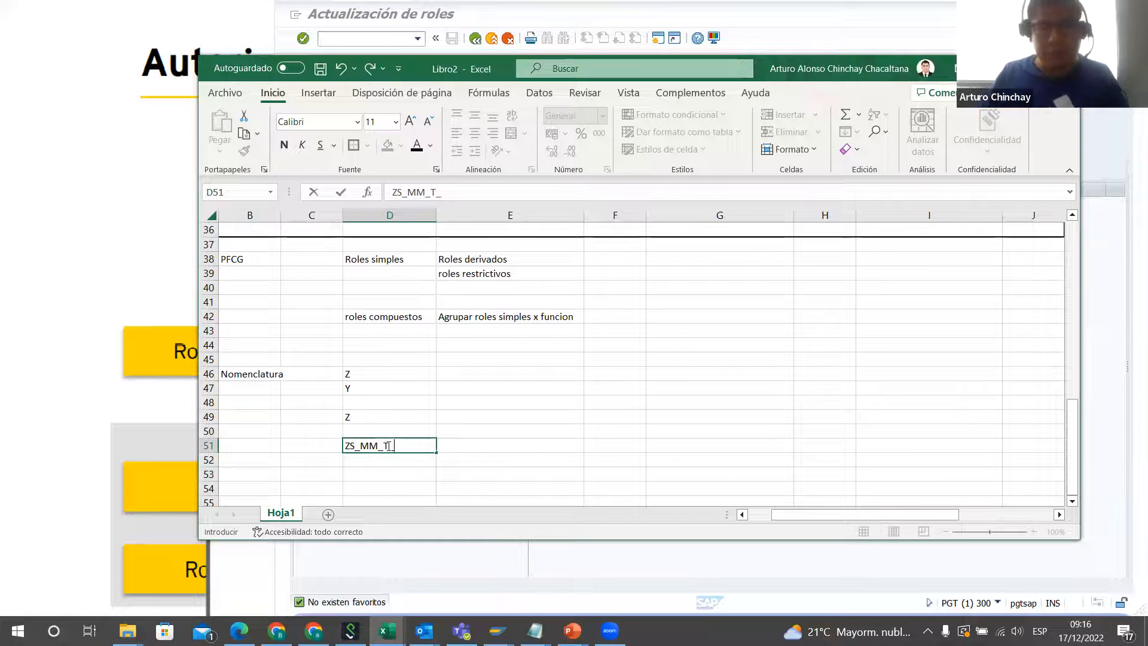
type("CREAR")
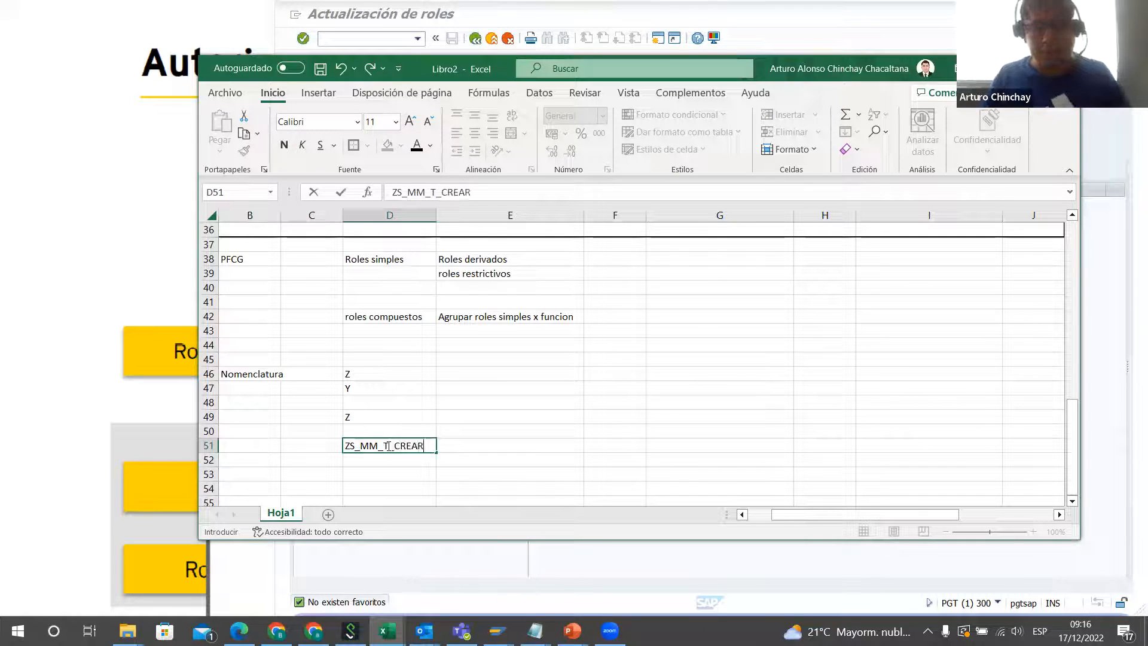
type("_PEDIDO")
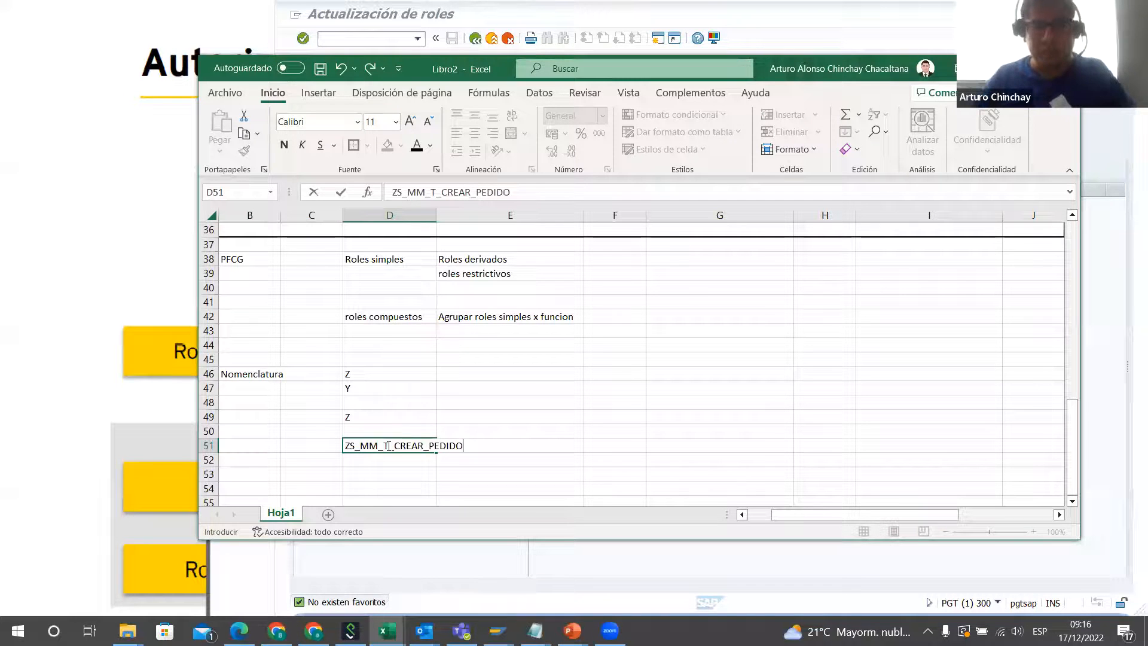
left_click(504, 455)
left_click_drag(437, 220, 482, 222)
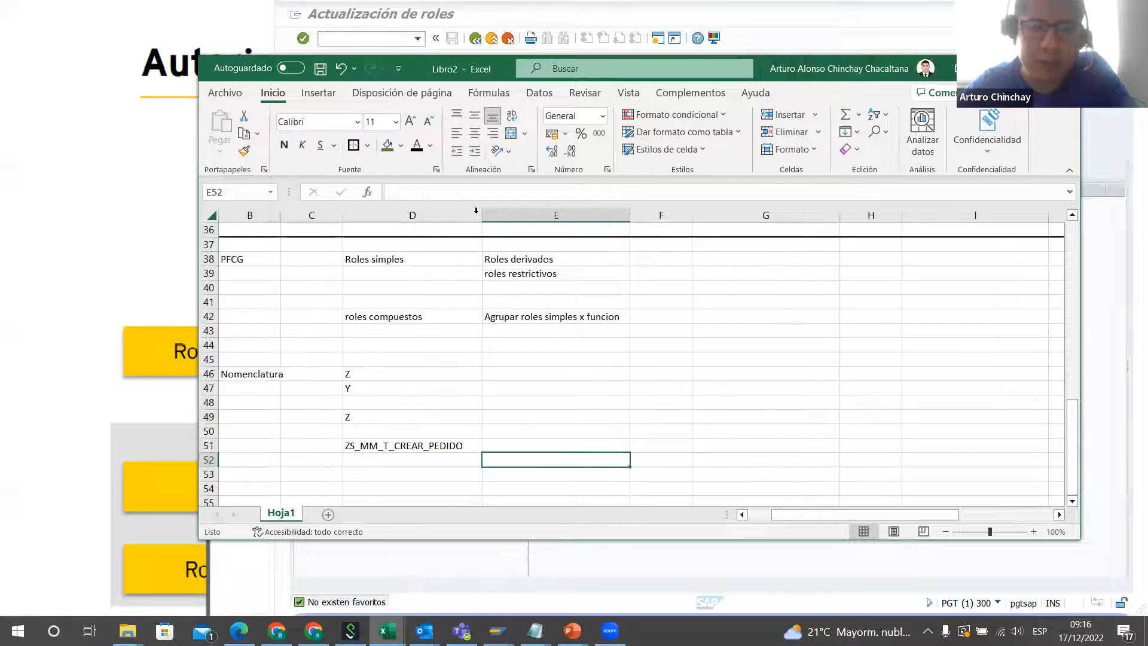
left_click_drag(413, 388, 419, 380)
left_click_drag(378, 260, 405, 317)
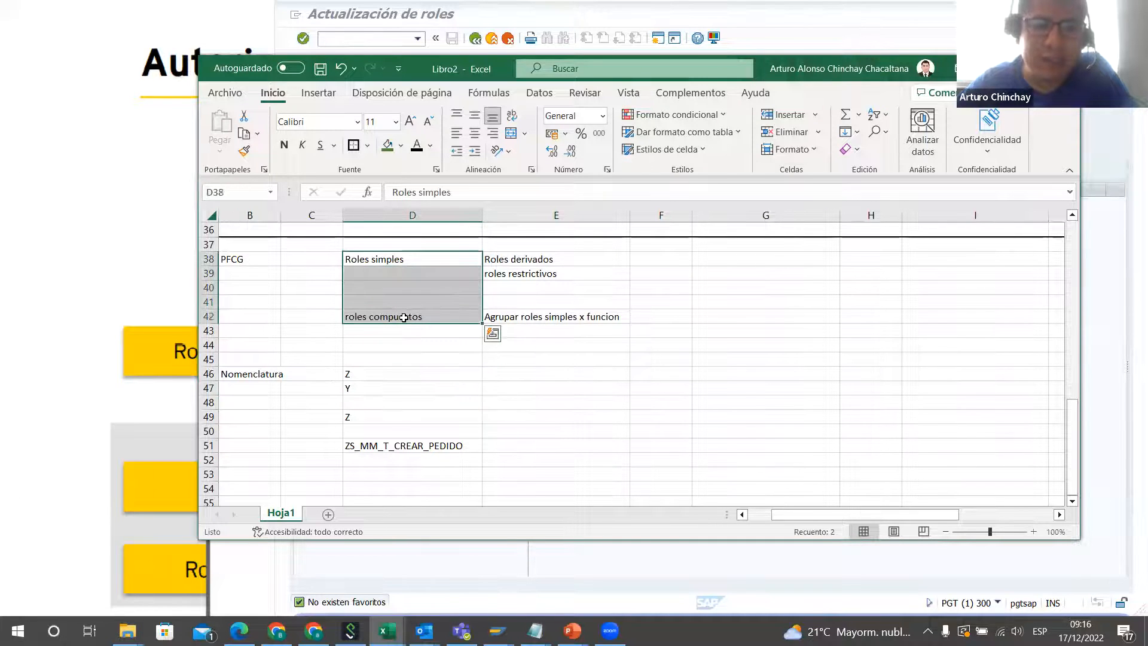
left_click(395, 445)
left_click(389, 270)
left_click(402, 314)
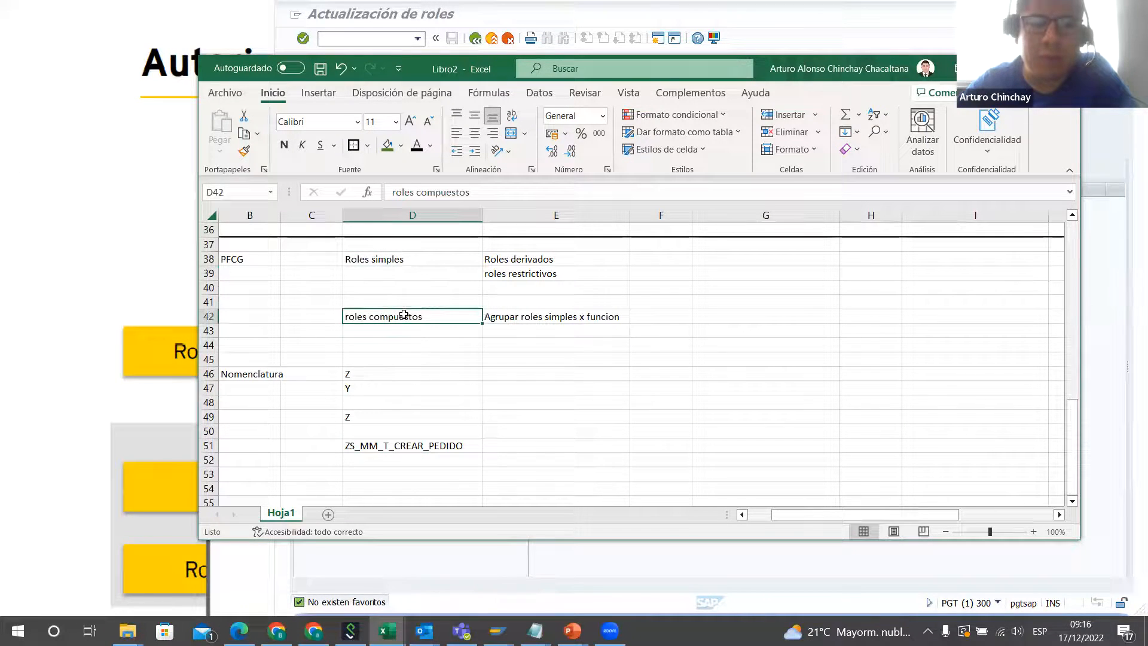
Step: Copy the transaction code PFCG from B38, switch to SAP and start that transaction
left_click(266, 259)
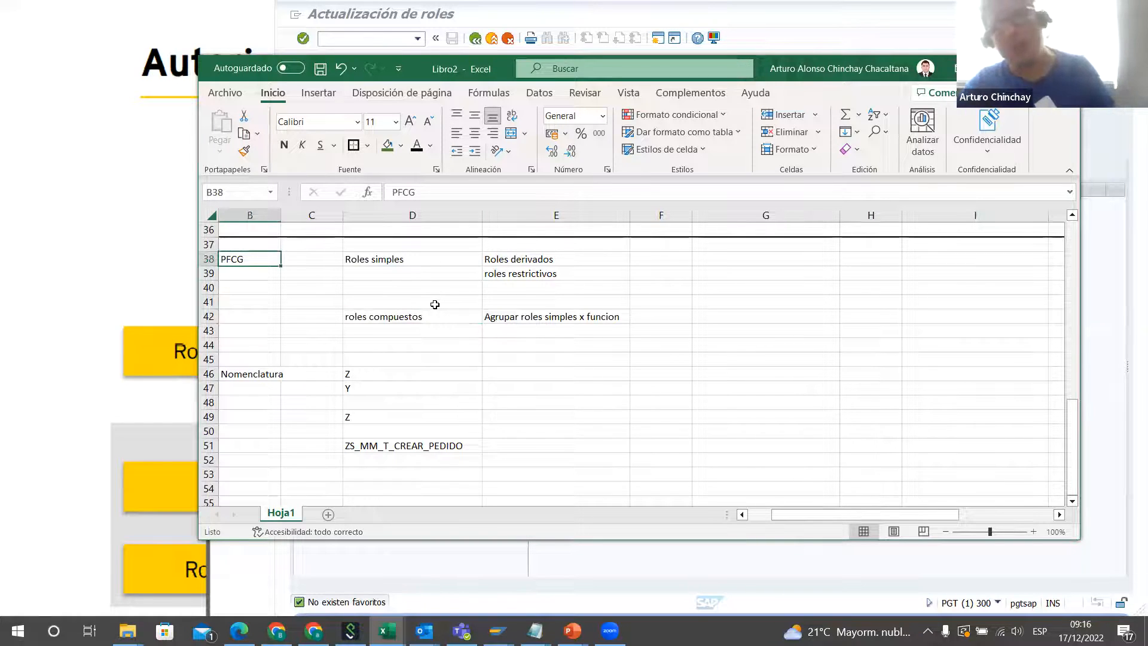
key("ctrl+c")
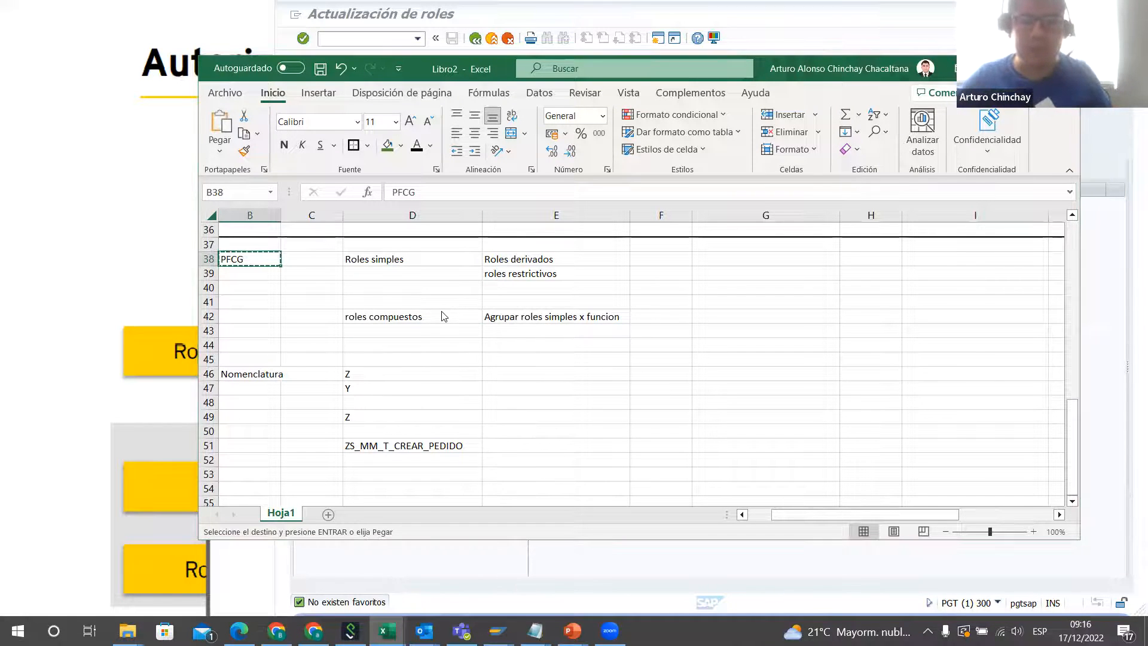
key("alt+Tab")
key("F3")
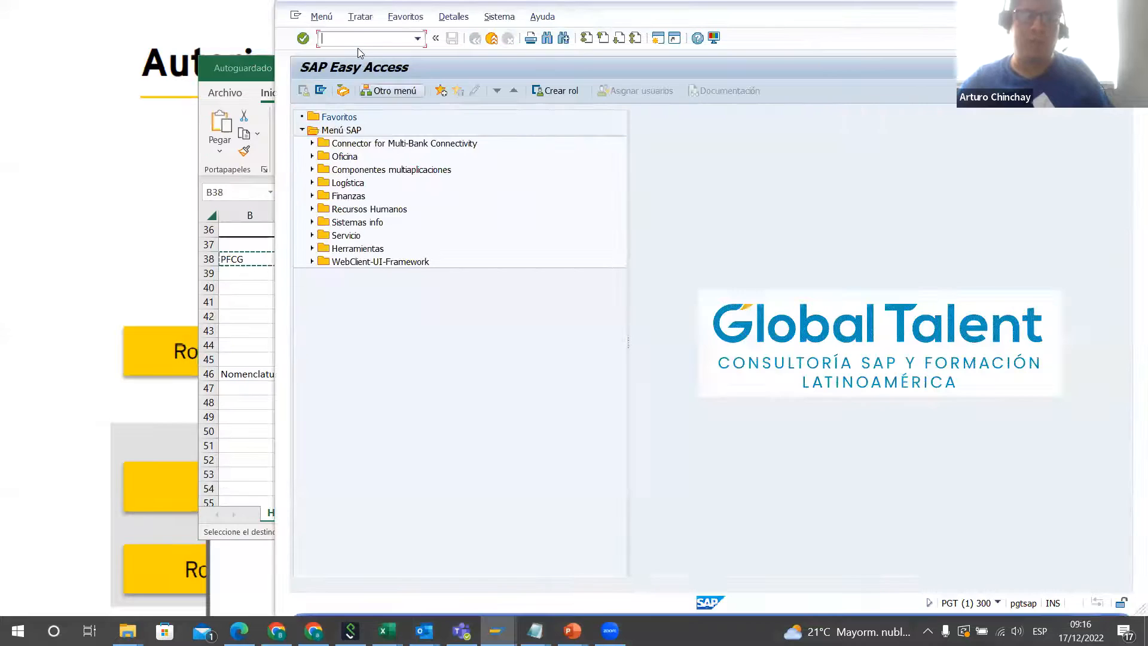
key("ctrl+v")
key("Return")
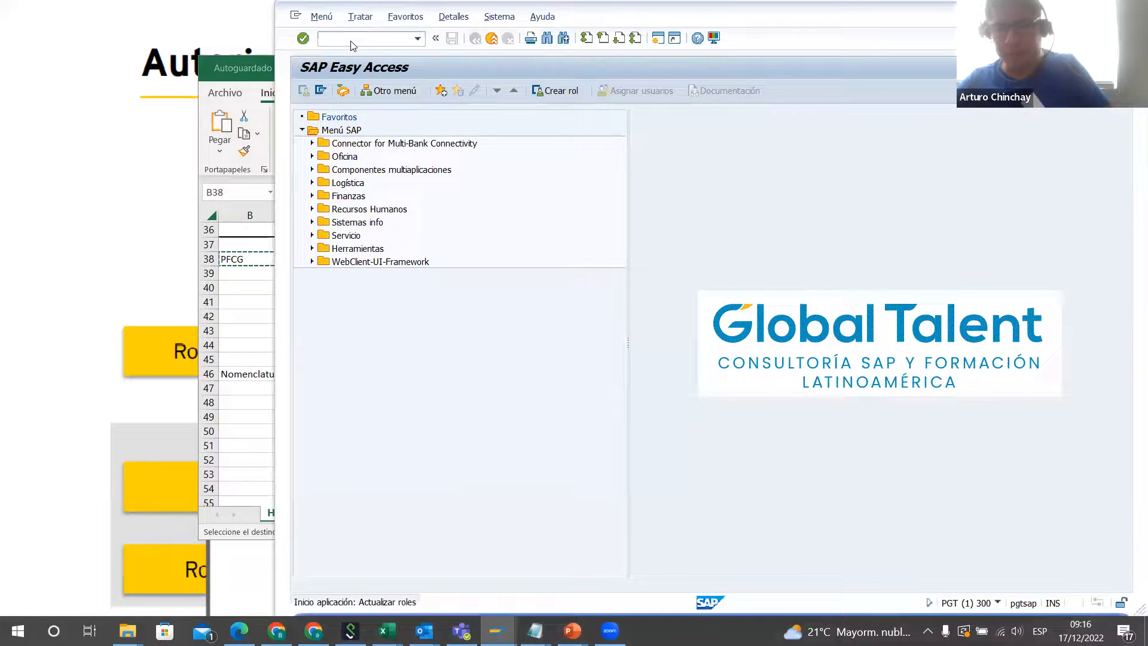
left_click(250, 331)
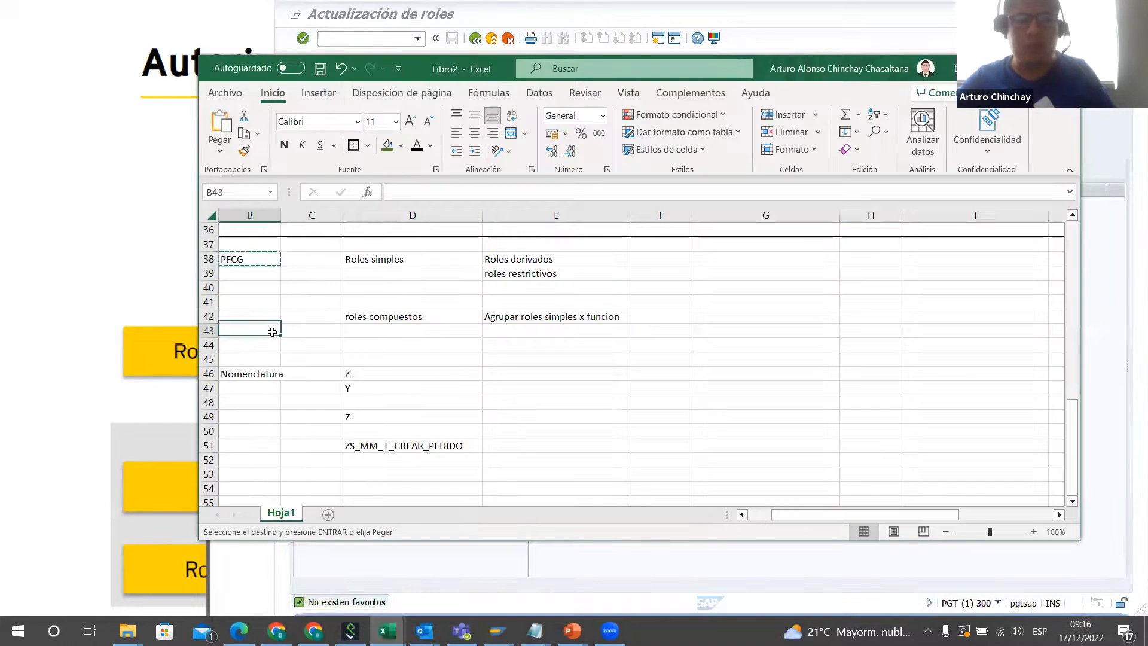
left_click(399, 441)
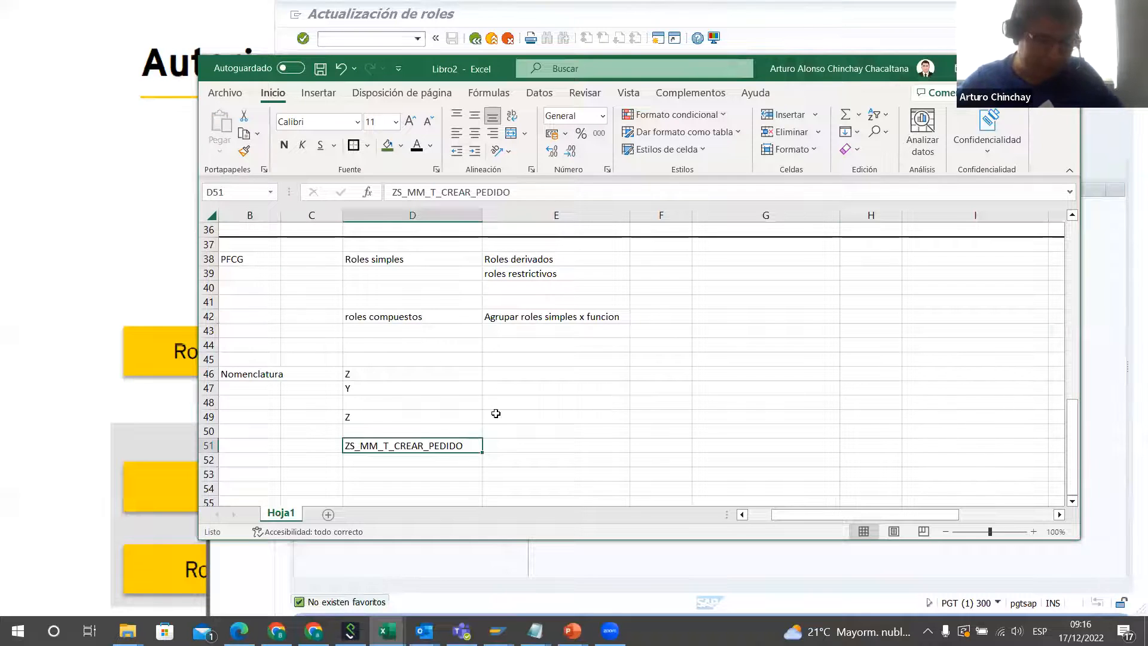
key("ctrl+c")
key("Escape")
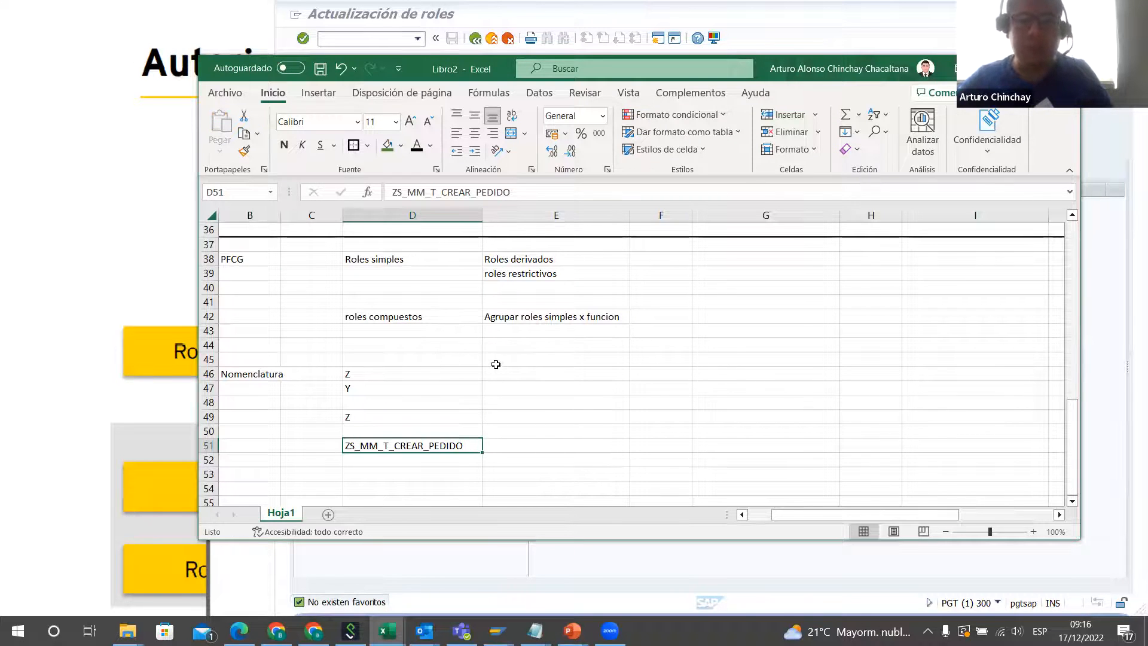
Step: Switch to SAP role maintenance and enter ZS_MM_T_CREAR_PEDIDO_COMPRA as the role name
key("alt+Tab")
type("Z")
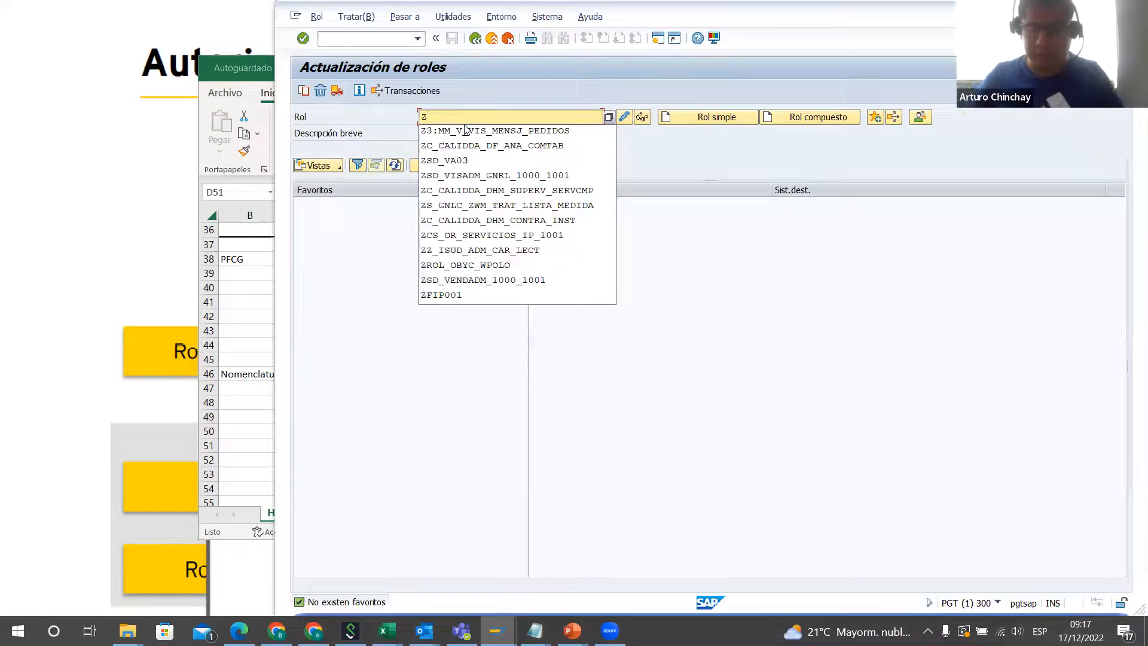
type("S_")
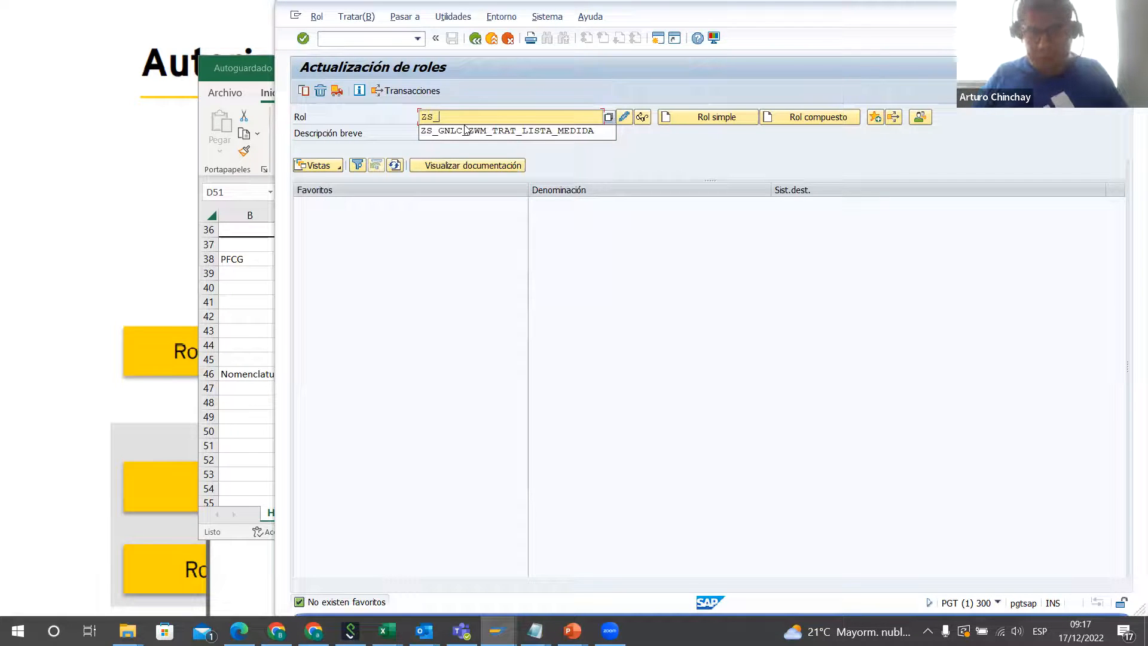
type("MM_")
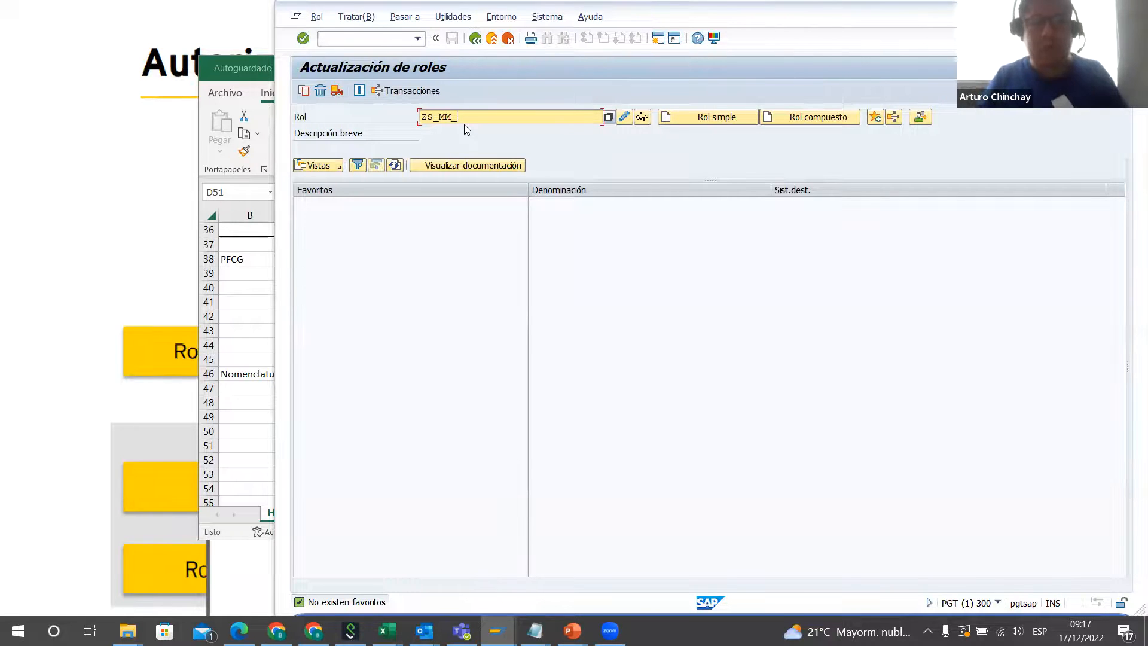
type("M")
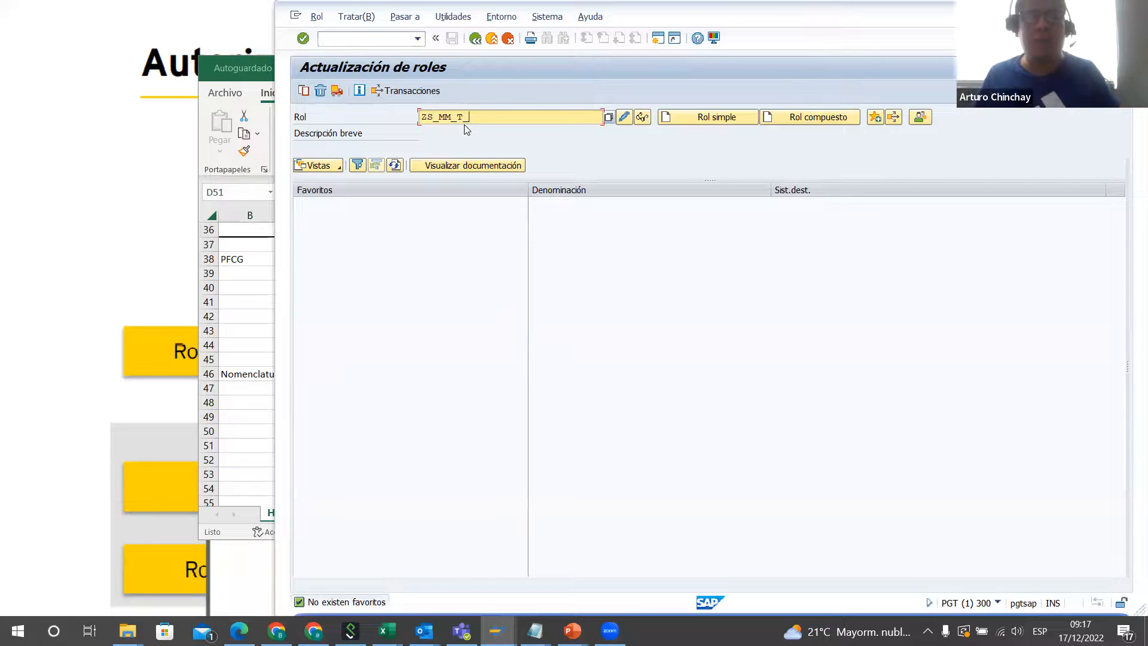
type("CREAR_PEDIDO")
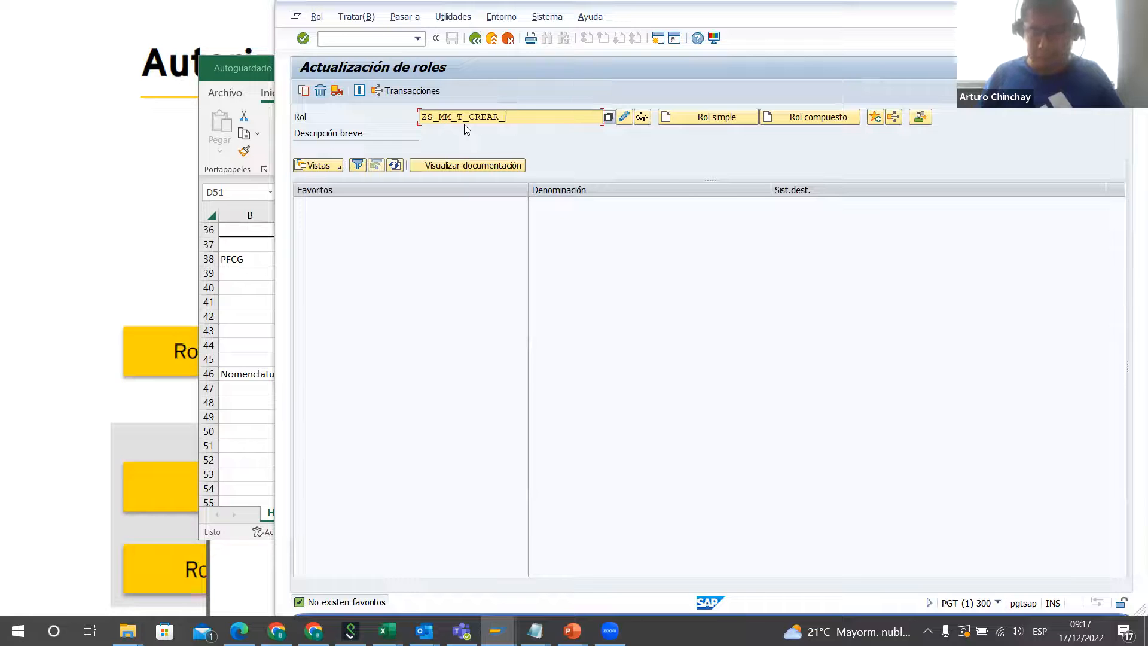
type("_COMPRA")
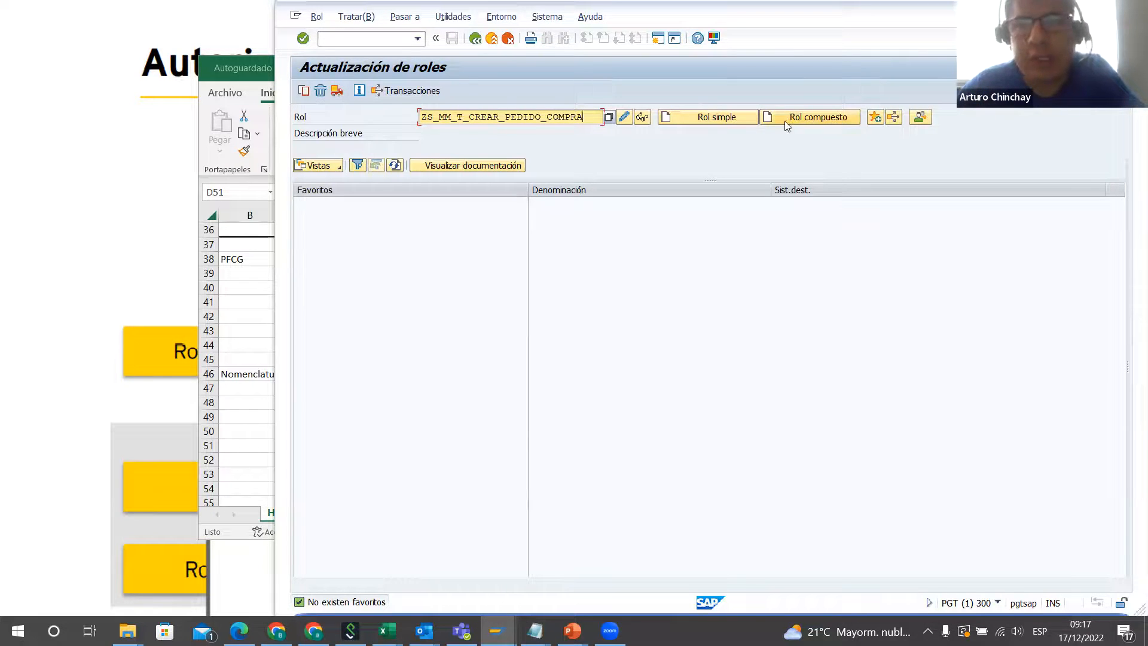
double_click(484, 115)
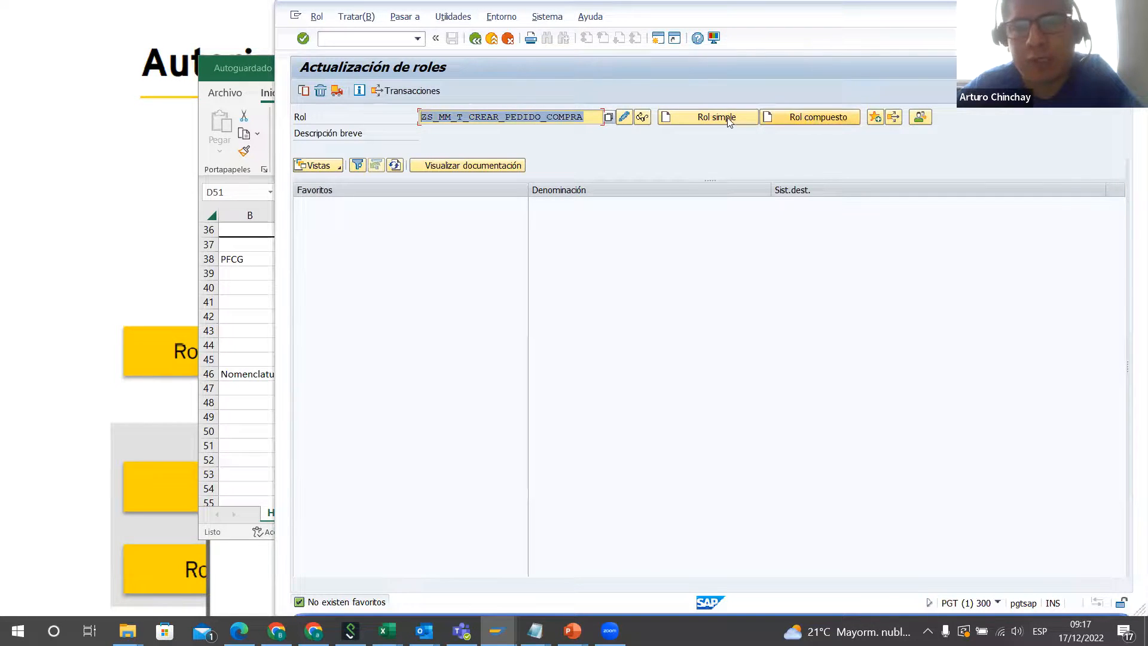
left_click(251, 330)
left_click(526, 260)
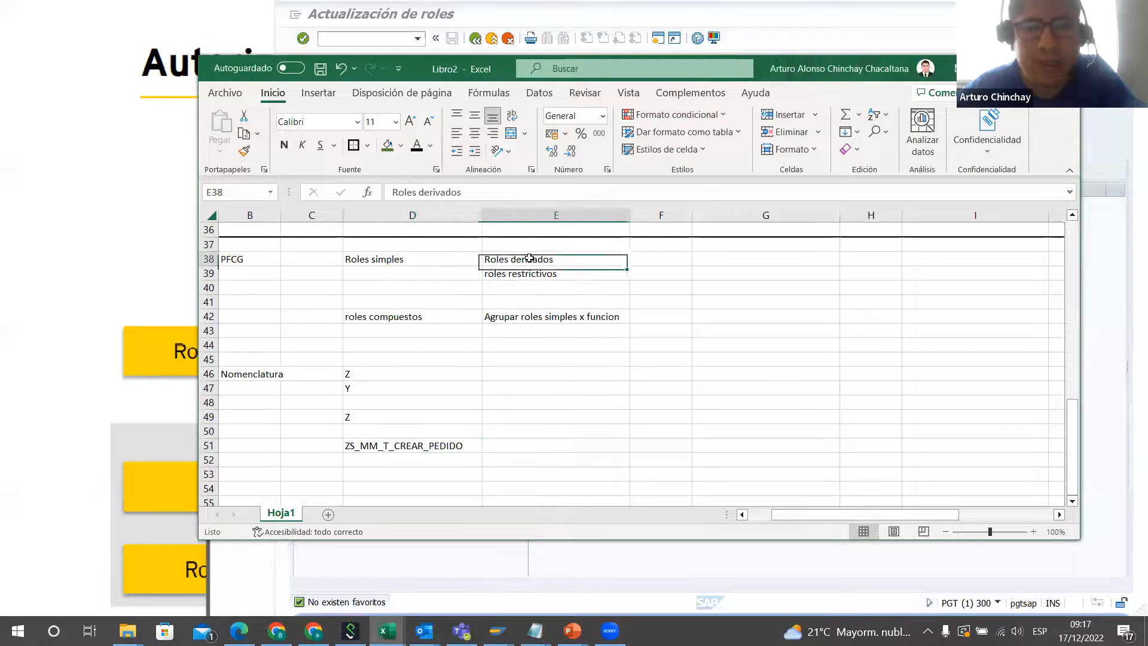
left_click(561, 276)
key("alt+Tab")
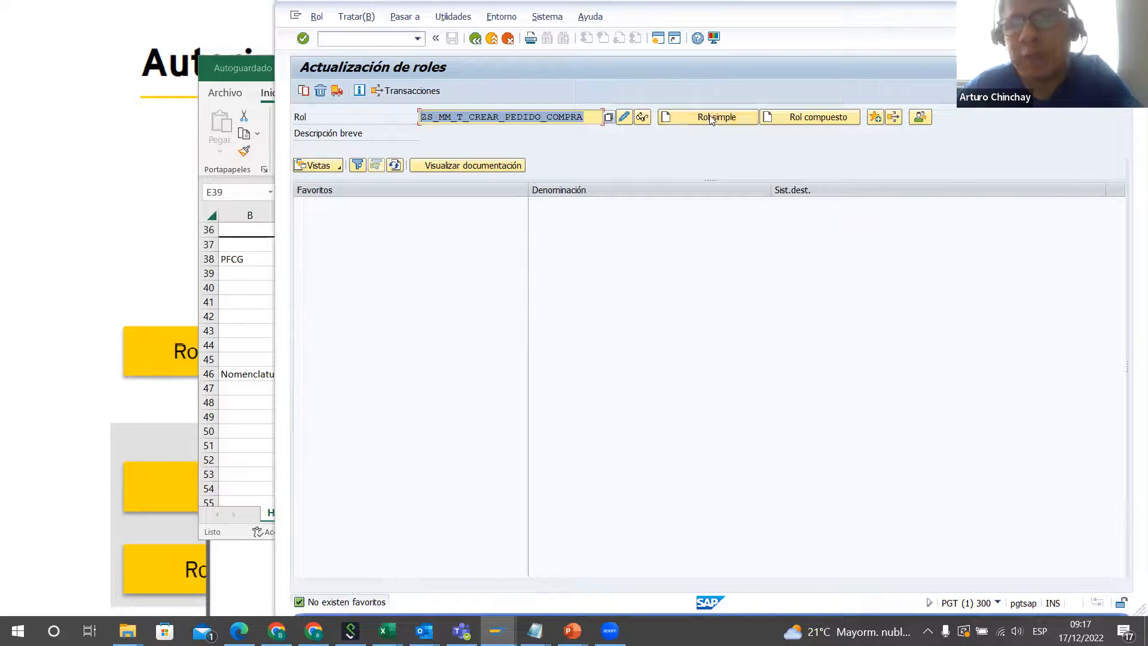
left_click(589, 115)
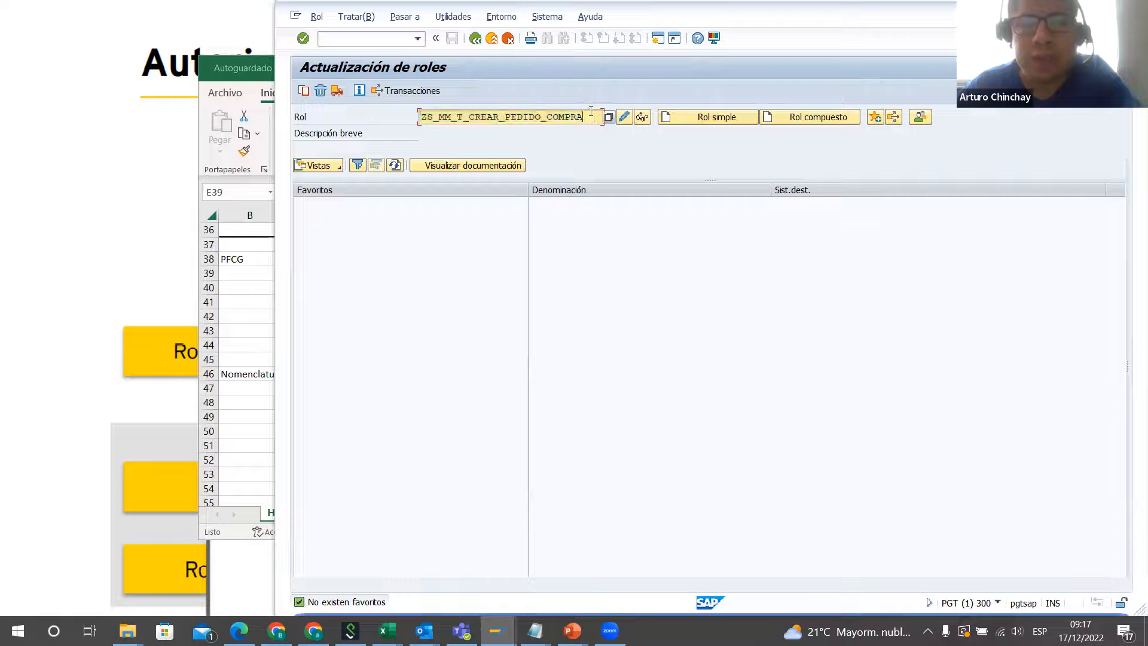
double_click(590, 115)
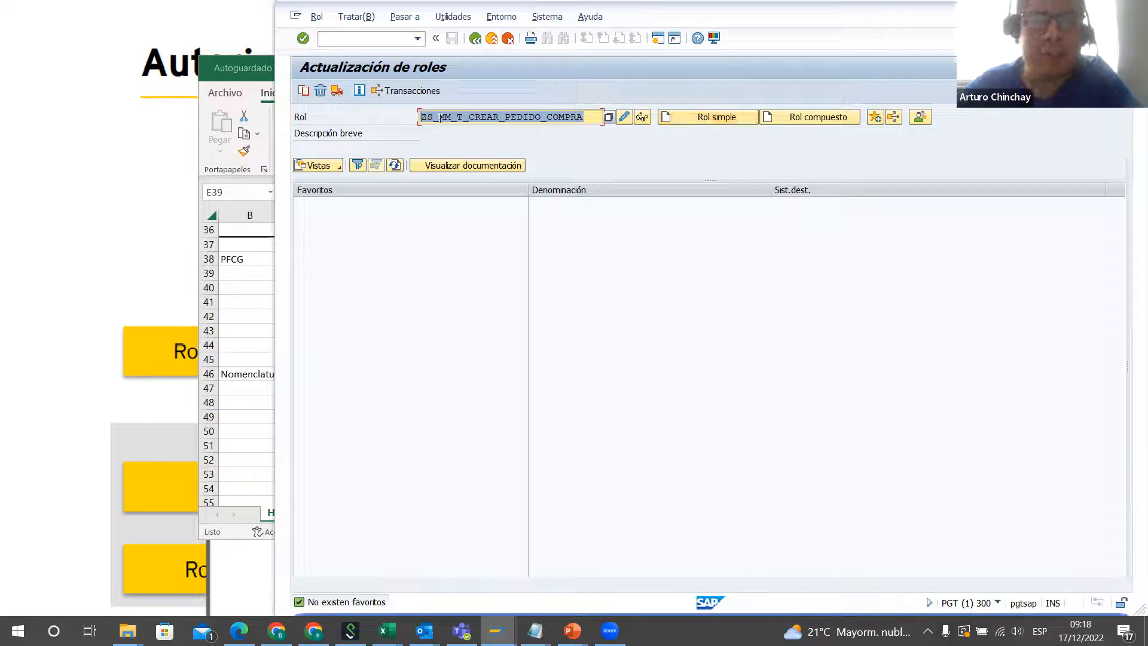
Step: Create it as a simple role and enter the short description "Rol: Creacion de pedido de compra ZMM01 ZMM02"
left_click(703, 117)
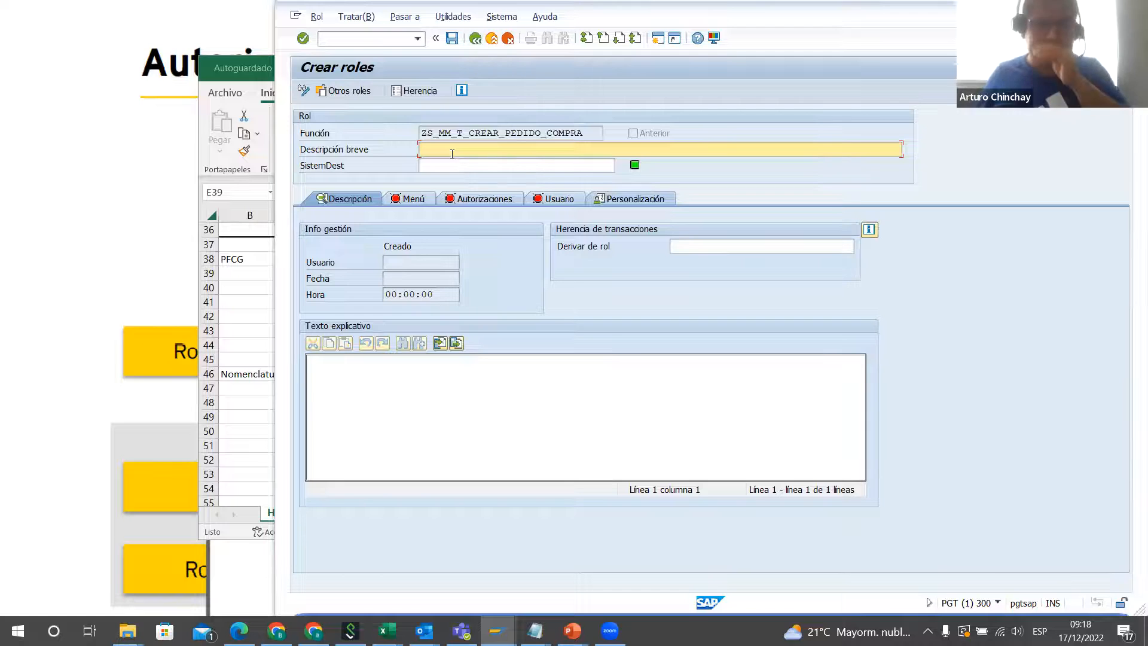
type("r")
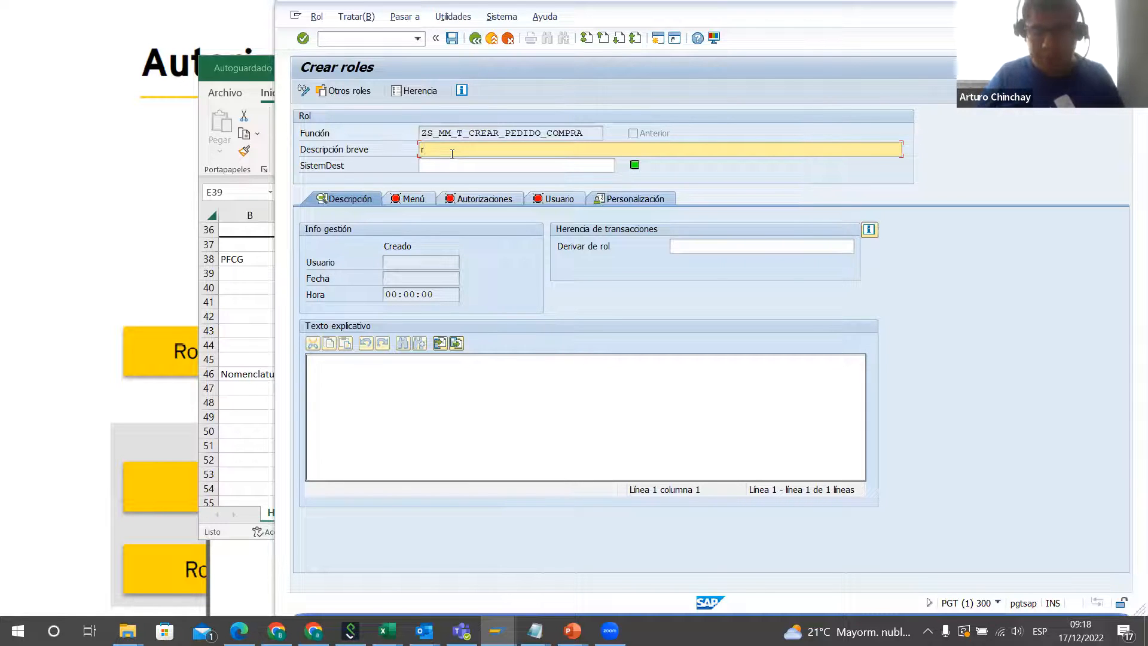
type("ol")
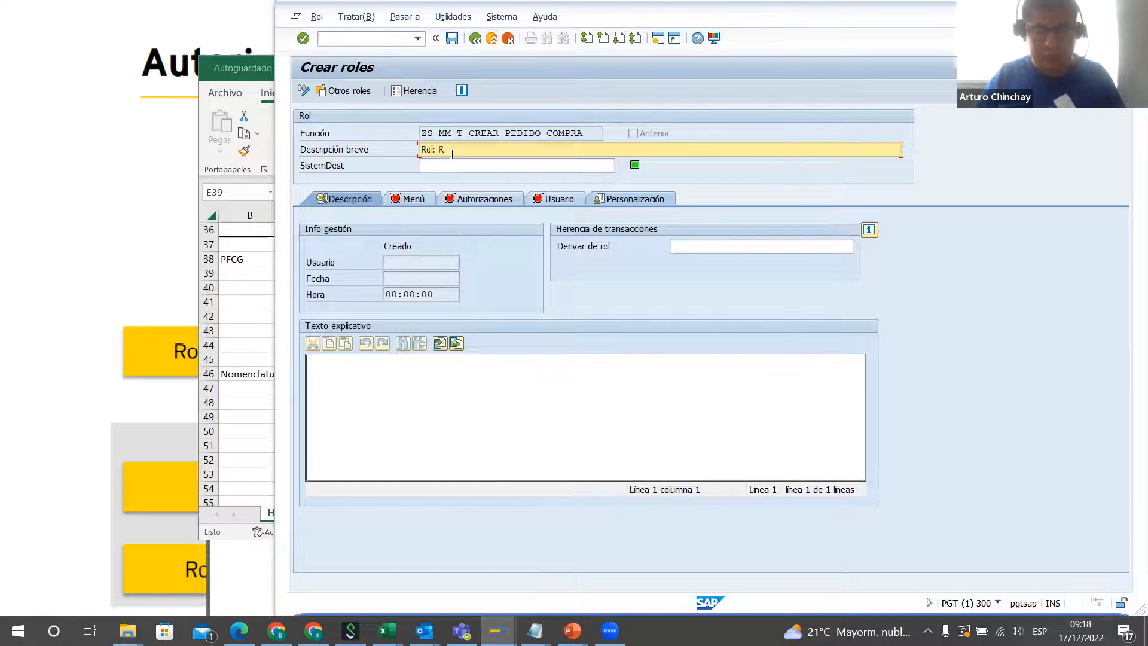
type(": Creacion de ped")
type("ido d")
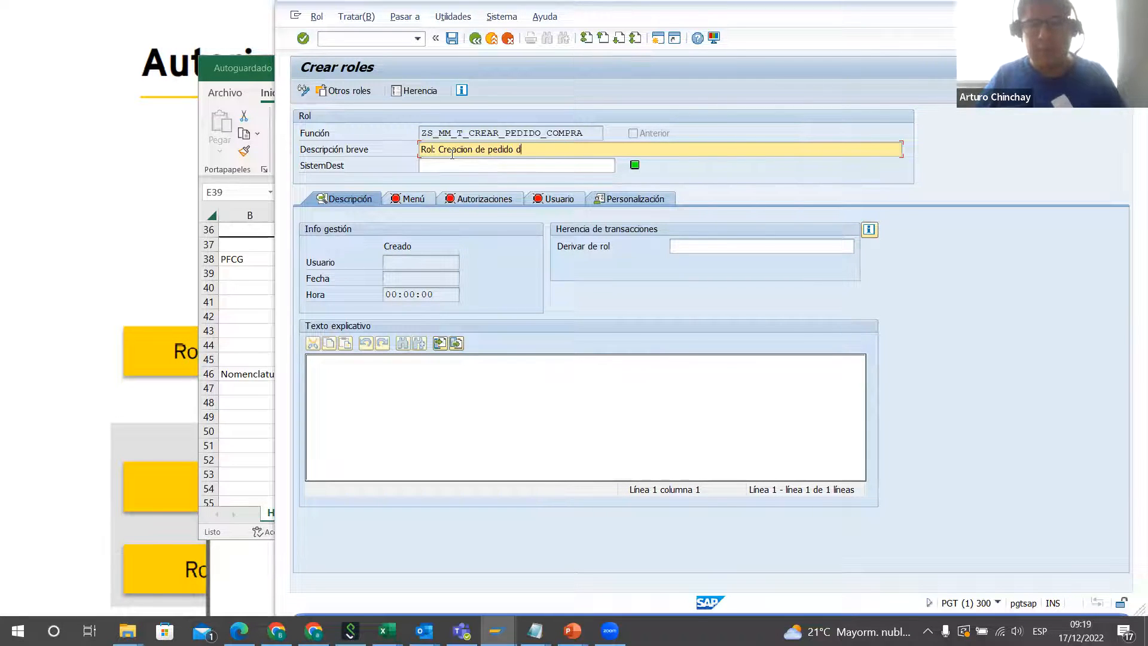
type("e compra ZMM")
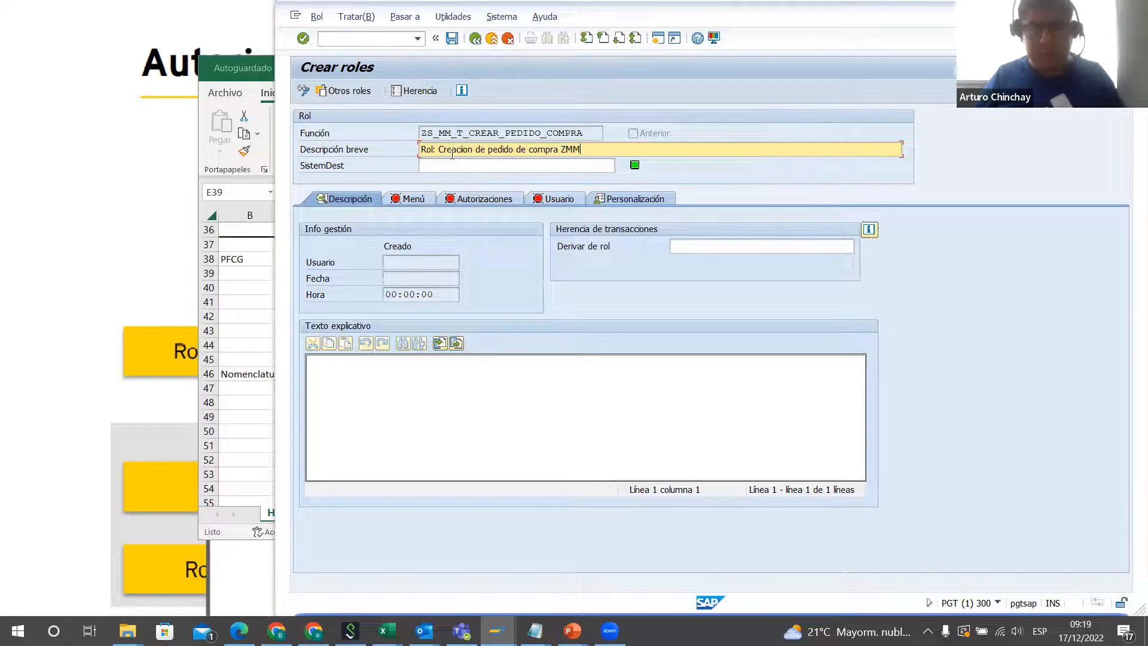
type("01 ZMM02")
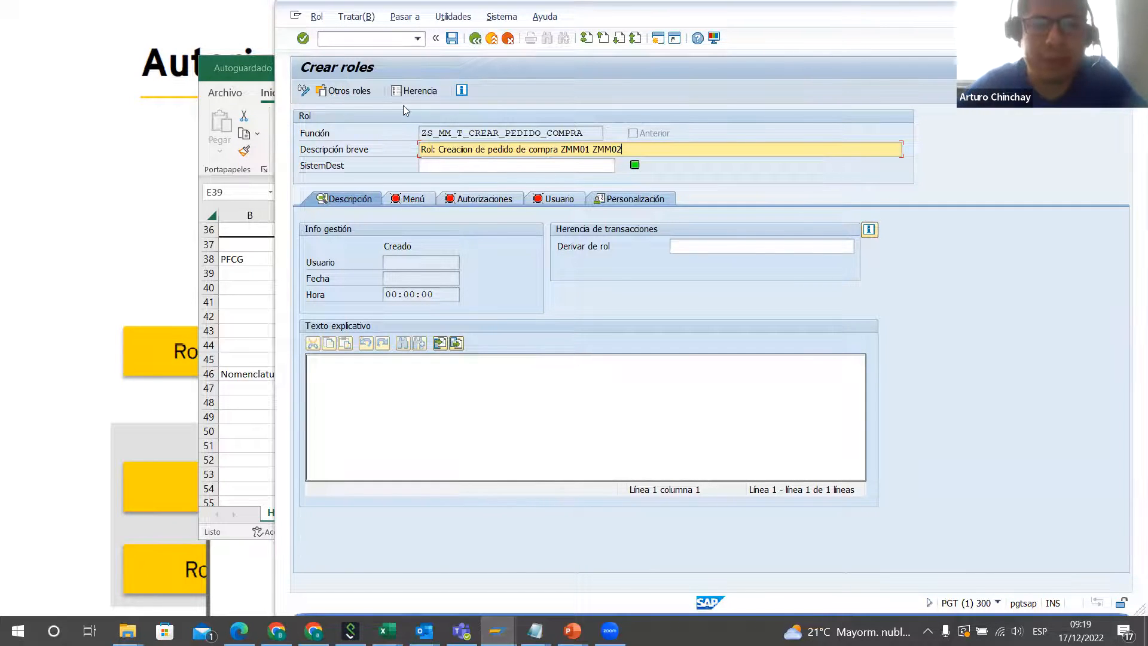
Step: Remove the transaction codes ZMM01 ZMM02 from the end of the role's short description
left_click_drag(634, 151, 563, 144)
key("BackSpace")
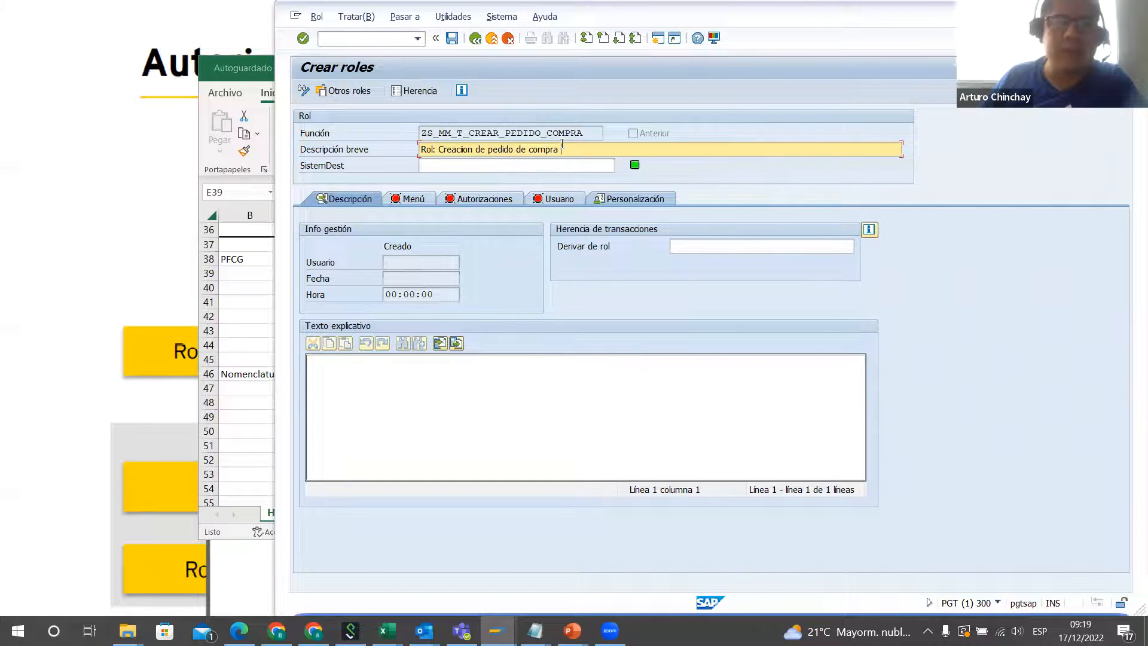
left_click(471, 149)
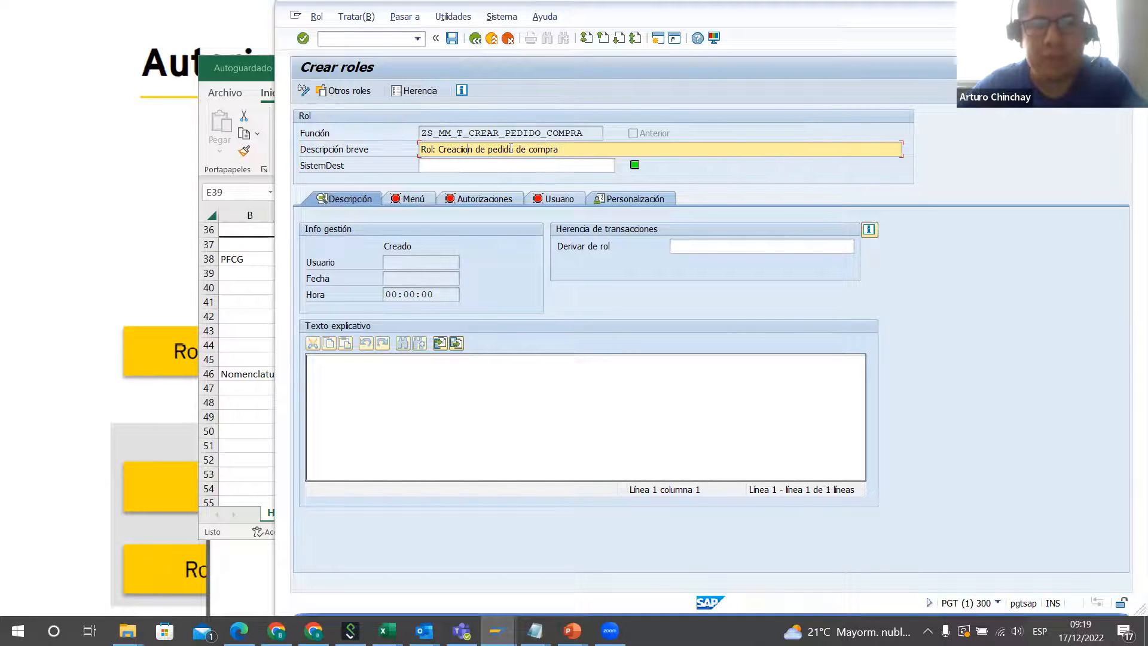
Step: Retype the ending of the word Creacion in the role's short description
key("BackSpace")
type("ON")
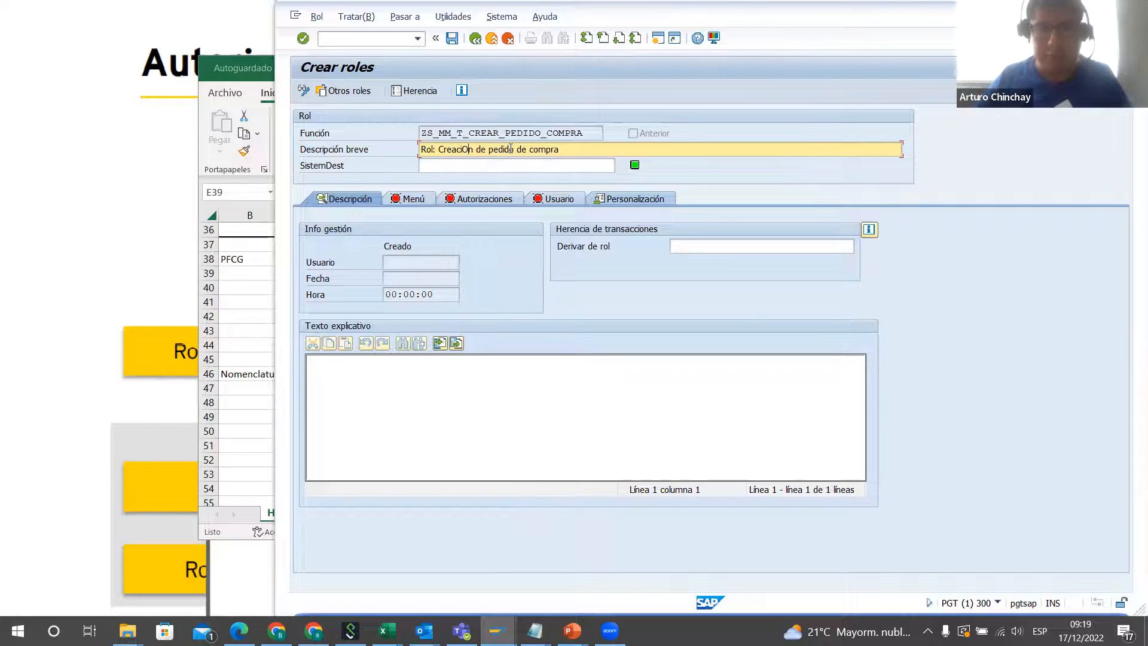
key("BackSpace")
key("BackSpace")
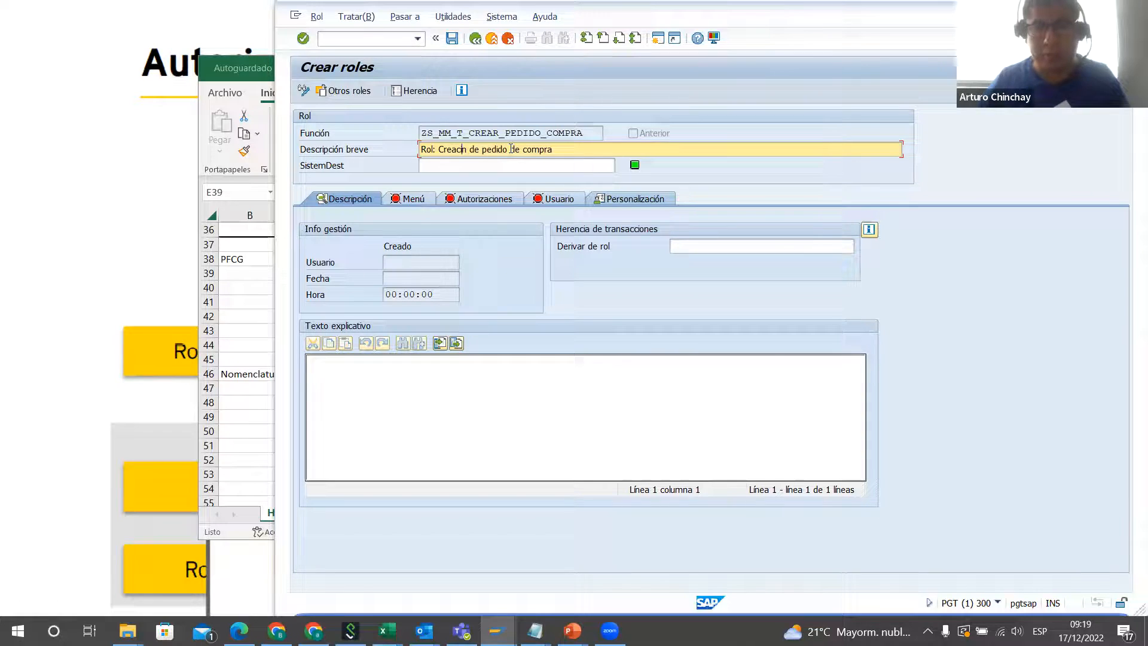
type("on")
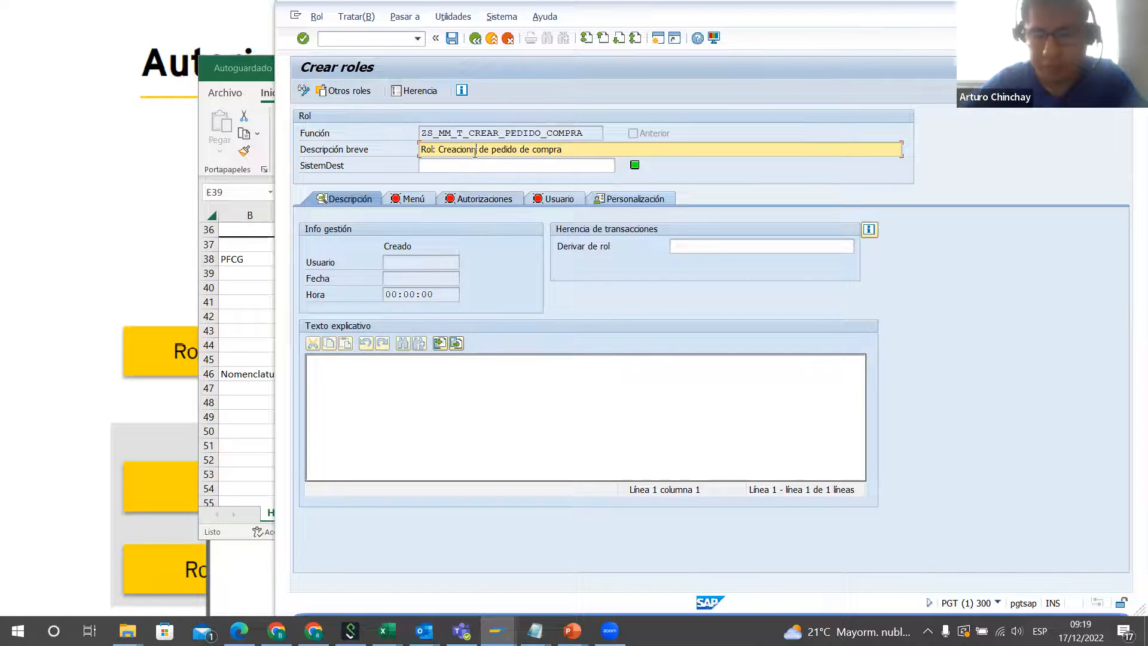
key("Delete")
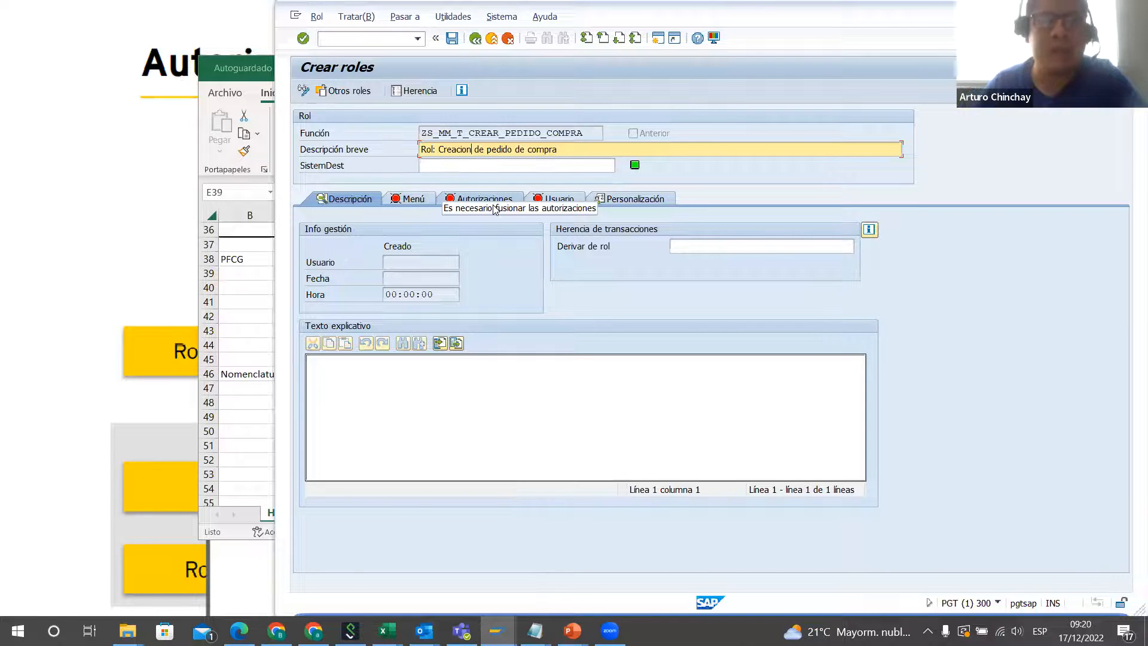
Step: Save the role and create a folder named "Transacciones para crear pedido de compra" in its role menu
left_click(410, 202)
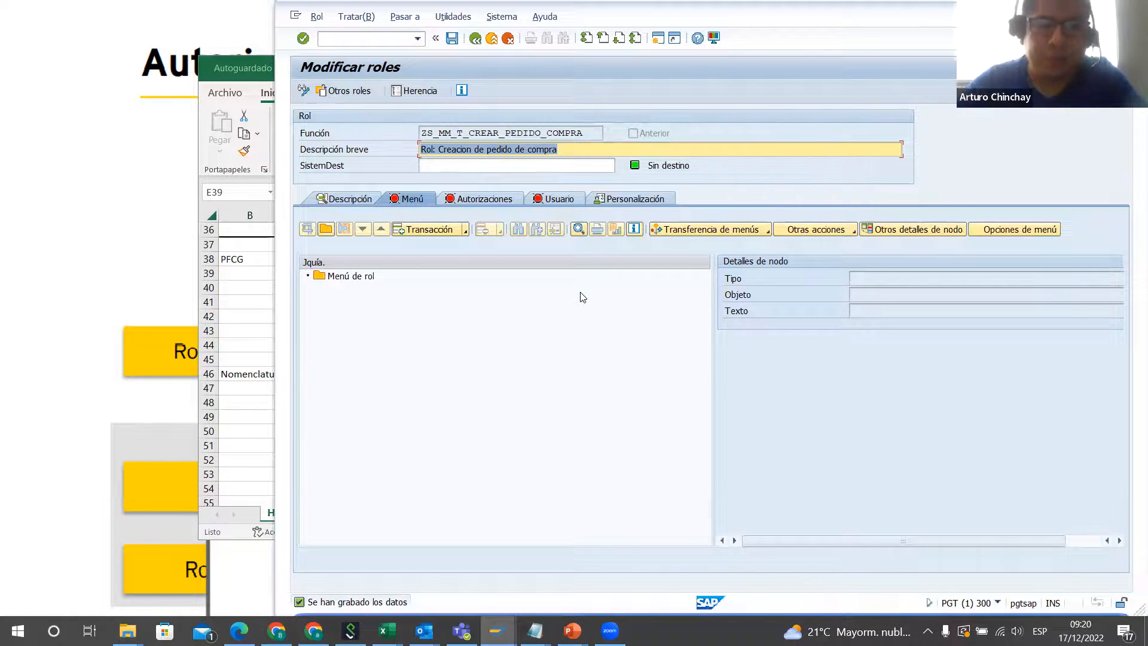
left_click(330, 279)
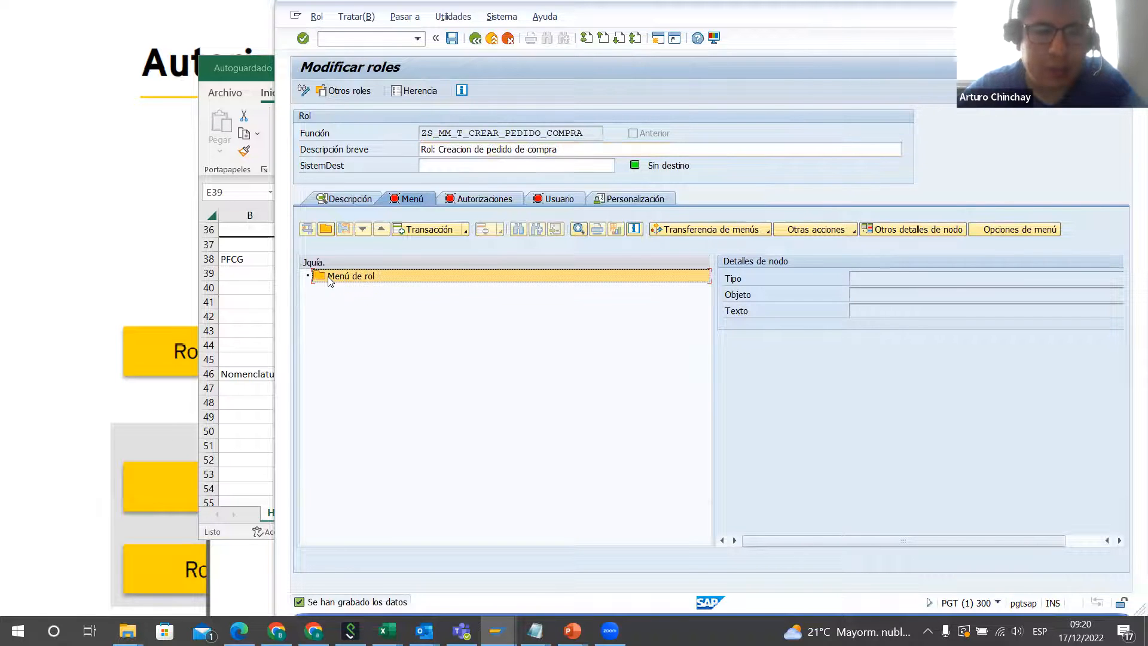
left_click(328, 230)
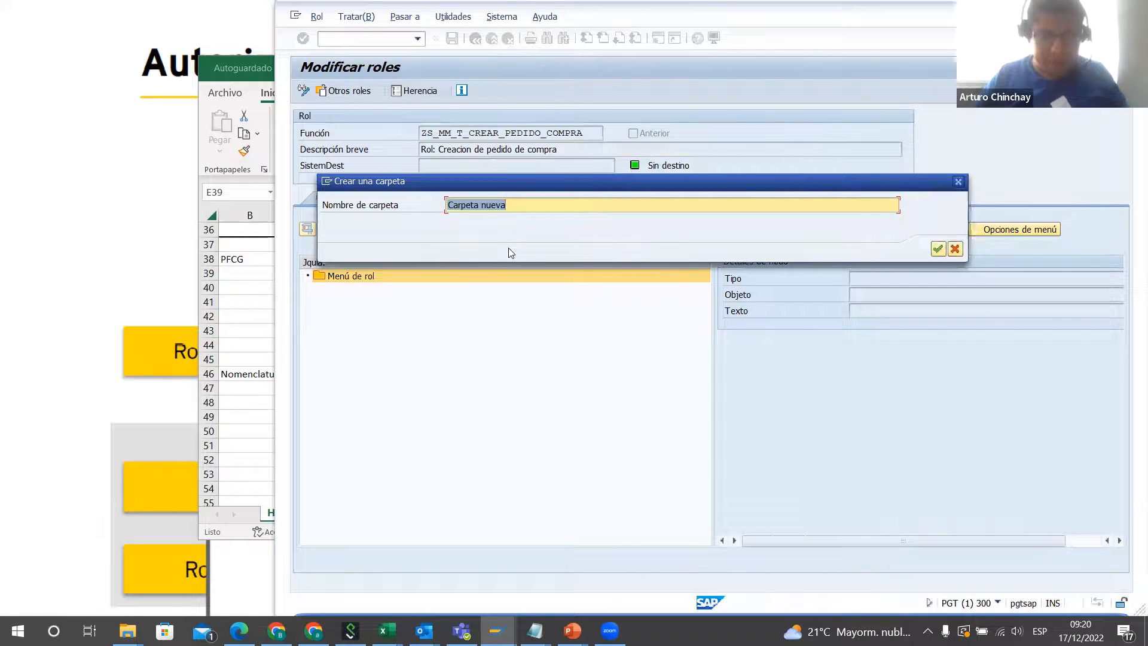
type("Transacciones para crear do")
key("BackSpace")
type("pedido")
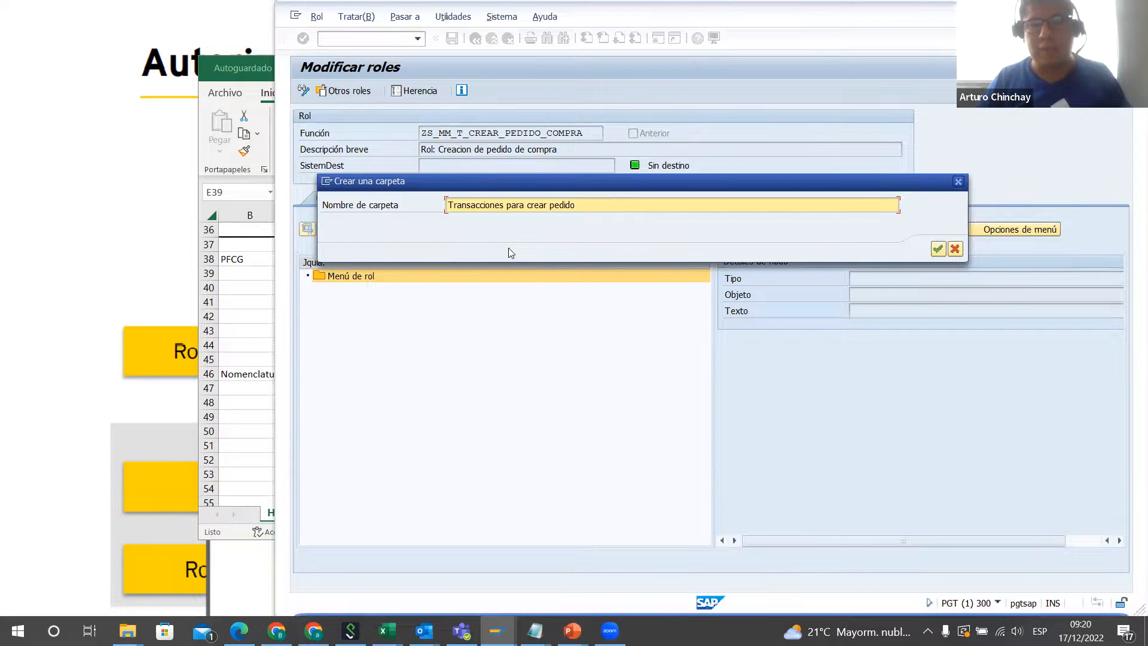
type(" de compra")
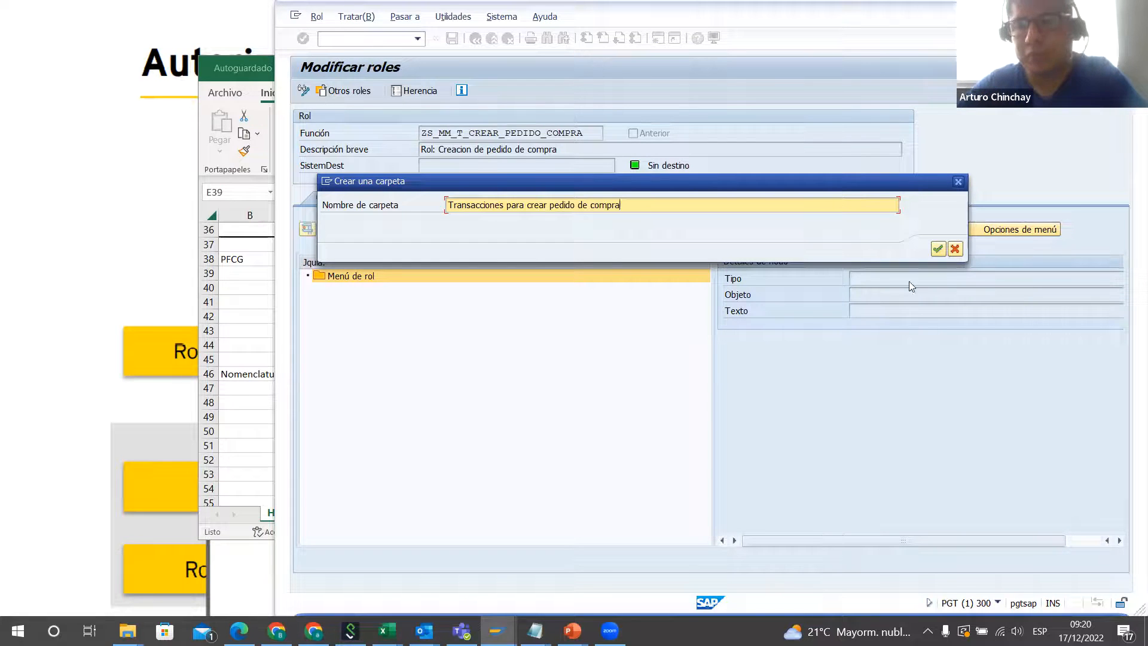
left_click(939, 250)
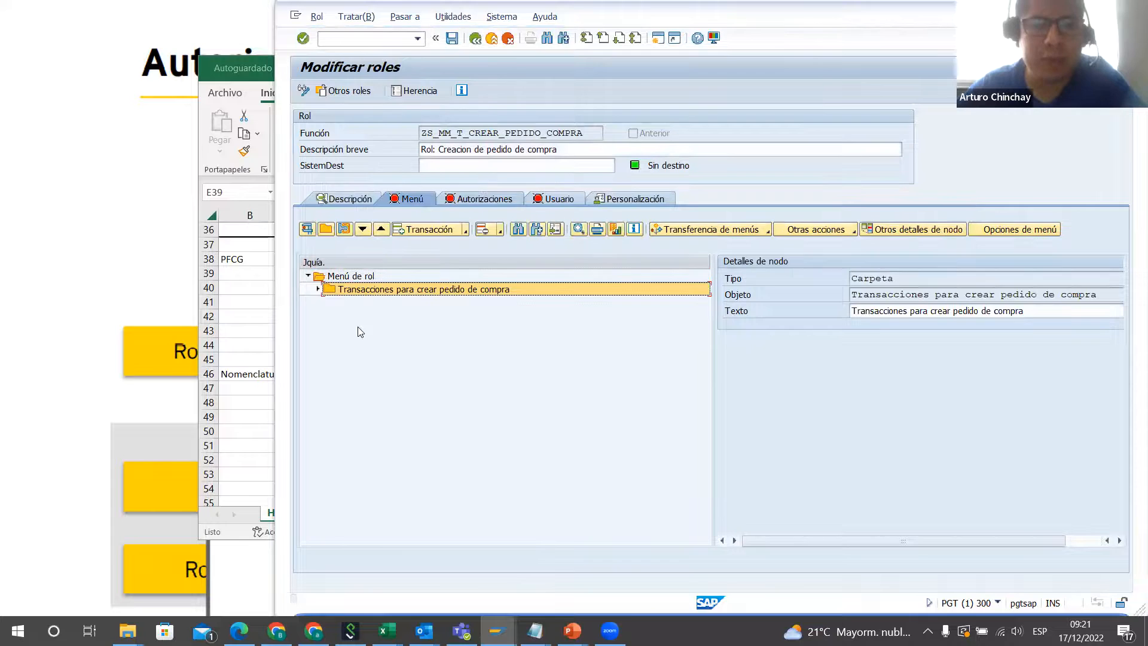
Step: Assign transactions ME21N and ME22N to the folder "Transacciones para crear pedido de compra"
left_click(318, 289)
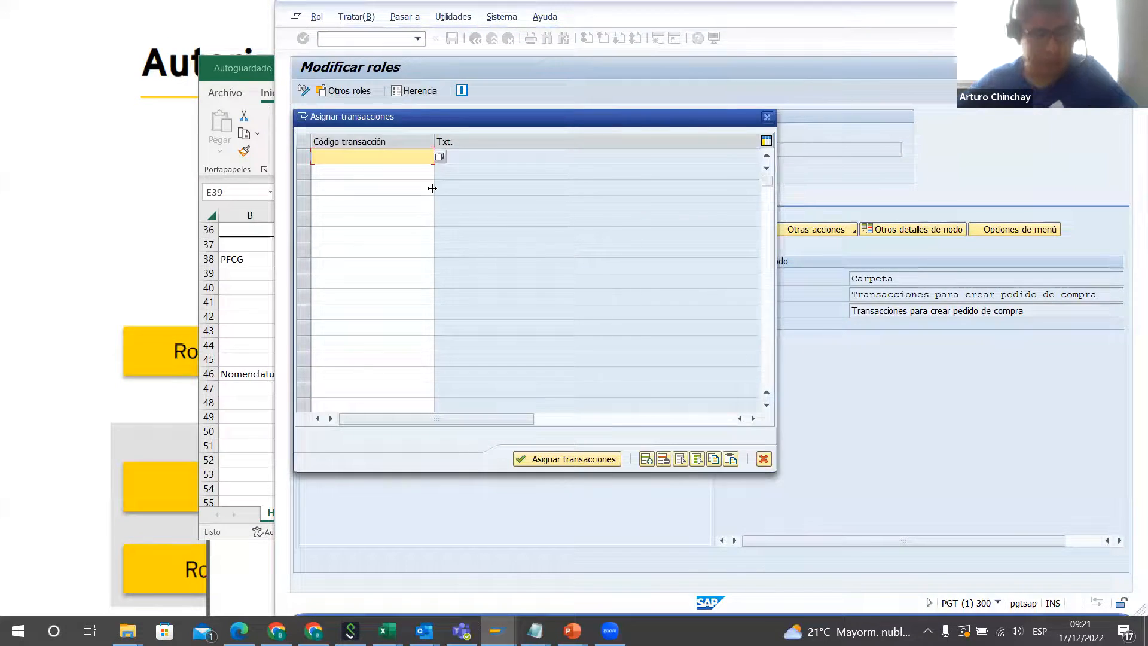
type("ME21N")
key("Down")
type("ME")
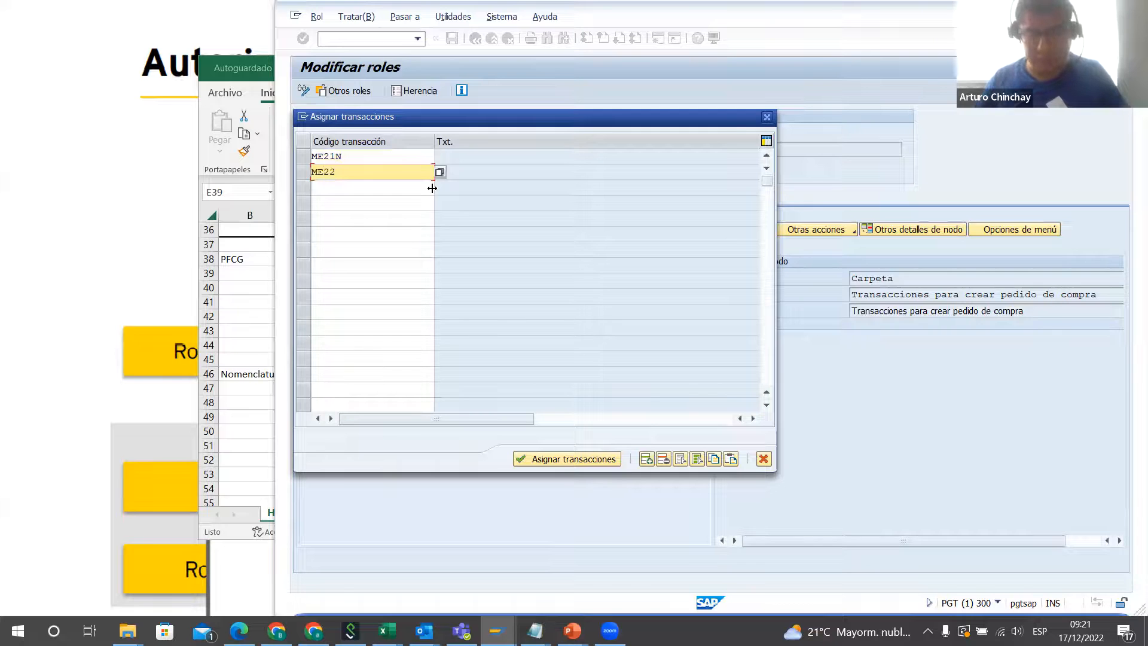
key("Return")
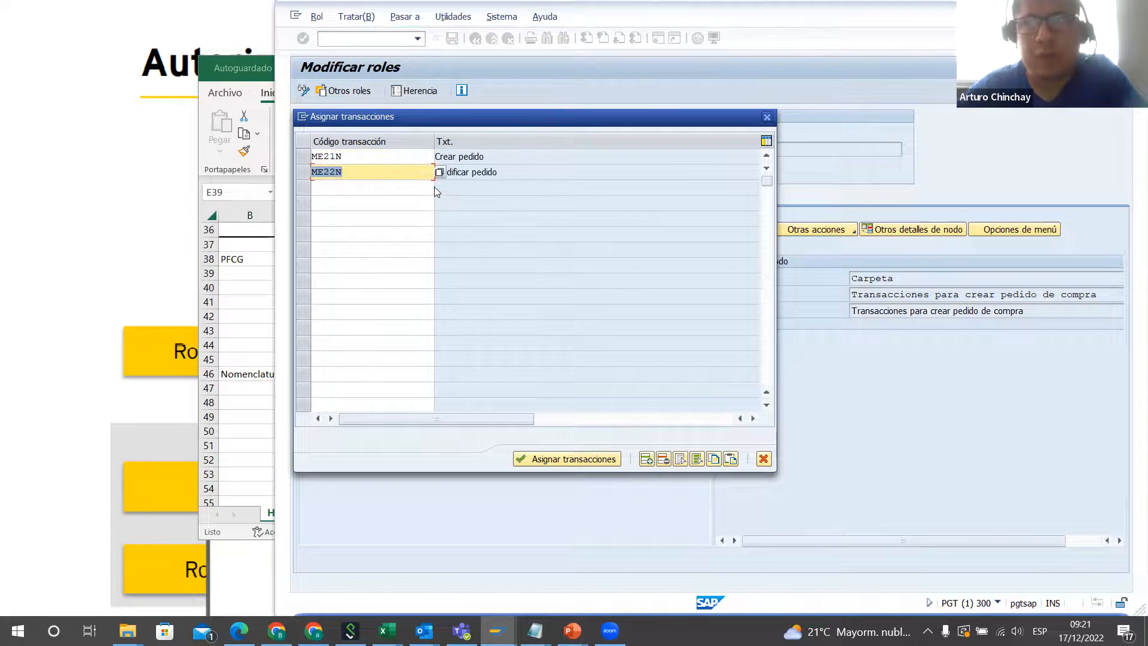
left_click(478, 157)
left_click(574, 459)
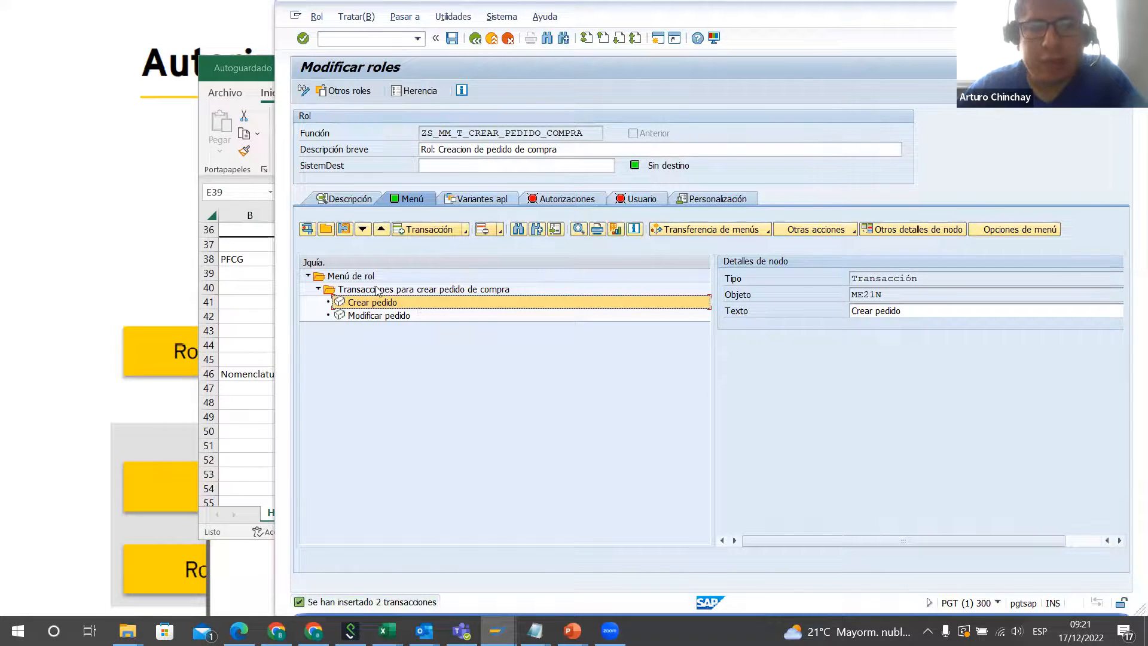
left_click(375, 324)
left_click(378, 306)
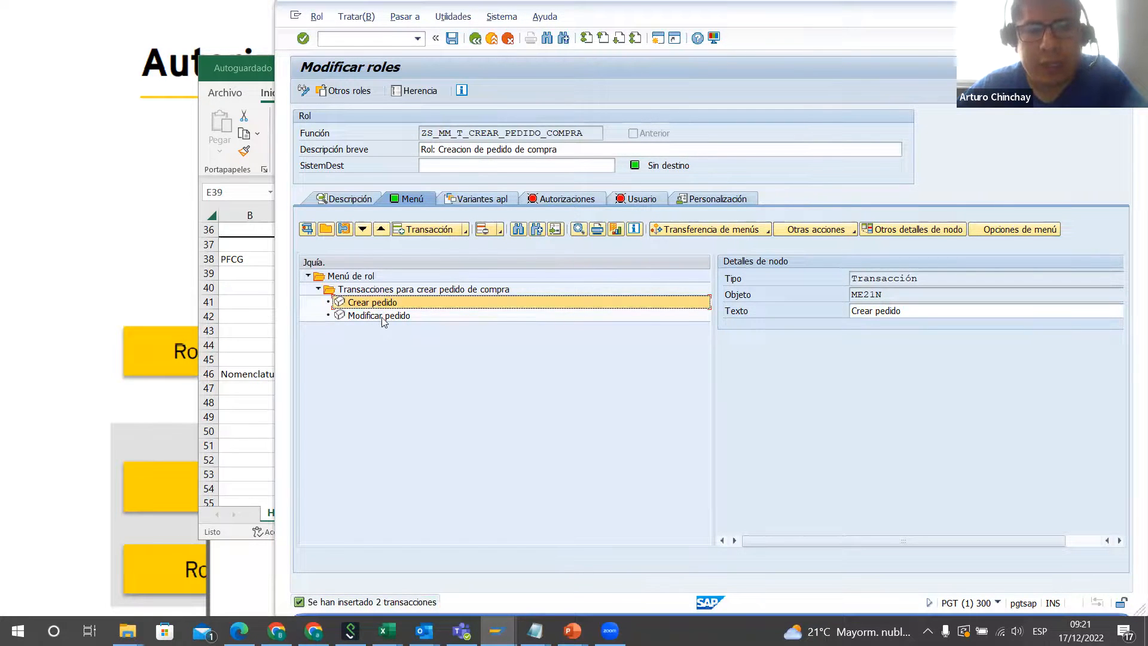
left_click(380, 315)
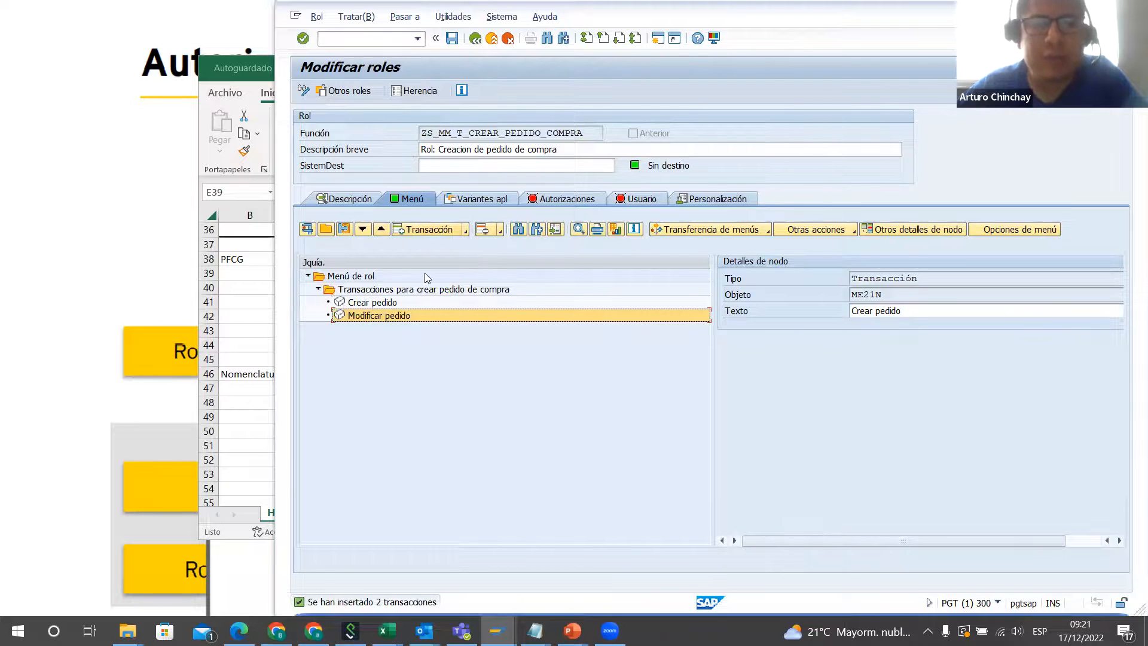
left_click_drag(589, 133, 411, 134)
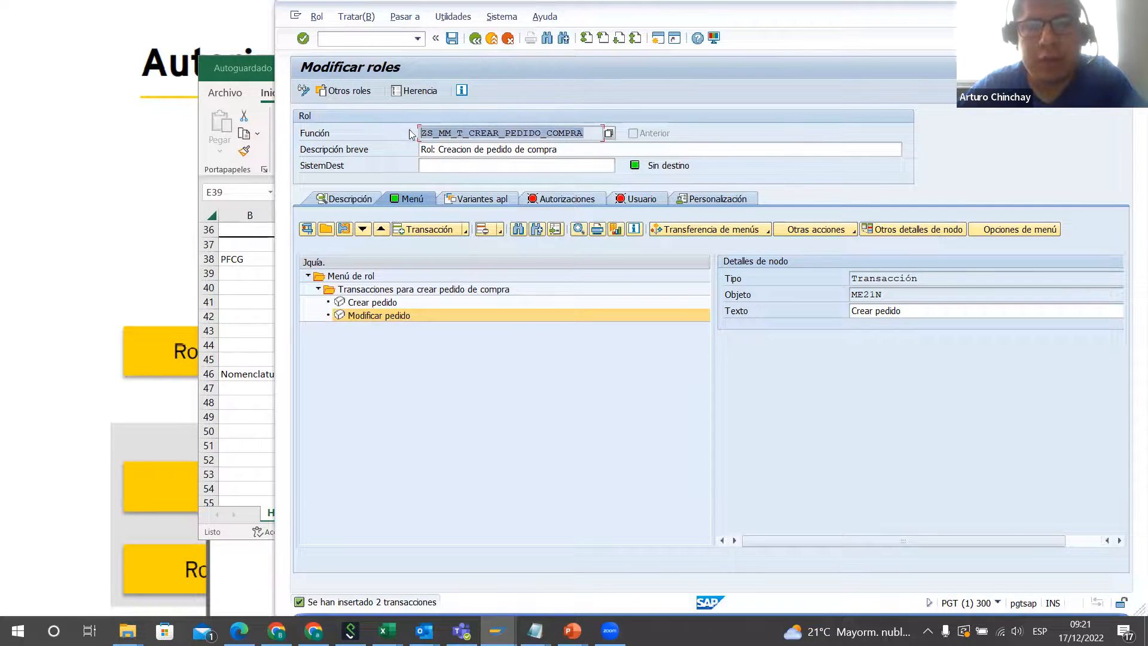
left_click(546, 137)
left_click_drag(584, 135, 413, 132)
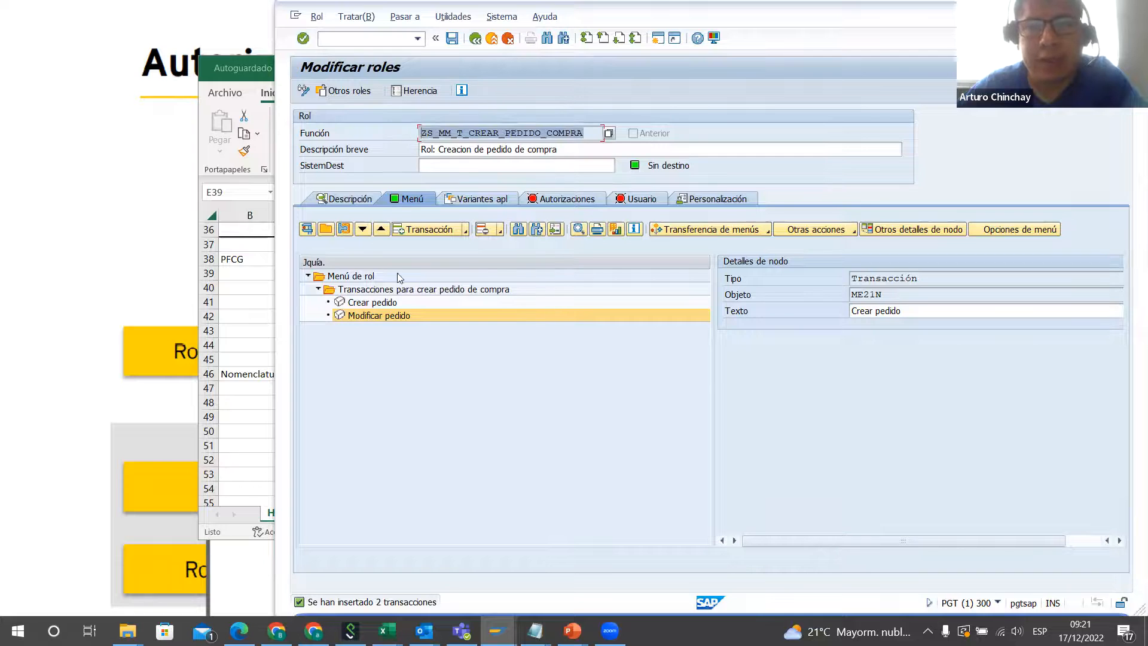
Step: Start changing the role's authorization data
left_click(559, 200)
left_click(310, 408)
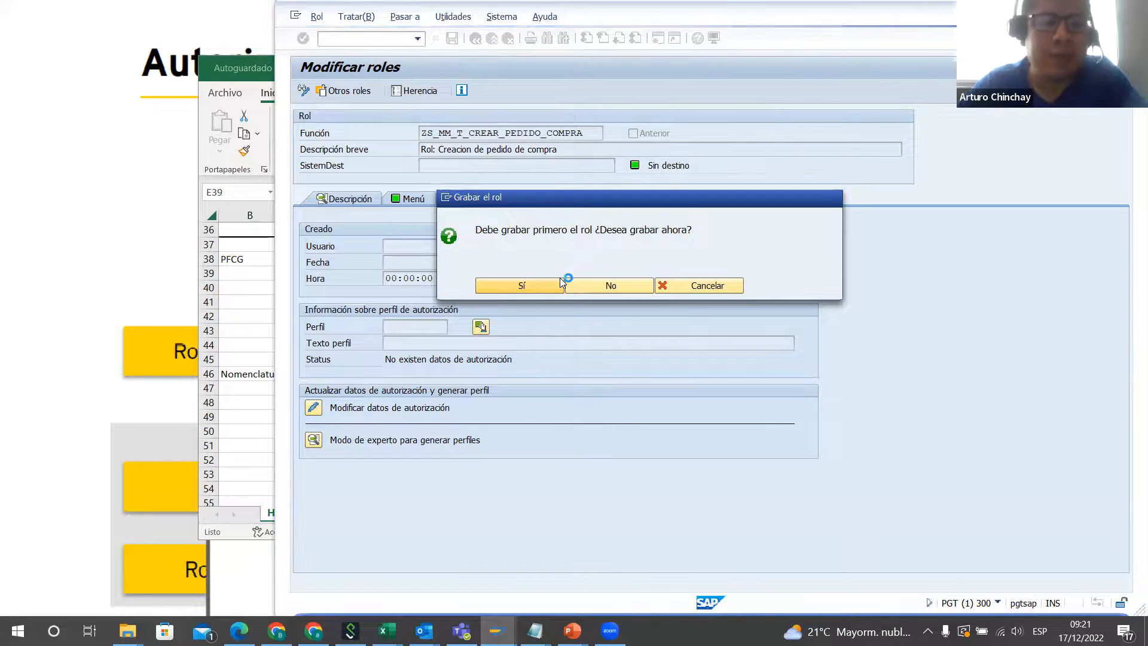
Step: Switch to Excel, review the organizational levels for client, companies and plants in rows 3 to 11, and return to SAP
key("alt+Tab")
scroll(428, 394, "up", 9)
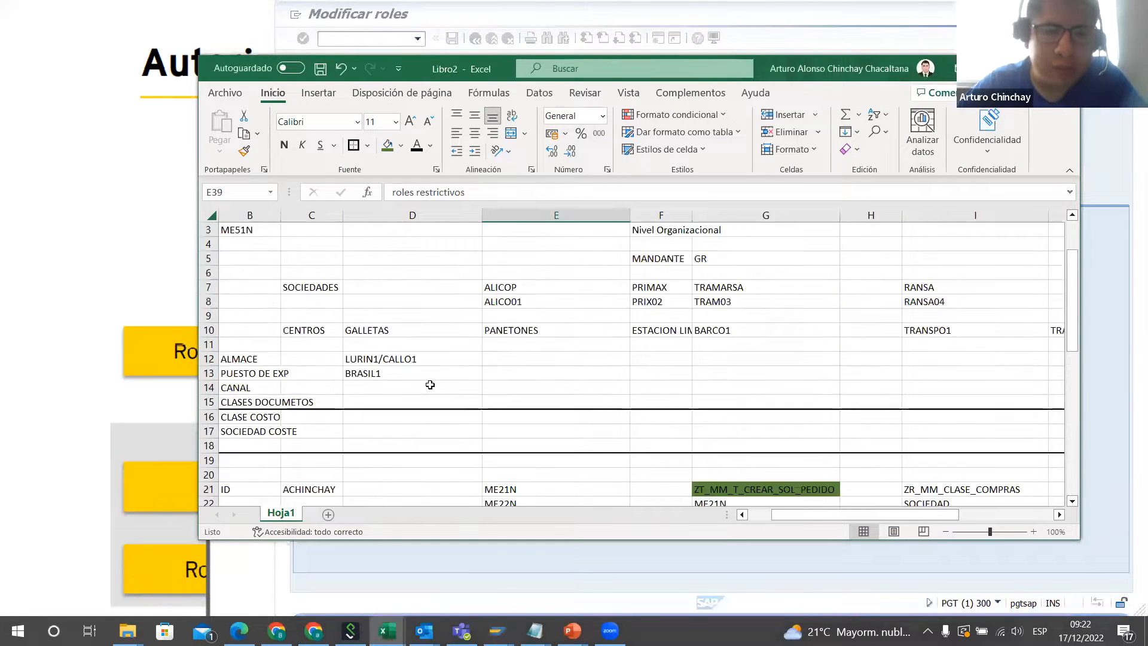
left_click_drag(247, 258, 419, 306)
left_click_drag(887, 377, 992, 377)
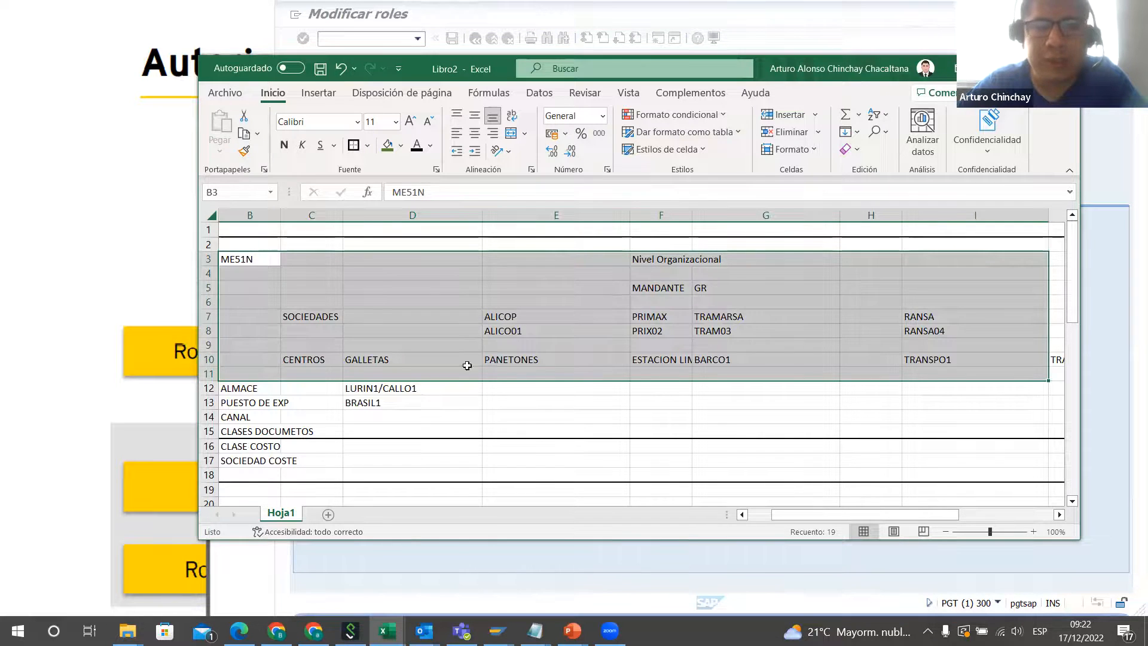
left_click(560, 330)
left_click(544, 315)
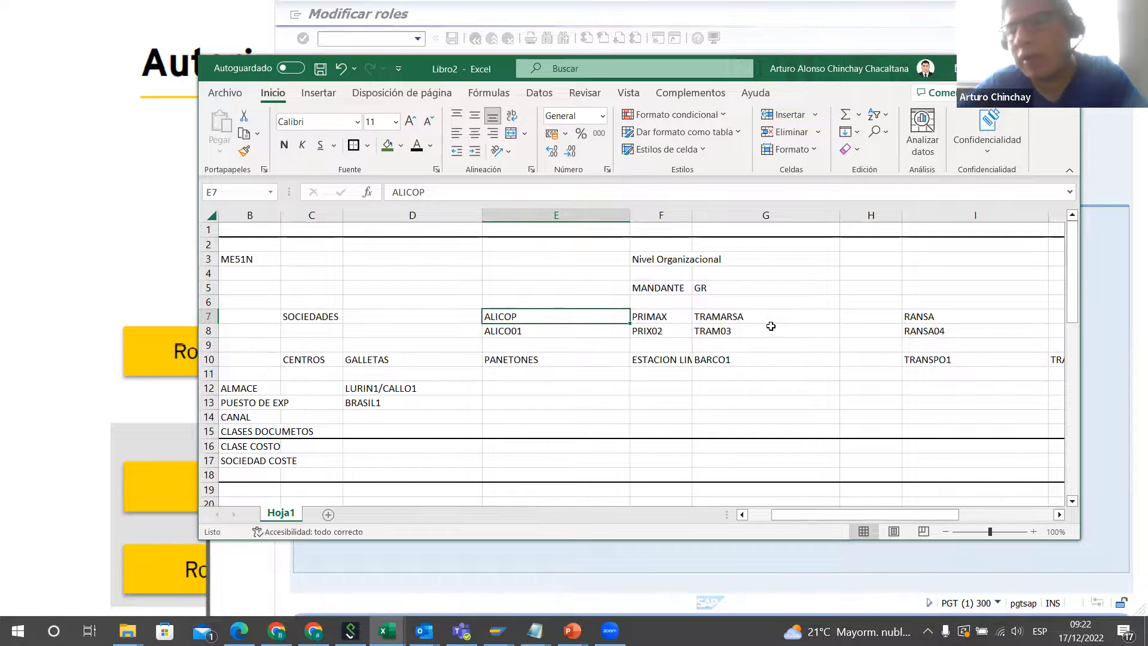
left_click_drag(721, 293, 724, 300)
left_click(937, 318)
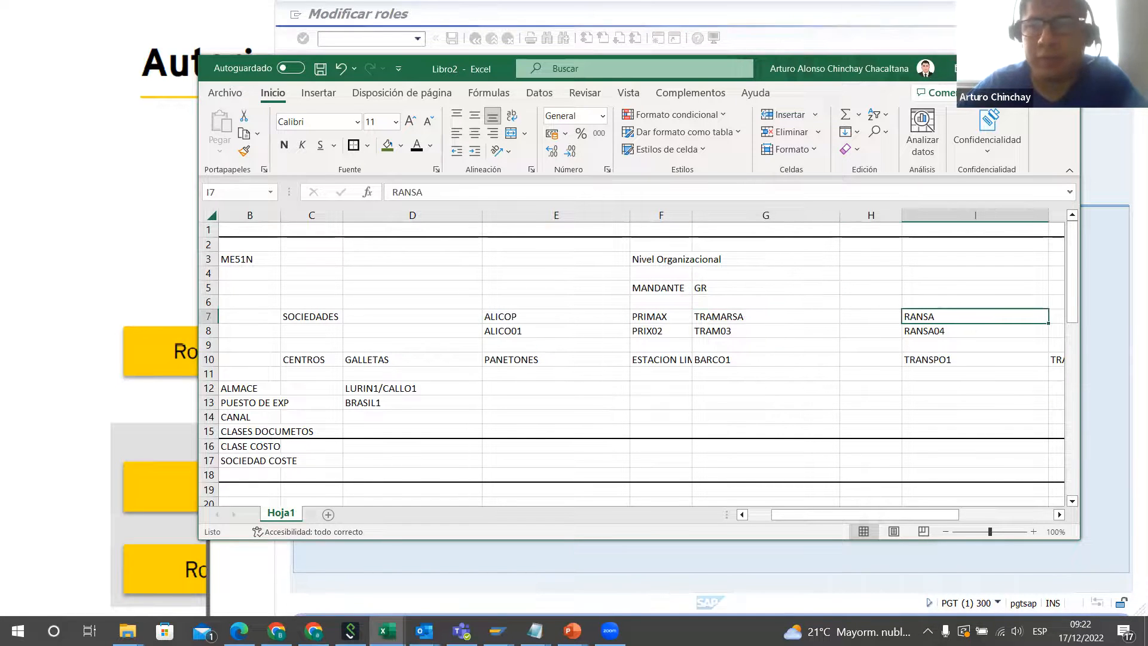
left_click(994, 69)
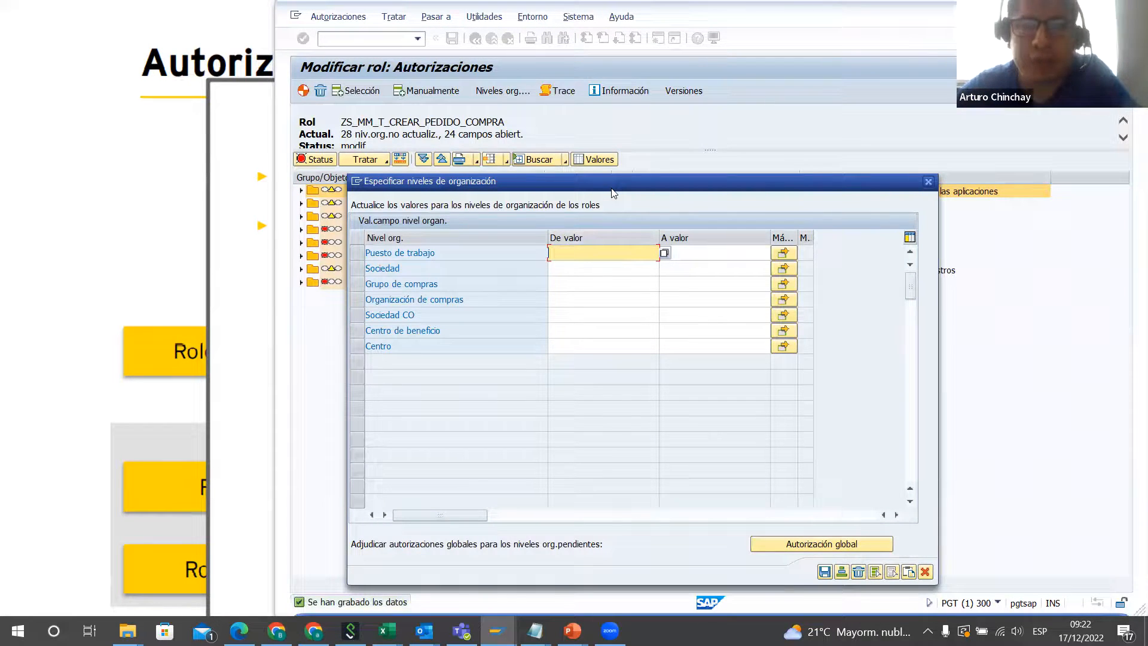
Step: Try * as the starting value for the Sociedad organizational level
left_click_drag(613, 193, 878, 109)
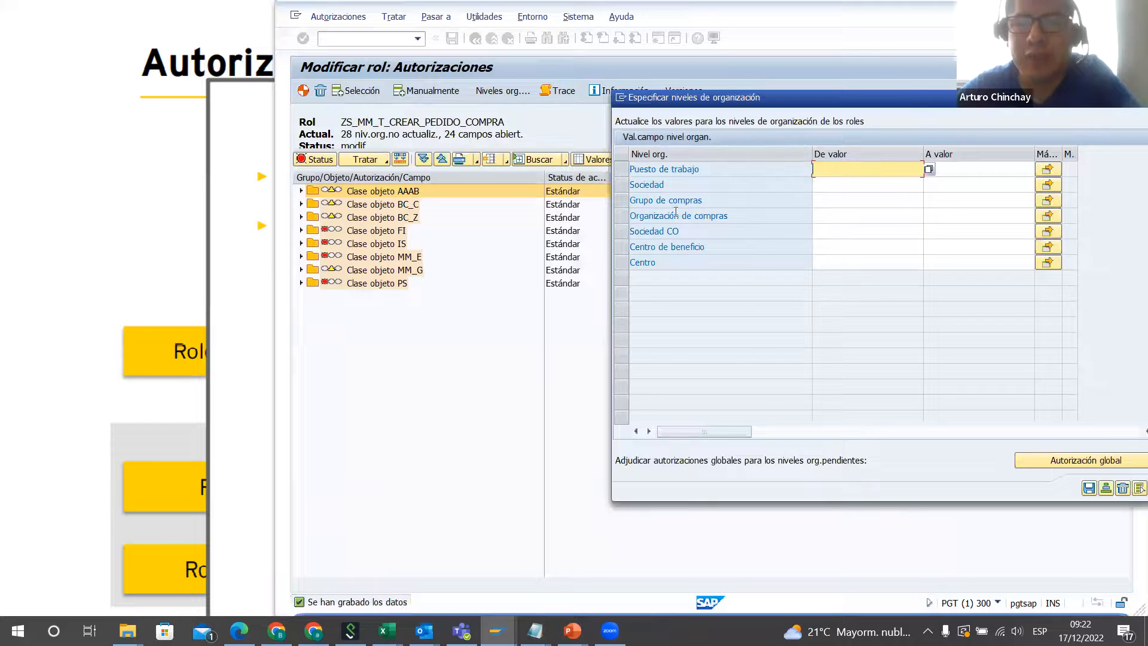
left_click(830, 185)
left_click(824, 200)
left_click(844, 214)
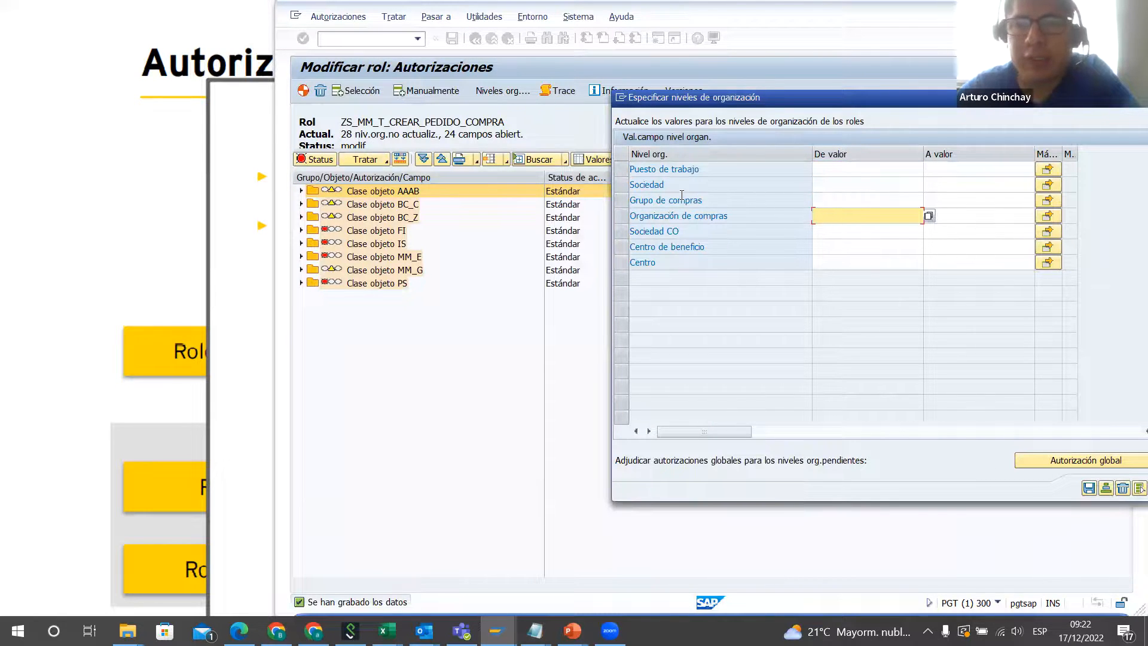
left_click(735, 189)
left_click(849, 184)
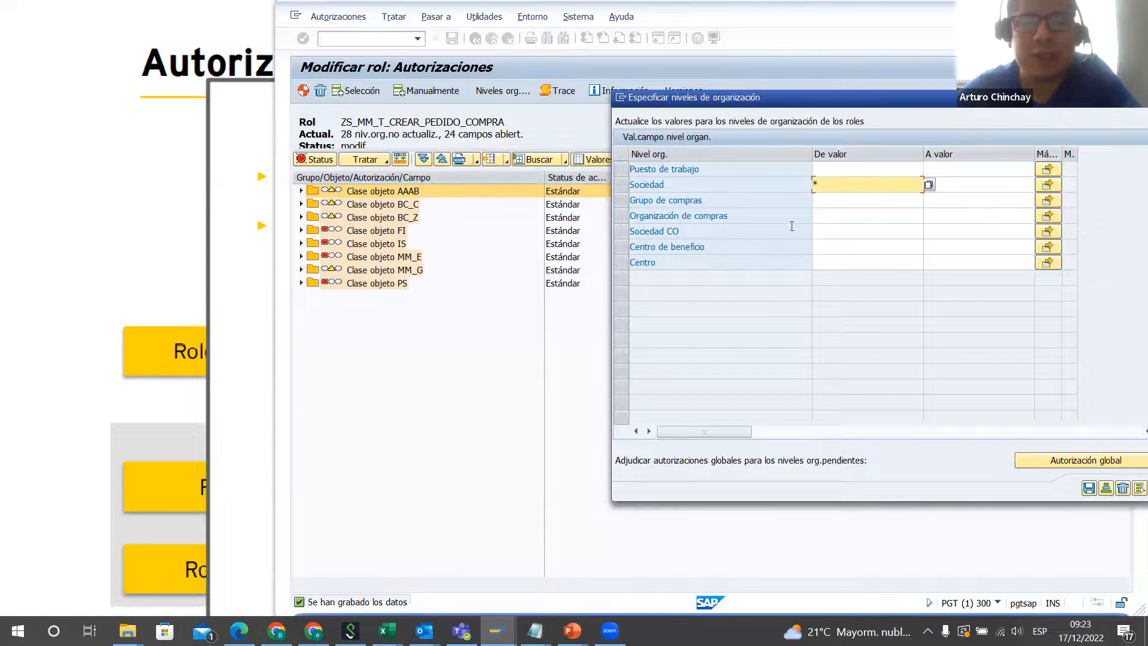
Step: Clear the starting value entered for the Sociedad organizational level
left_click(817, 245)
left_click(893, 263)
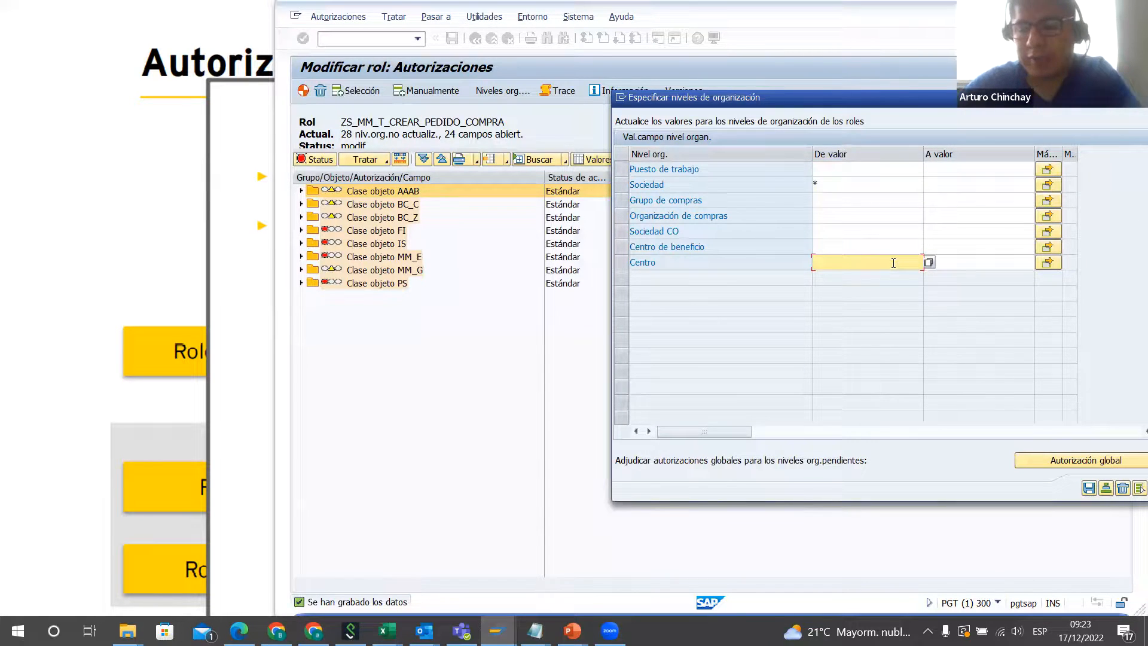
key("BackSpace")
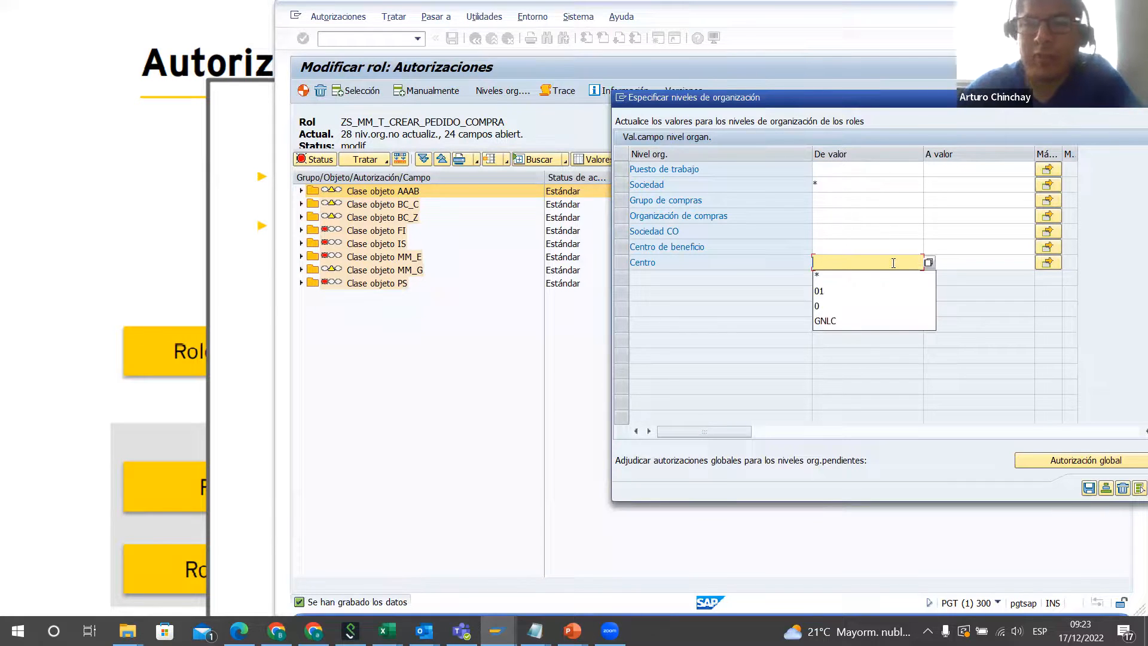
left_click(842, 191)
key("BackSpace")
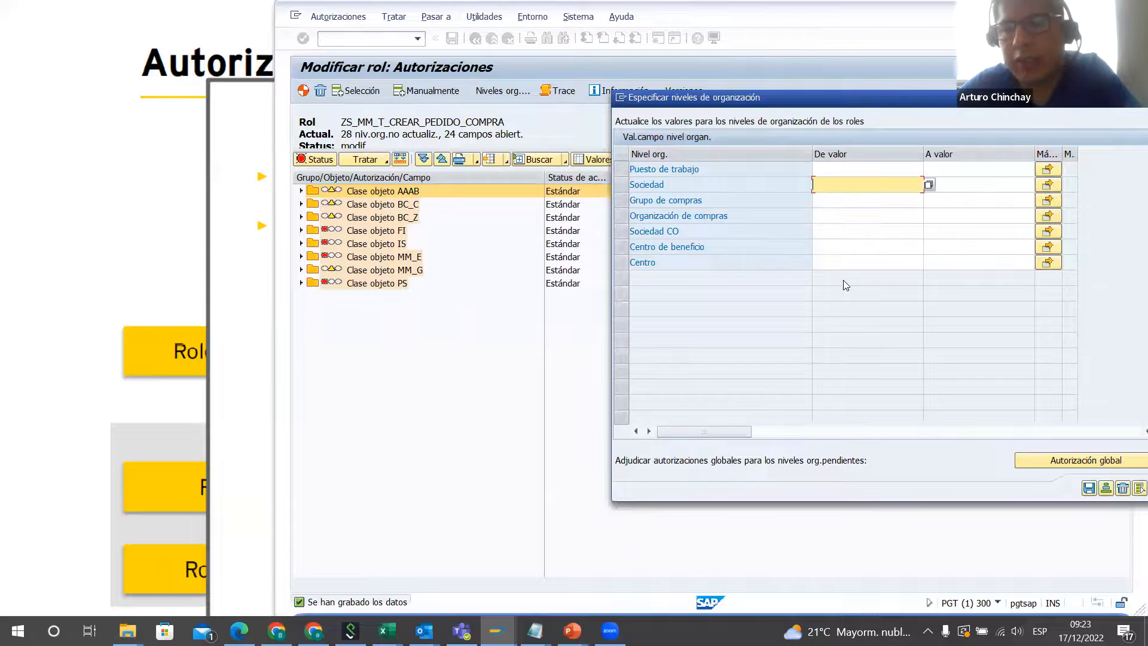
Step: Save the role's organizational levels with all values left empty
left_click(835, 264)
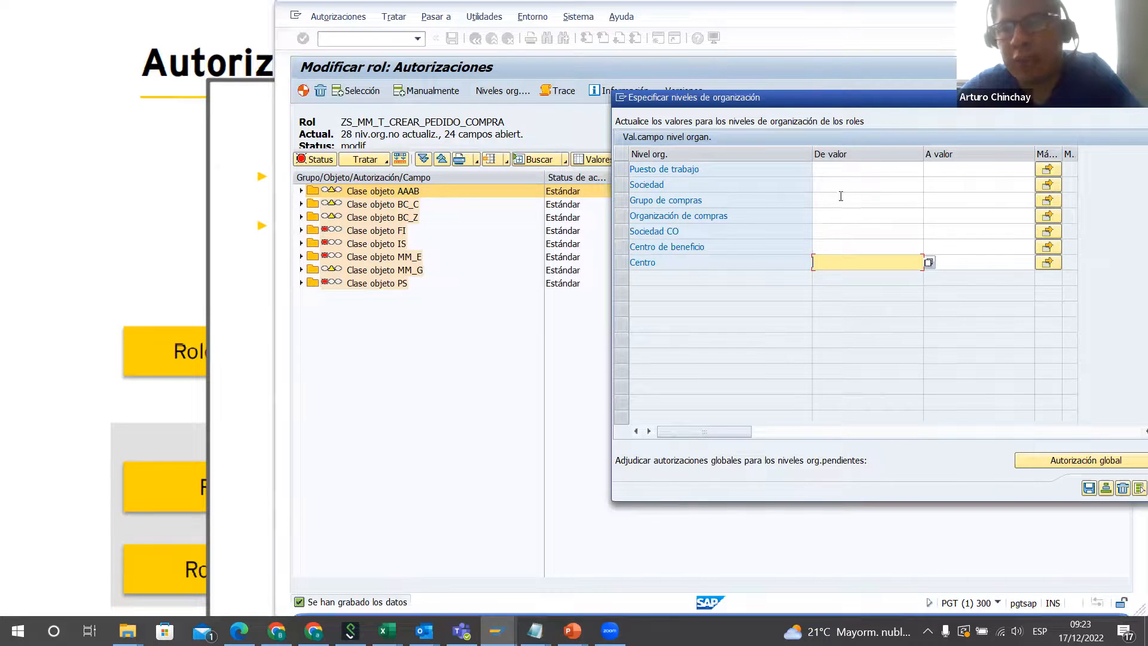
left_click(844, 171)
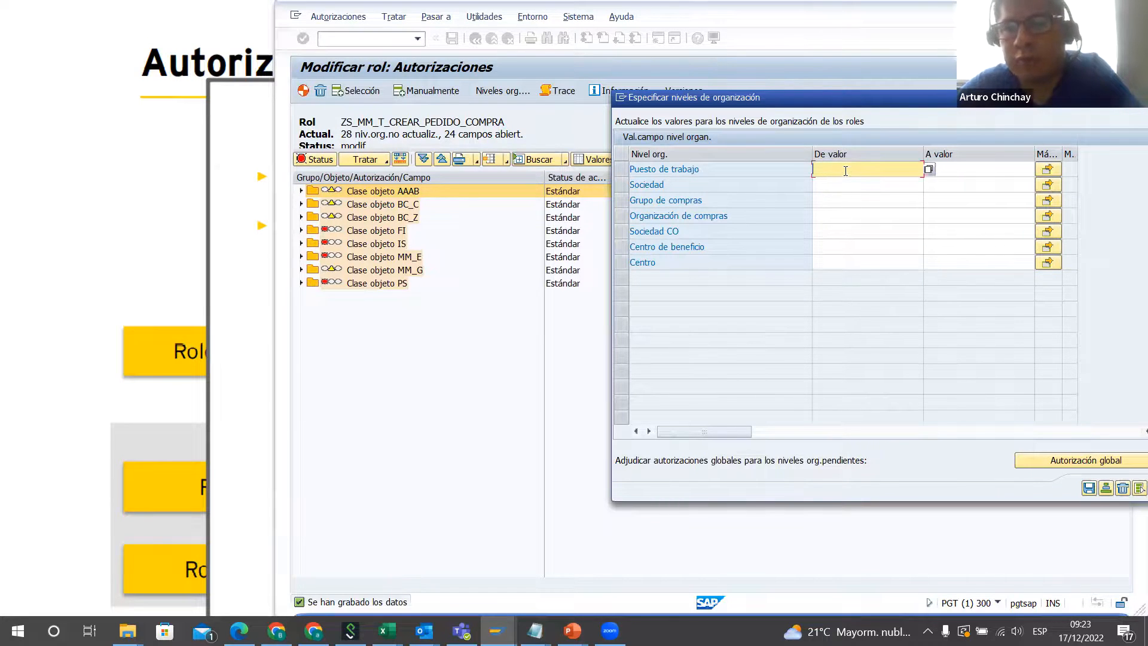
left_click(1089, 489)
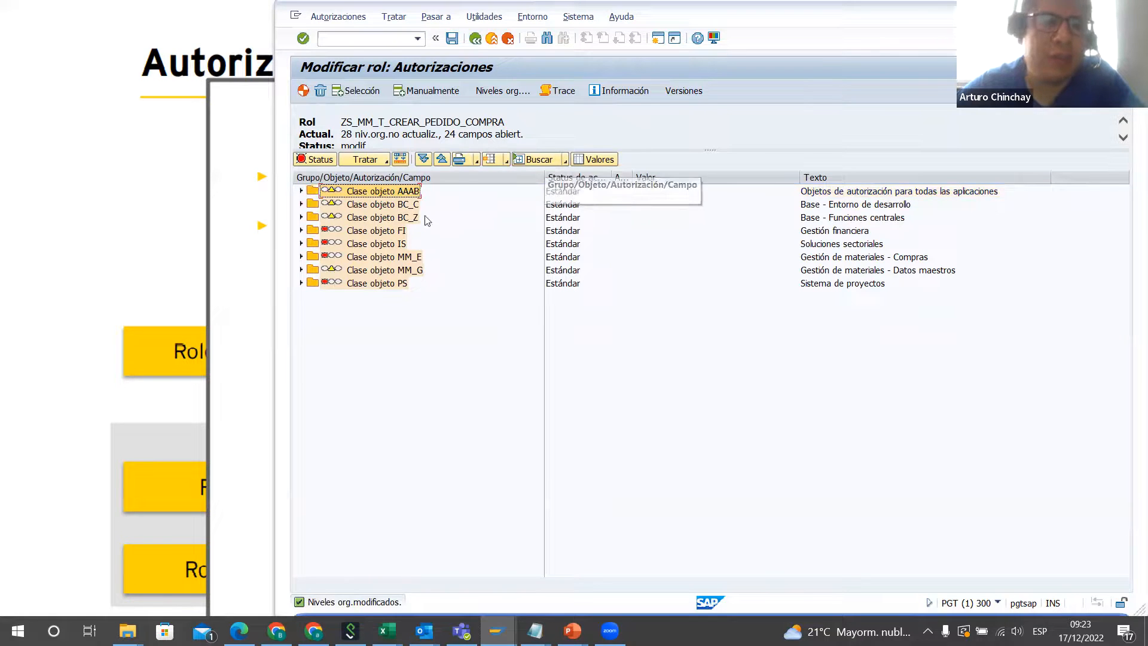
Step: Search the role's authorization objects for active entries
left_click(566, 160)
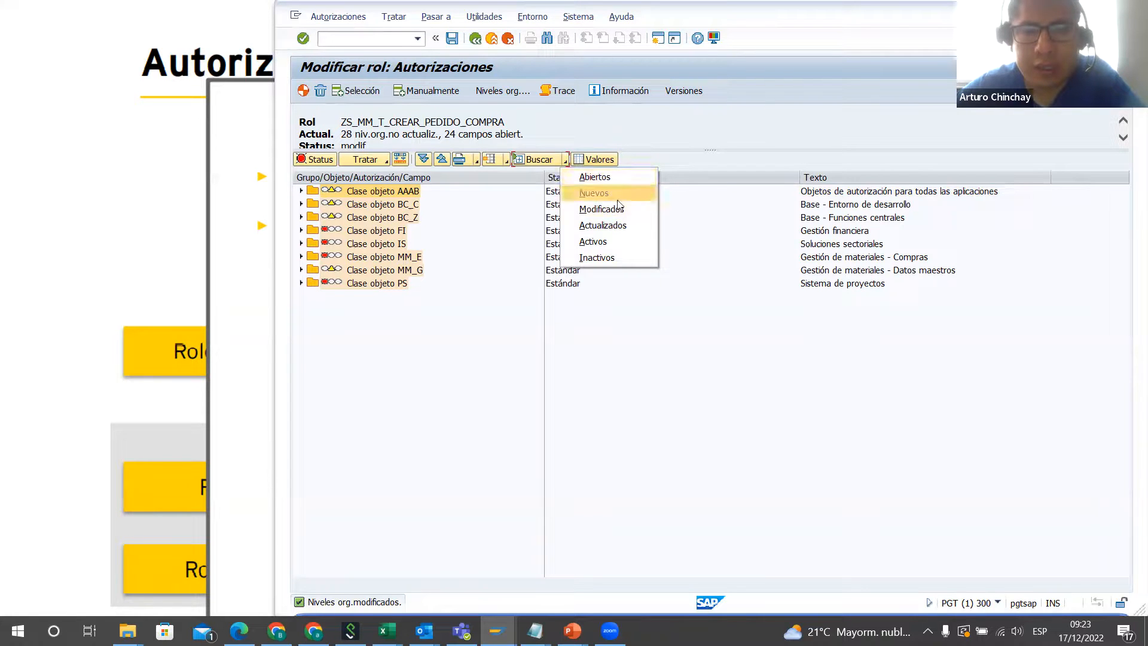
left_click(621, 242)
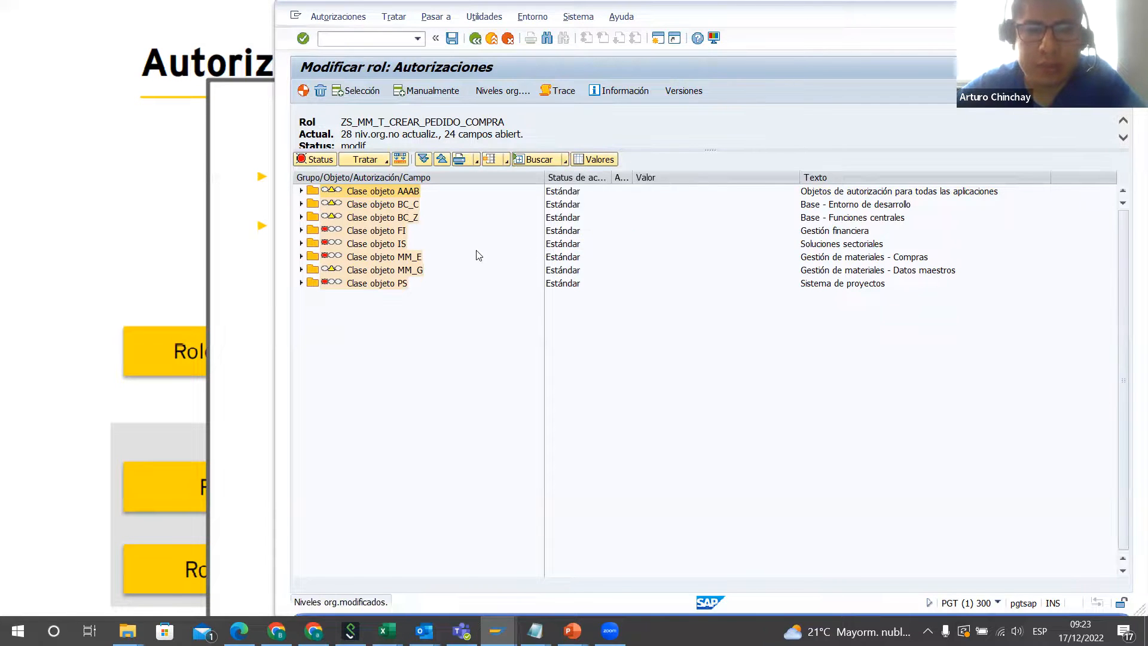
Step: Examine the role's expanded authorization objects from class AAAB through purchasing class MM_E, including S_TCODE and M_ANFR_BSA
scroll(562, 327, "up", 8)
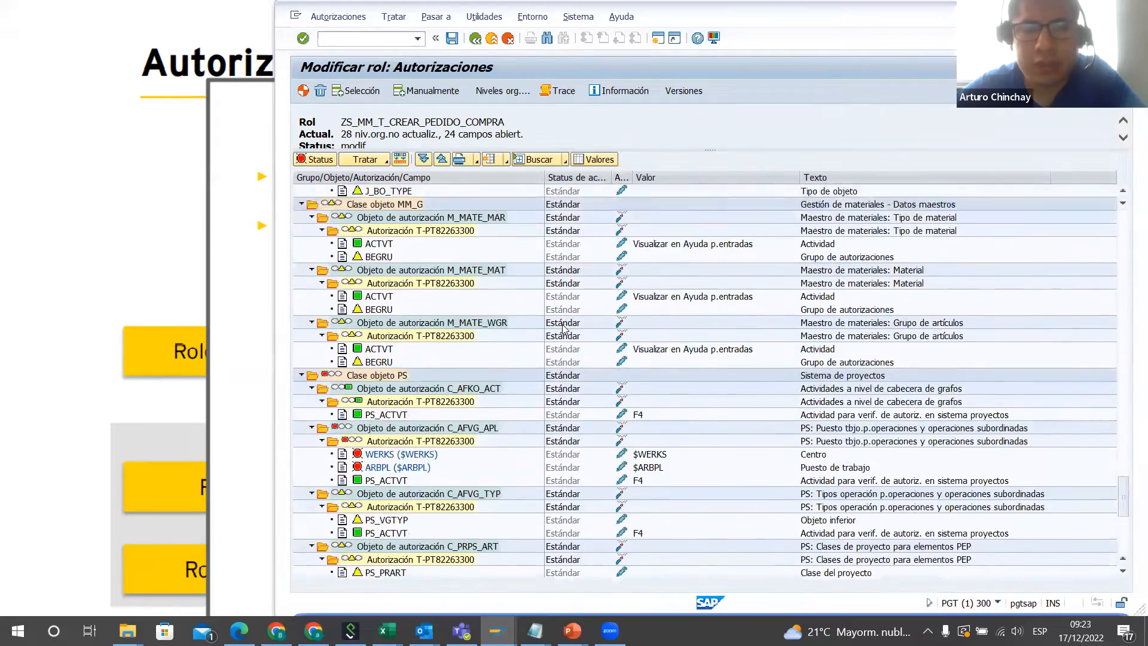
scroll(563, 328, "up", 10)
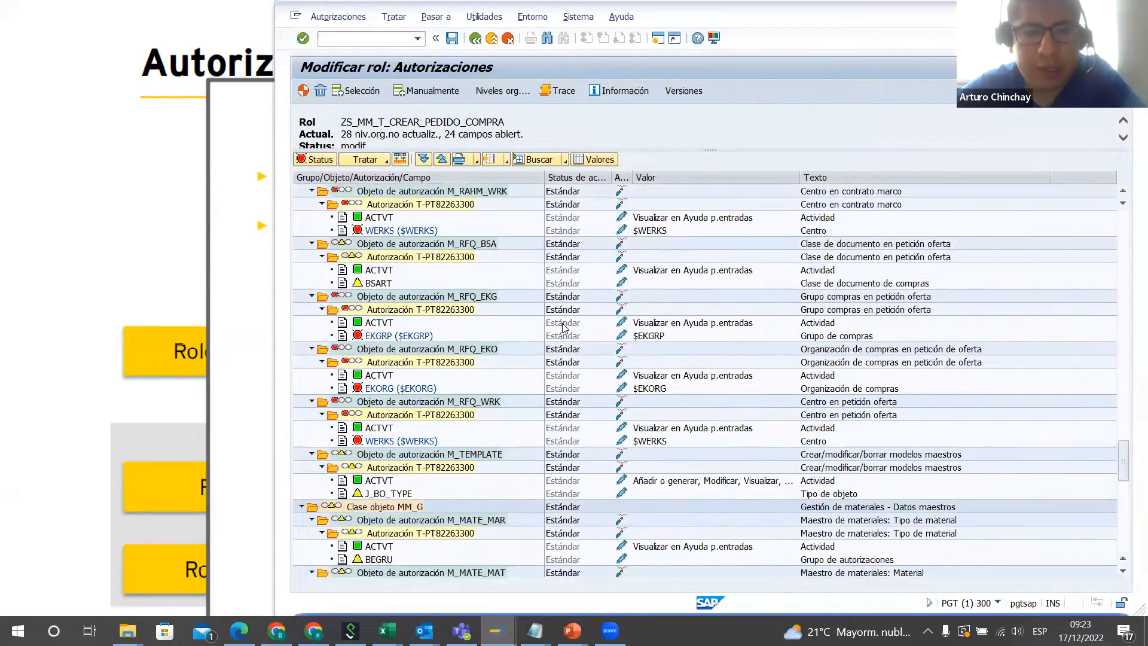
scroll(562, 323, "up", 9)
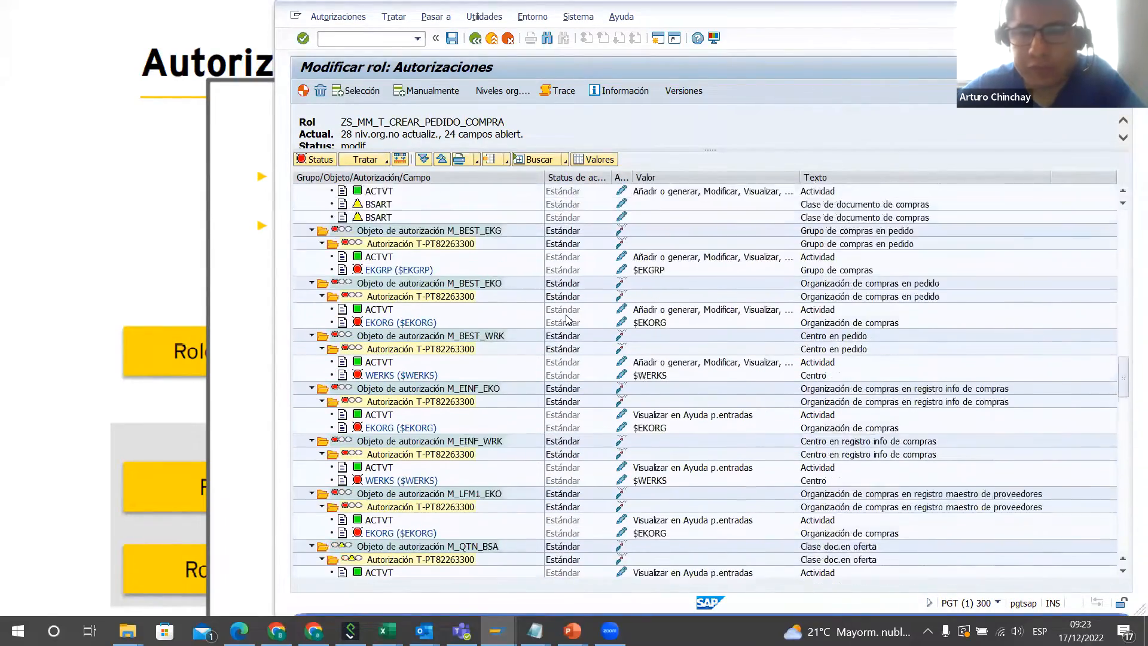
left_click_drag(1127, 348, 1120, 190)
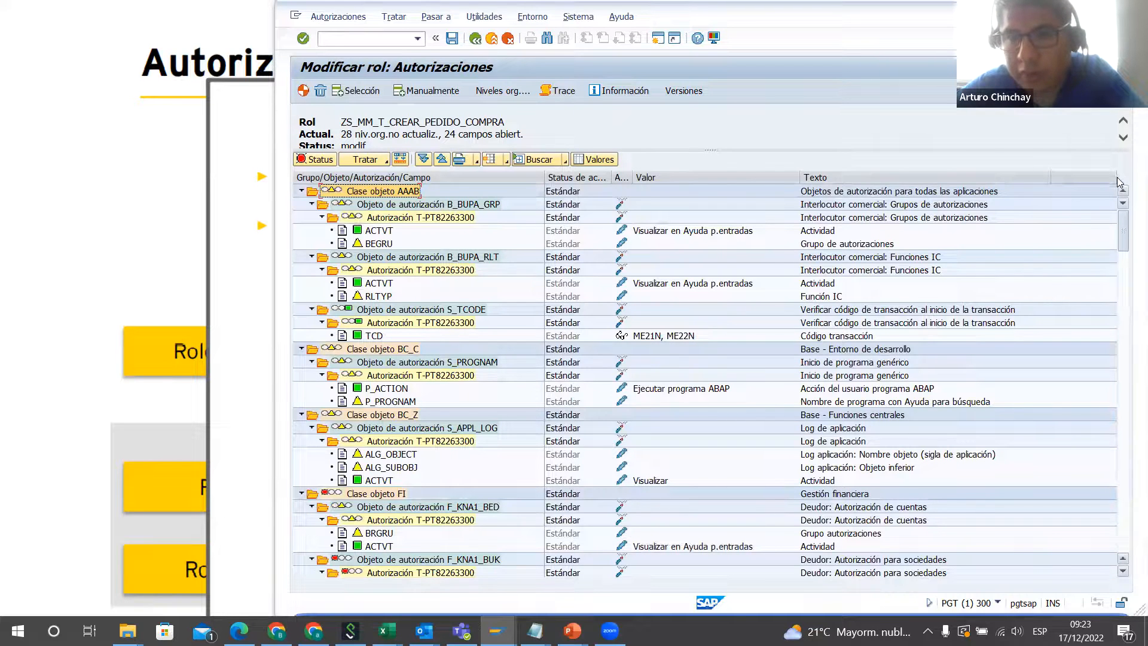
left_click_drag(1125, 232, 1125, 199)
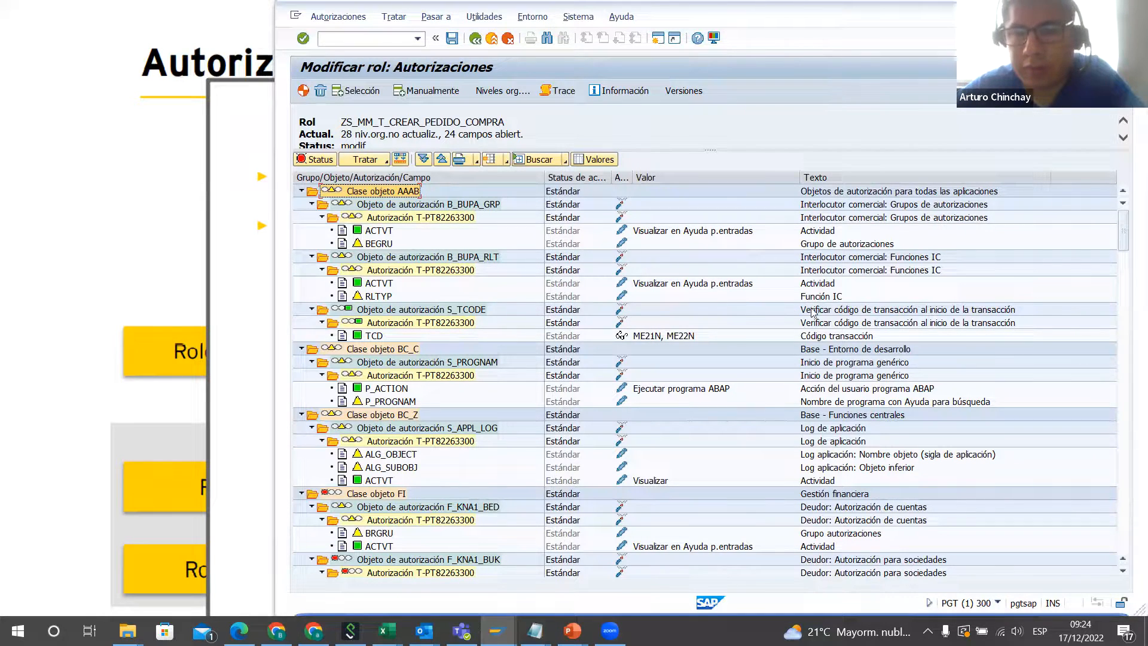
scroll(660, 432, "down", 6)
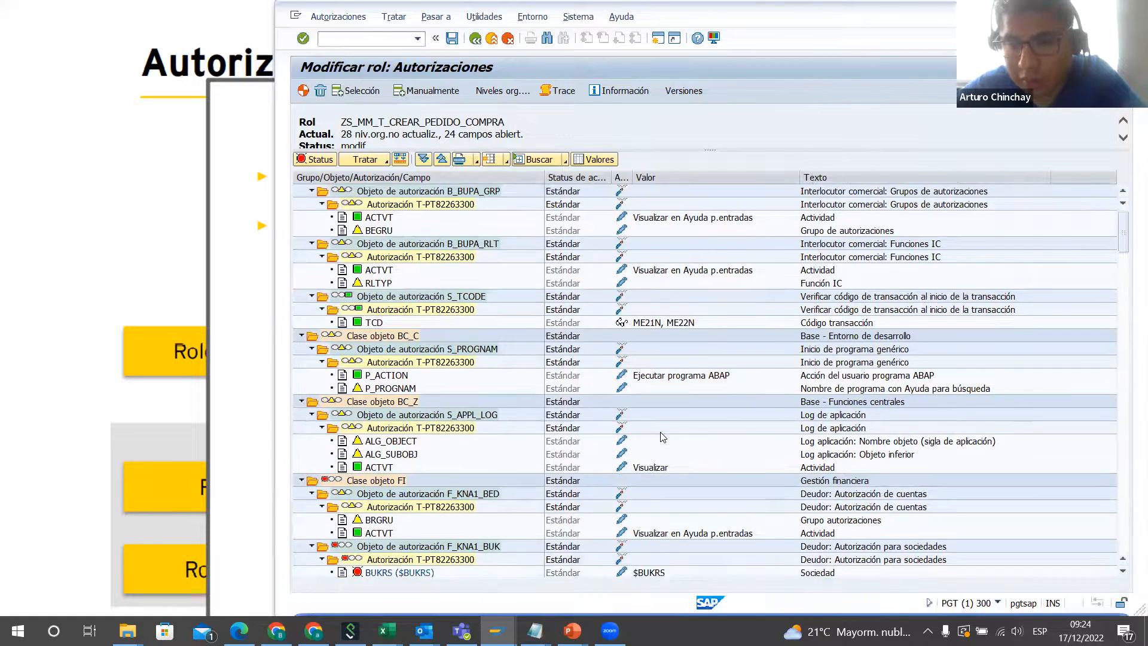
scroll(660, 432, "down", 5)
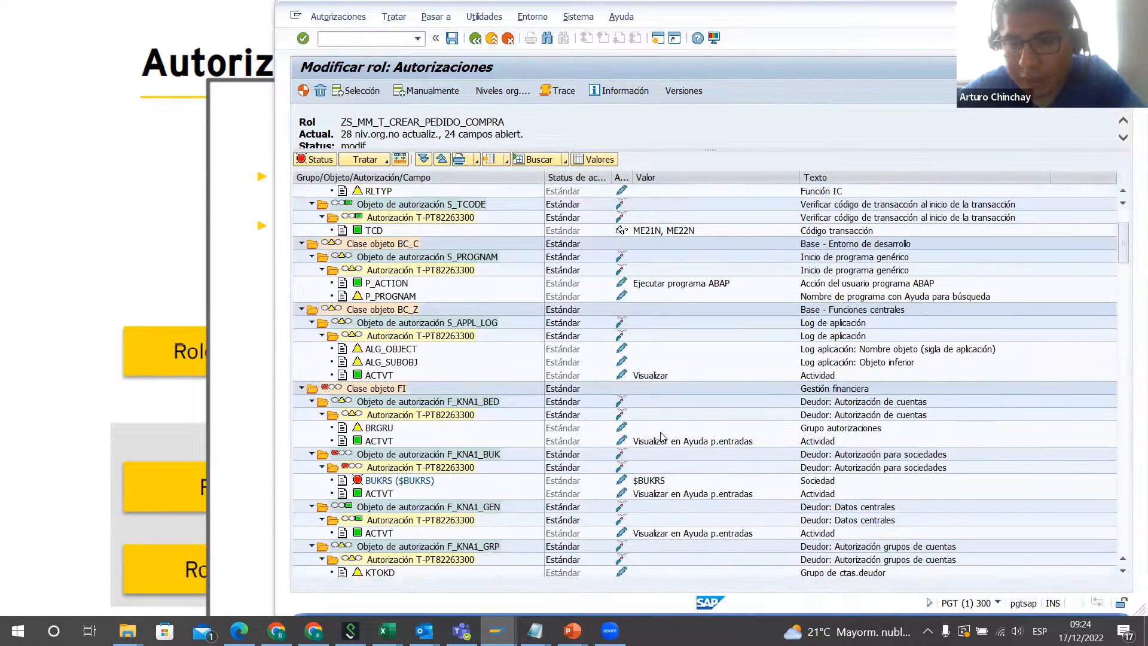
scroll(660, 435, "down", 5)
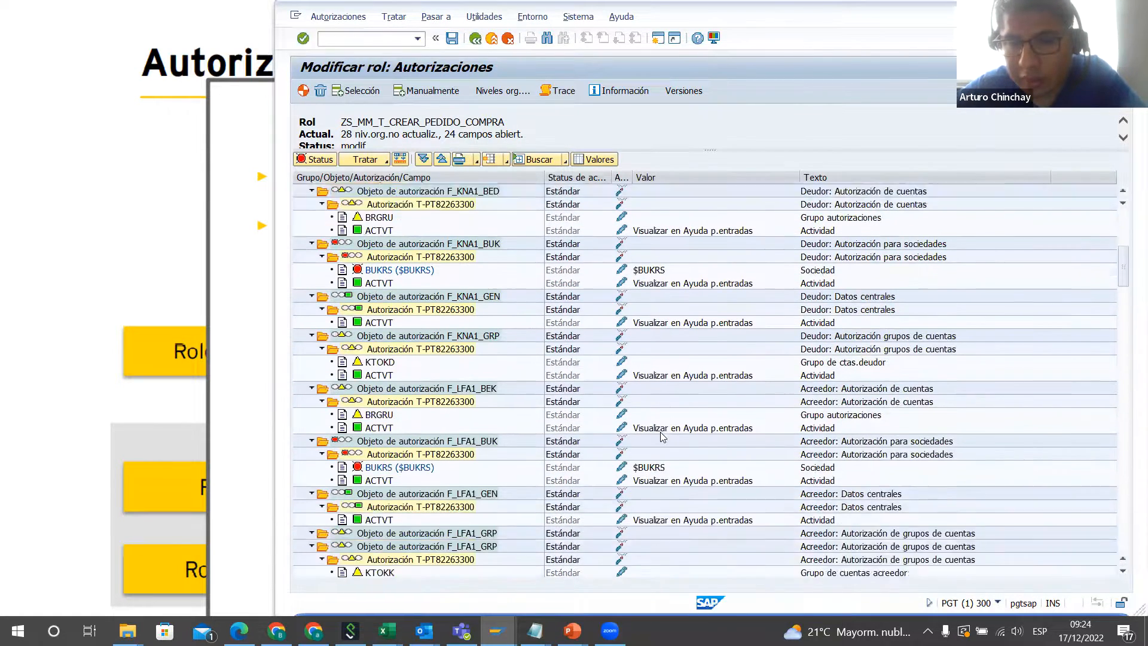
scroll(662, 437, "down", 1)
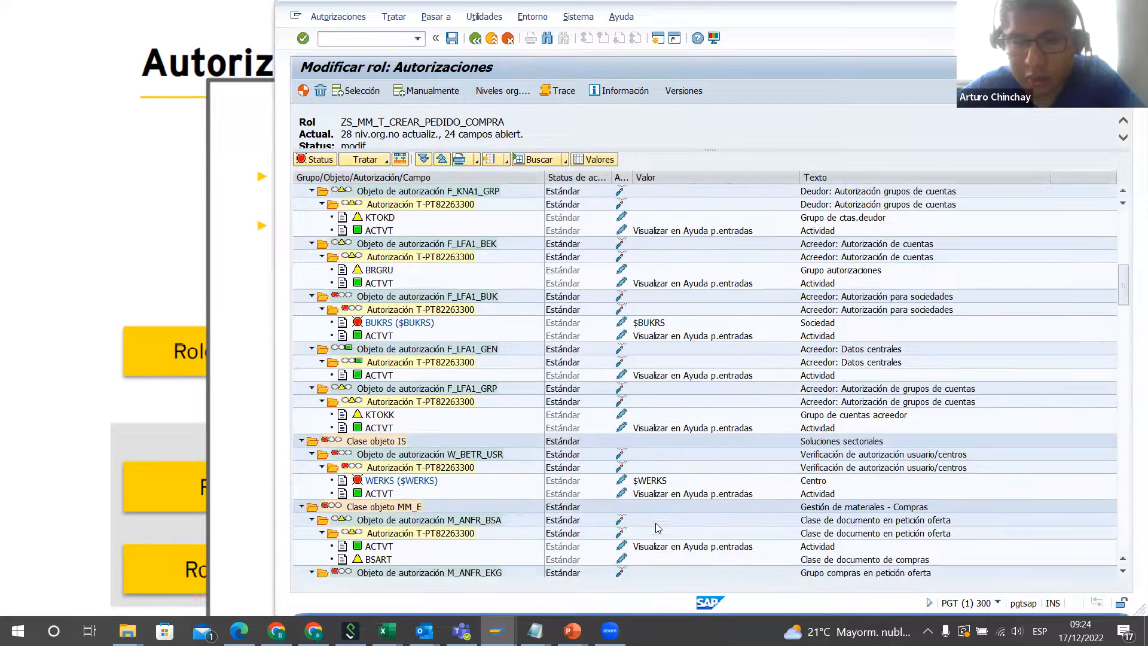
scroll(606, 493, "down", 1)
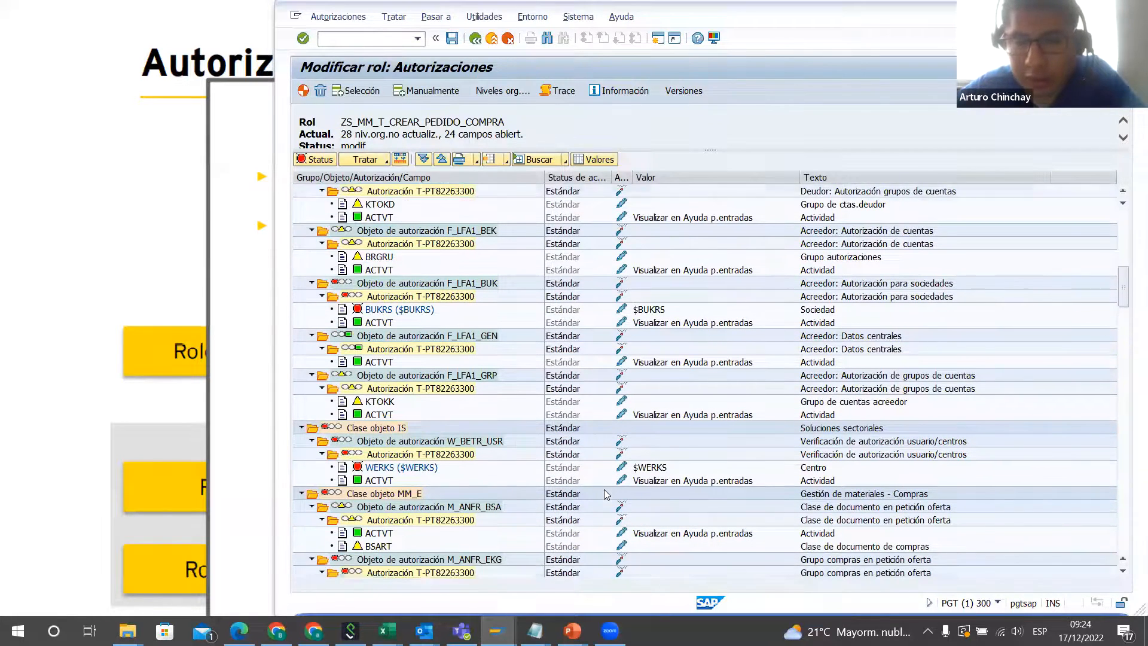
left_click(864, 499)
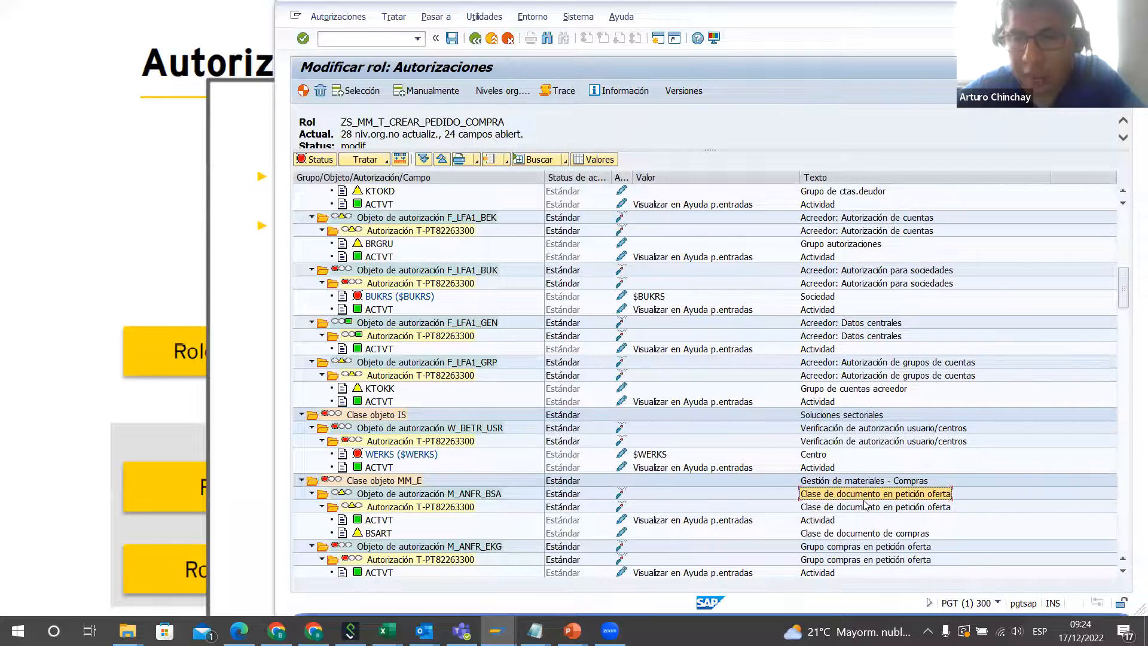
scroll(724, 504, "down", 1)
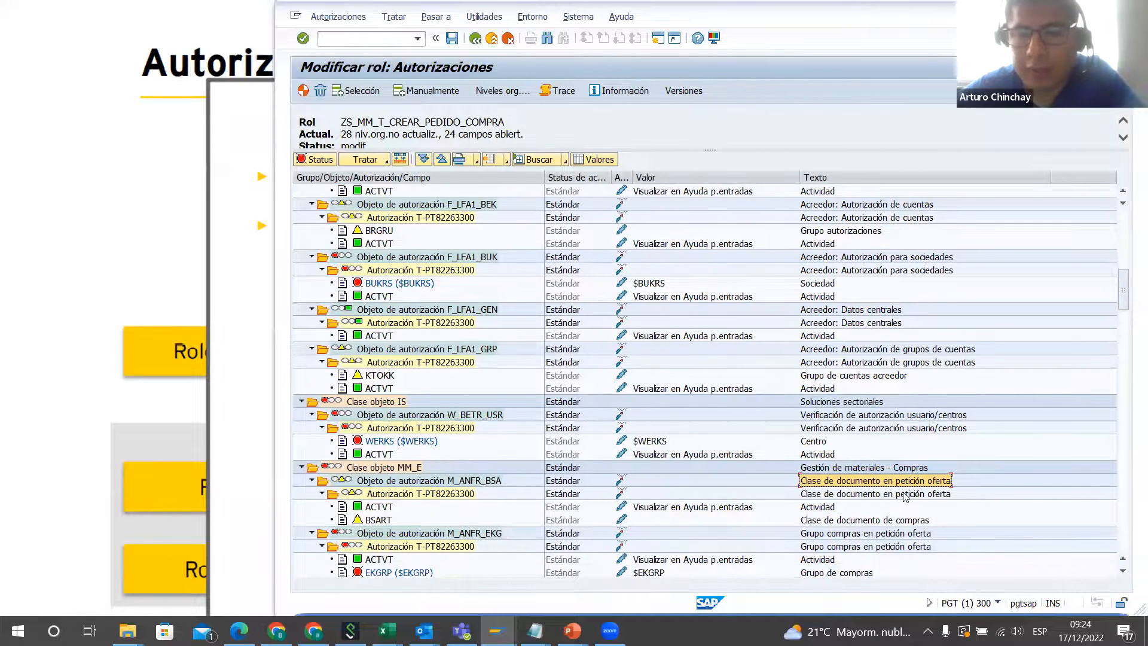
scroll(910, 497, "down", 1)
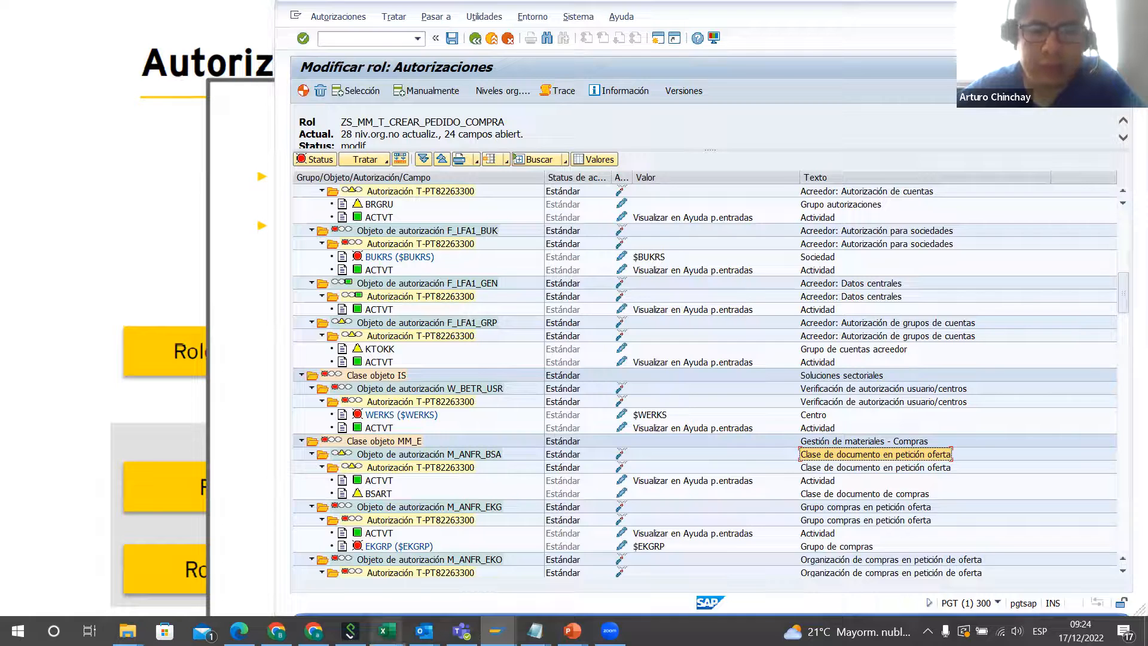
Step: Switch to Excel, review the role and naming notes on Hoja1, and return to SAP
left_click(387, 631)
left_click(840, 574)
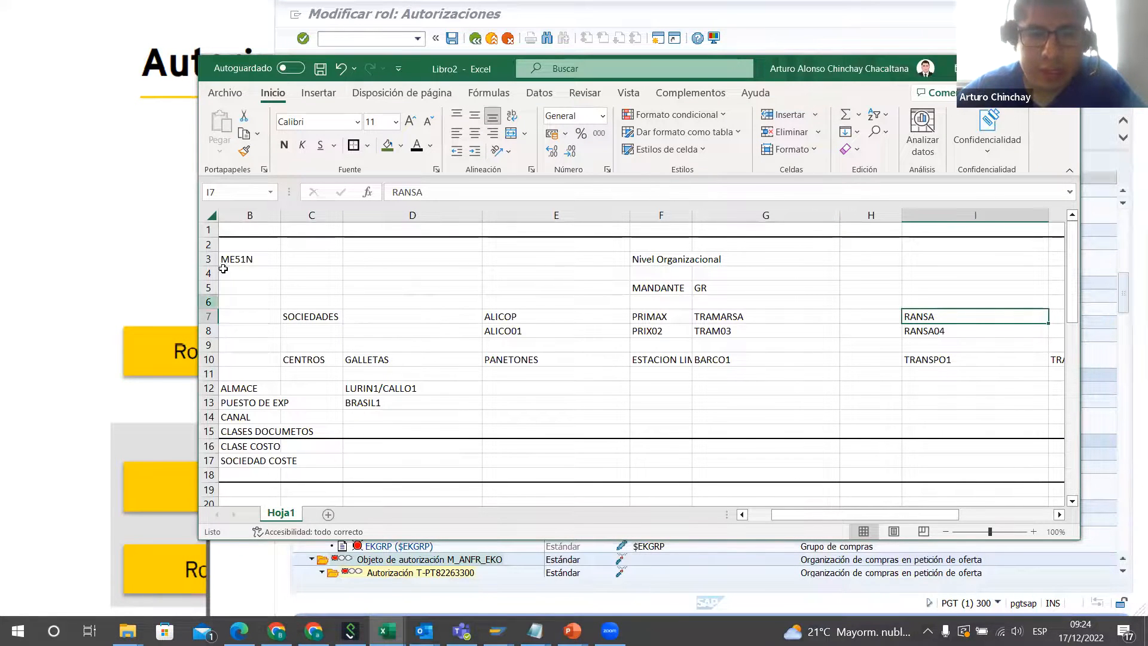
scroll(310, 384, "down", 9)
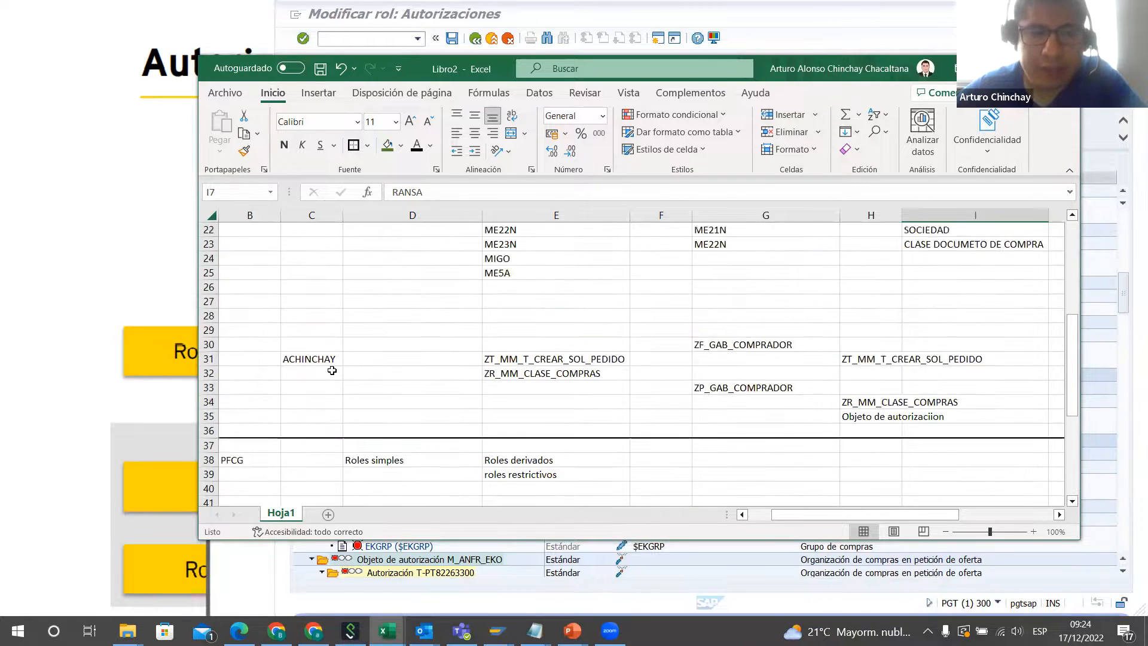
scroll(309, 384, "down", 3)
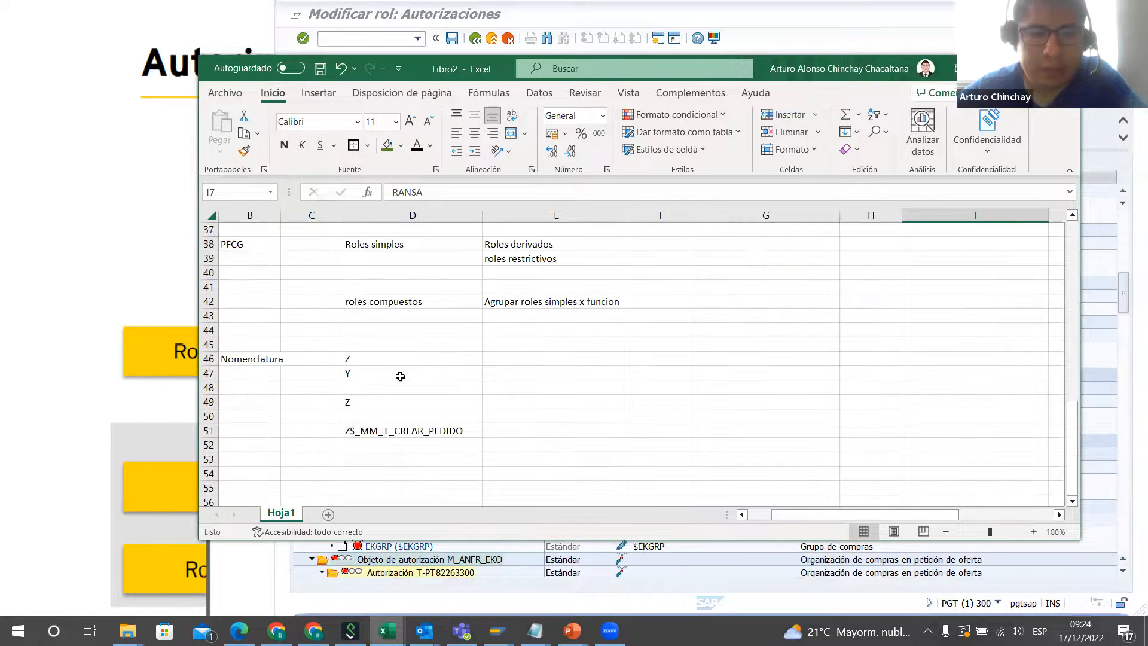
key("alt+Tab")
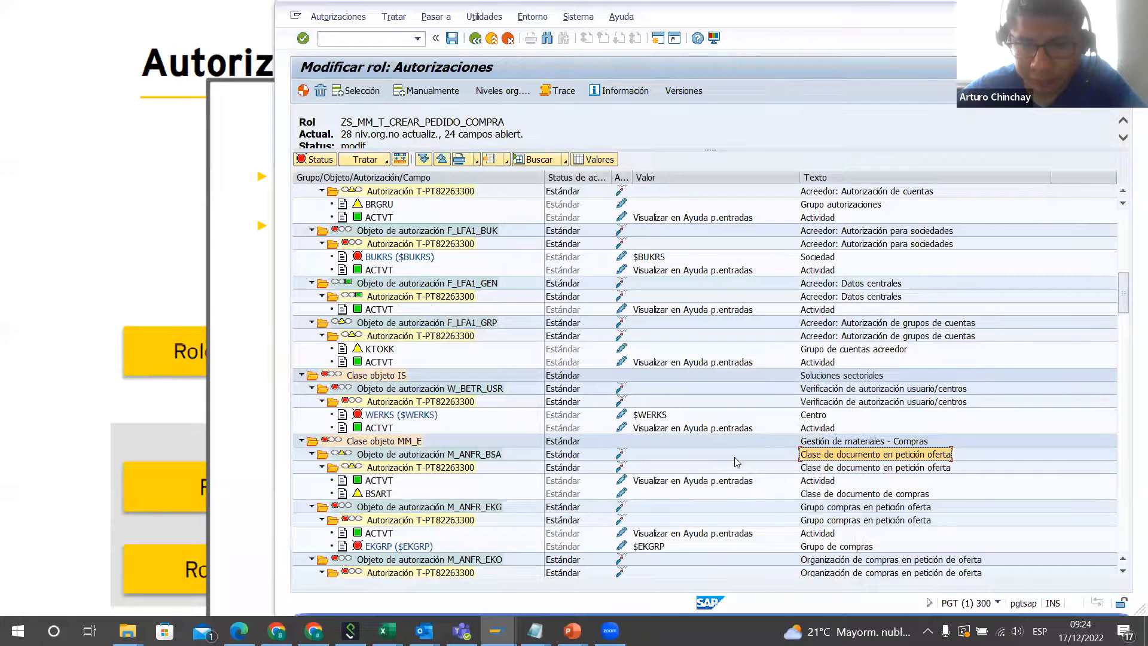
Step: Add activities 01 Añadir o generar, 02 Modificar and 03 Visualizar to ACTVT of M_ANFR_BSA and save them
left_click(622, 481)
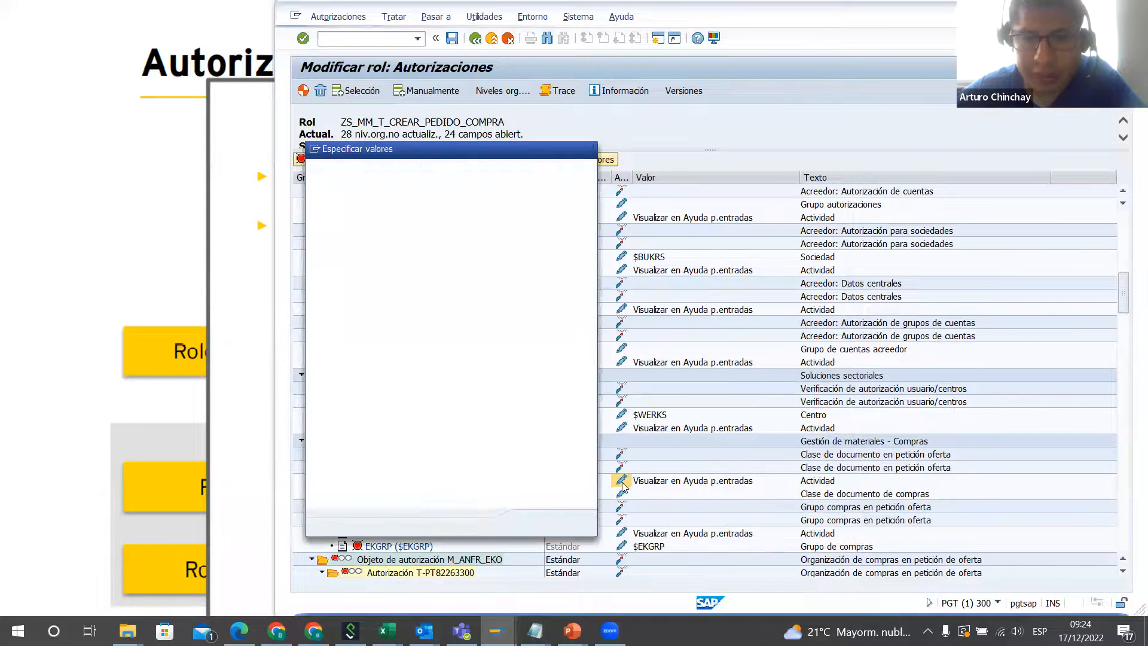
left_click(316, 268)
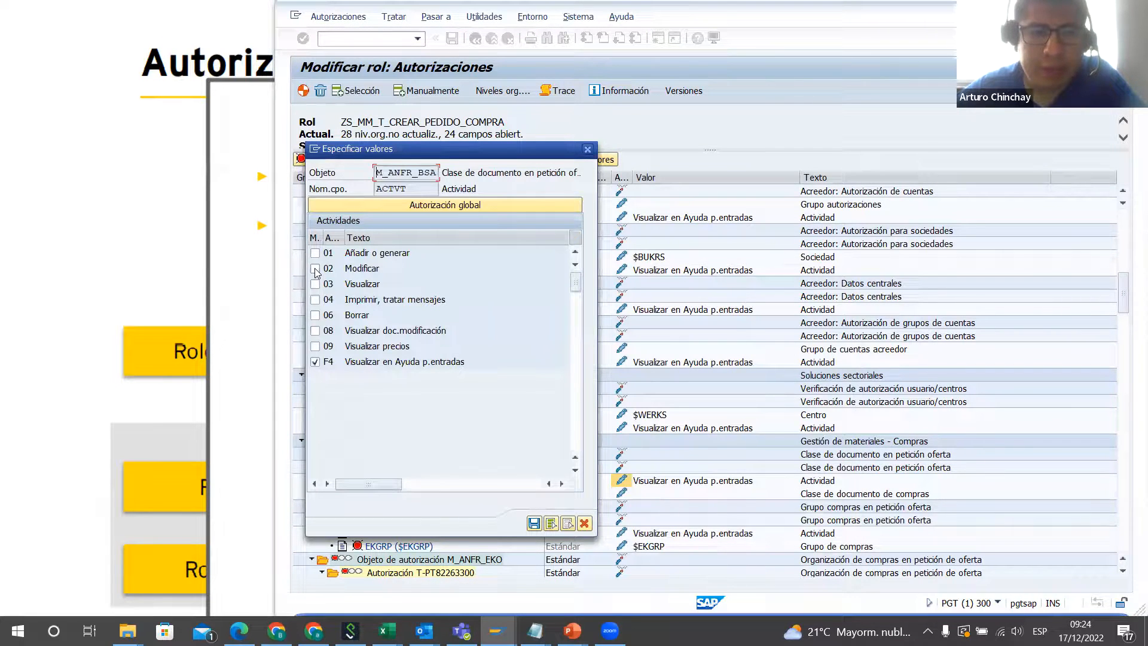
left_click(315, 254)
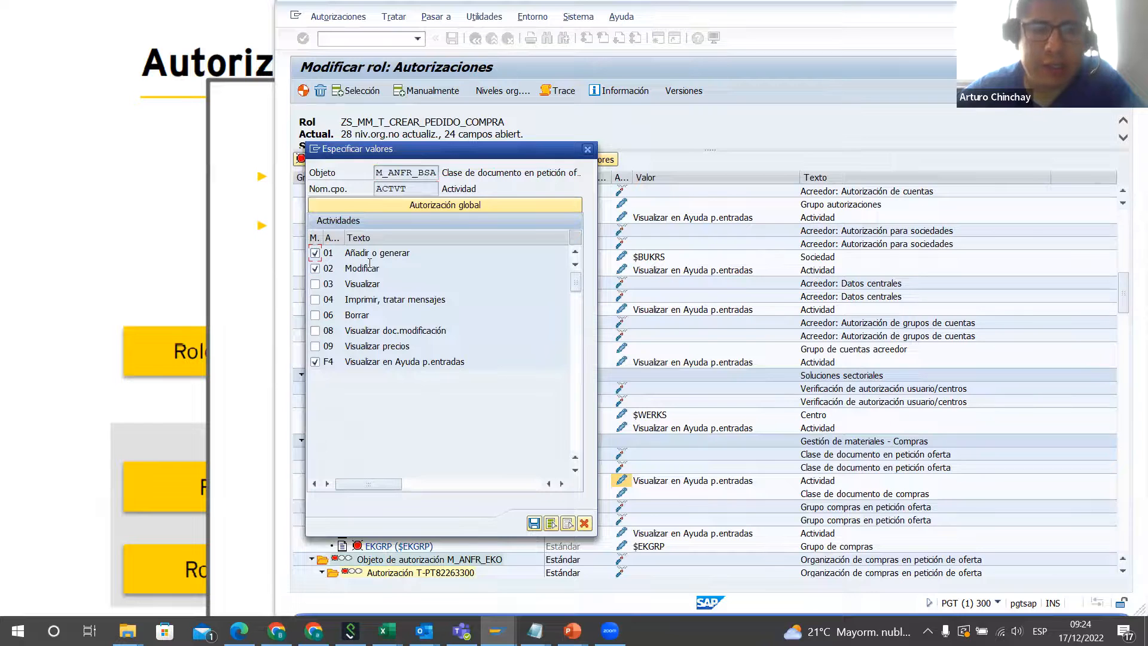
left_click(315, 285)
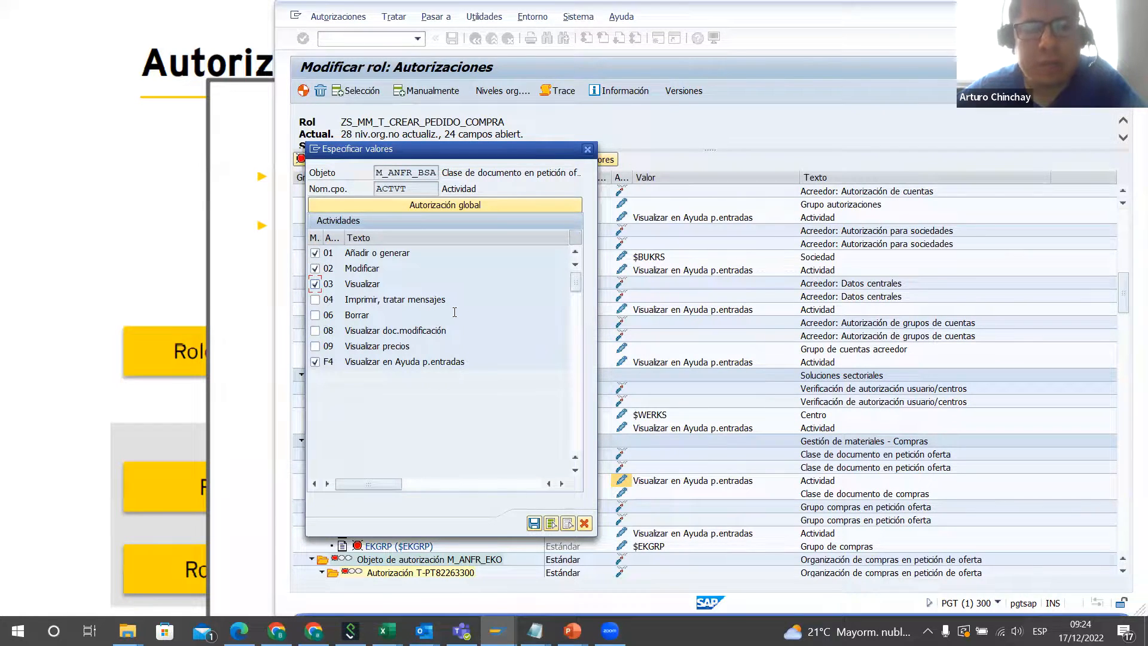
left_click(535, 523)
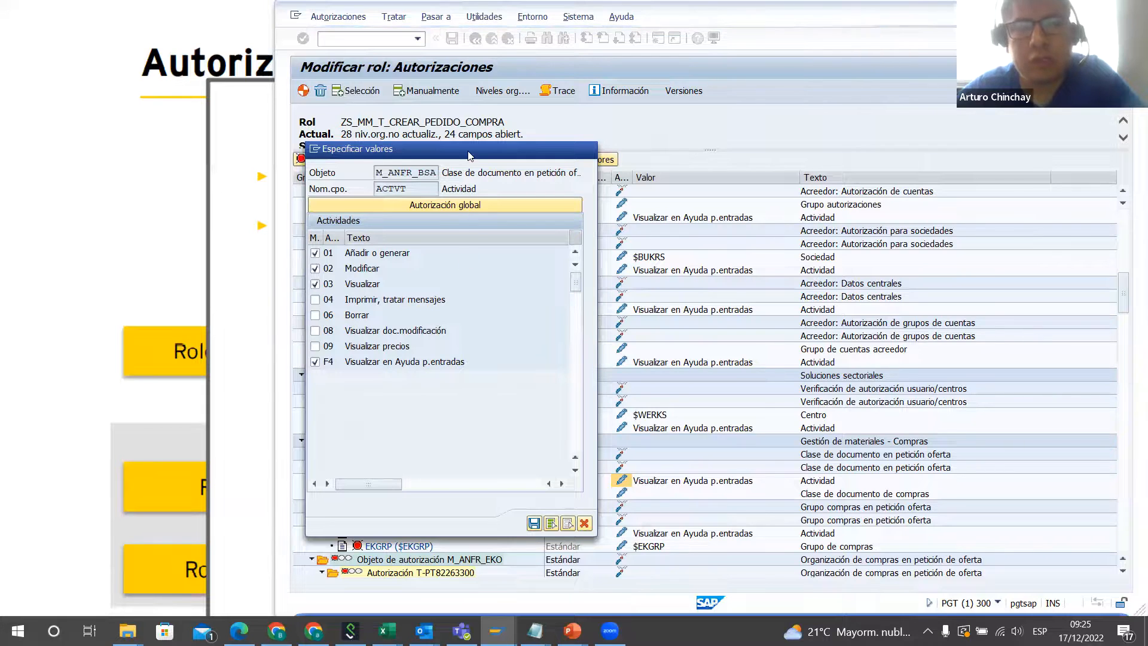
left_click_drag(472, 159, 875, 123)
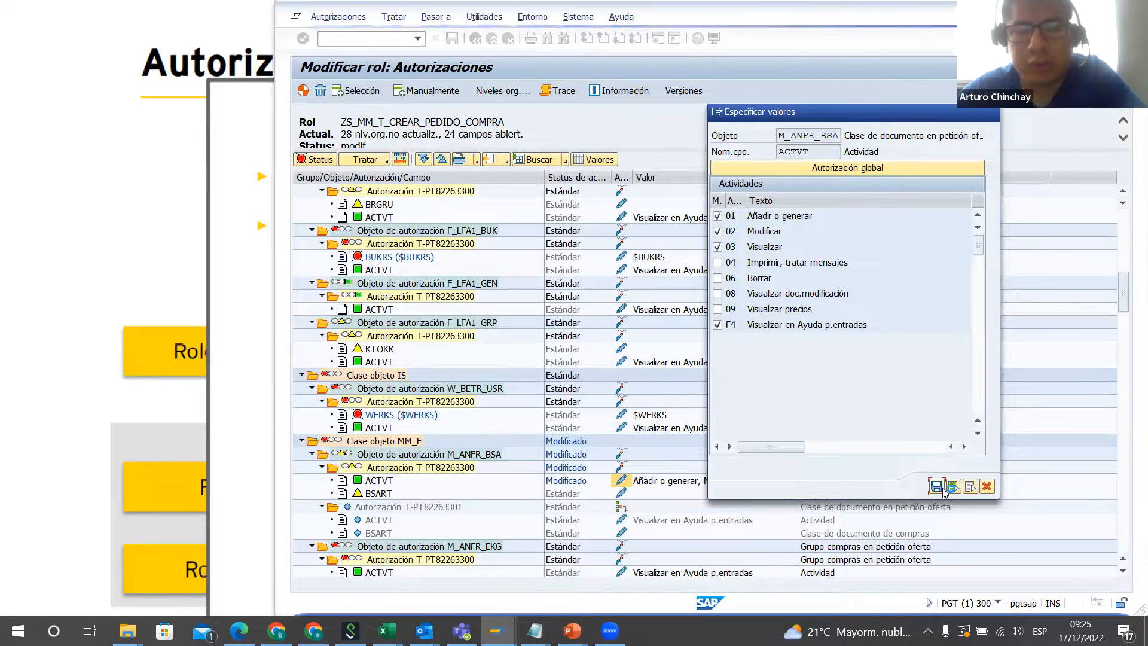
left_click(943, 488)
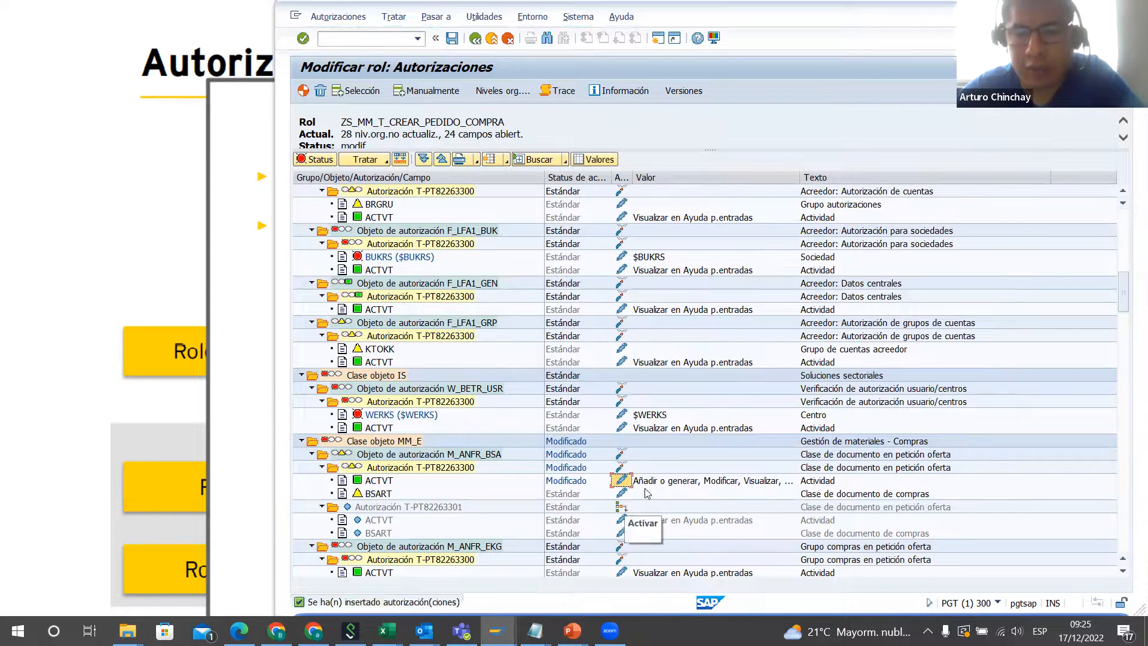
Step: Set the purchasing document class BSART of M_ANFR_BSA to Z009 and save the field value
left_click(622, 493)
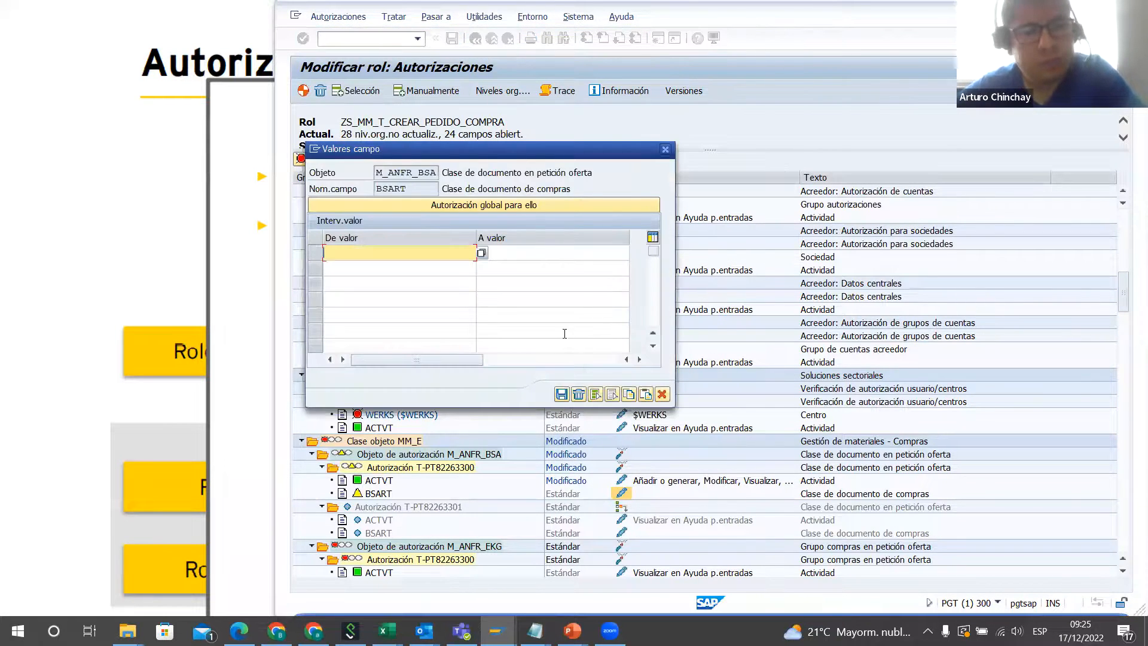
type("Z")
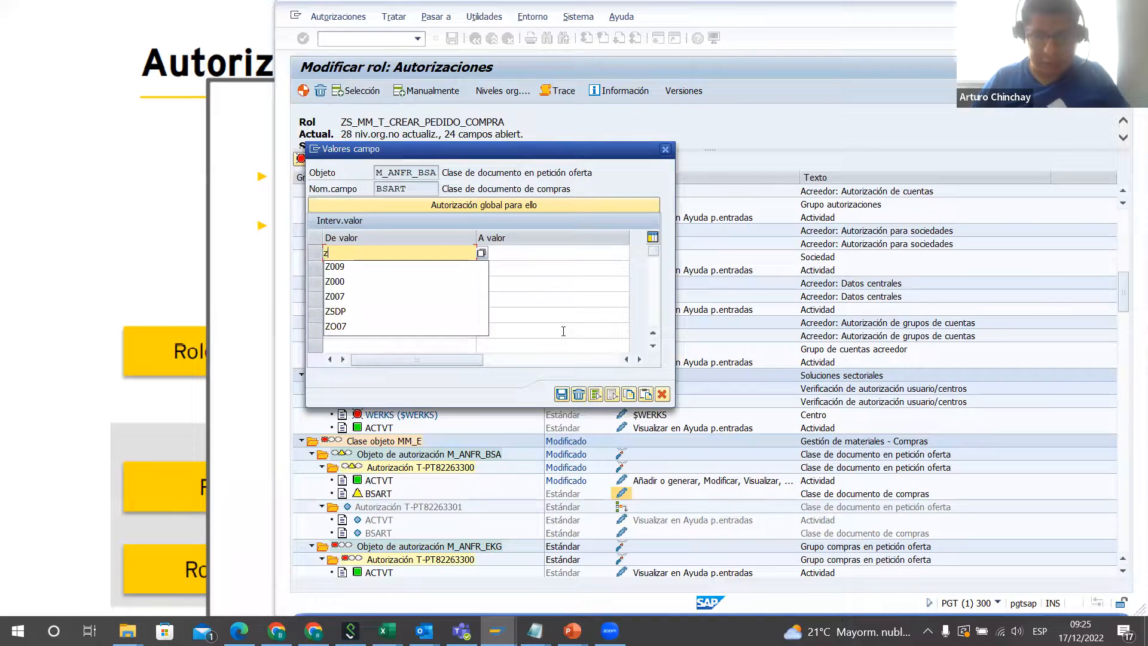
key("Down")
key("Return")
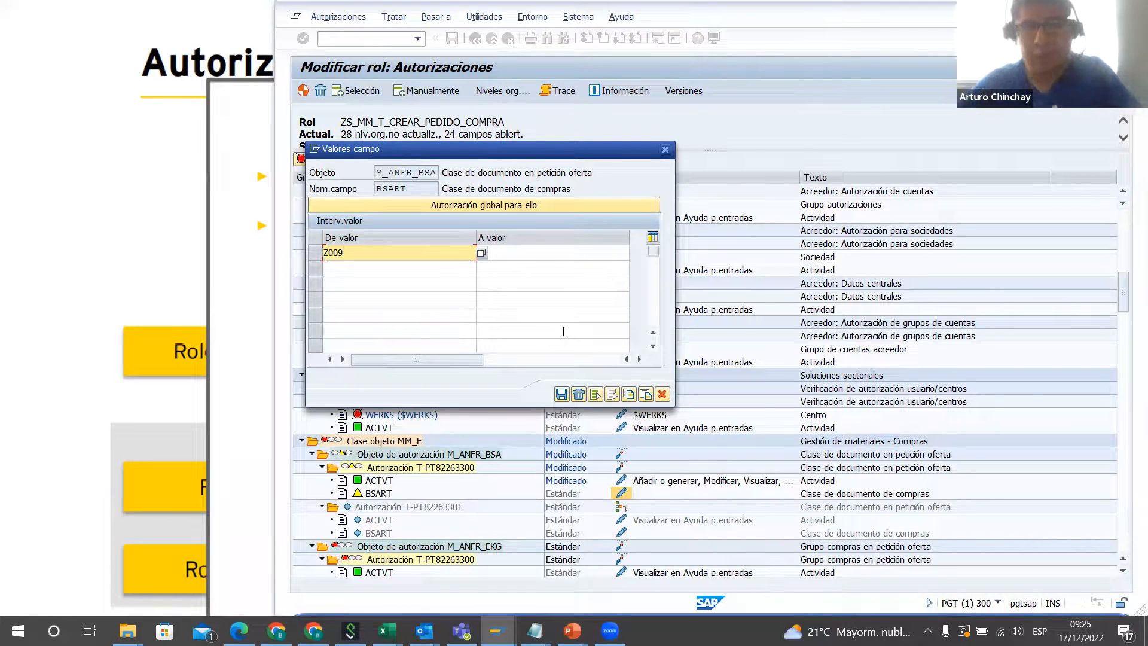
left_click(561, 394)
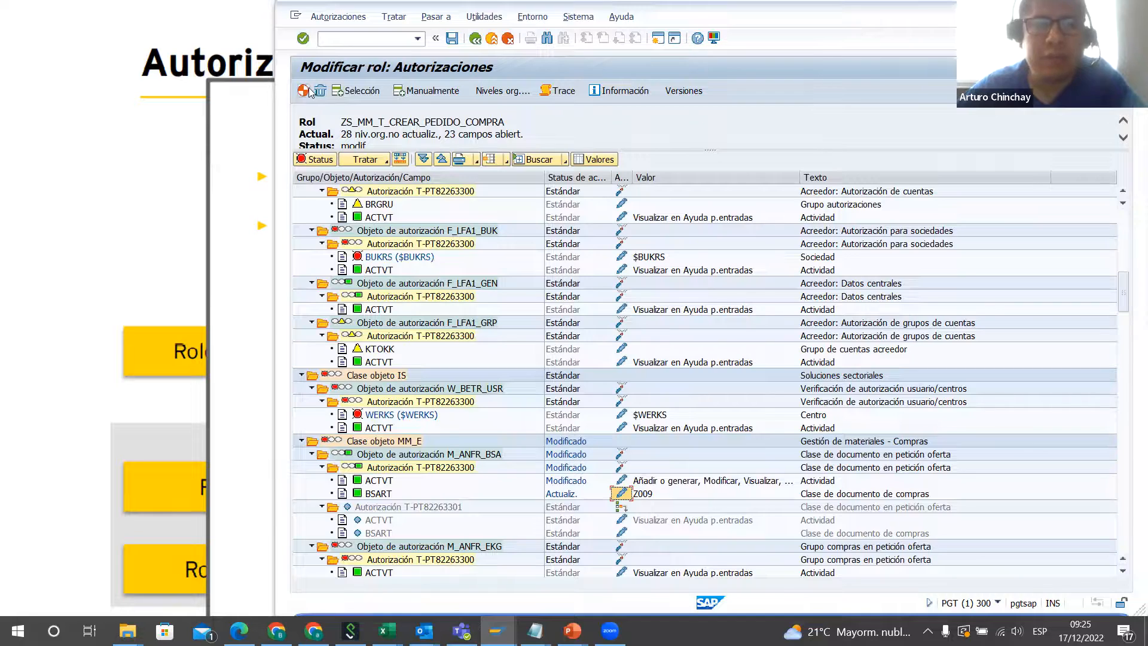
Step: Generate the role's authorization profile despite the pending levels and authorizations, keeping the proposed profile name and text
scroll(861, 400, "up", 6)
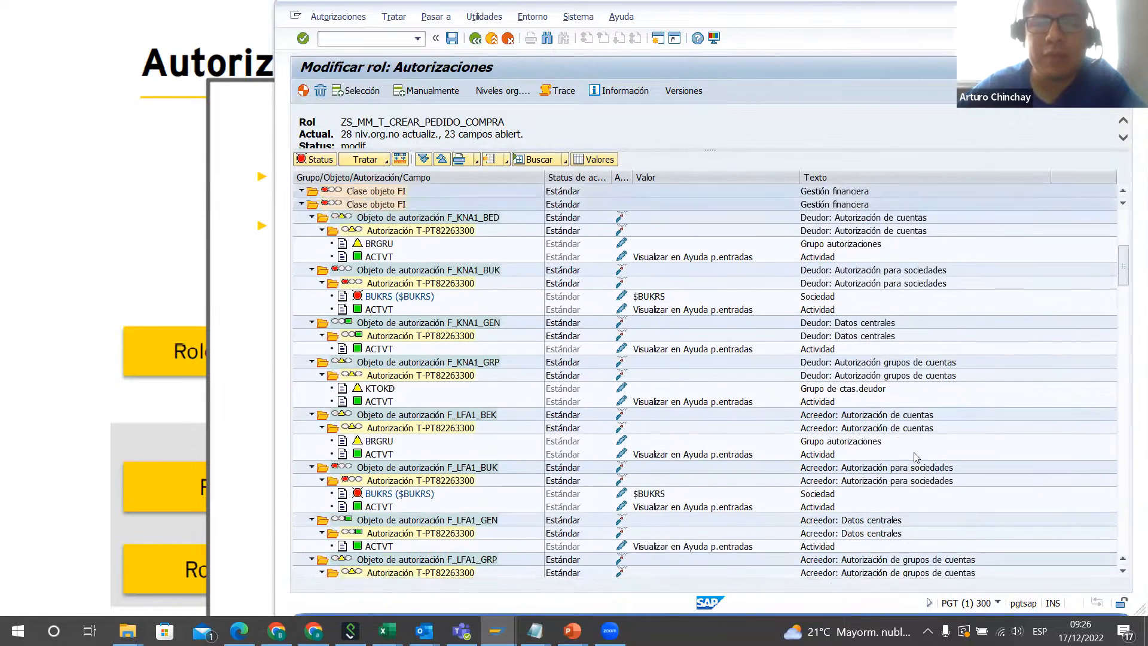
scroll(917, 458, "up", 2)
left_click(304, 90)
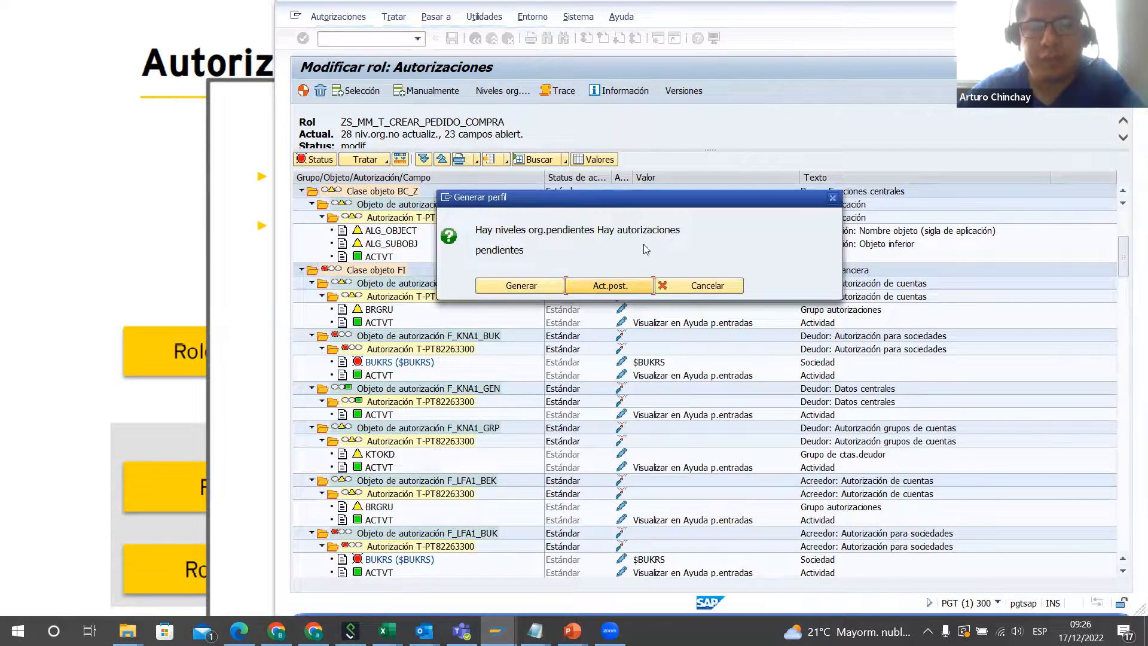
left_click(517, 288)
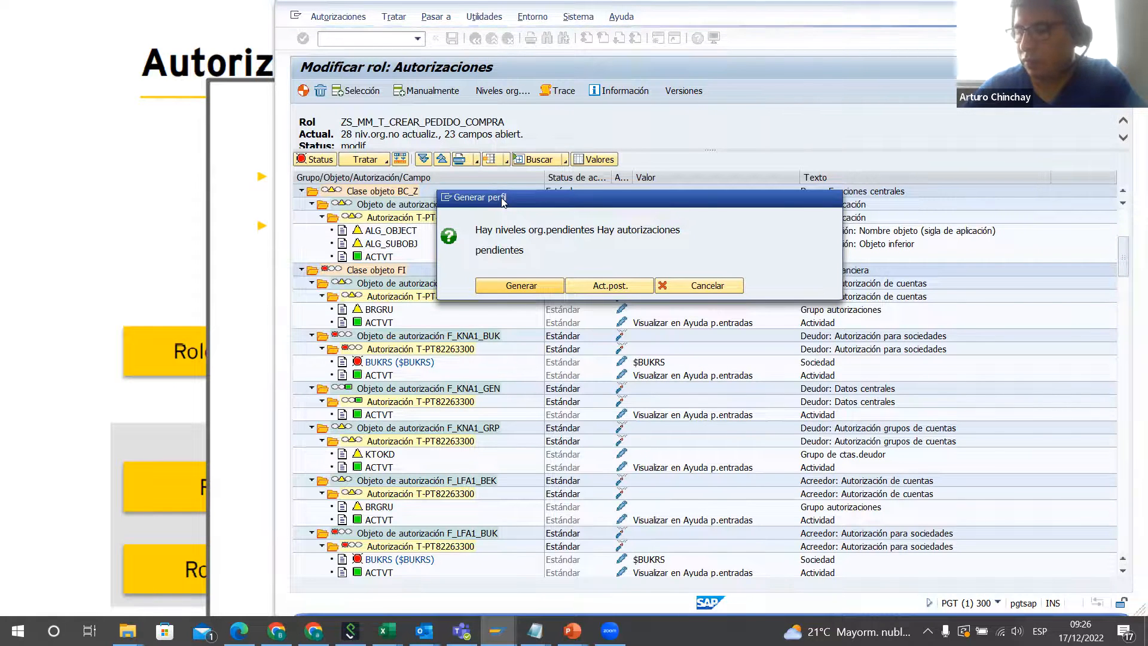
key("Return")
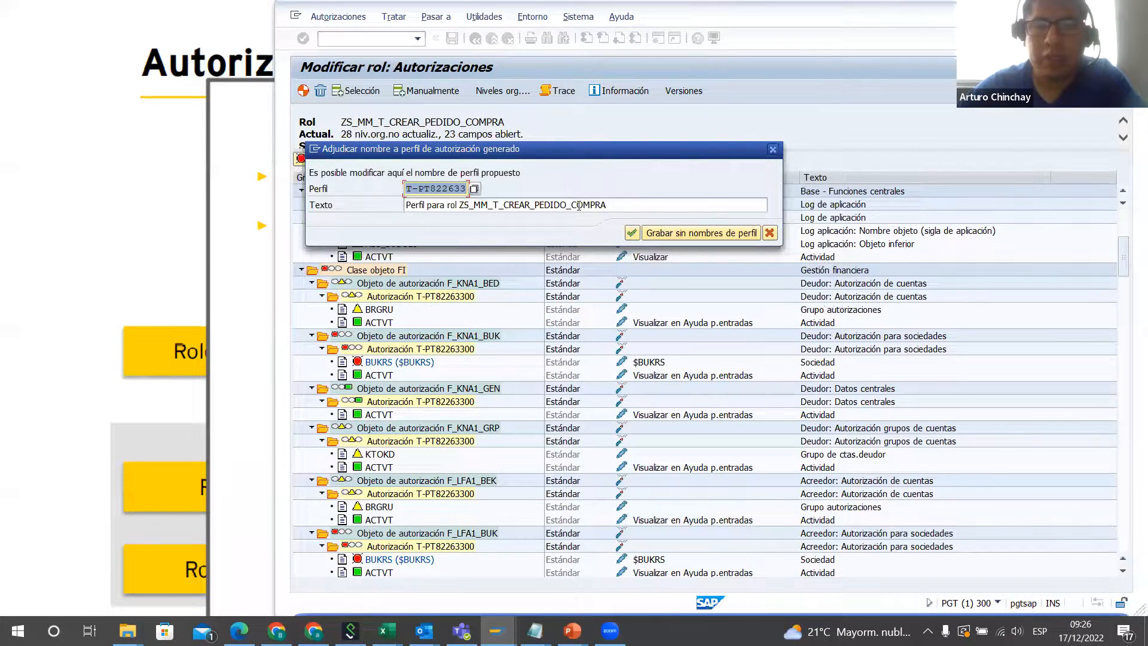
left_click(425, 208)
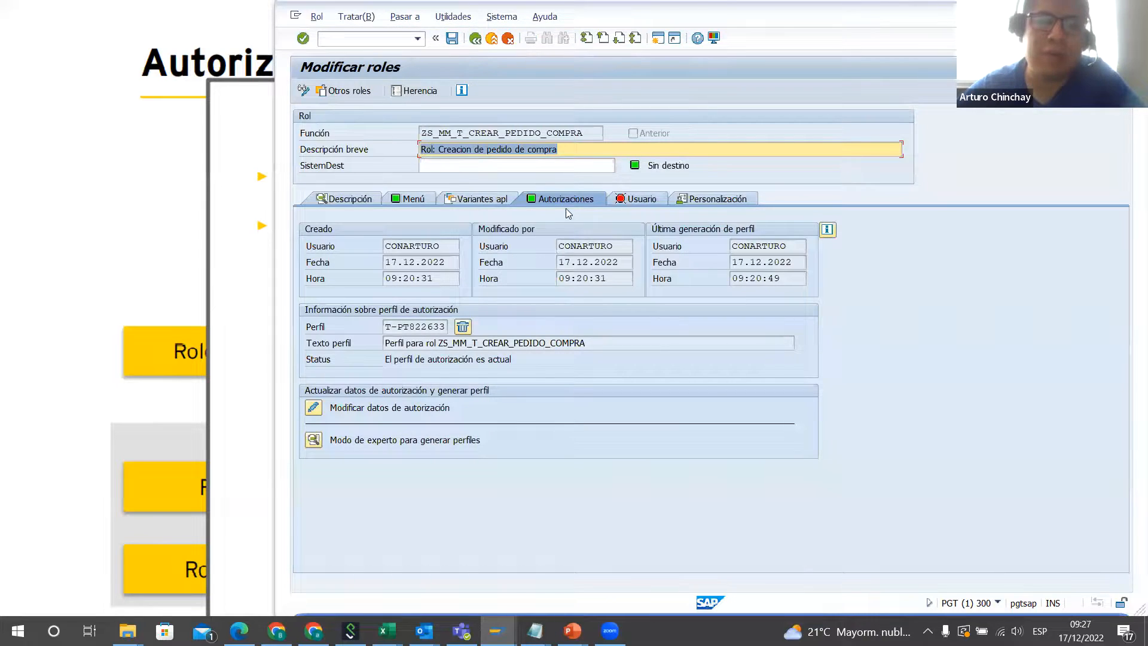
Step: Review the role's menu transactions and its authorization profile information
left_click(415, 200)
left_click(554, 201)
left_click(403, 202)
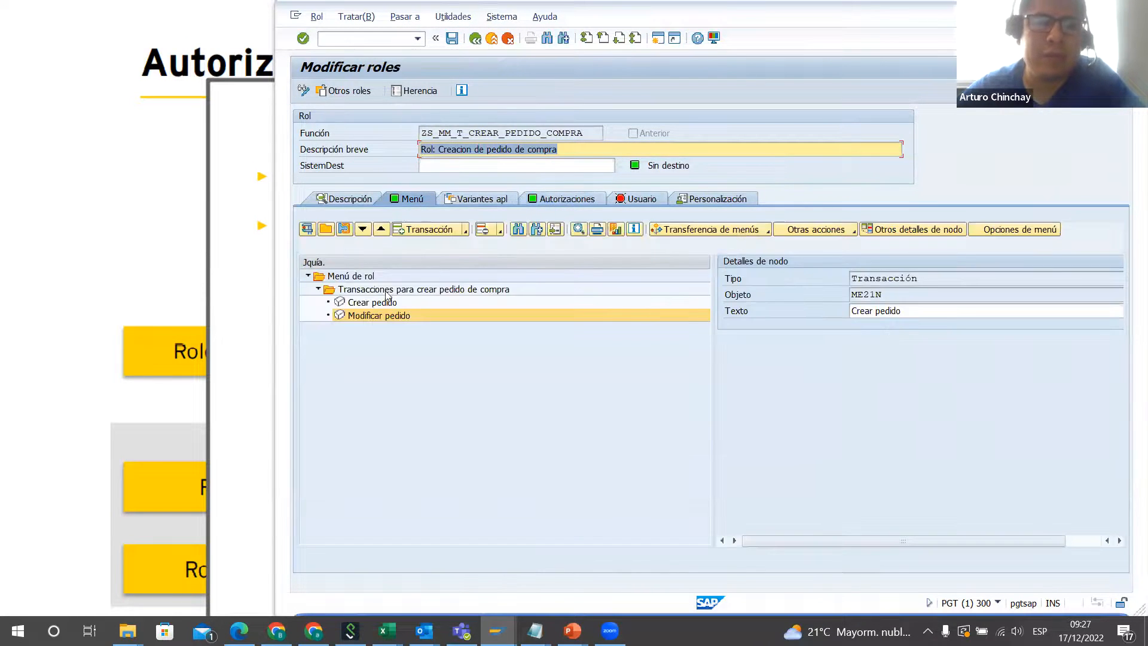
left_click(553, 201)
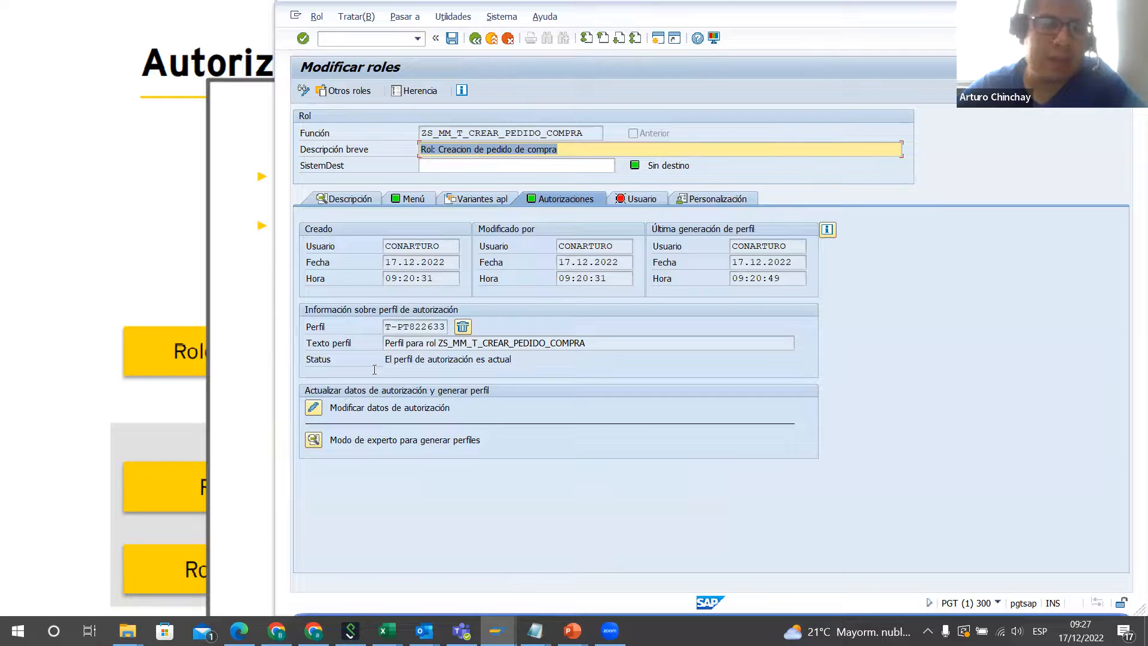
Step: Assign the administrator's own user ID to the role, finding it with a wildcard search on the first name
left_click(640, 201)
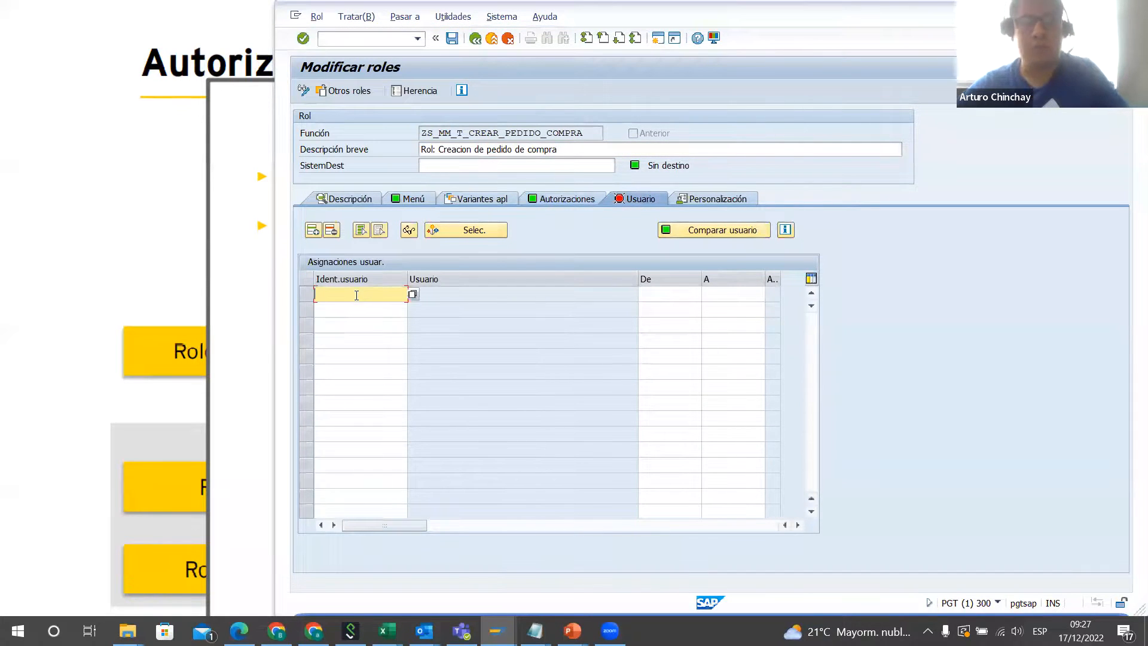
type("*")
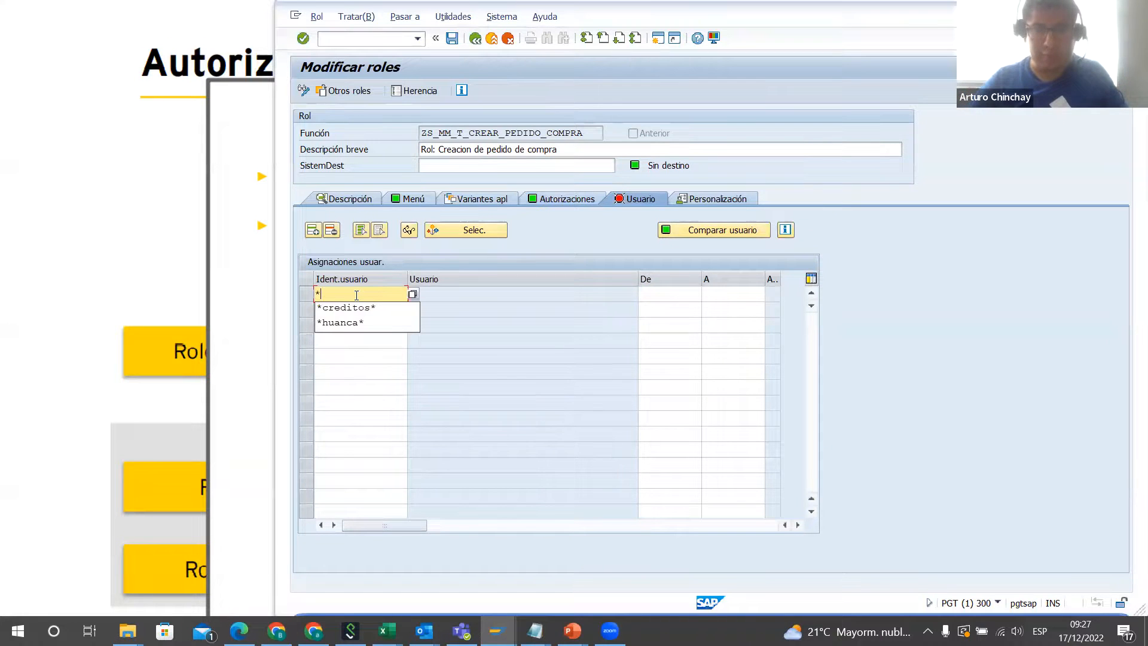
type("arturo*")
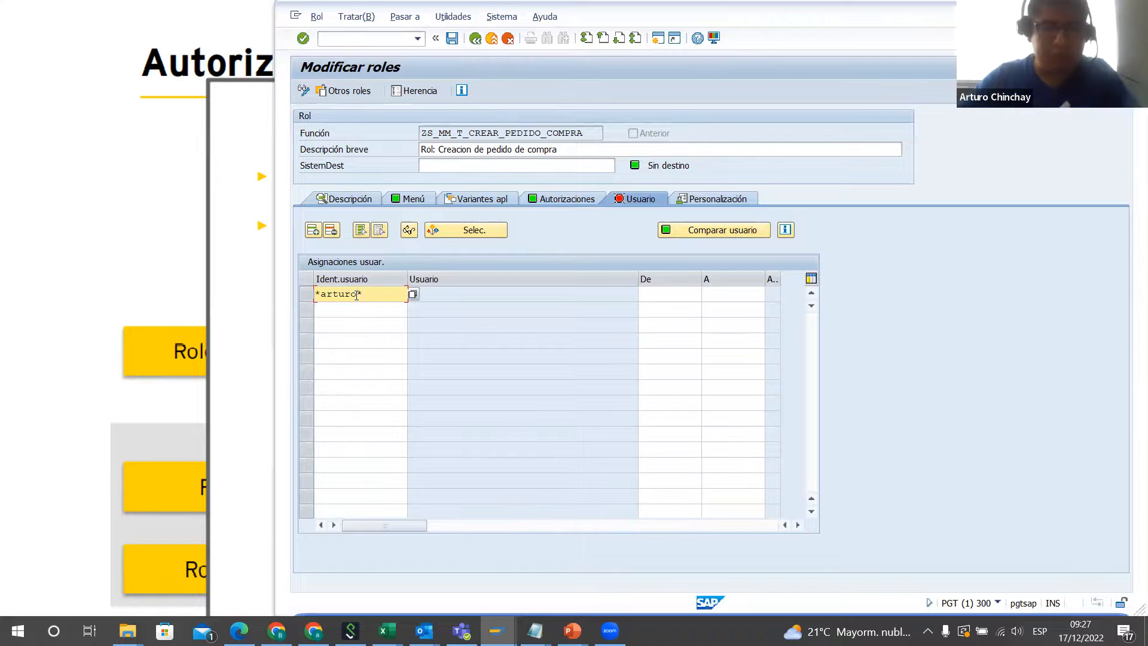
key("Return")
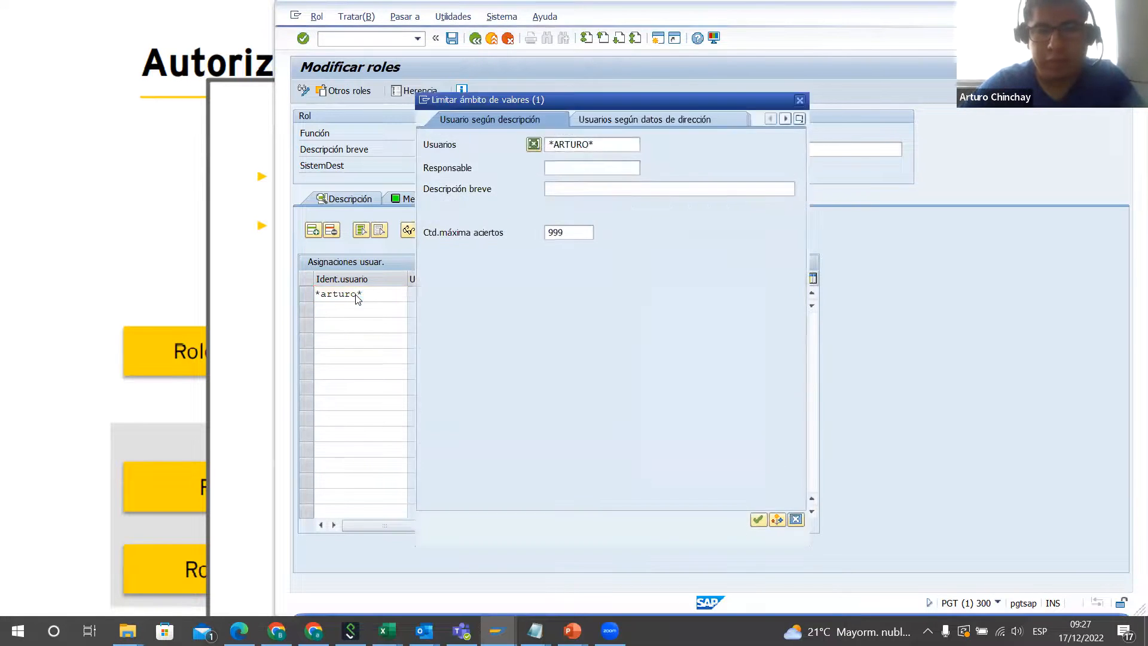
key("Return")
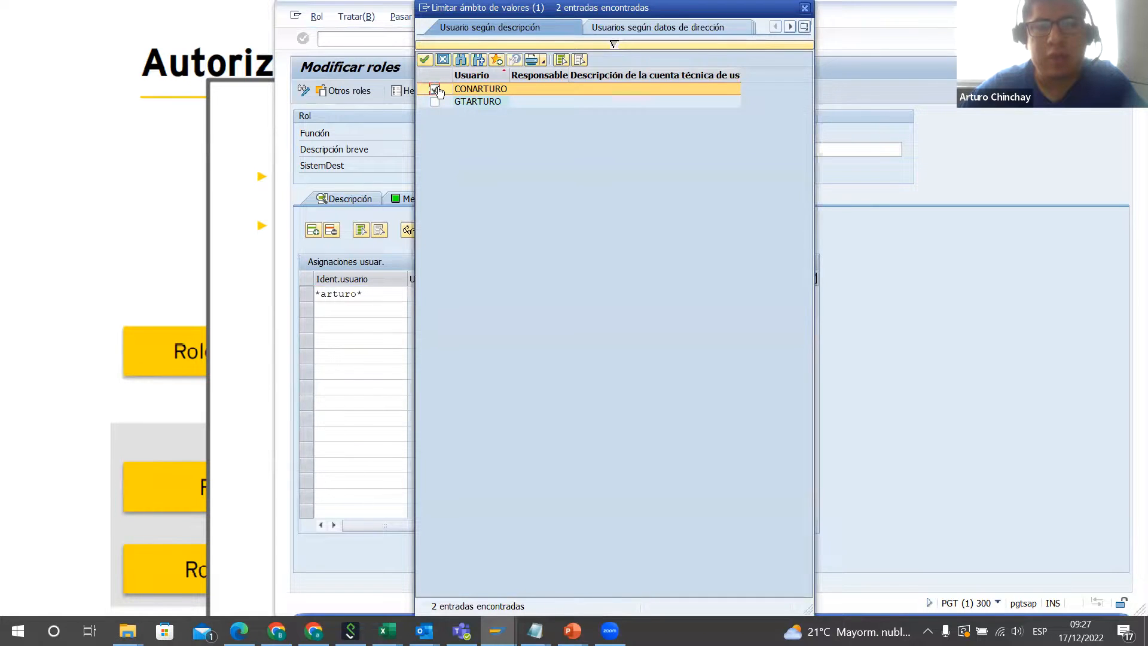
left_click(425, 59)
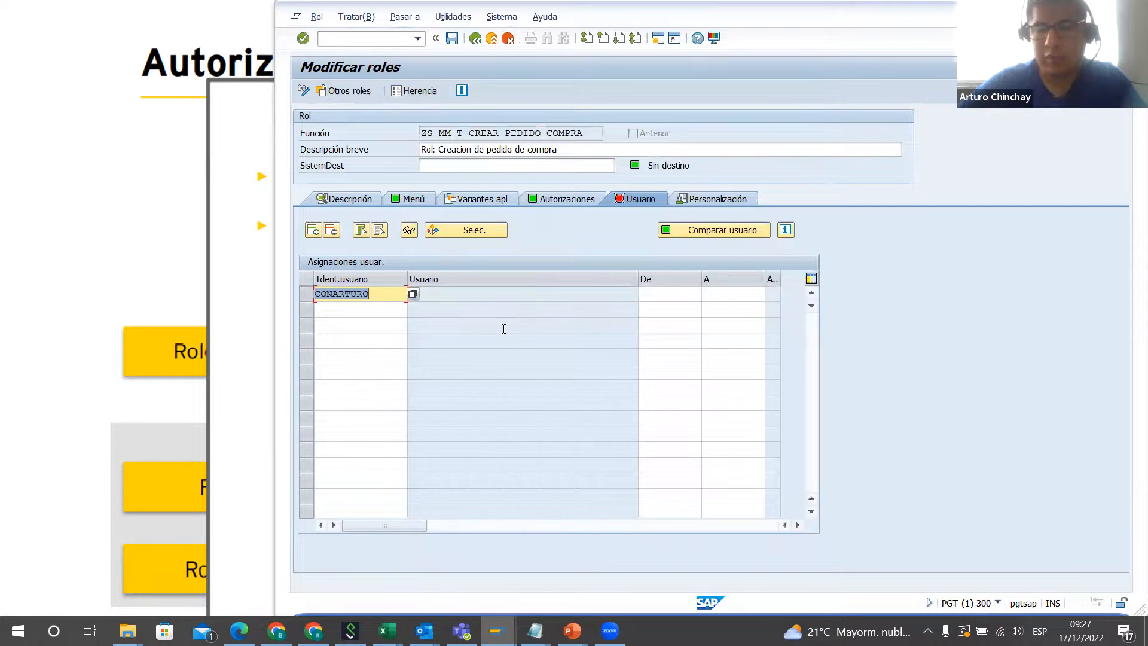
key("Return")
Step: Compare the role's user master, saving the role data, and run the complete adjustment
left_click(710, 228)
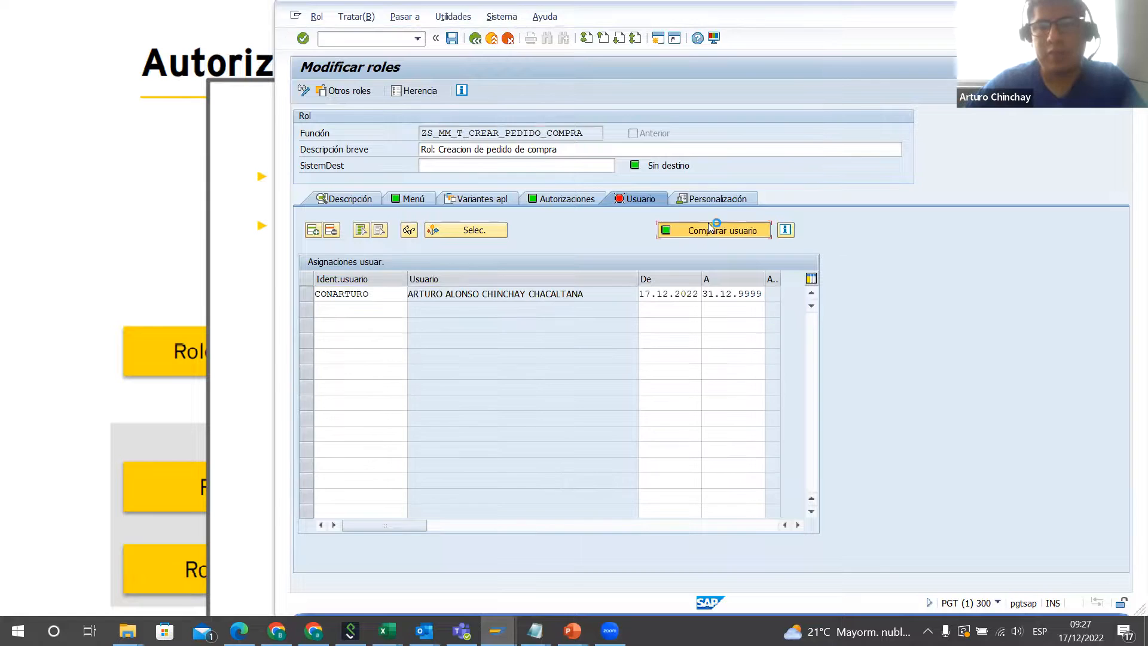
left_click(525, 285)
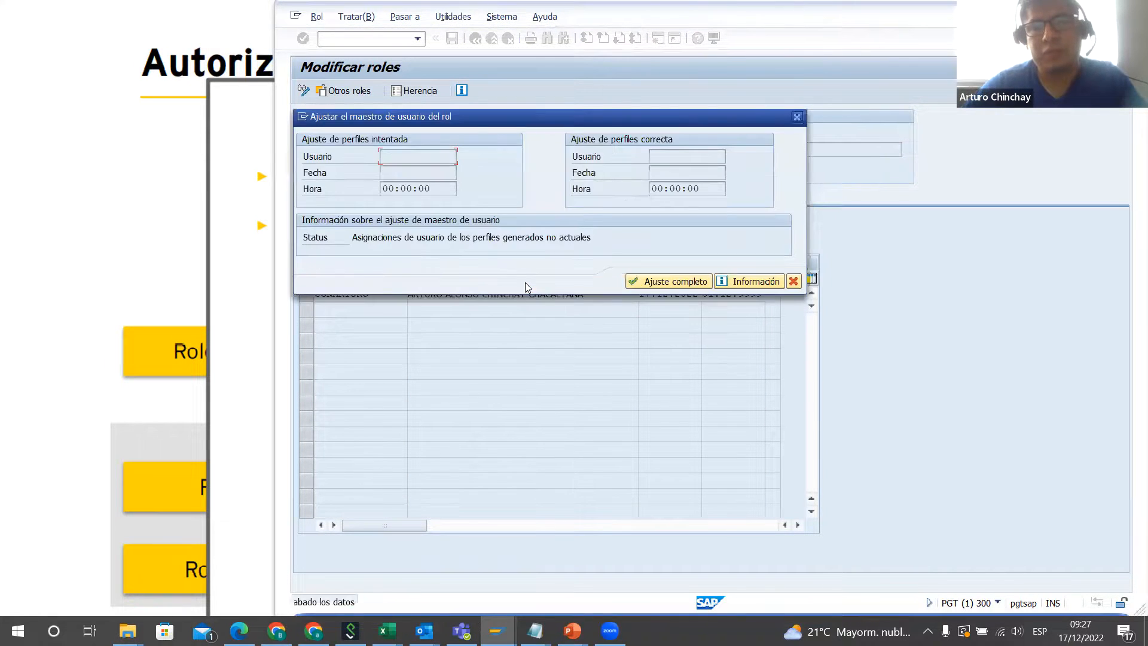
left_click(669, 281)
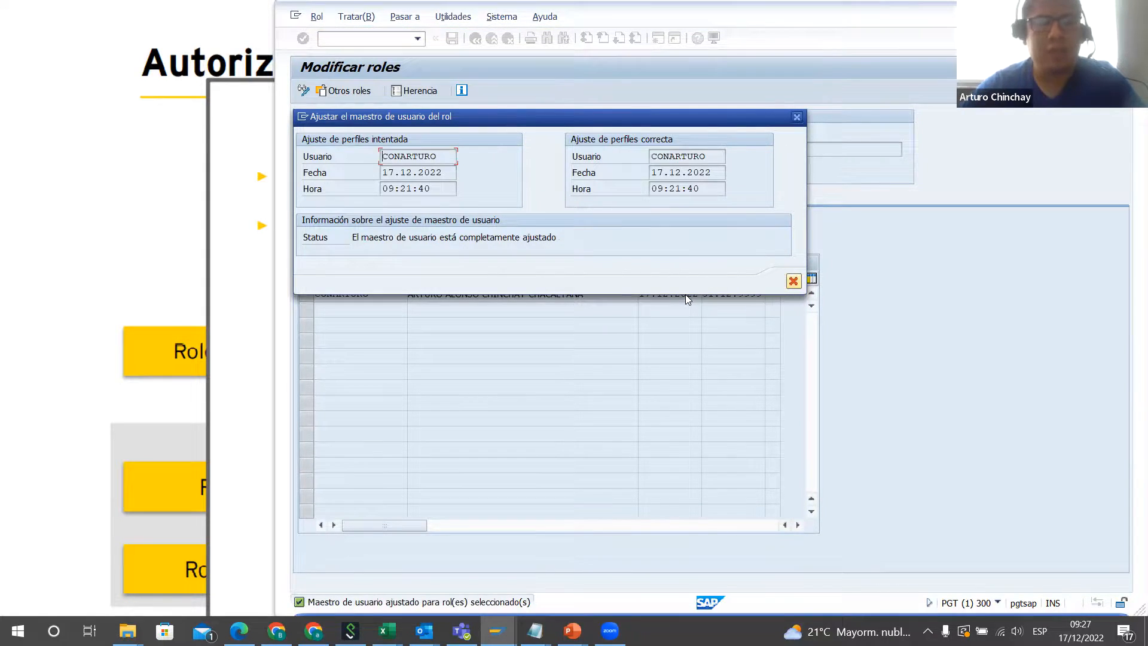
left_click(794, 281)
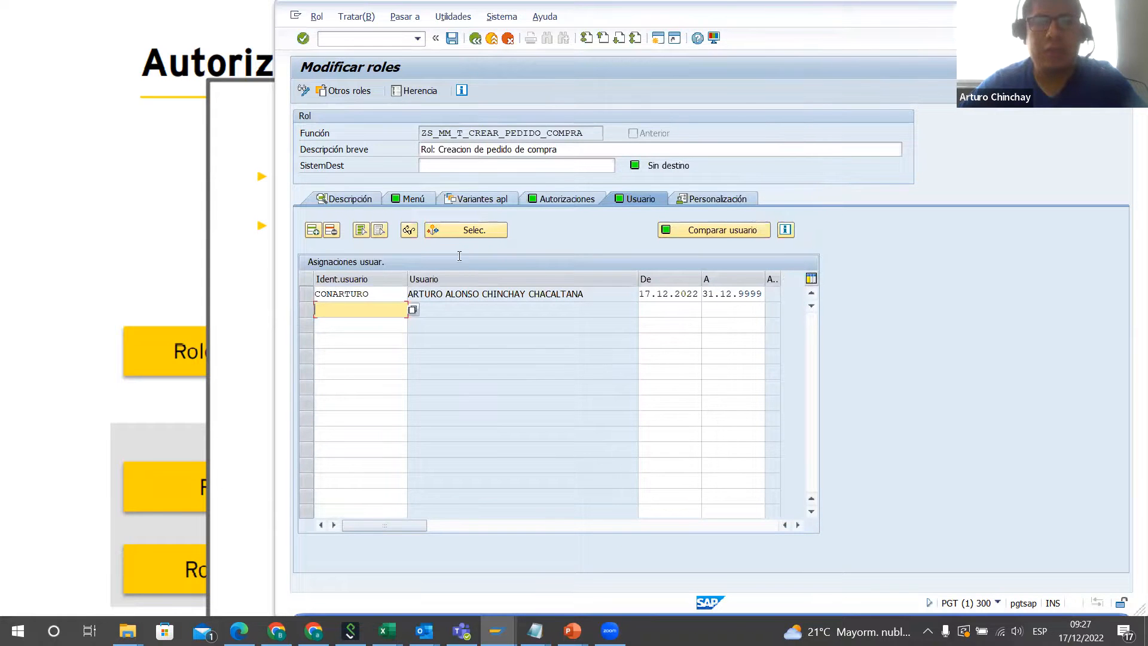
Step: Review the role's menu transactions, authorization profile and user assignment
left_click(413, 198)
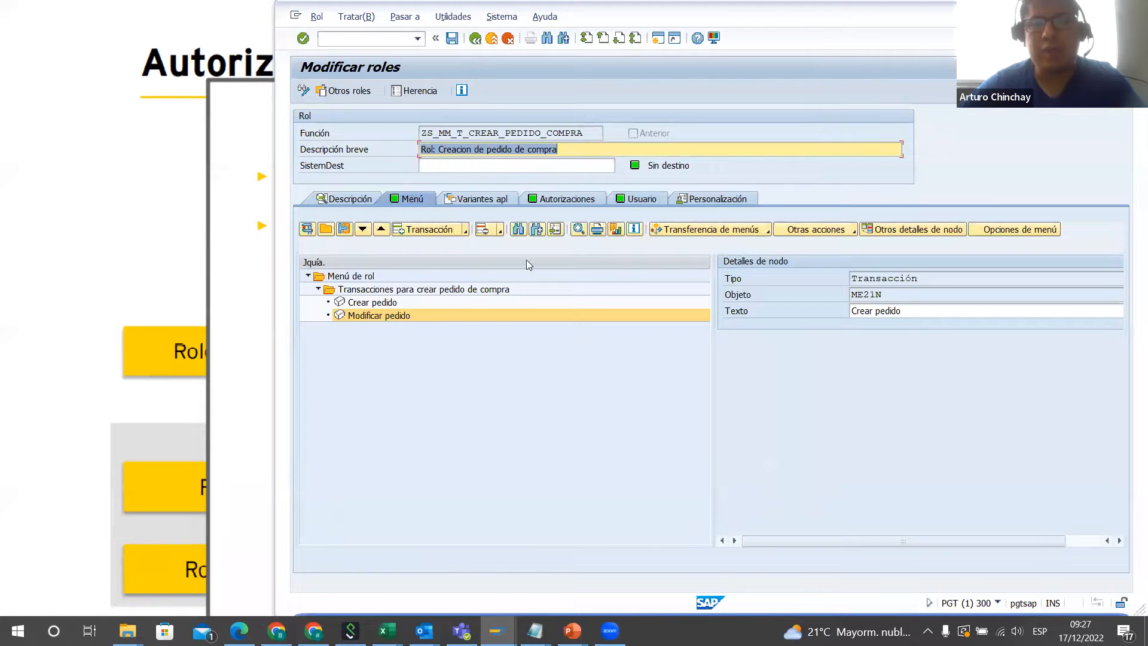
left_click(390, 303)
left_click(392, 317)
left_click(640, 201)
left_click(572, 200)
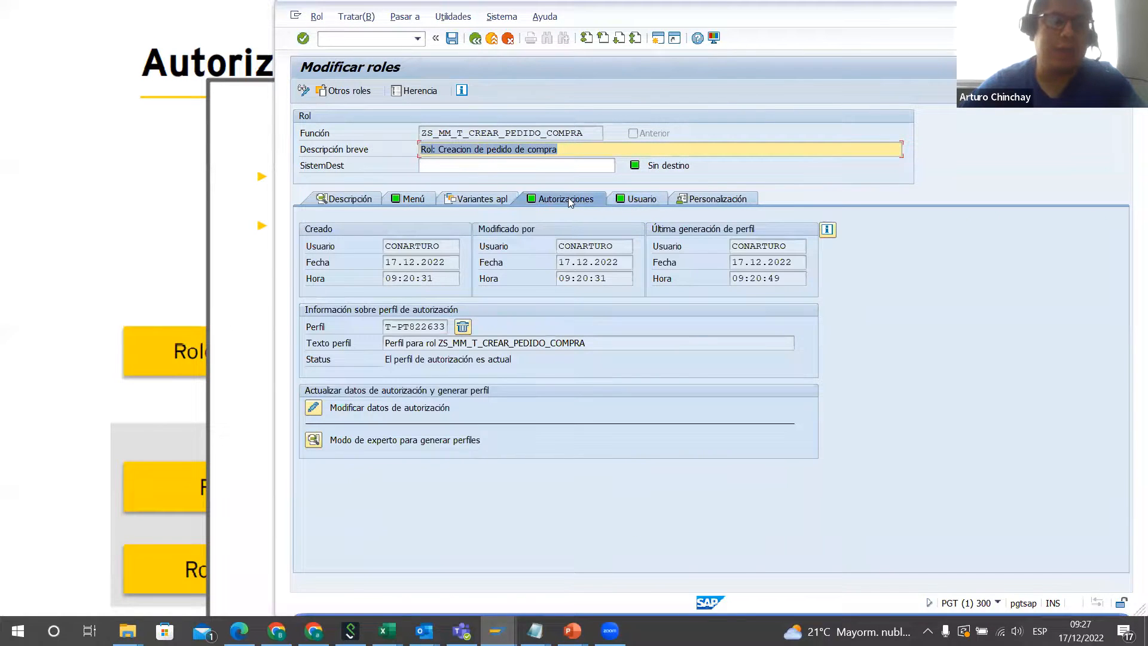
left_click(649, 200)
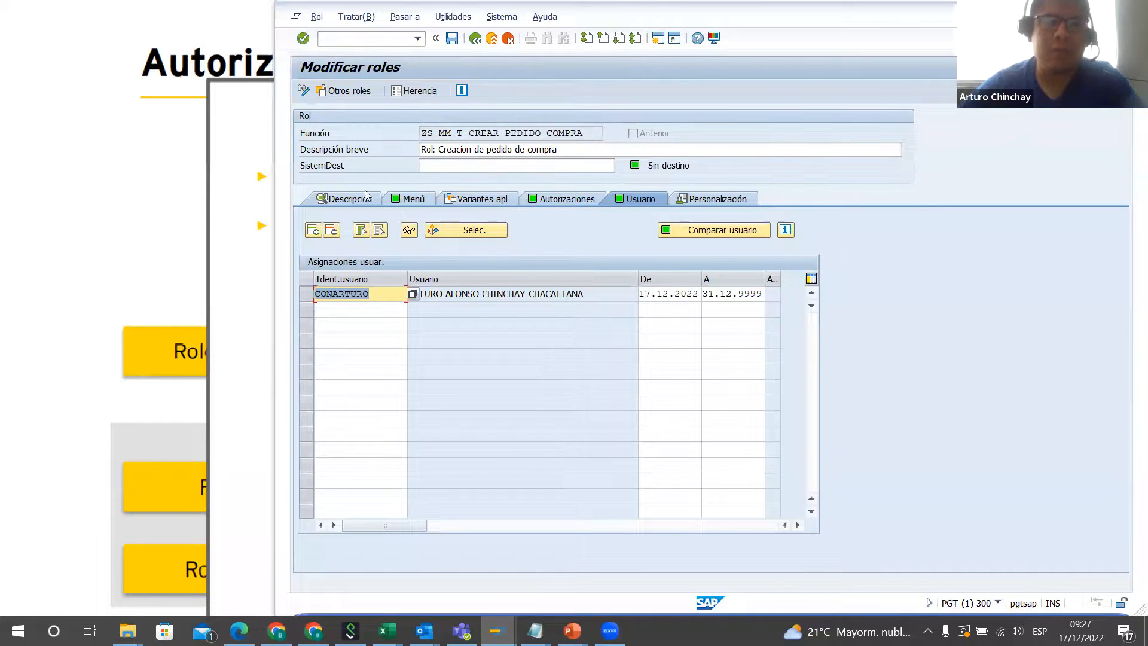
Step: Display the technical names of the transactions in the role menu
left_click(428, 199)
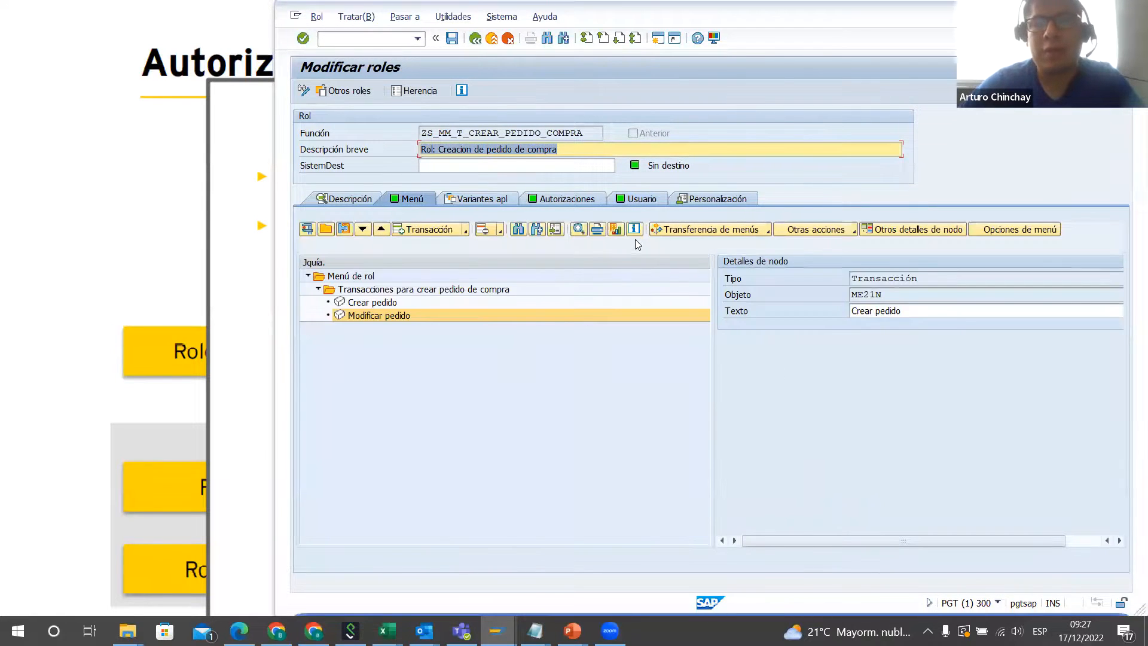
left_click(374, 304)
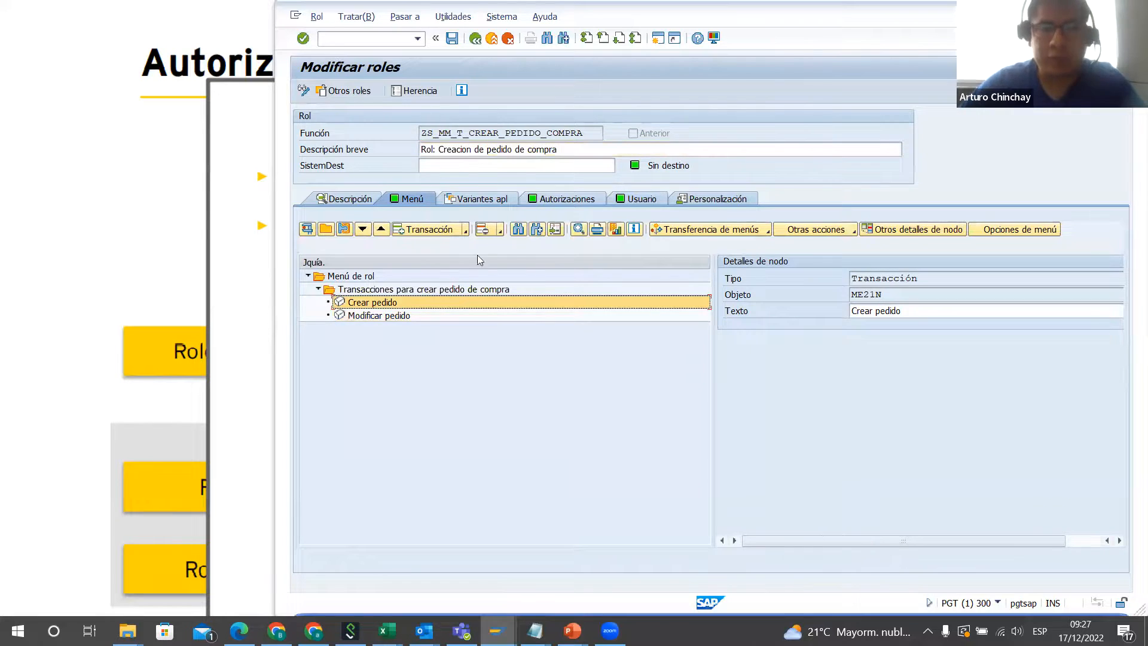
left_click(578, 234)
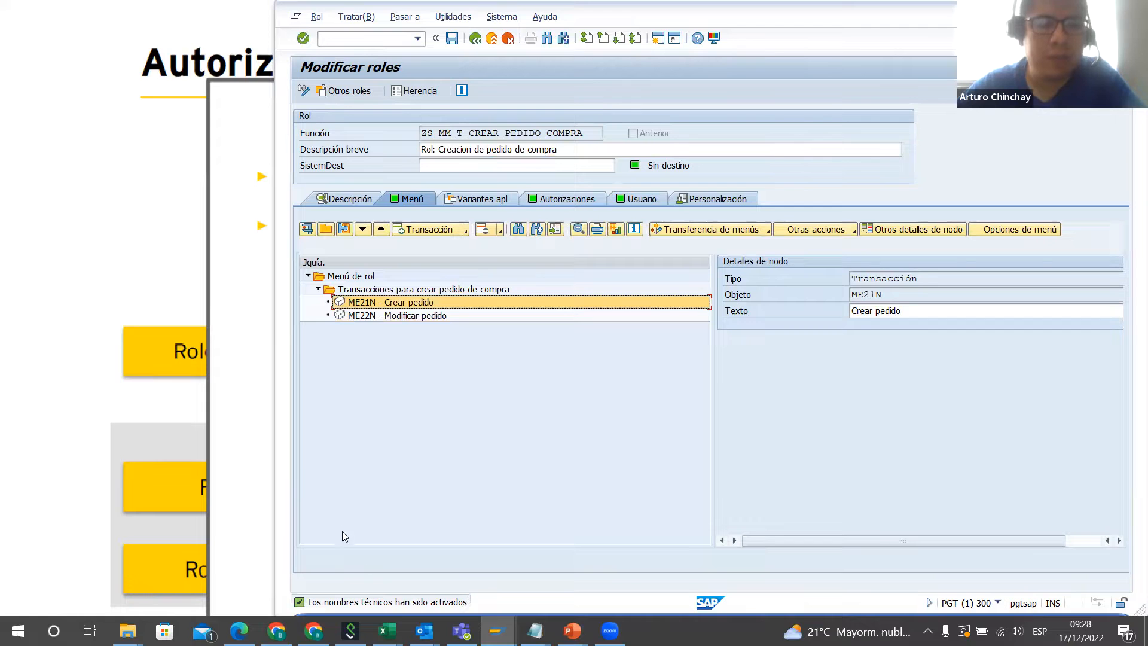
Step: Switch to the Excel workbook Libro2 and review the PFCG notes on simple and composite roles
mouse_move(387, 631)
left_click(867, 577)
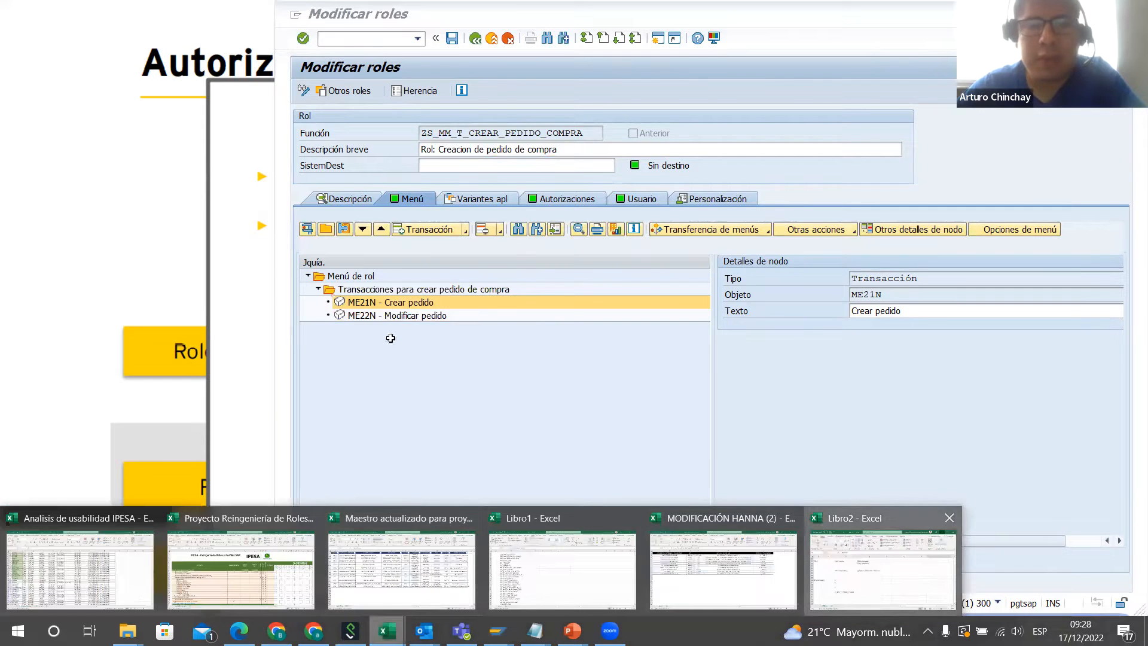
scroll(519, 295, "down", 10)
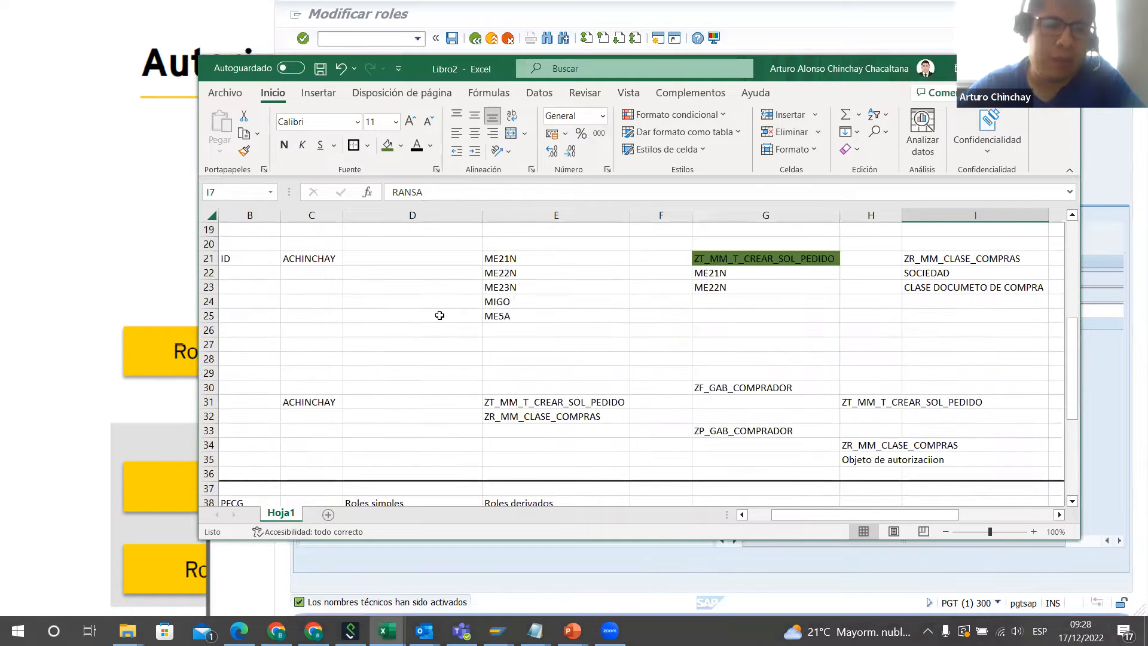
scroll(359, 344, "down", 1)
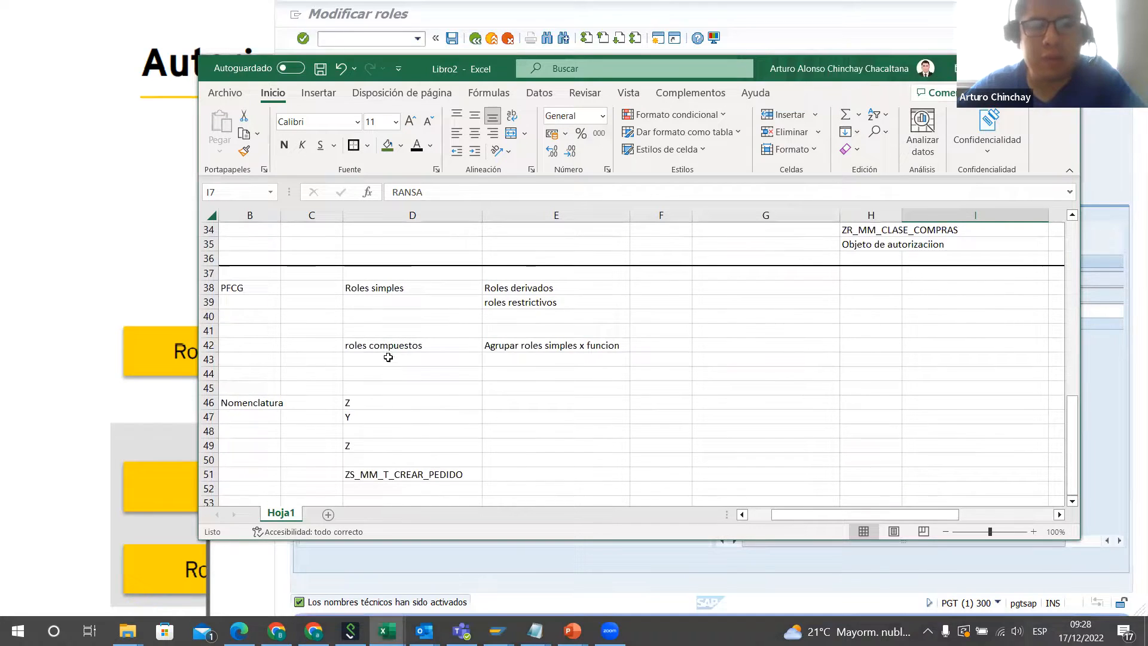
left_click(386, 346)
Step: Return to SAP and leave the role's editing for the initial role maintenance screen
left_click(995, 68)
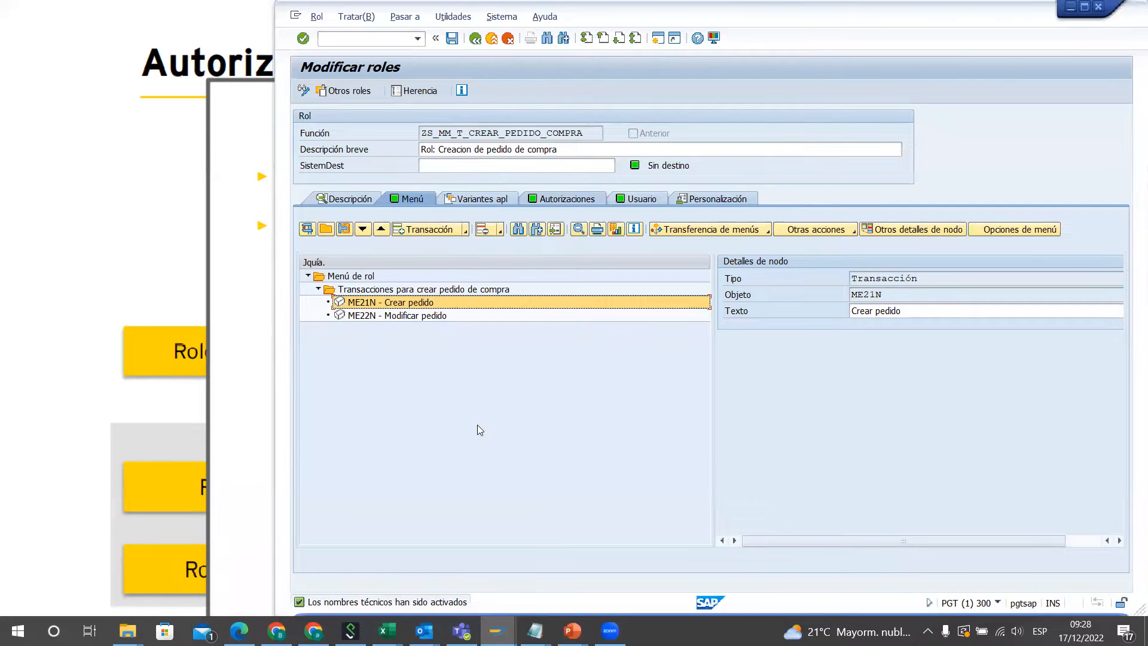
key("F3")
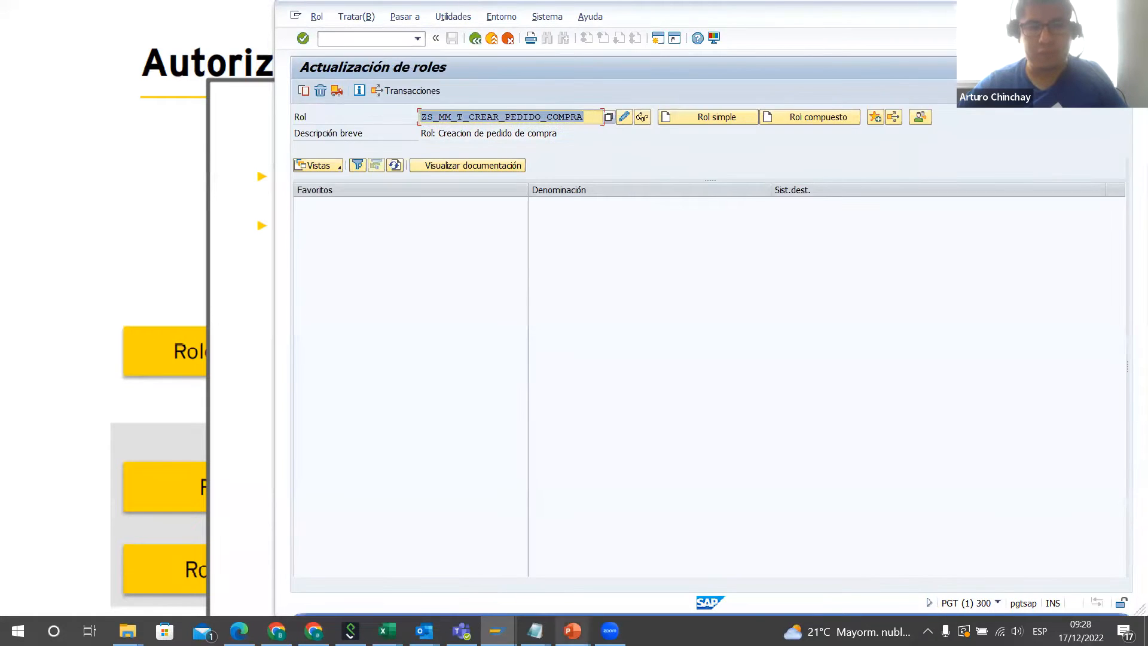